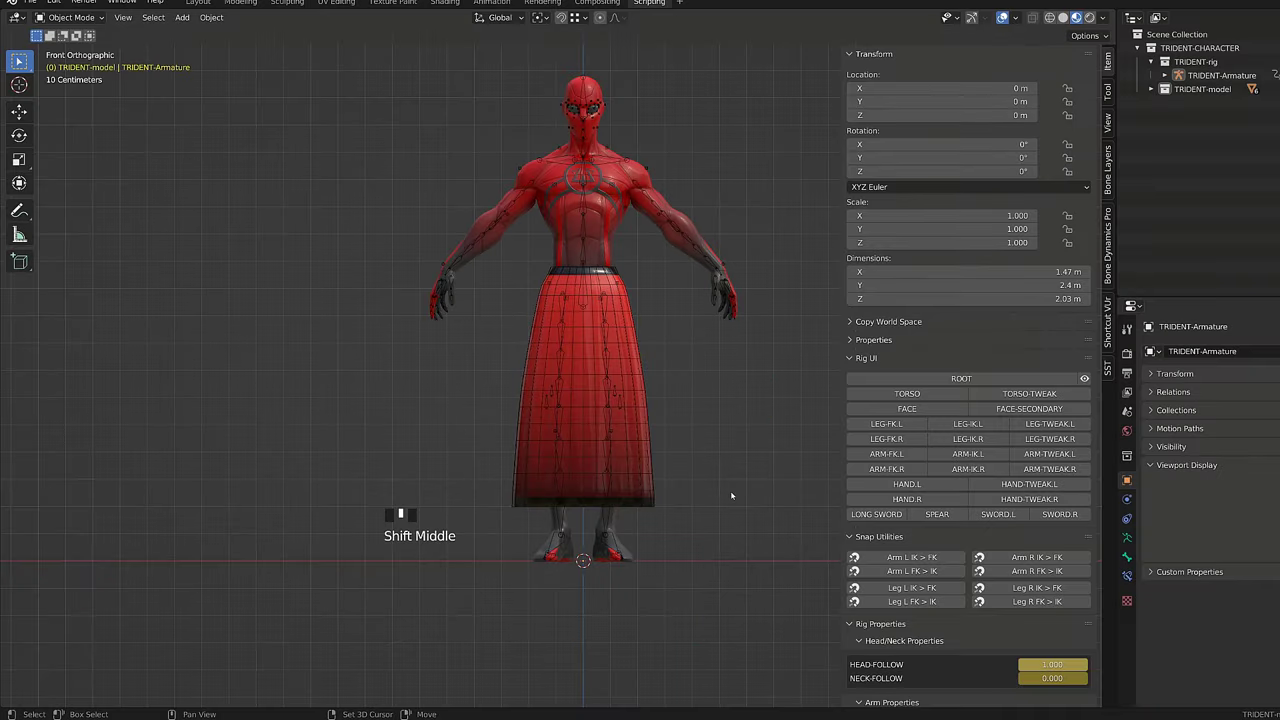
Add a single-bone armature at the world origin and name the object Armature_Skirt.
key("shift+a")
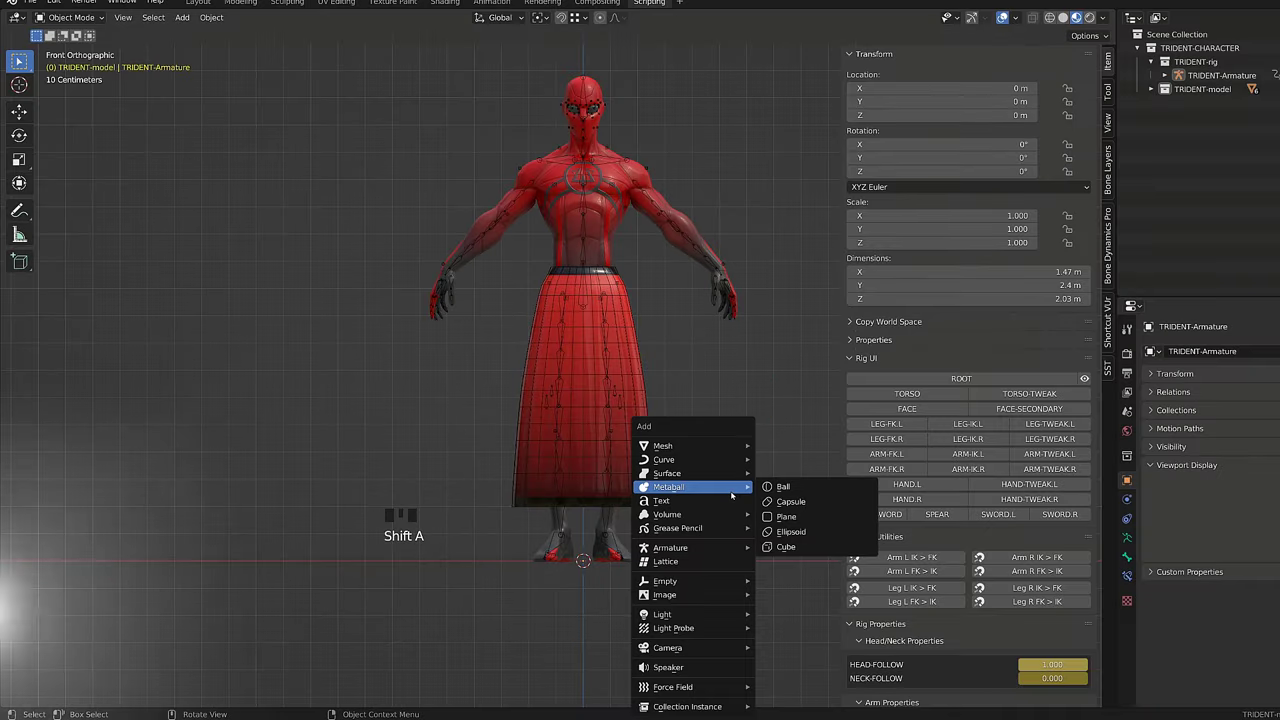
mouse_move(705, 550)
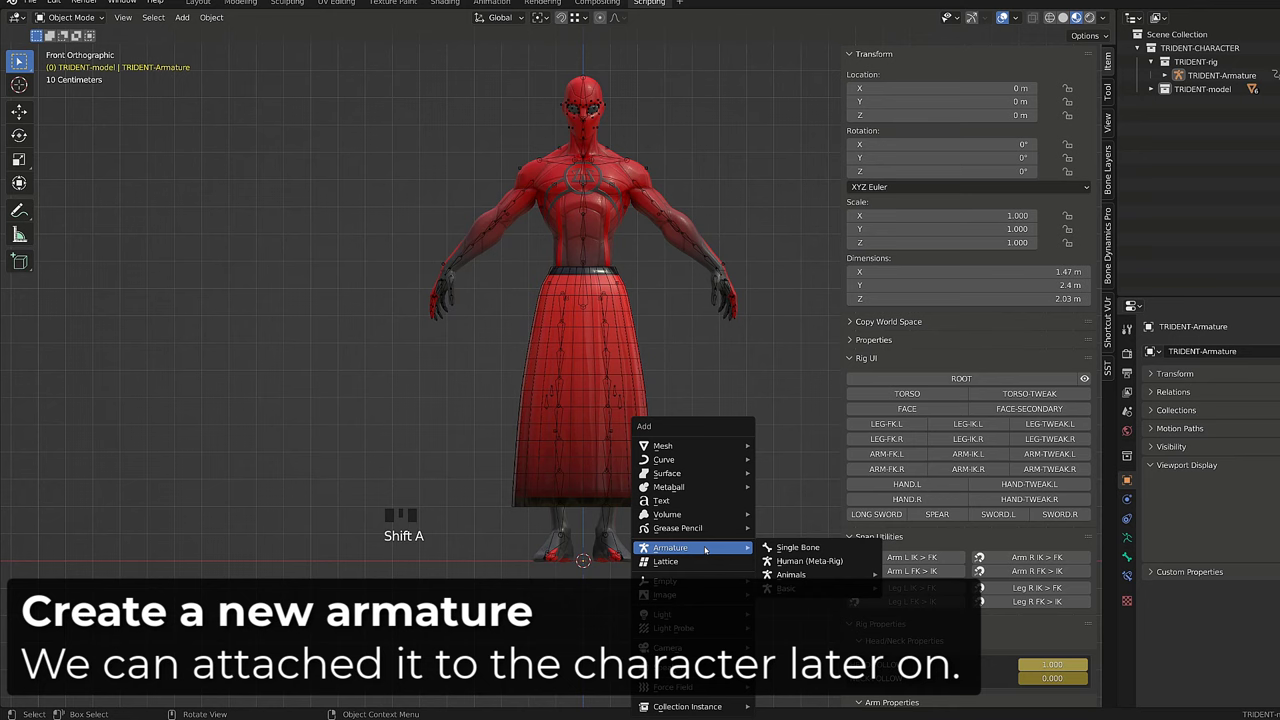
left_click(816, 549)
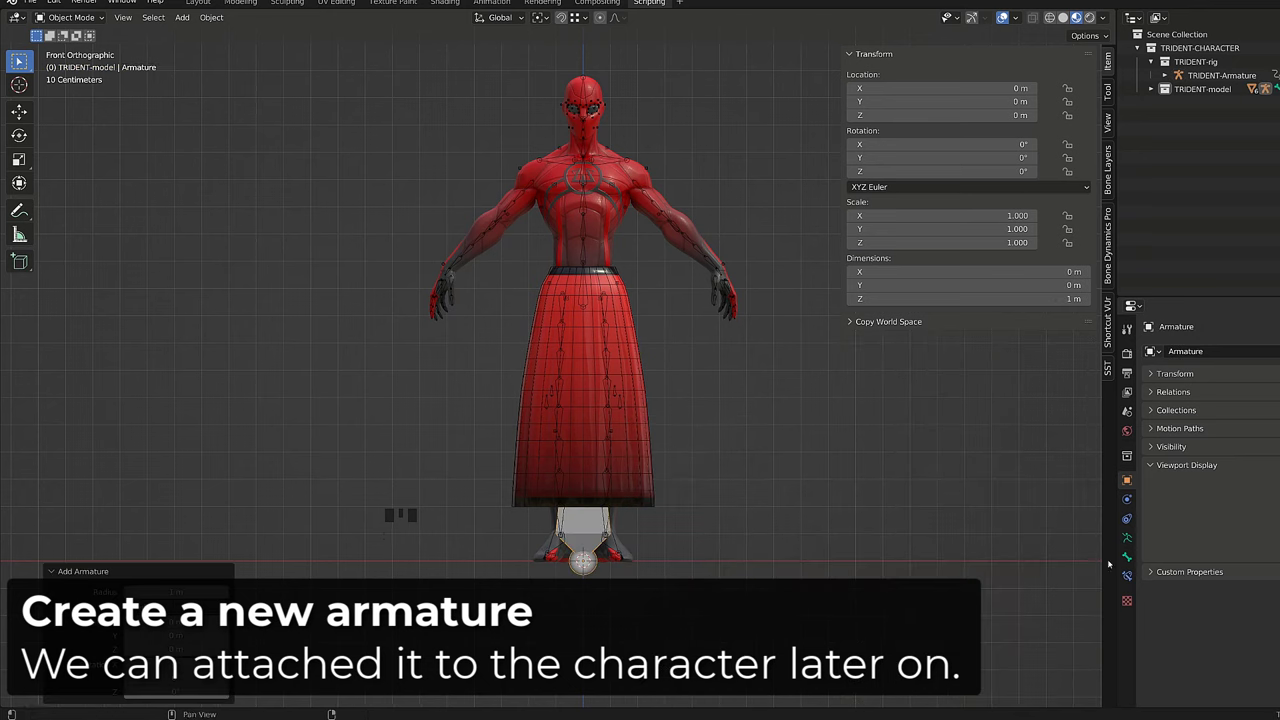
left_click(1233, 355)
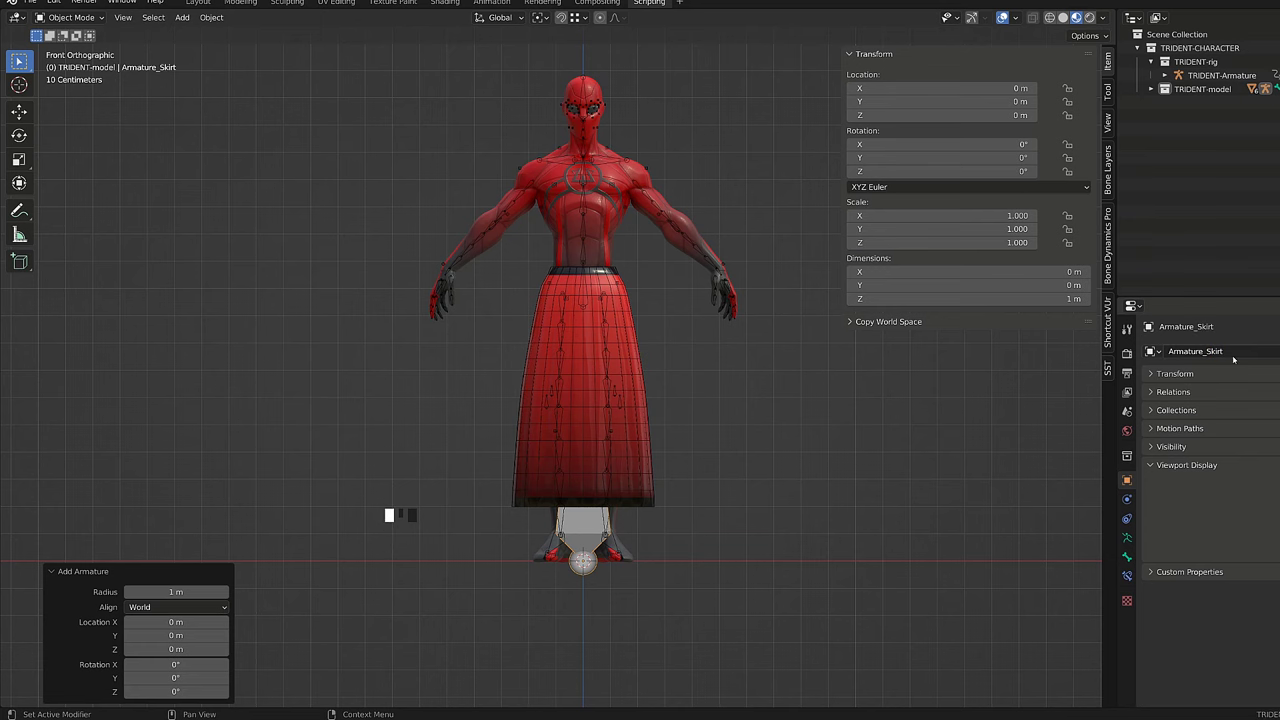
Enter Edit Mode on Armature_Skirt and set its object viewport display to In Front and Wire.
key("Tab")
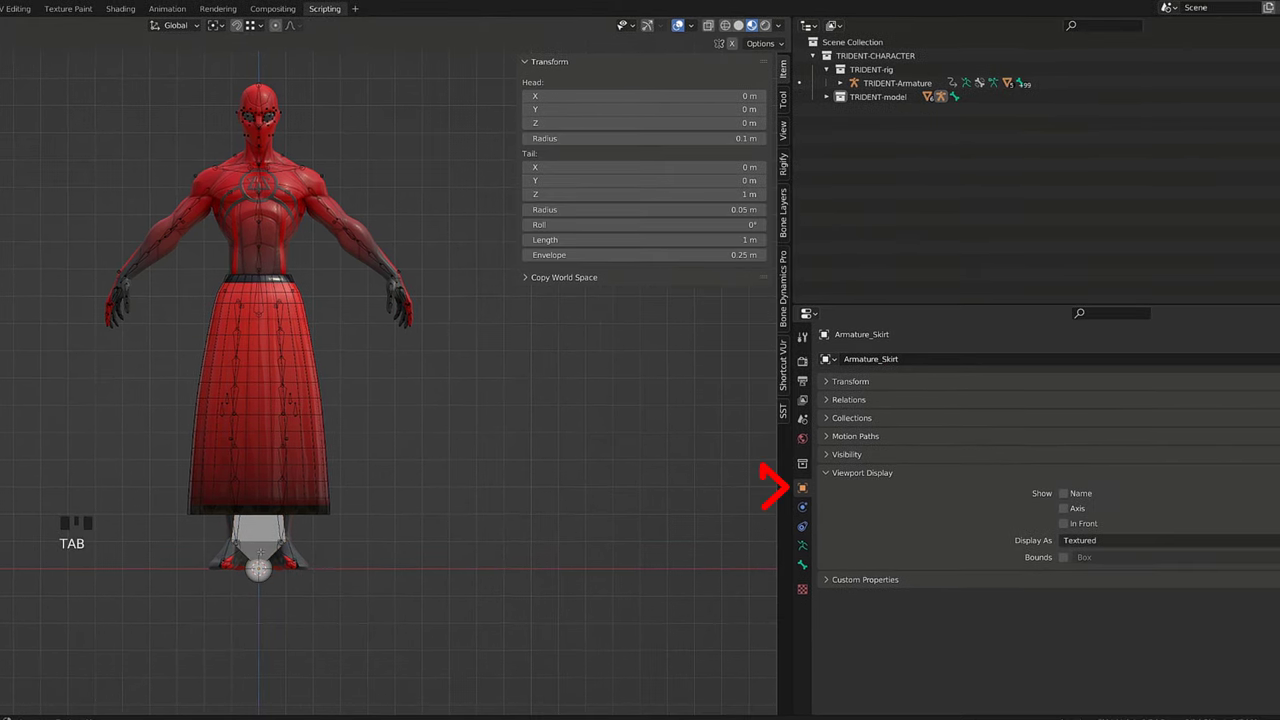
left_click(1080, 522)
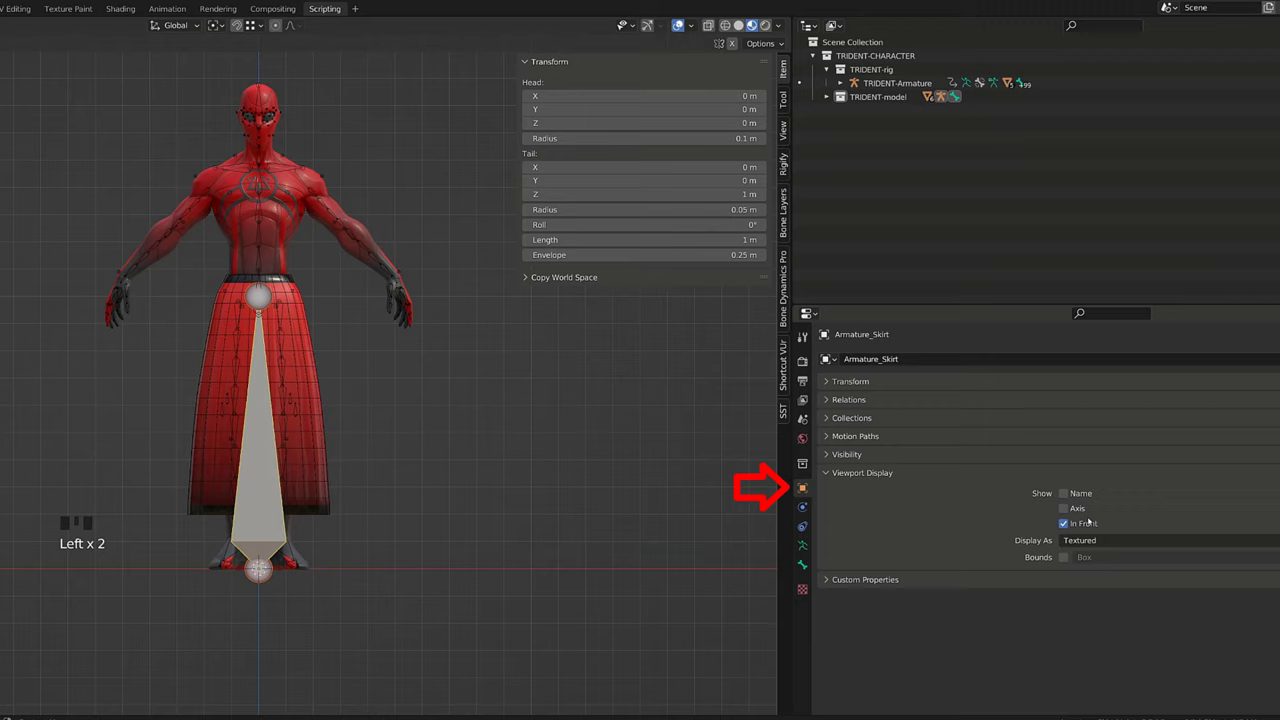
left_click(1081, 540)
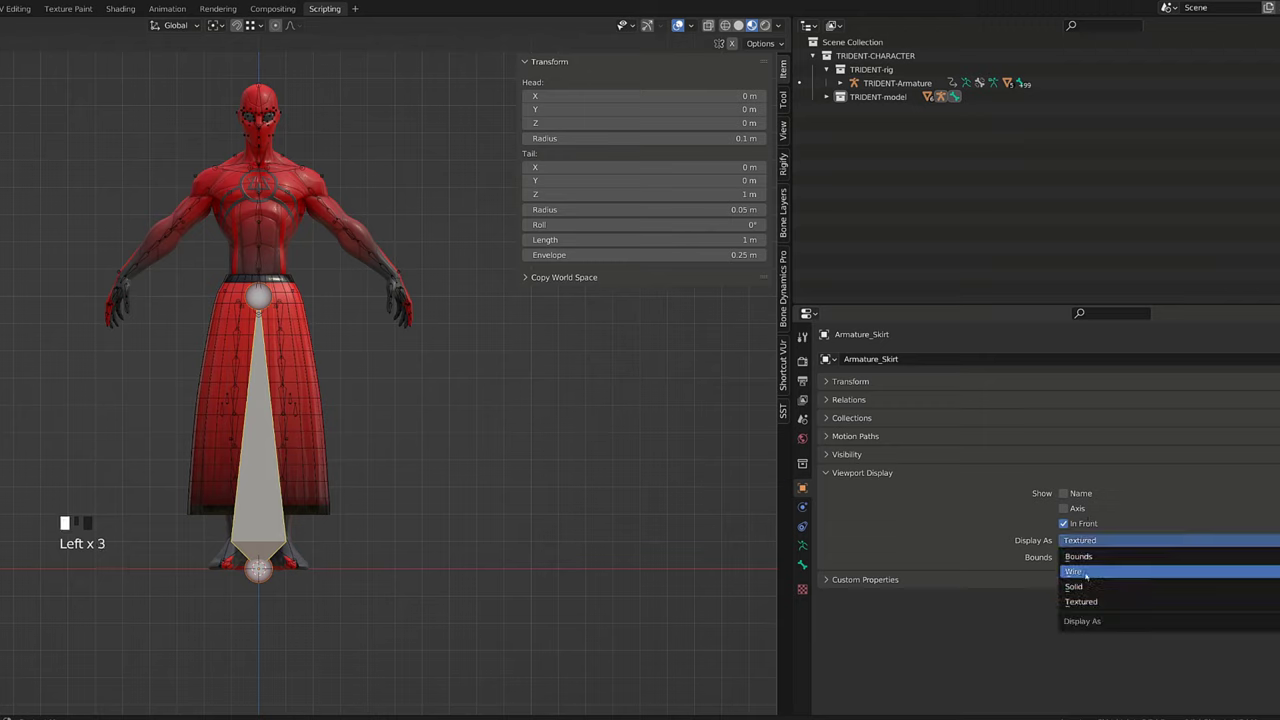
left_click(1086, 573)
Show the bone names and axes in the armature's viewport display.
left_click(801, 545)
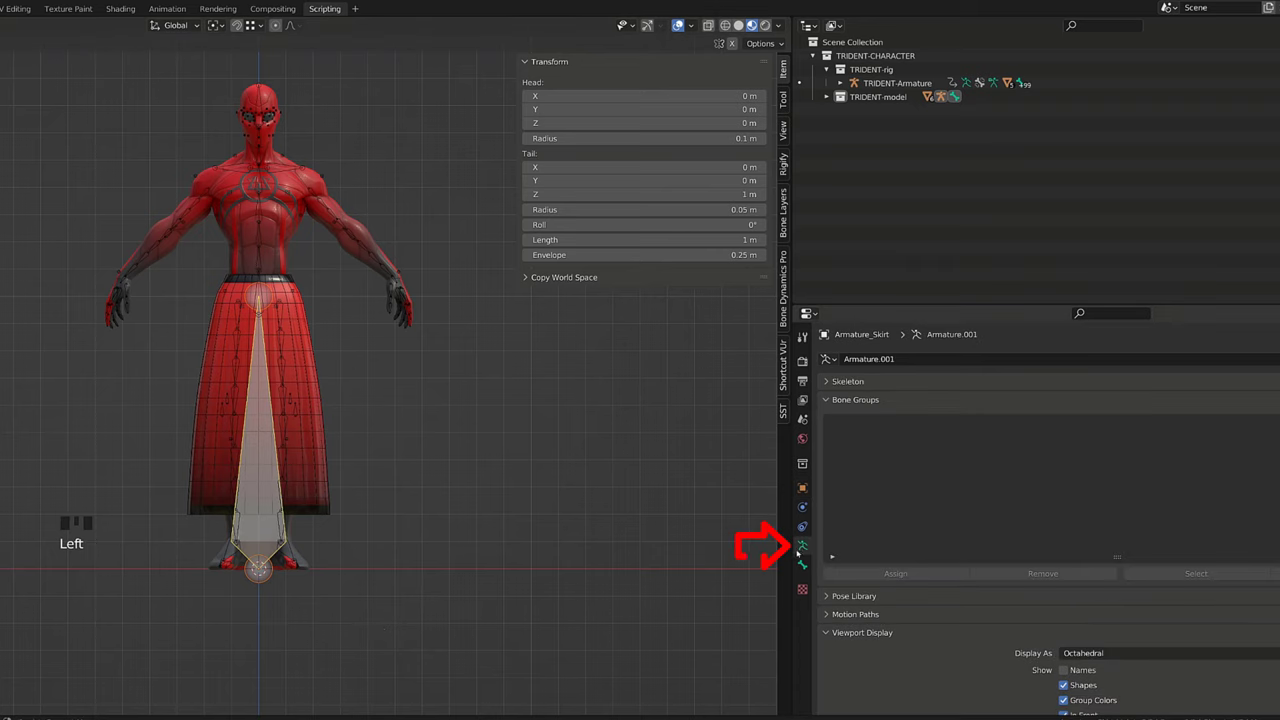
scroll(1013, 641, "down", 7)
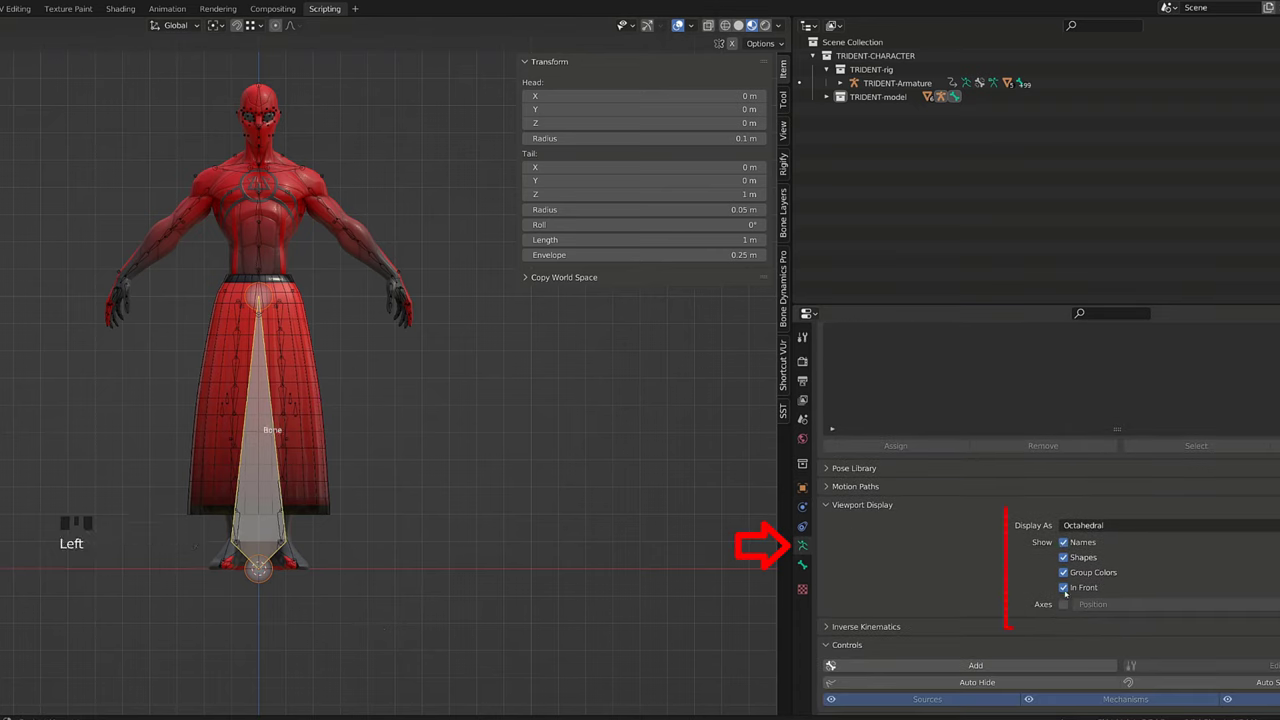
left_click(1064, 605)
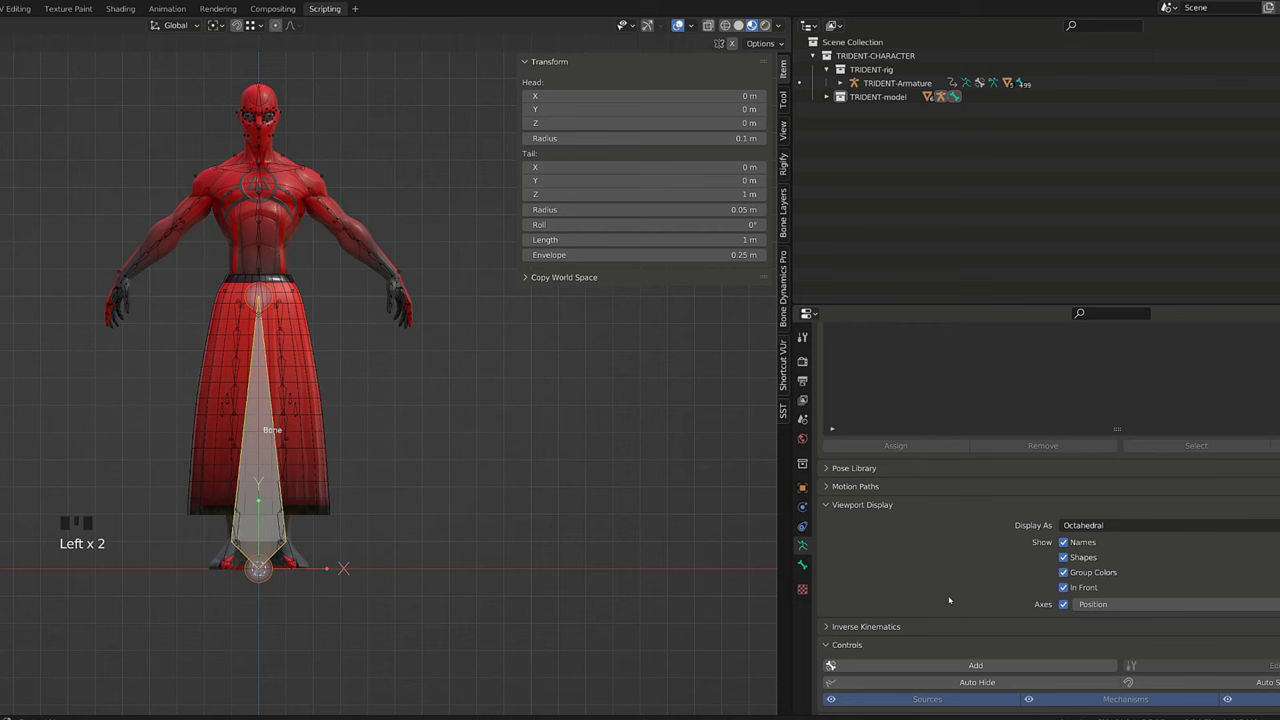
Rename the bone DEF_Skirt01 and snap its tail to the front skirt mesh, making the bone about 0.18 m long.
scroll(383, 594, "up", 2)
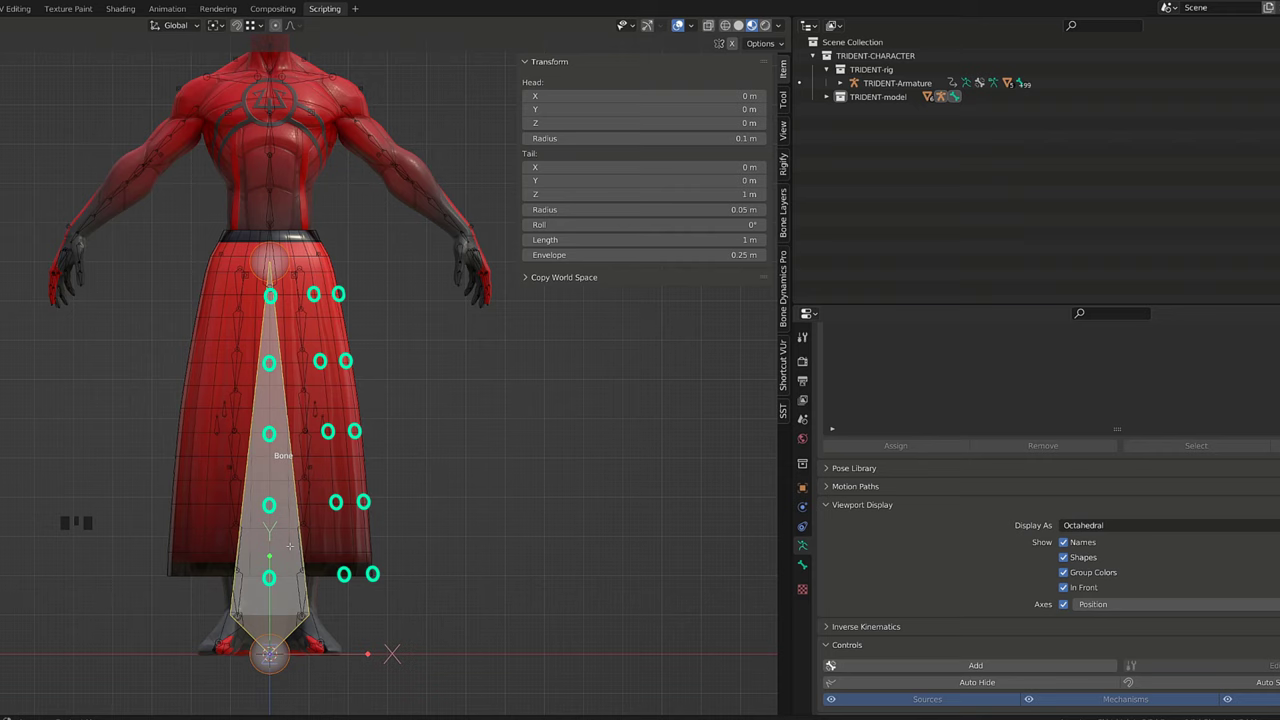
key("F2")
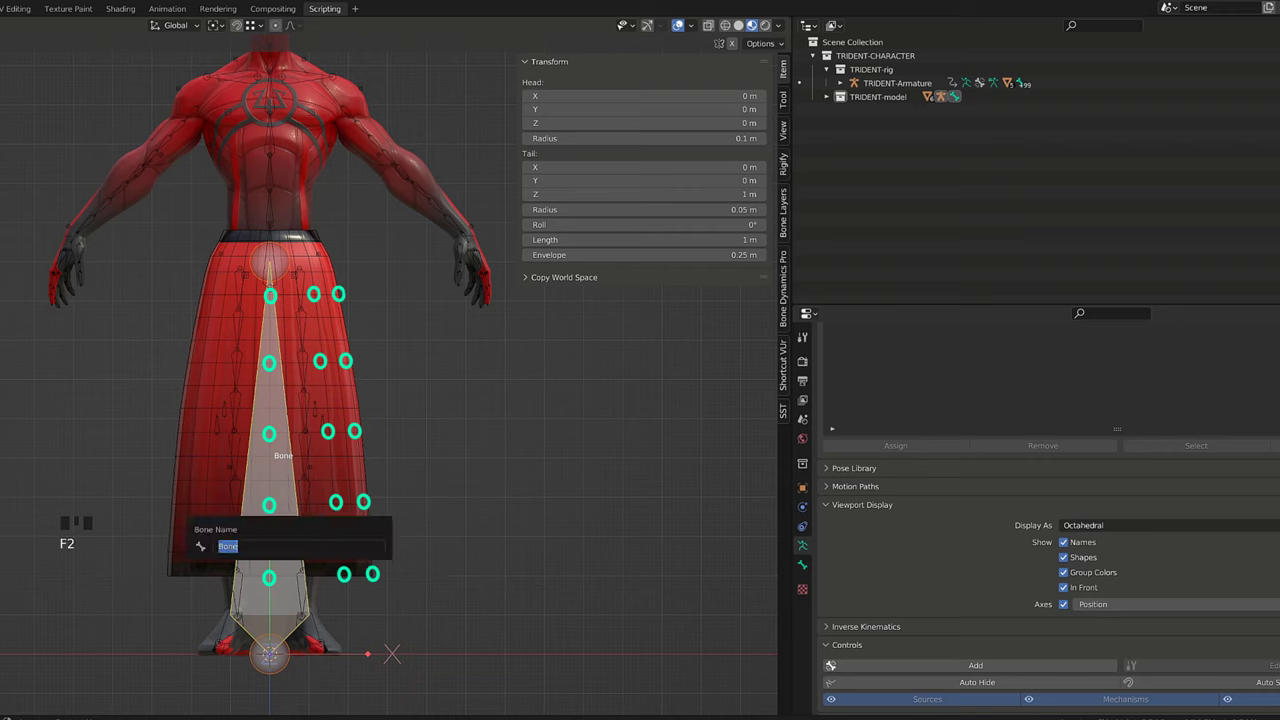
type("DE")
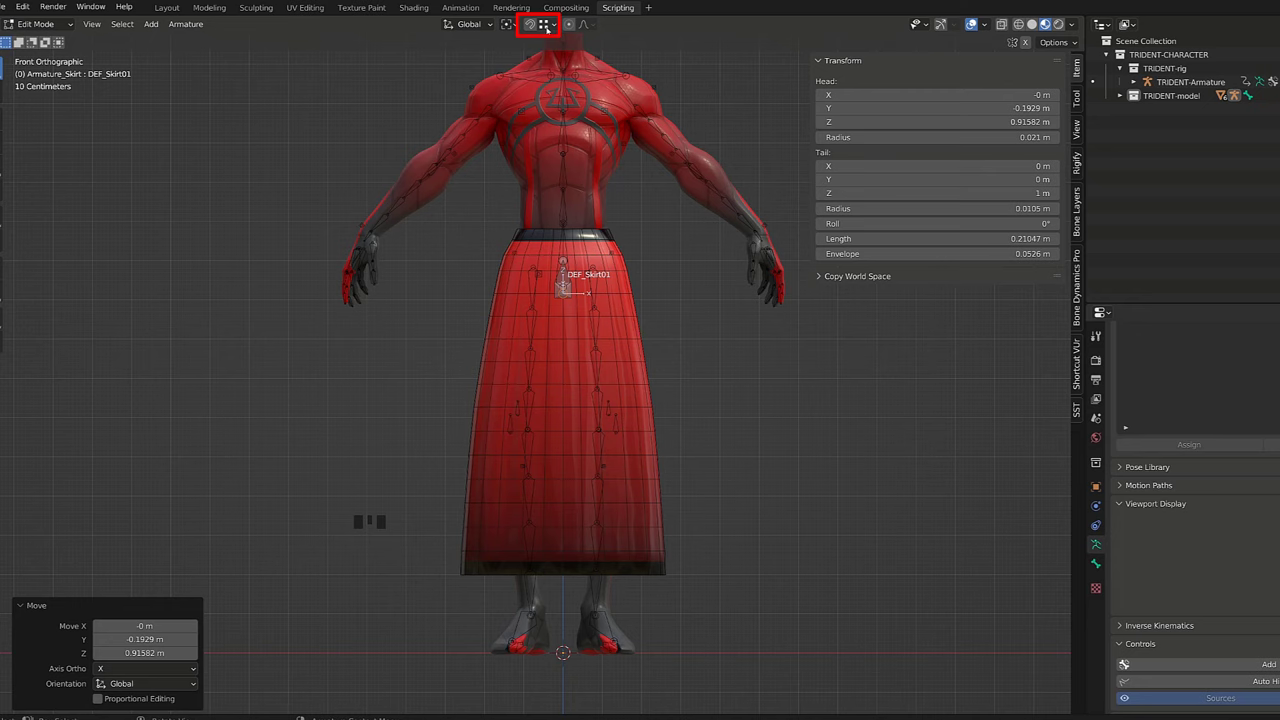
scroll(549, 228, "up", 1)
left_click(574, 231)
key("g")
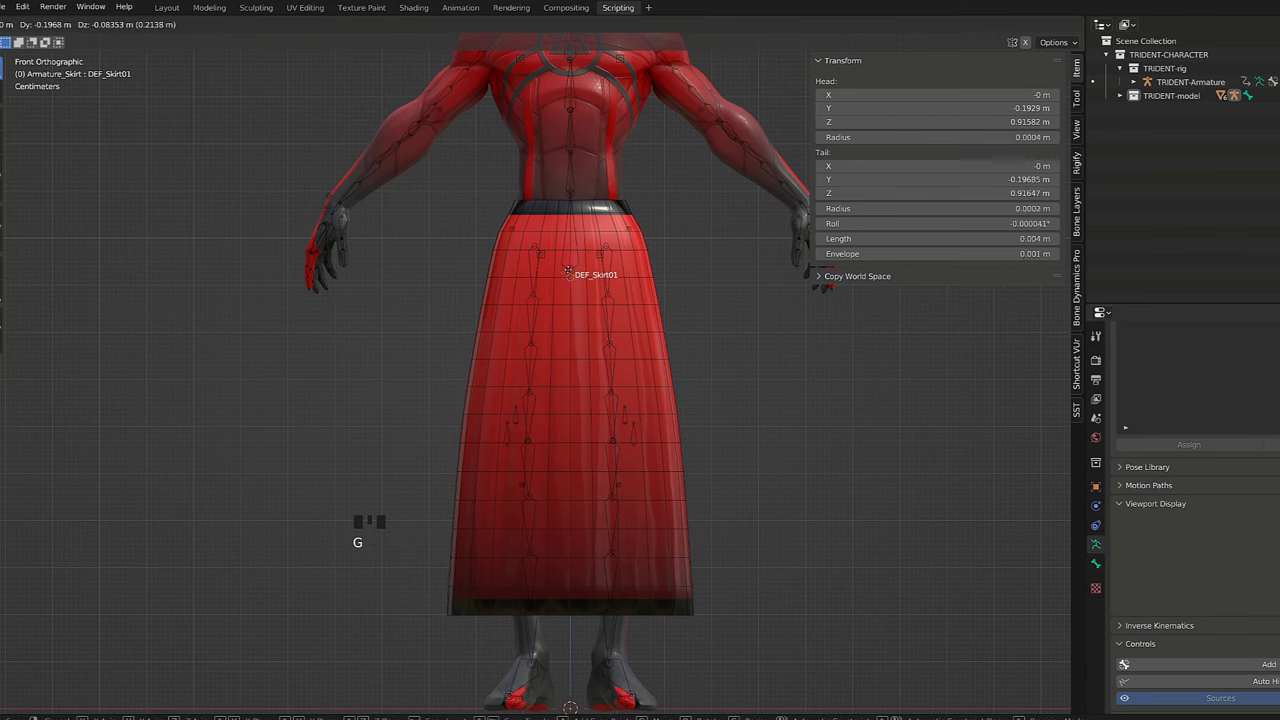
left_click(571, 355)
scroll(579, 250, "up", 1)
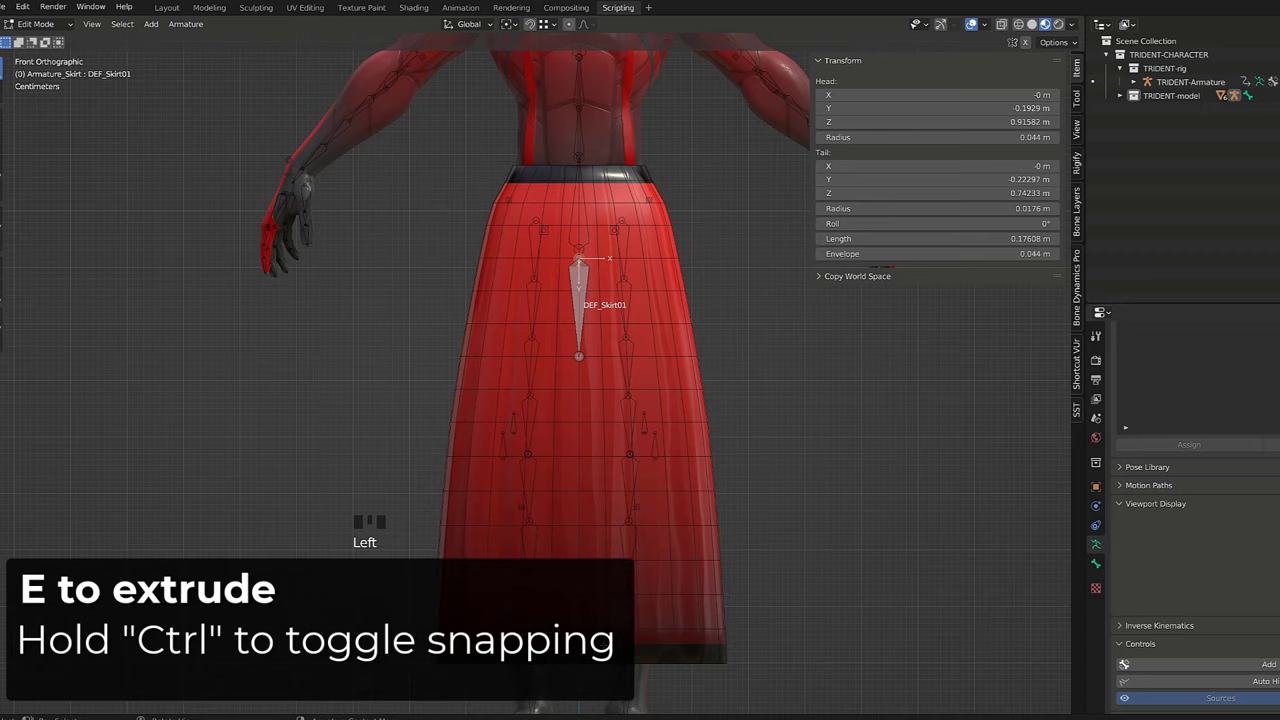
Extrude three bones about 0.18 m long down the skirt's front to the hem, plus a shorter one below it.
middle_click_drag(578, 358, 566, 302, "shift")
key("e")
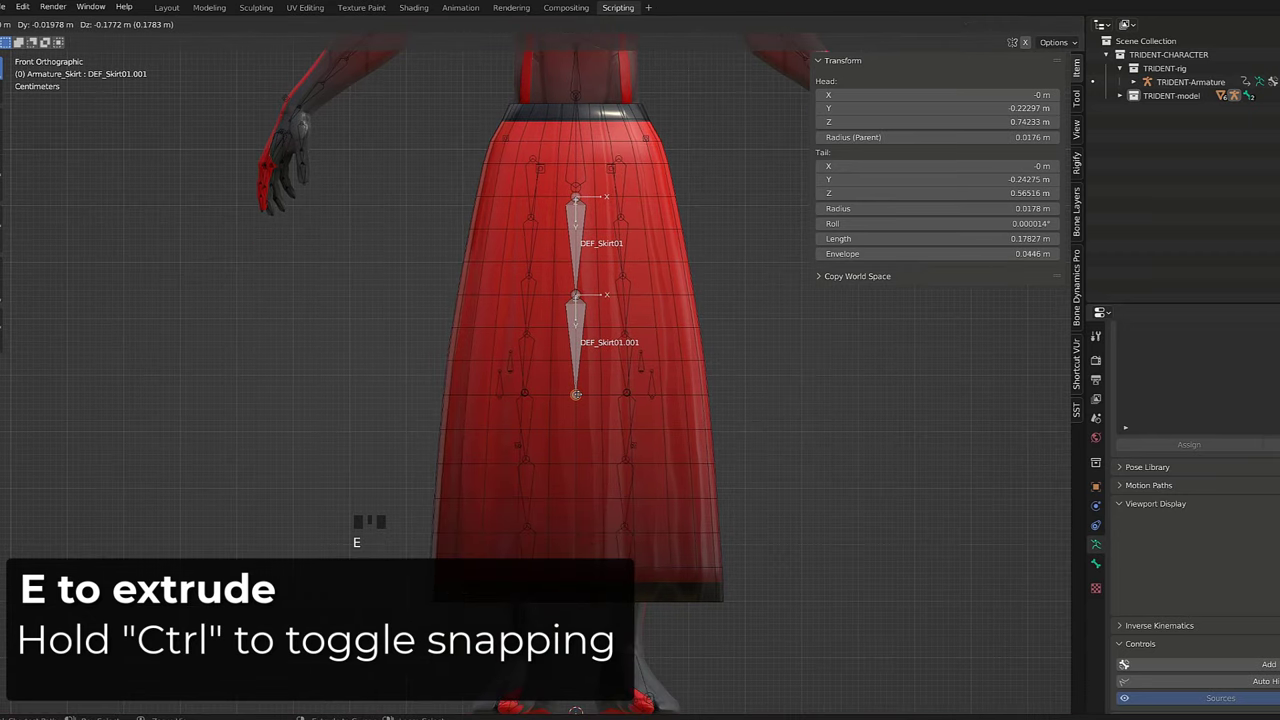
left_click(577, 398)
key("e")
left_click(578, 499)
key("e")
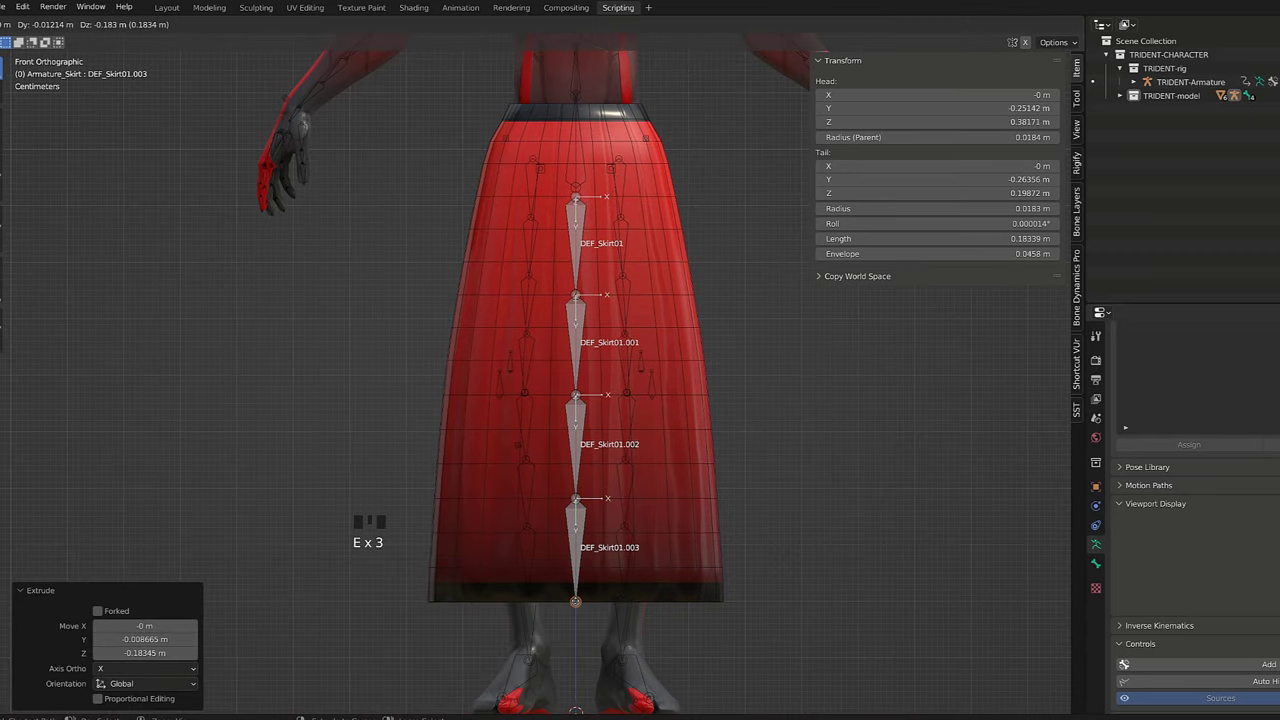
left_click(578, 602)
middle_click_drag(578, 602, 570, 447, "shift")
key("e")
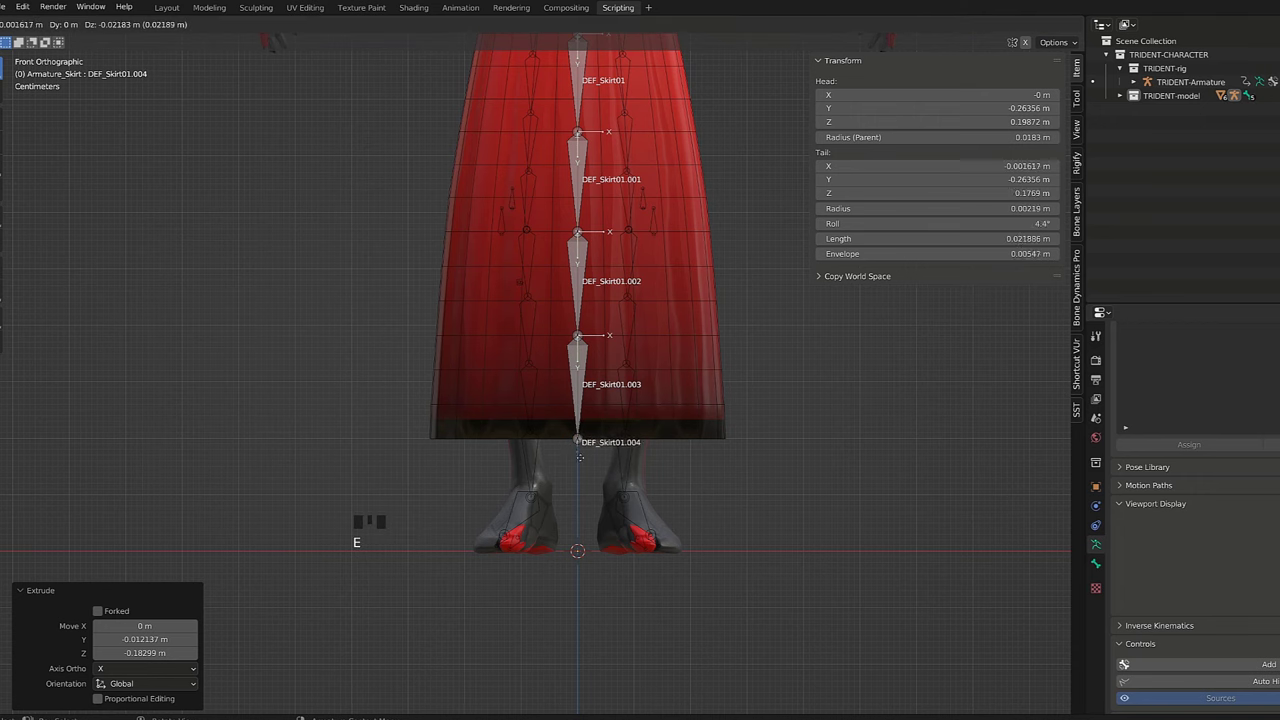
left_click(583, 499)
Disconnect all five bones of the front chain from each other using Disconnect Bone.
left_click(578, 378, "shift")
left_click(578, 278, "shift")
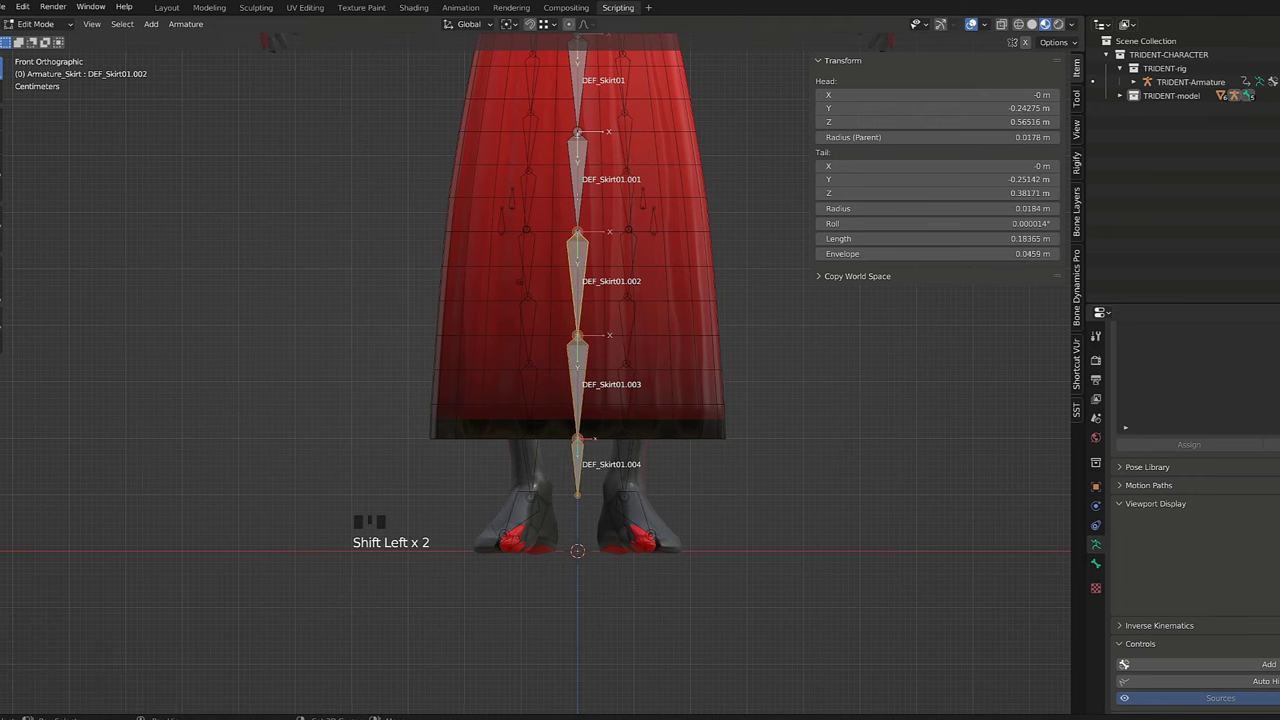
left_click(578, 178, "shift")
middle_click_drag(578, 178, 566, 296, "shift")
left_click(566, 200, "shift")
key("alt+p")
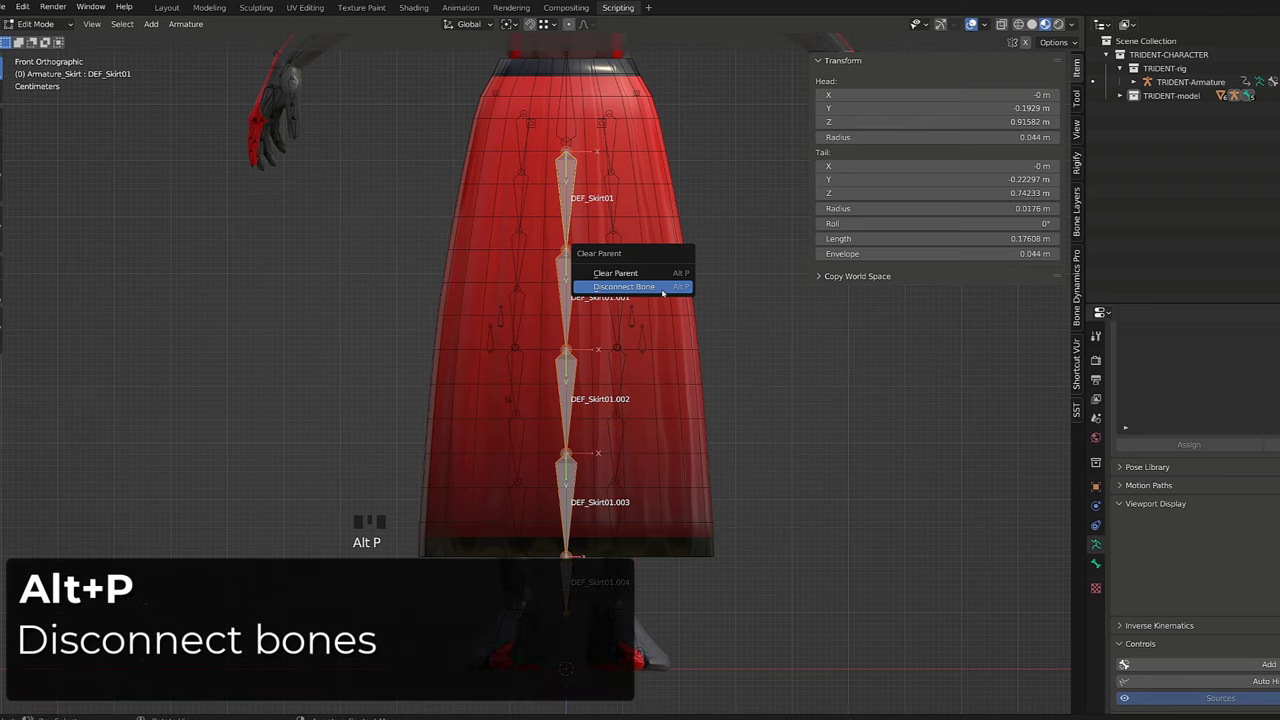
left_click(662, 287)
Set the transform pivot point to Individual Origins and scale the five front bones down to about half their length.
key("s")
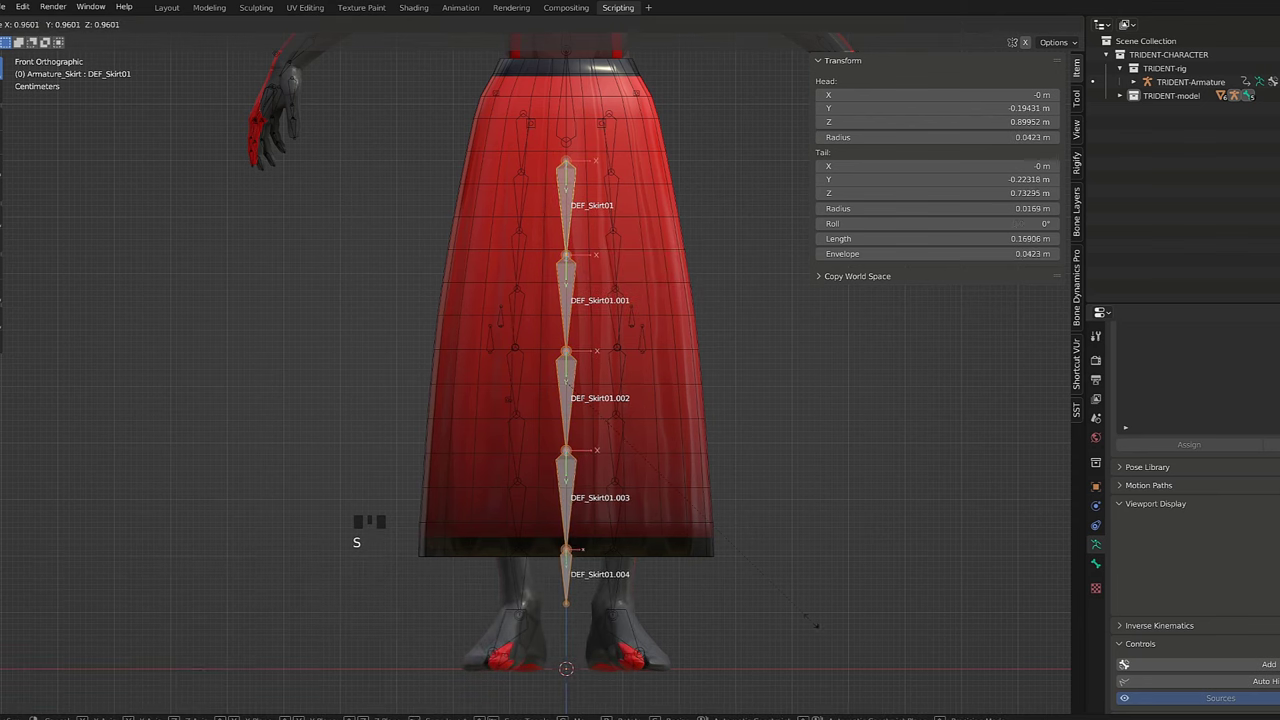
left_click(508, 25)
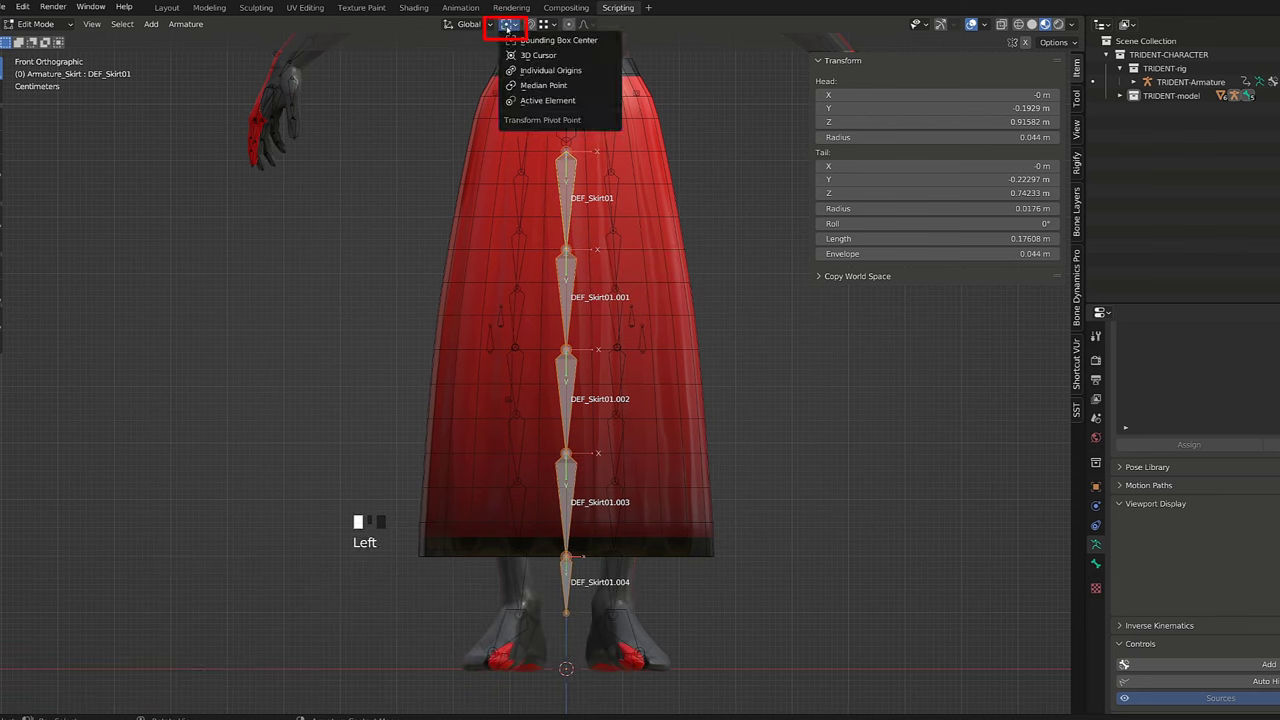
left_click(553, 76)
key("s")
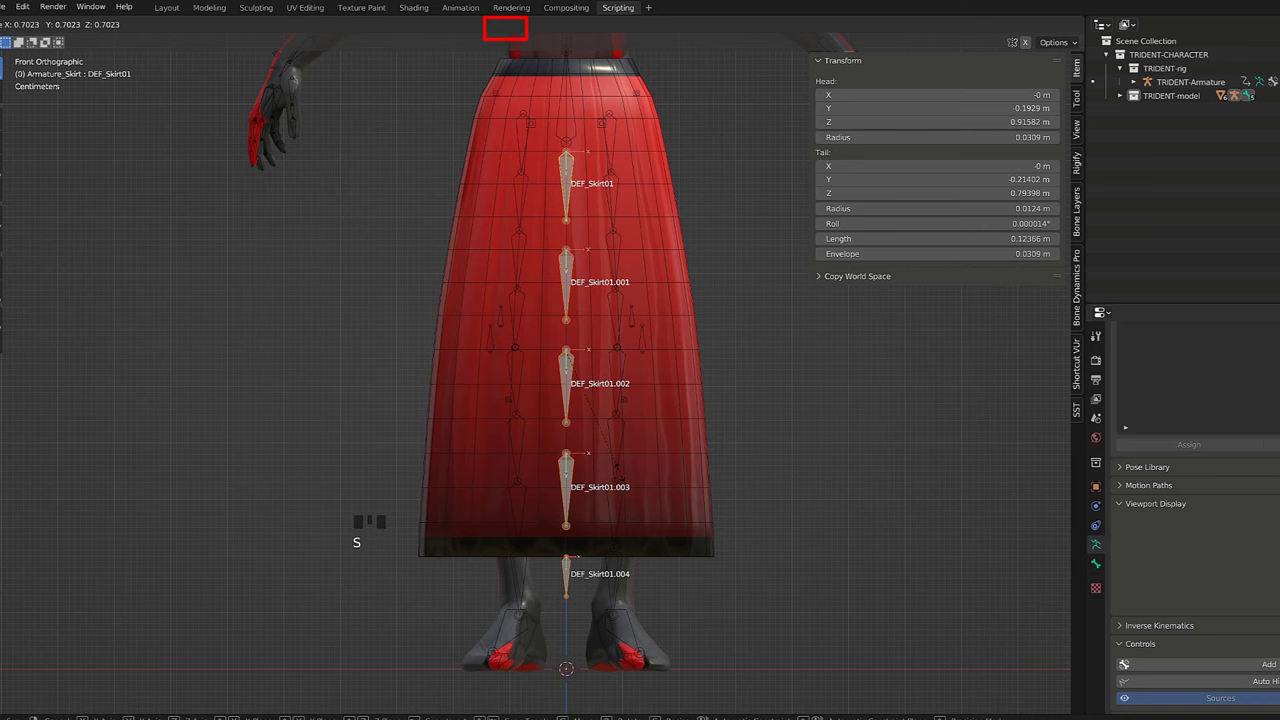
left_click(594, 462)
left_click(568, 485)
key("s")
key("Return")
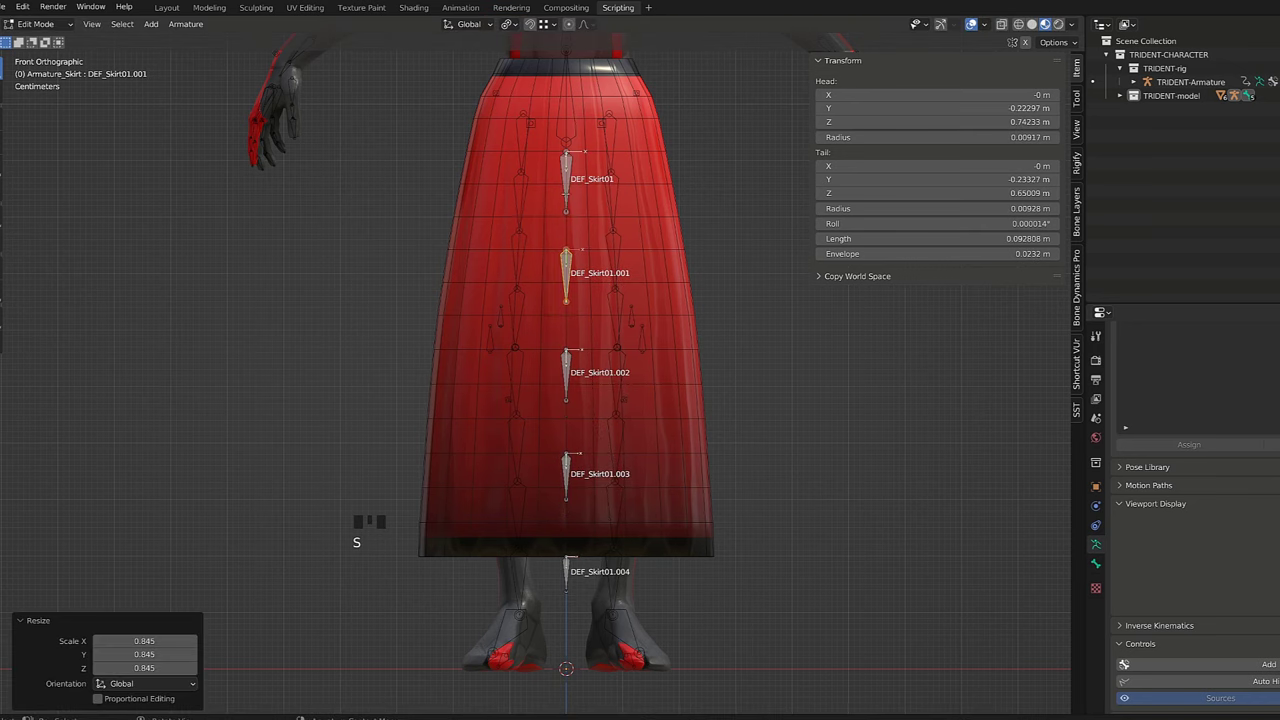
Rename the four front bones below DEF_Skirt01, in descending order, as DEF_Skirt02, DEF_Skirt03, DEF_Skirt04 and DEF_Skirt05.
left_click(569, 273)
key("F2")
type("DEF_Skirt02")
key("Return")
left_click(572, 377)
key("F2")
type("DEF_Skirt03")
key("Return")
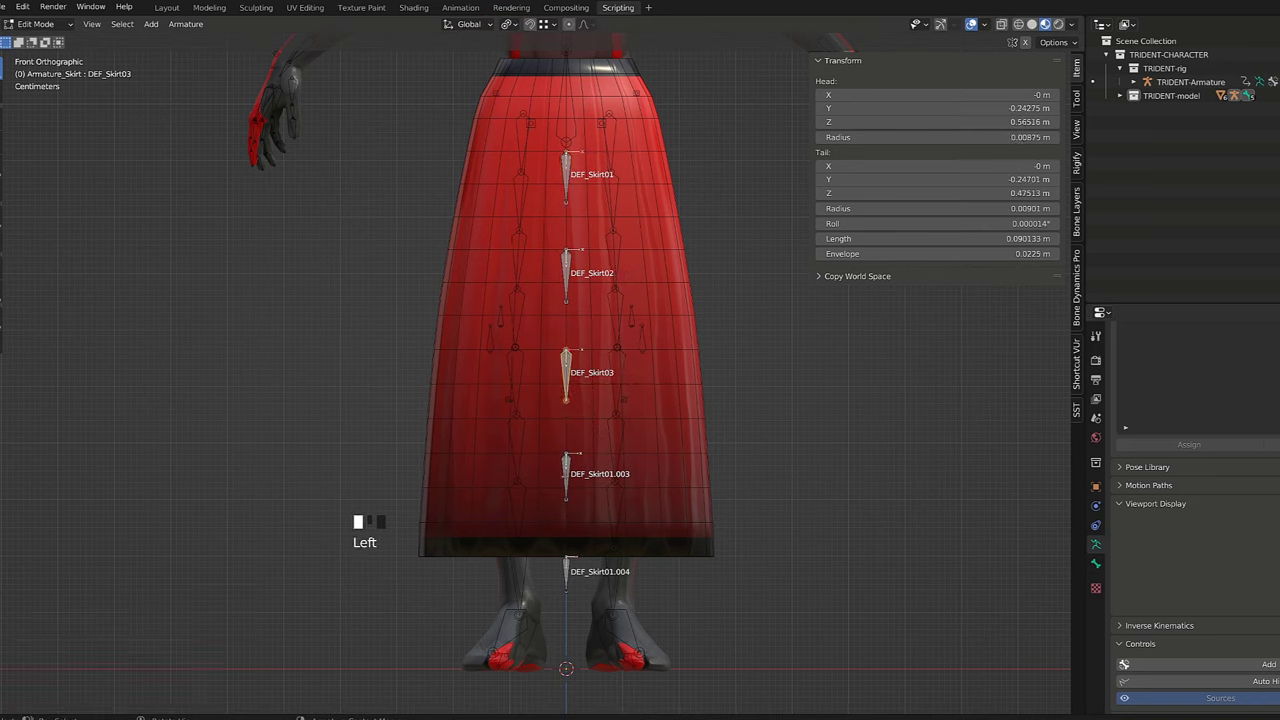
left_click(568, 575)
key("F2")
left_click_drag(558, 580, 533, 580)
Duplicate DEF_Skirt01 and snap the copy onto the skirt mesh about 0.11 m away along X.
middle_click_drag(610, 390, 558, 326, "shift")
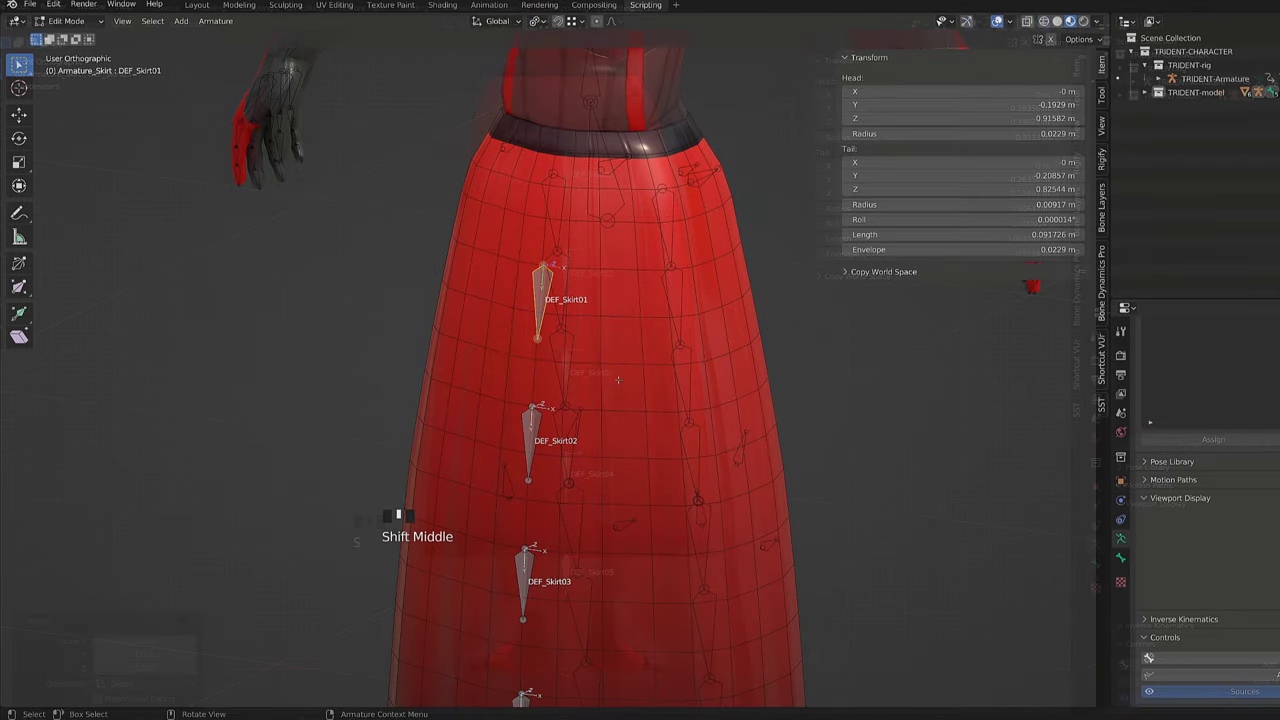
scroll(558, 330, "up", 2)
left_click(543, 328)
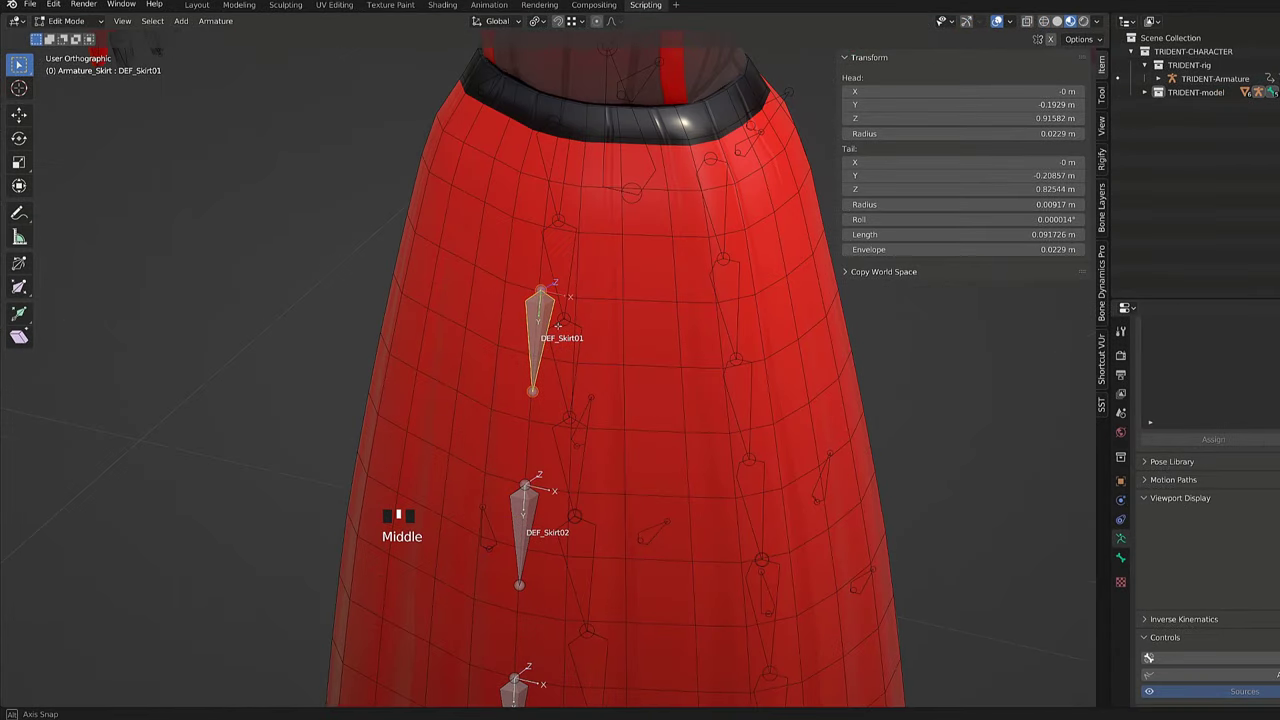
key("shift+d")
left_click(673, 414)
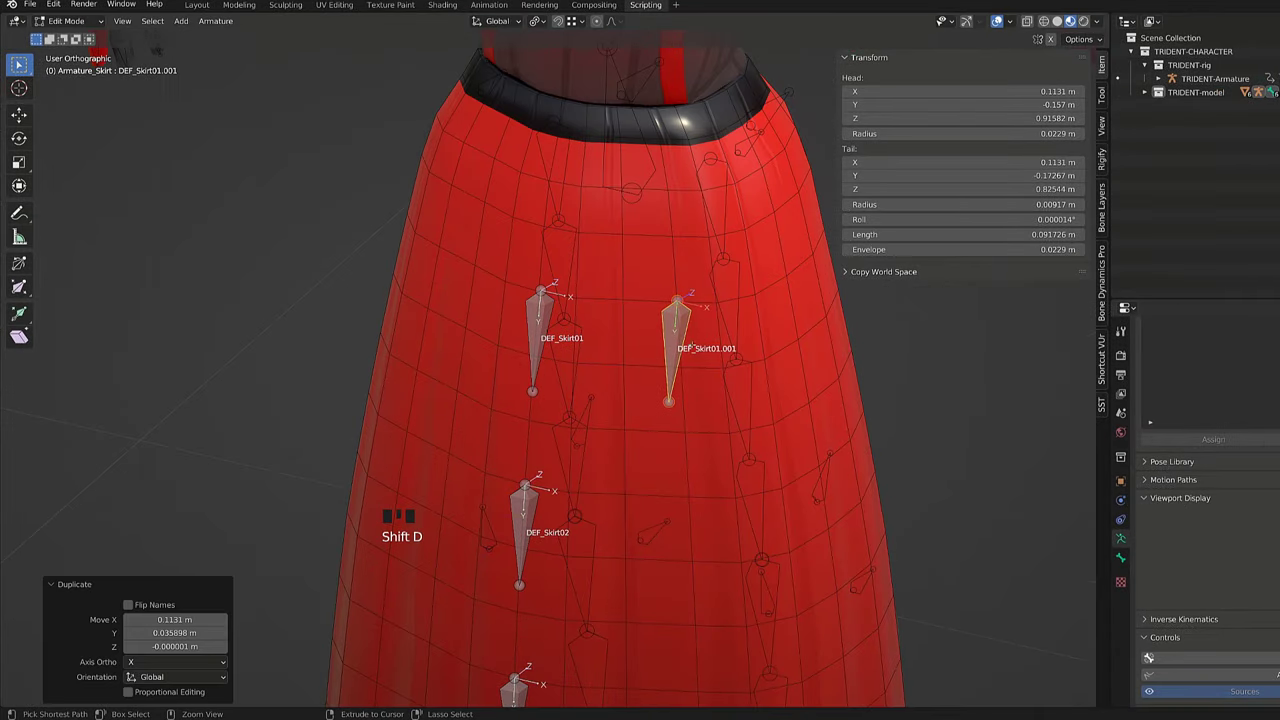
Snap the duplicated bone's tail to the skirt mesh at the height of DEF_Skirt02's head.
middle_click_drag(680, 402, 735, 340)
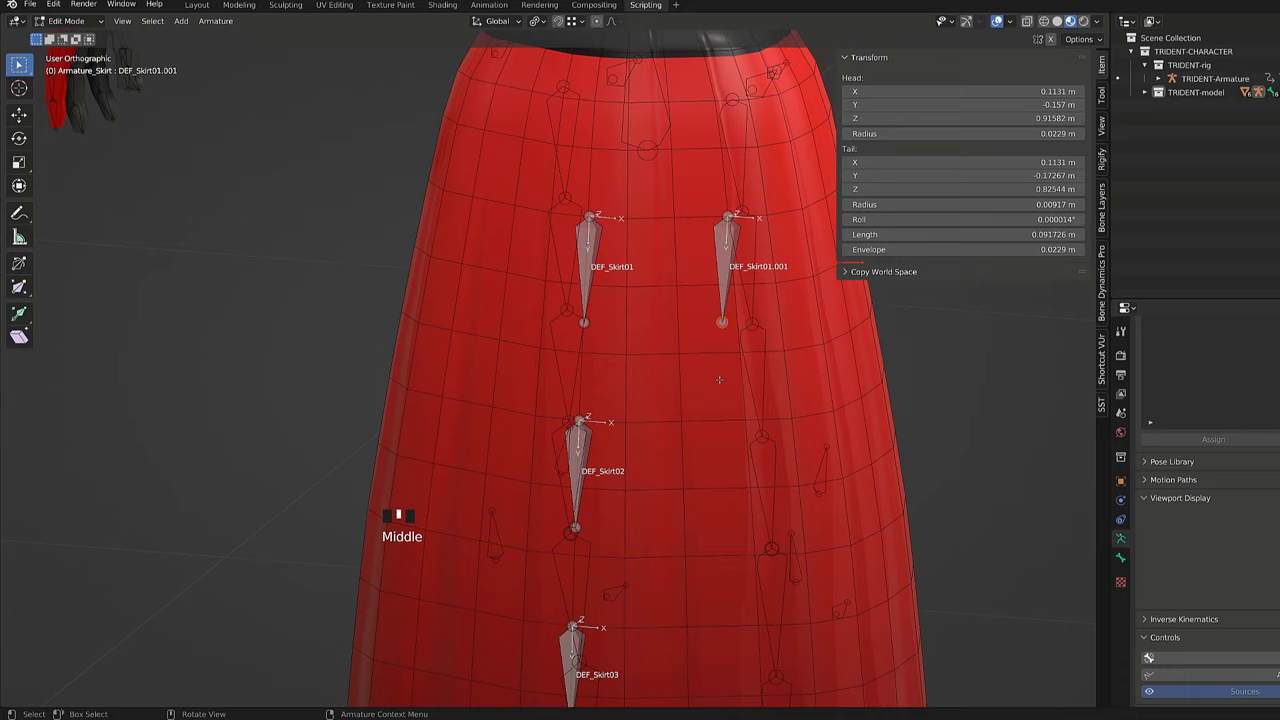
key("g")
left_click(747, 421)
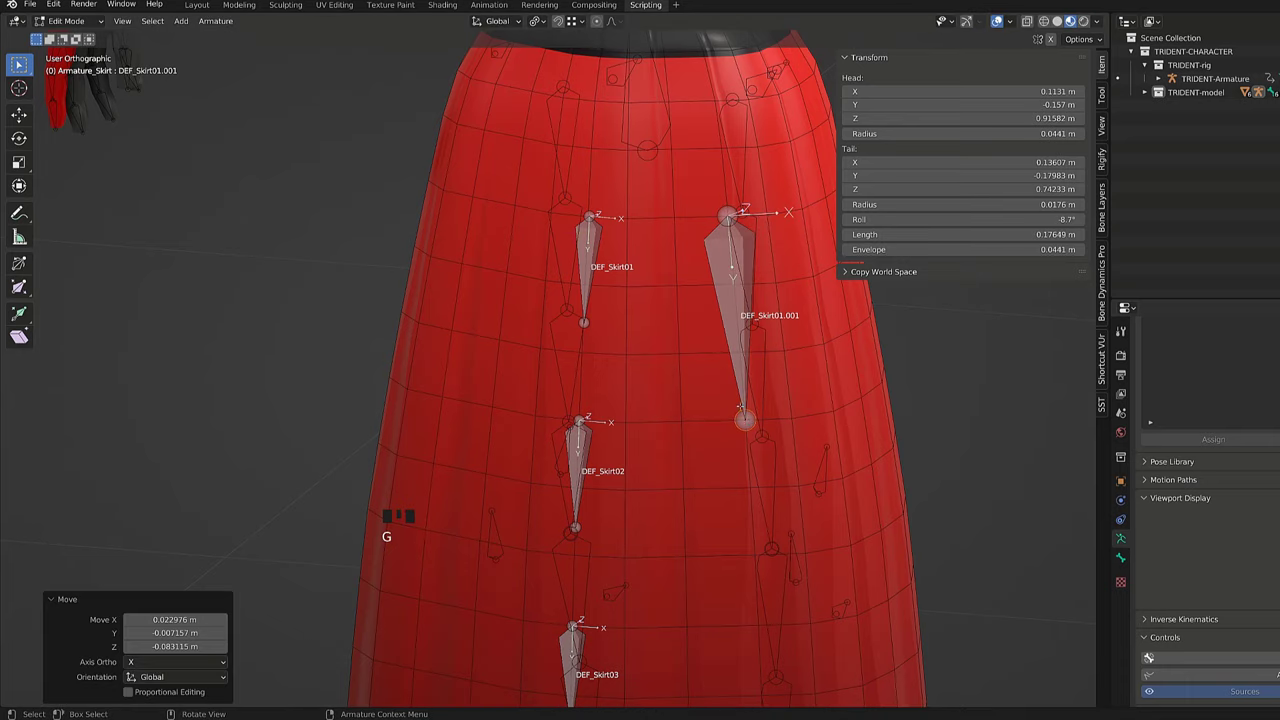
Adjust the duplicated bone's roll to about -42° to align its Z axis with the skirt's face normals.
left_click(738, 330)
middle_click_drag(738, 330, 745, 378)
middle_click_drag(745, 378, 720, 496, "shift")
scroll(720, 496, "up", 1)
middle_click_drag(720, 496, 724, 562)
middle_click_drag(724, 562, 724, 471, "shift")
scroll(706, 520, "up", 3)
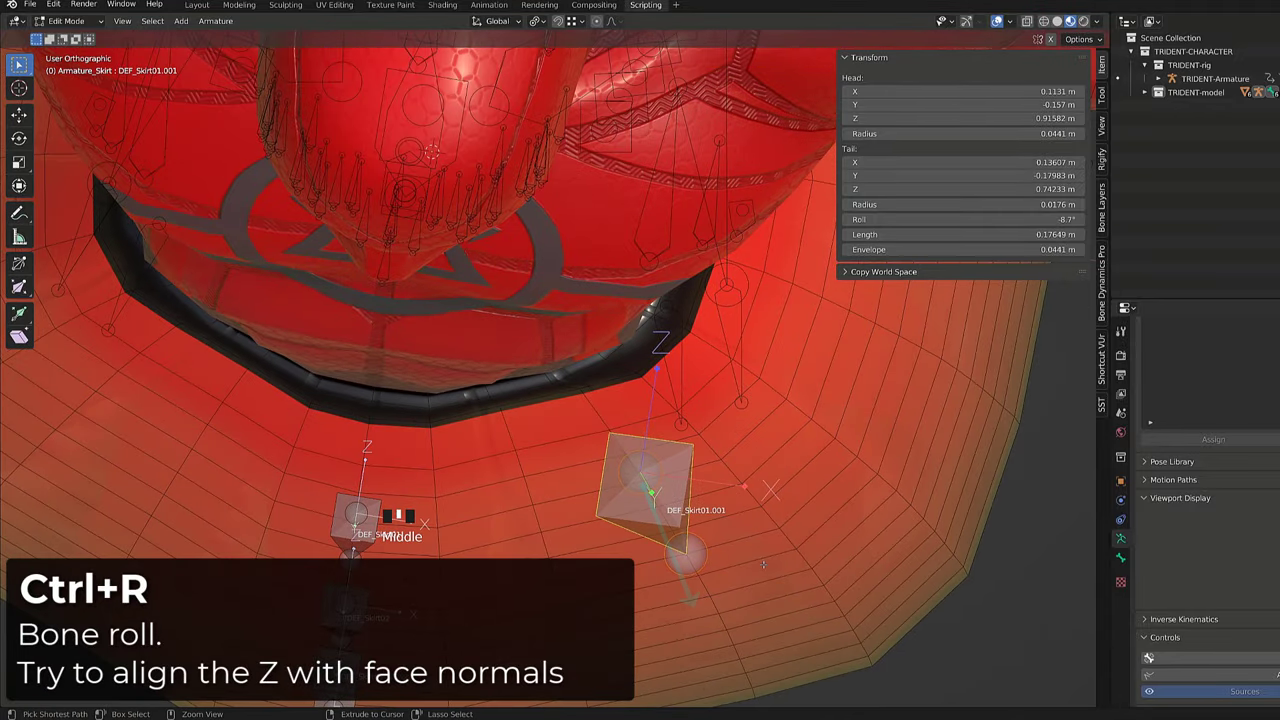
key("ctrl+r")
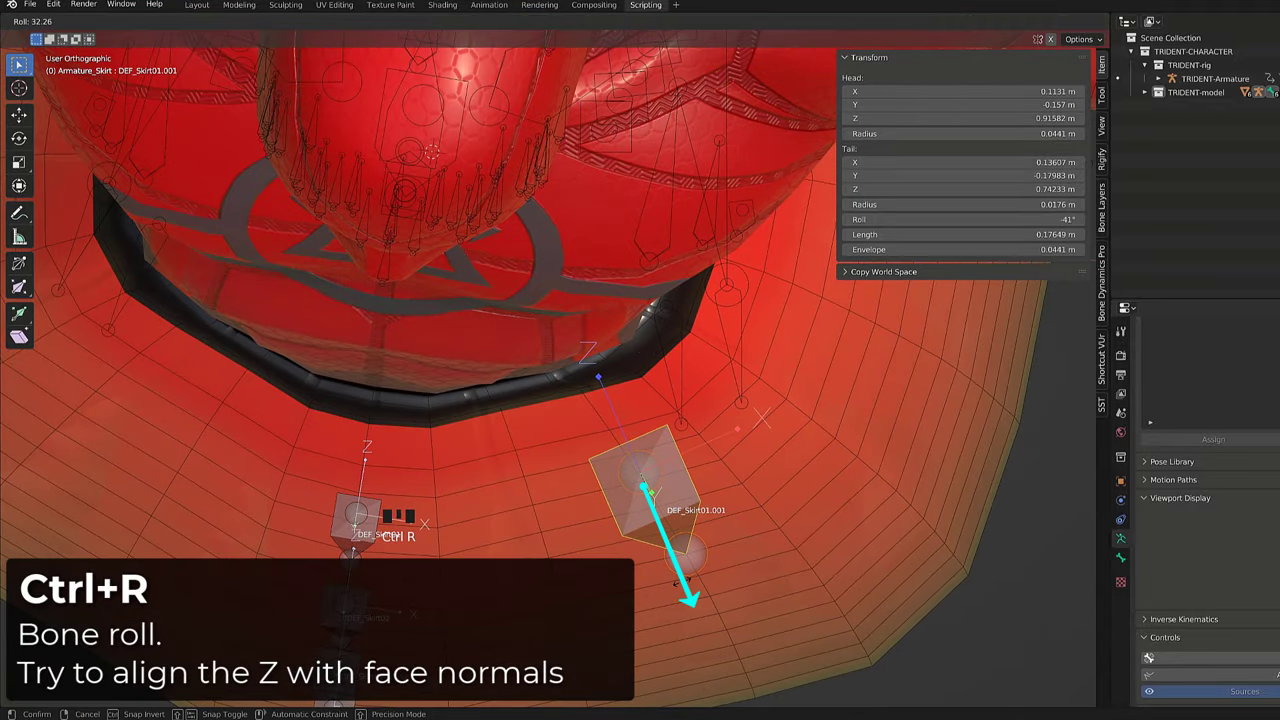
left_click(681, 585)
Extrude four more bones from the duplicated bone's tail down the skirt mesh, ending with a short one below the hem.
scroll(681, 585, "down", 2)
middle_click_drag(681, 585, 609, 151)
scroll(690, 402, "down", 1)
left_click(566, 292)
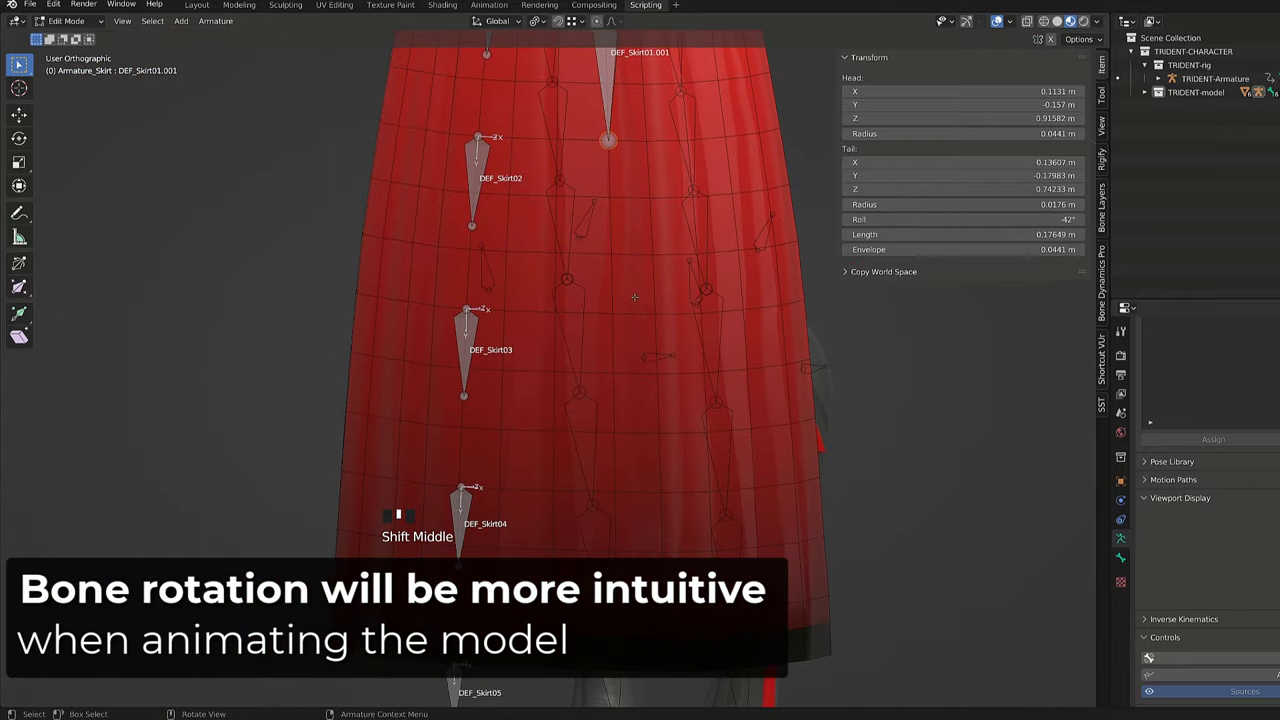
key("e")
left_click(615, 321)
key("e")
left_click(621, 498)
middle_click_drag(621, 498, 626, 370, "shift")
key("e")
left_click(629, 546)
Disconnect the bones of the second chain and scale them down to about half their length.
middle_click_drag(630, 546, 680, 500)
key("alt+p")
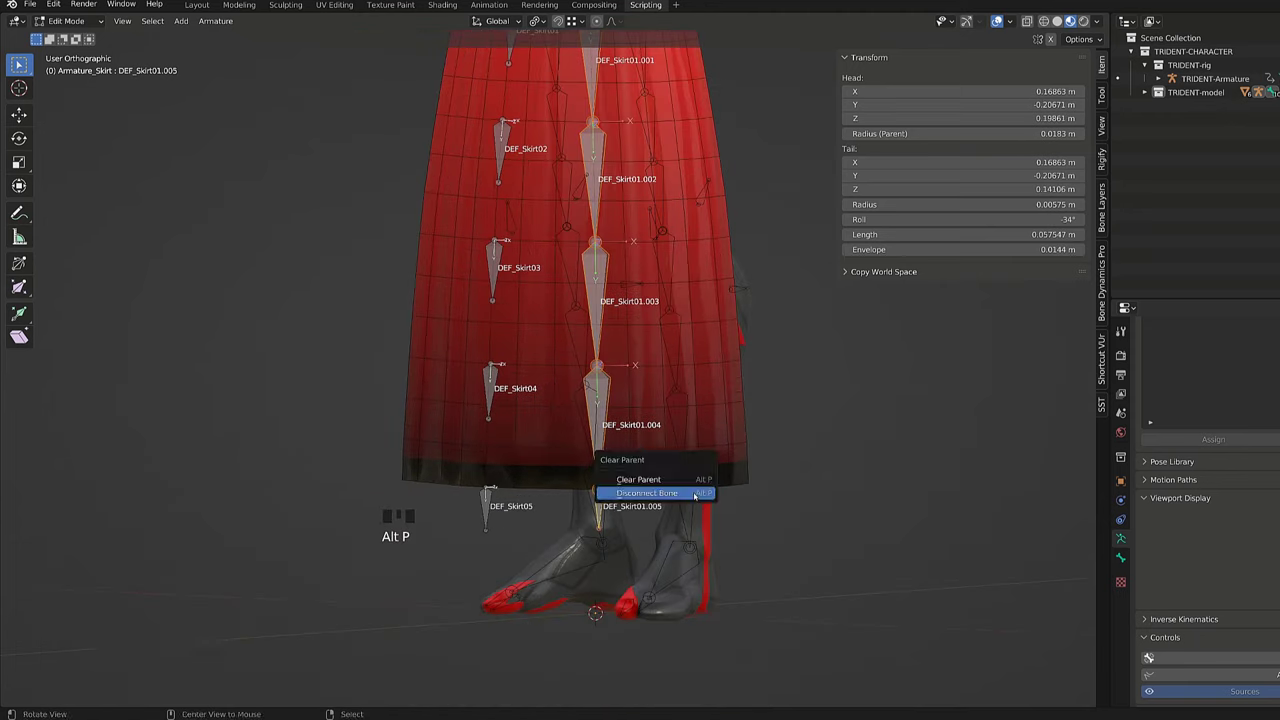
left_click(694, 494)
key("s")
left_click(640, 440)
left_click(615, 478)
Rename the five bones of the second chain DEF_SkirtA_01.L through DEF_SkirtA_05.L from waist to hem.
left_click(602, 158)
key("F2")
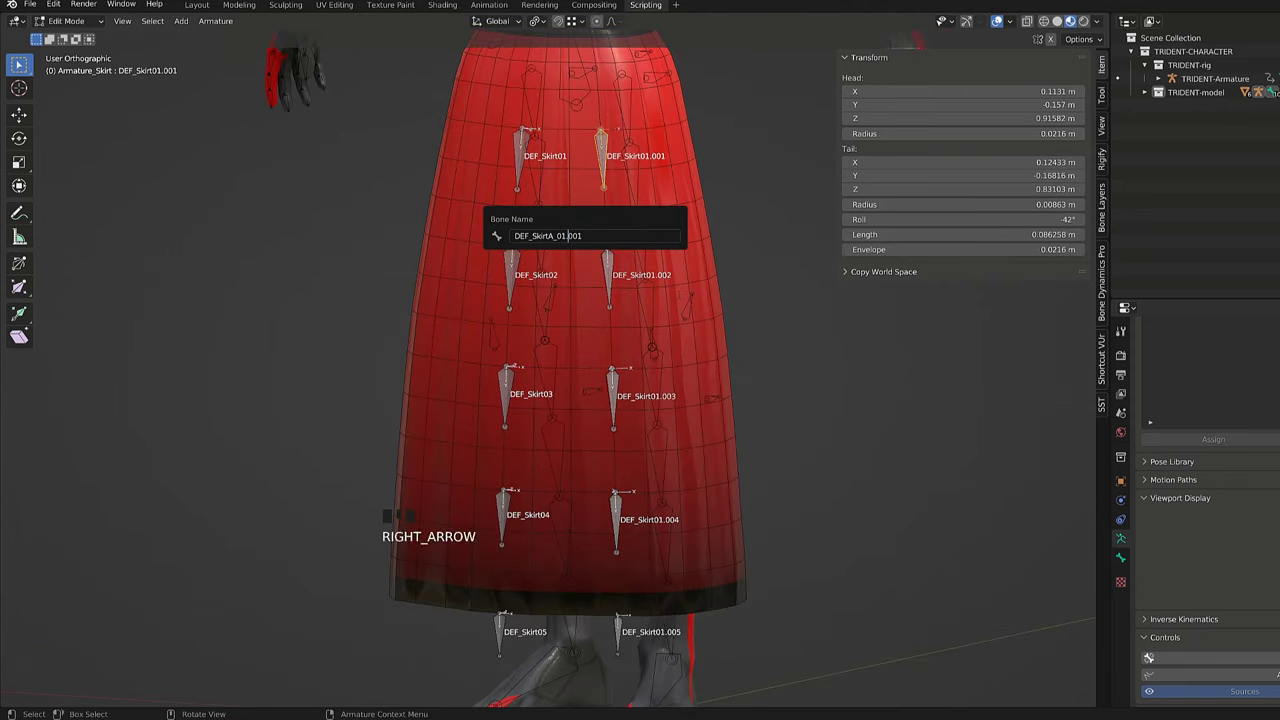
type("2")
key("Return")
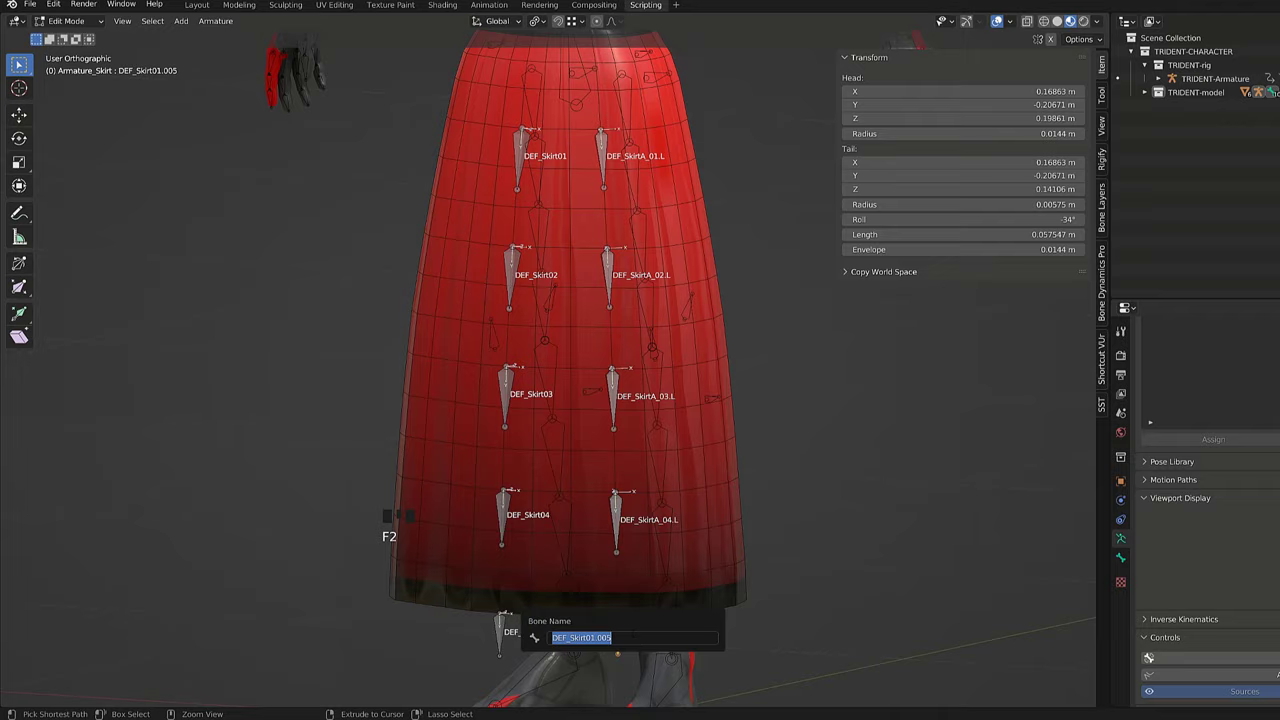
key("Return")
Duplicate DEF_SkirtA_01.L to the side of the skirt and extrude four more bones from it down past the hem.
left_click(603, 160)
key("shift+d")
middle_click_drag(640, 250, 660, 330)
left_click(606, 190)
key("s")
key("ctrl+r")
left_click(609, 401)
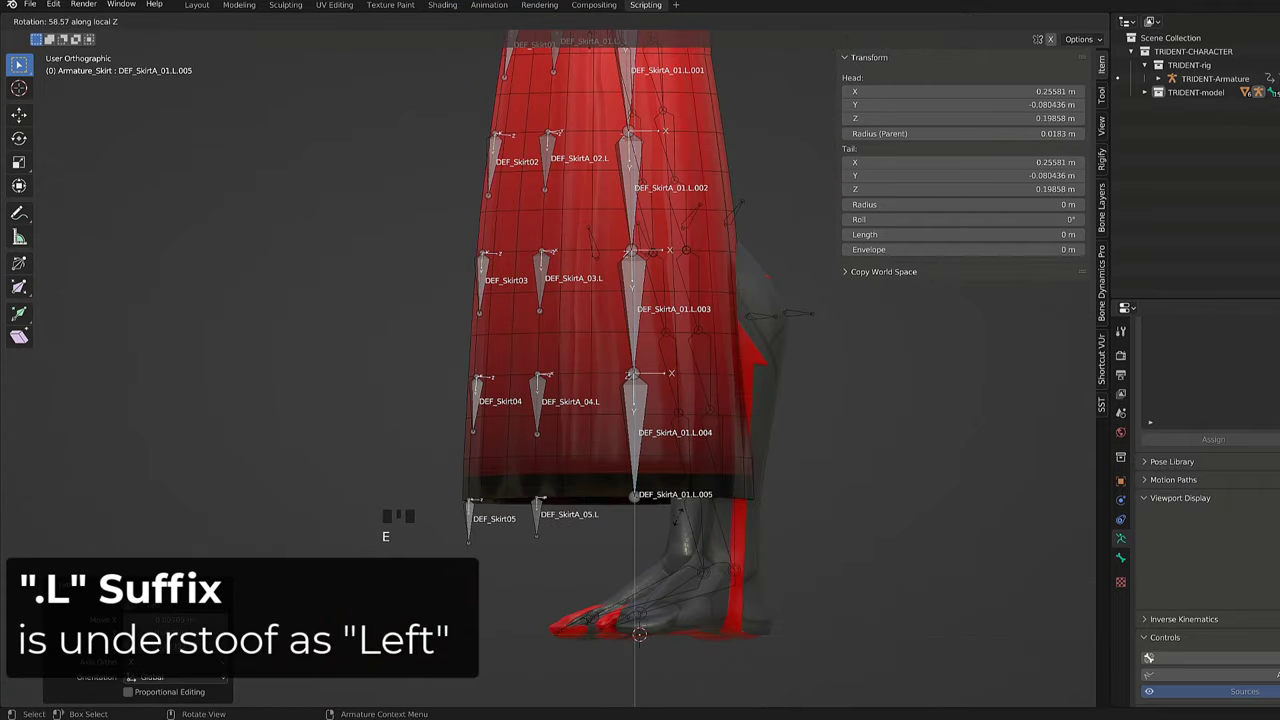
Batch rename the bones of the third chain so their names start with DEF_SkirtB.
key("ctrl+F2")
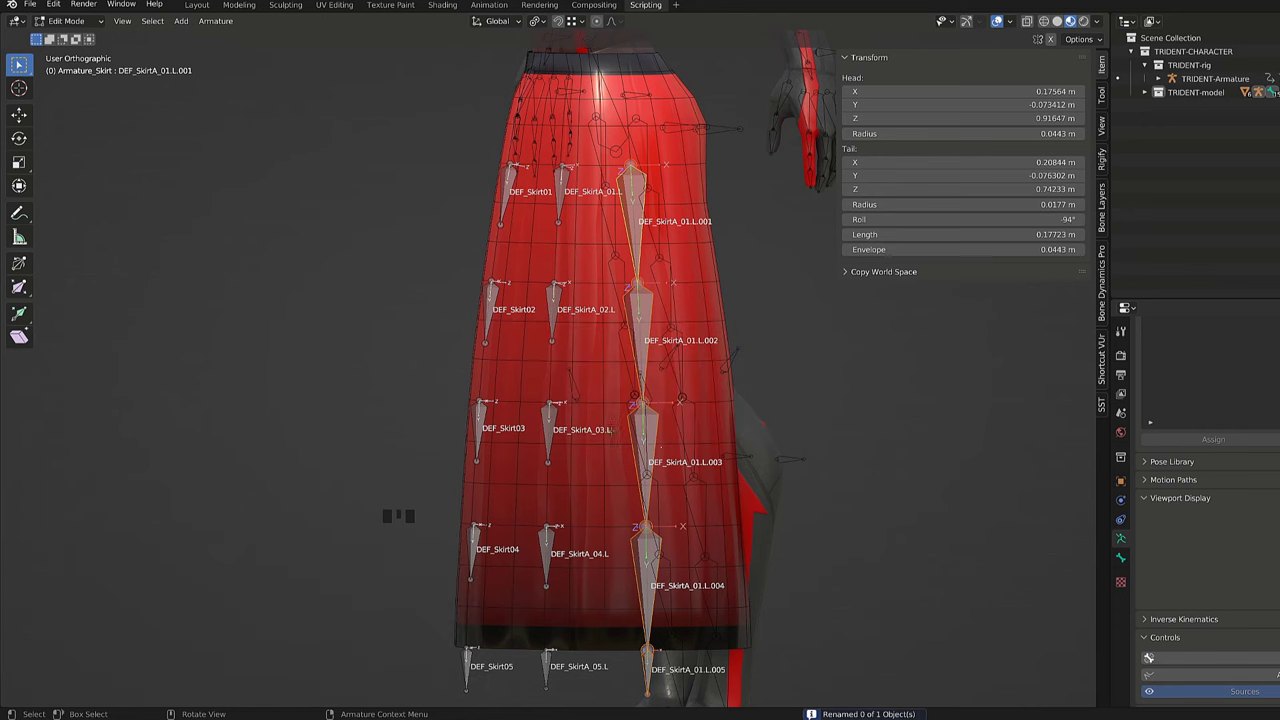
key("ctrl+F2")
left_click(737, 446)
left_click(700, 206)
left_click(683, 560)
Rename the remaining bones of the third chain DEF_SkirtB_02.L through DEF_SkirtB_05.L.
left_click(643, 297)
key("F2")
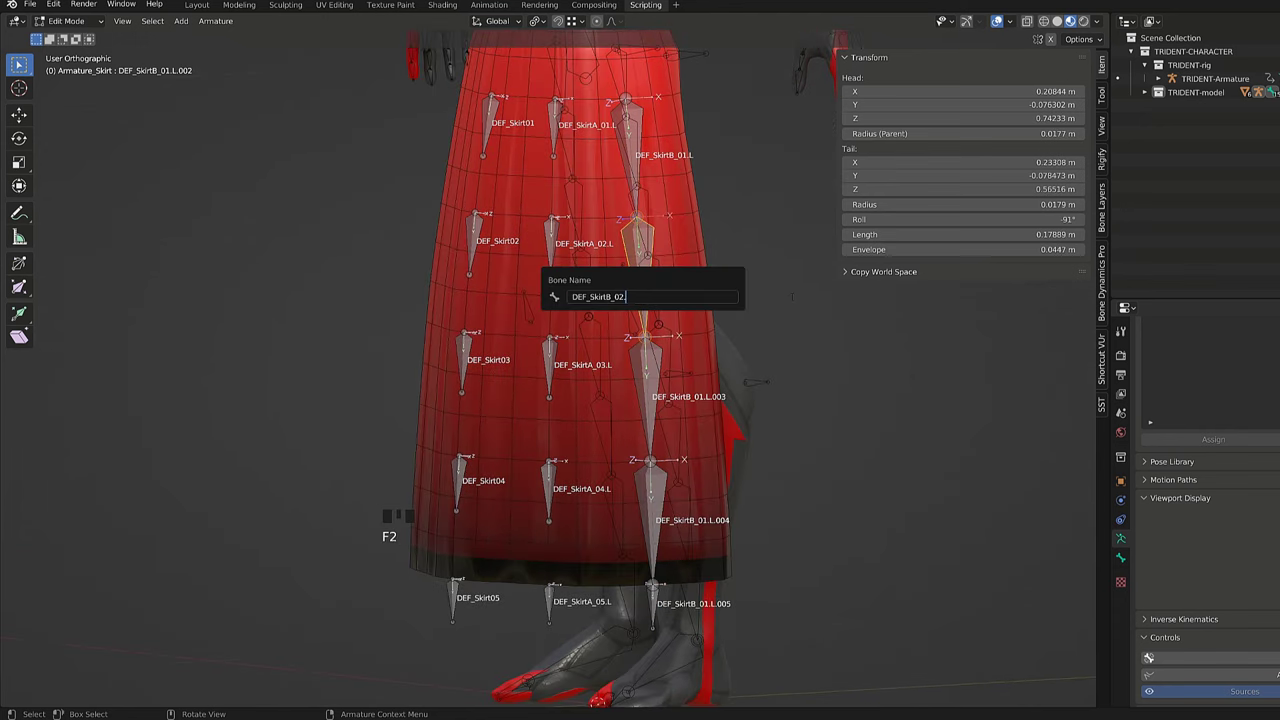
left_click(642, 374)
key("F2")
left_click(650, 493)
key("F2")
left_click(653, 607)
key("F2")
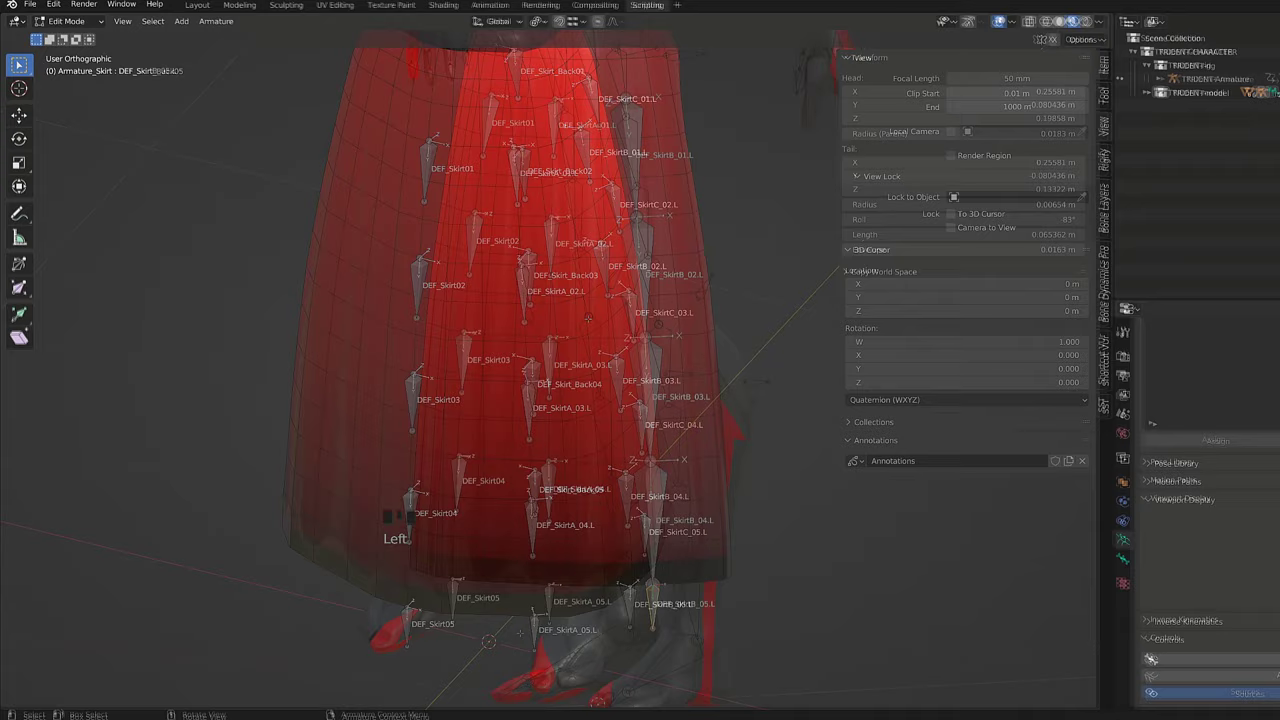
Select all bones with the .L suffix in the DEF_SkirtA, DEF_SkirtB and DEF_SkirtC chains.
middle_click_drag(430, 330, 515, 362)
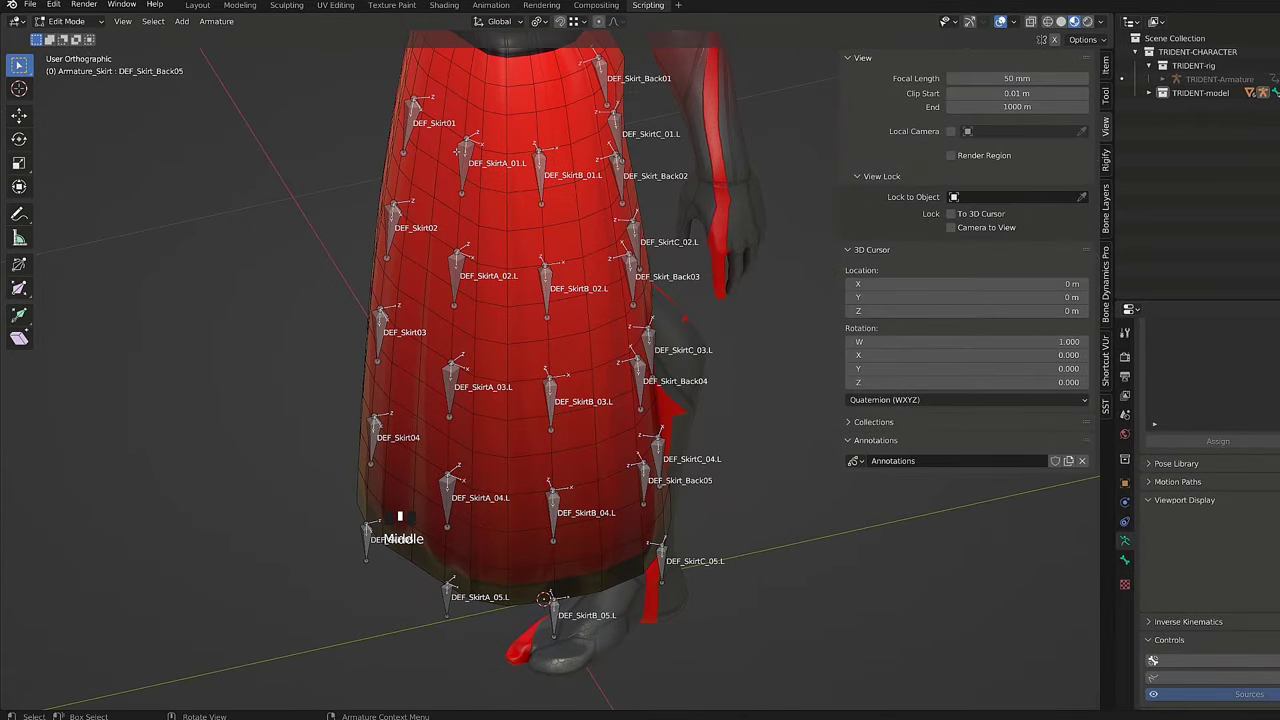
left_click(467, 162)
left_click_drag(438, 124, 612, 638)
middle_click_drag(665, 575, 630, 537)
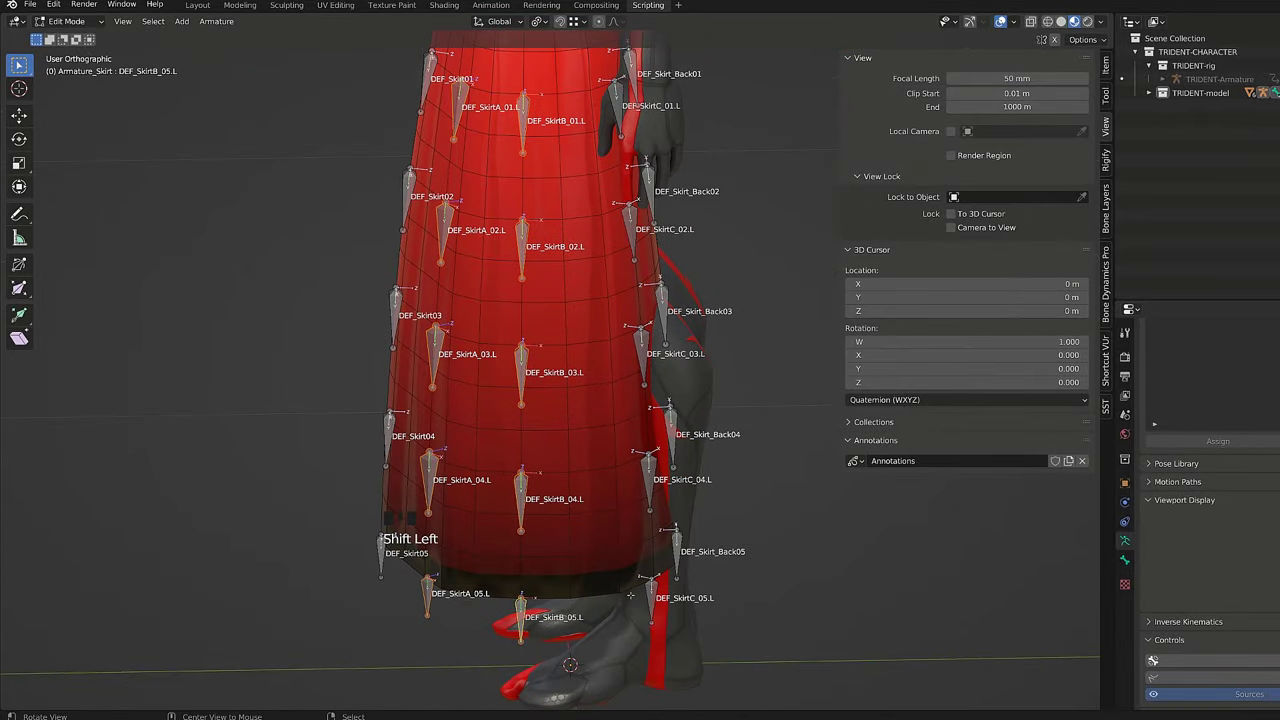
middle_click_drag(630, 595, 576, 420)
key("b")
key("b")
key("b")
key("b")
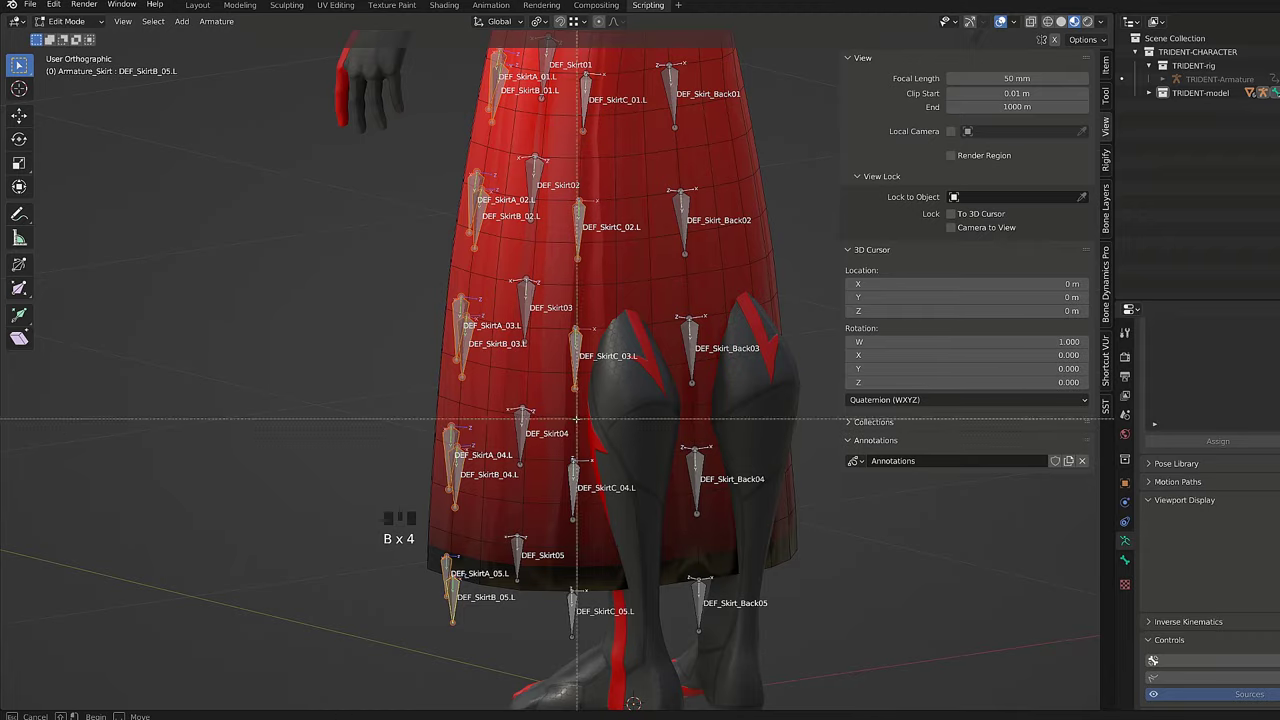
key("b")
left_click_drag(590, 440, 592, 645)
Symmetrize the selected .L bones to the other side of the skirt.
middle_click_drag(592, 600, 620, 400)
scroll(640, 600, "down", 2)
right_click(565, 358)
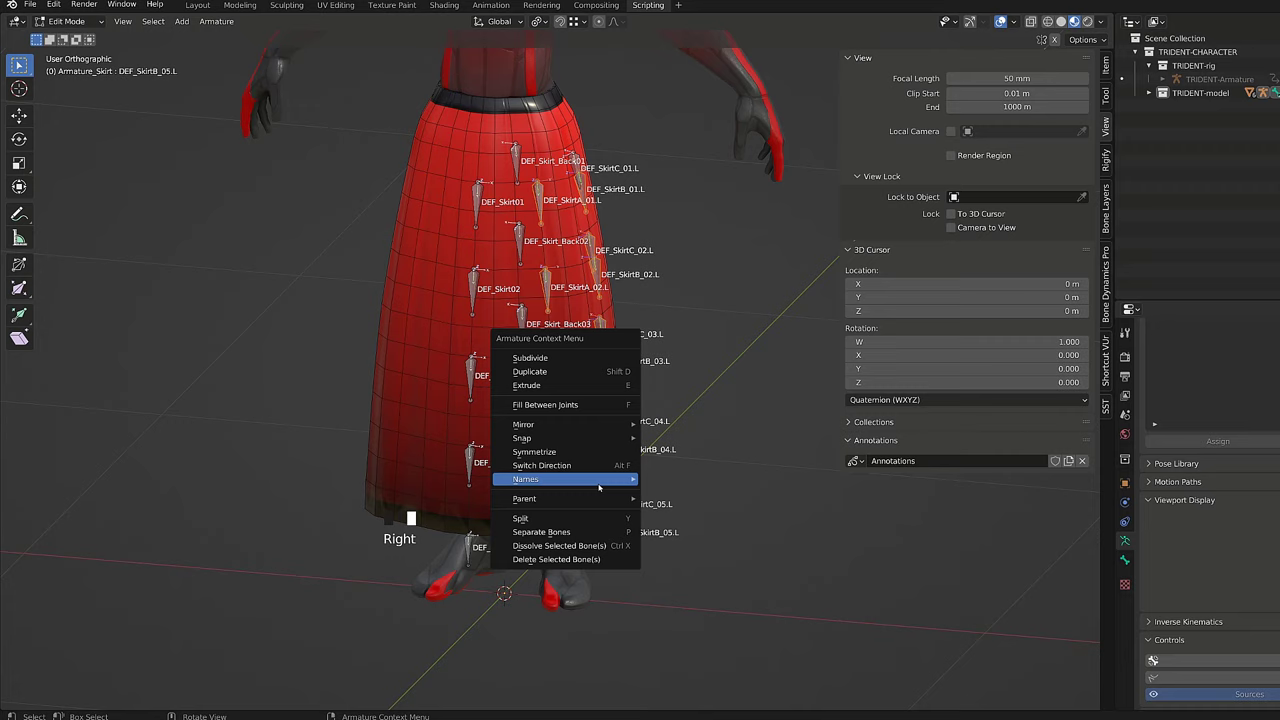
left_click(582, 454)
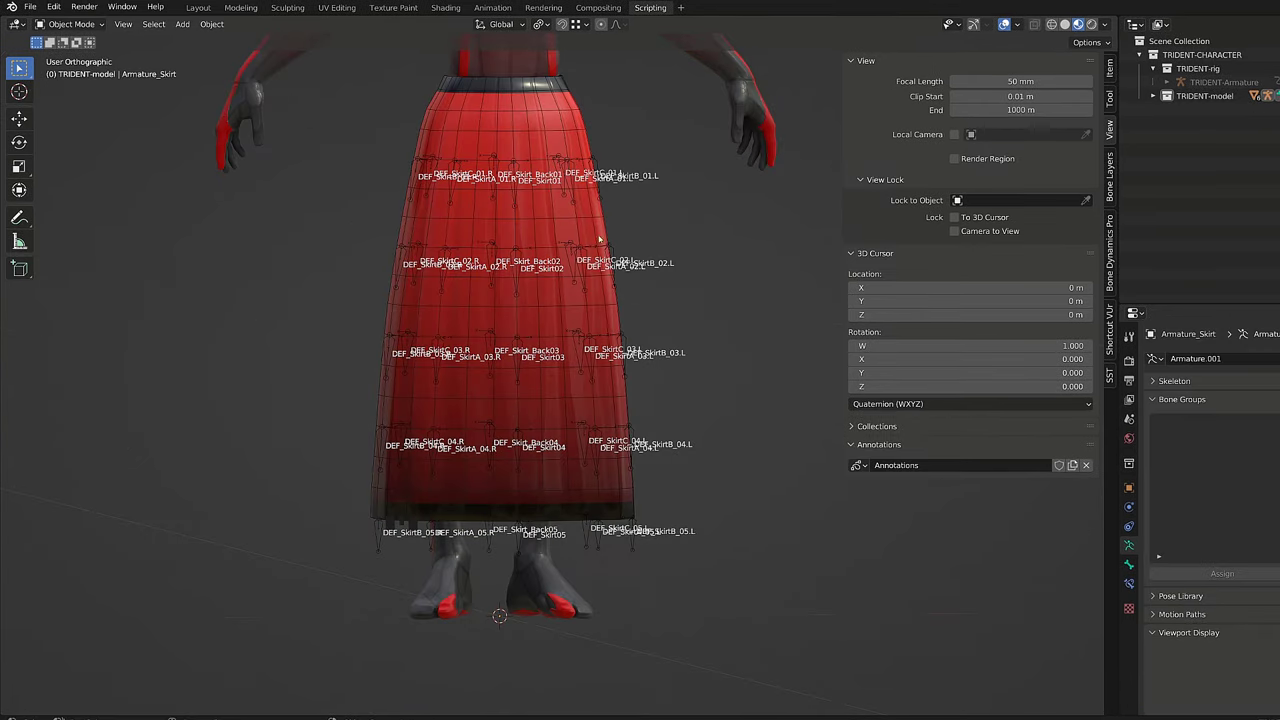
Parent the skirt mesh to Armature_Skirt using Armature Deform with automatic weights.
left_click(583, 128)
middle_click_drag(550, 115, 677, 206, "shift")
left_click(641, 214, "shift")
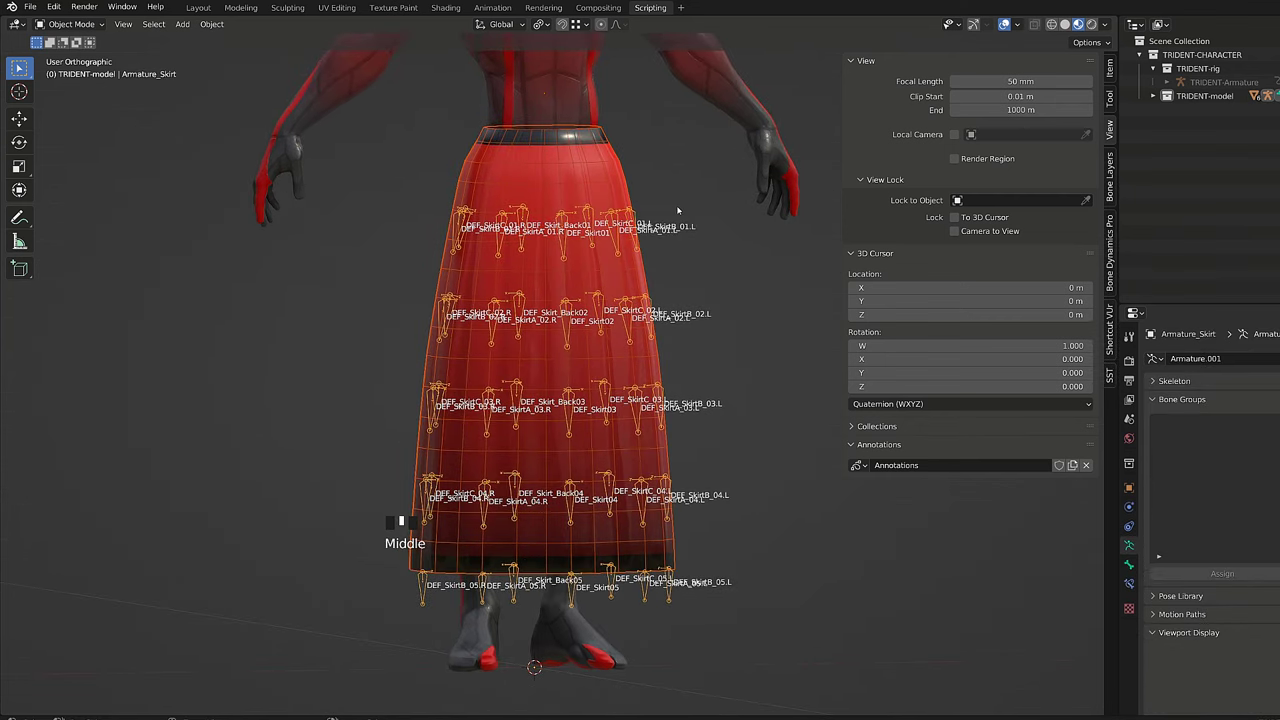
key("ctrl+p")
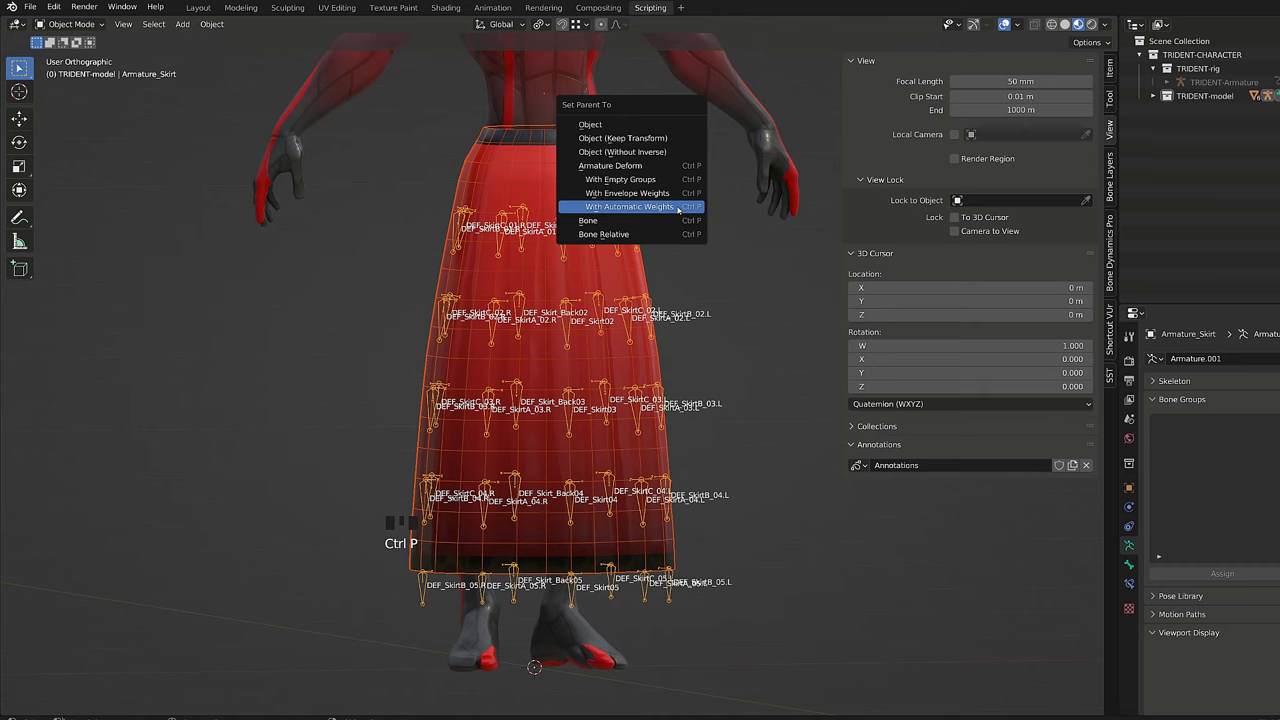
left_click(678, 208)
Move DEF_SkirtC_01.L and other skirt bones in Pose Mode to test how the skirt deforms.
key("ctrl+Tab")
middle_click_drag(678, 209, 645, 214)
left_click(637, 230)
key("g")
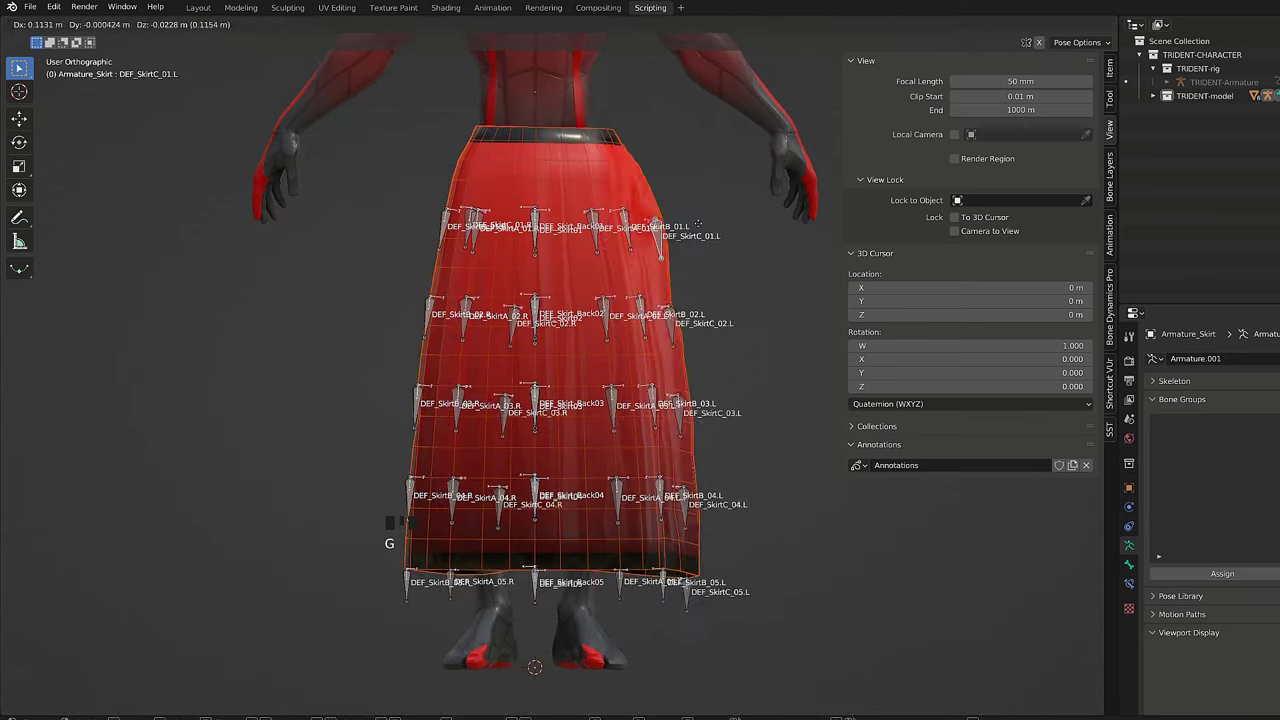
key("g")
key("g")
left_click(765, 319)
key("g")
left_click(800, 385)
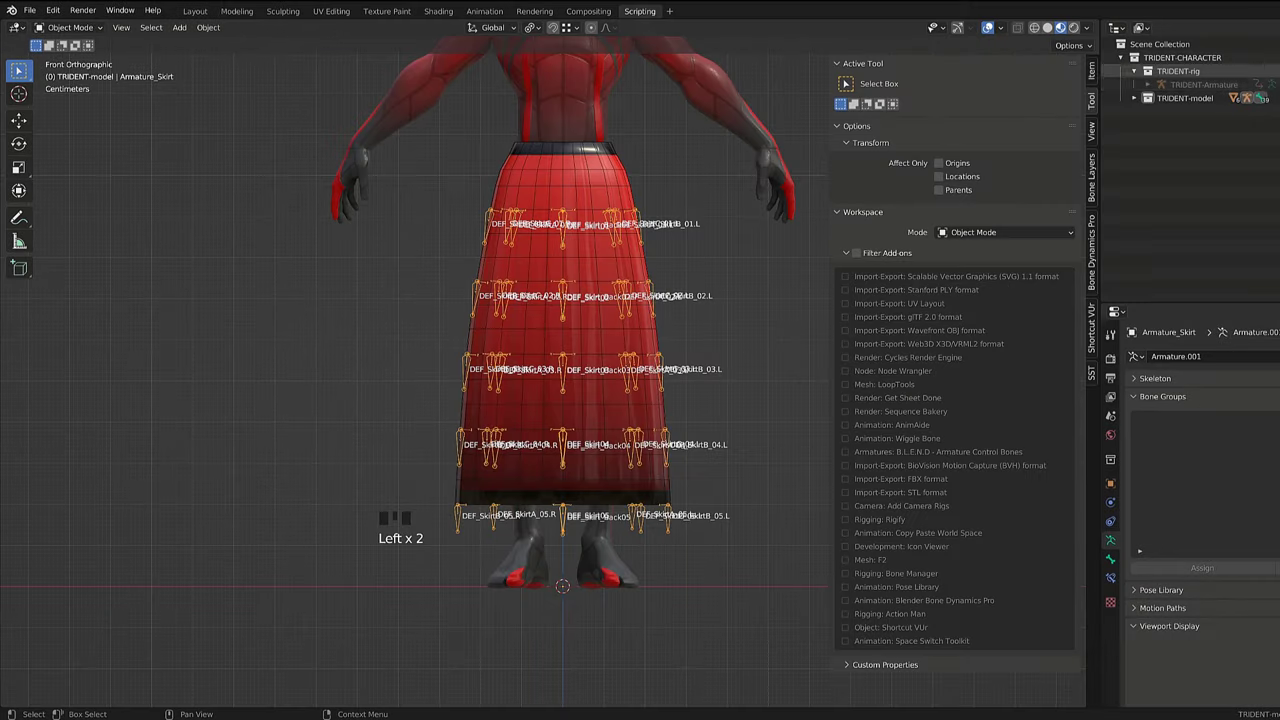
Unhide TRIDENT-Armature and join Armature_Skirt into it.
left_click(1276, 85)
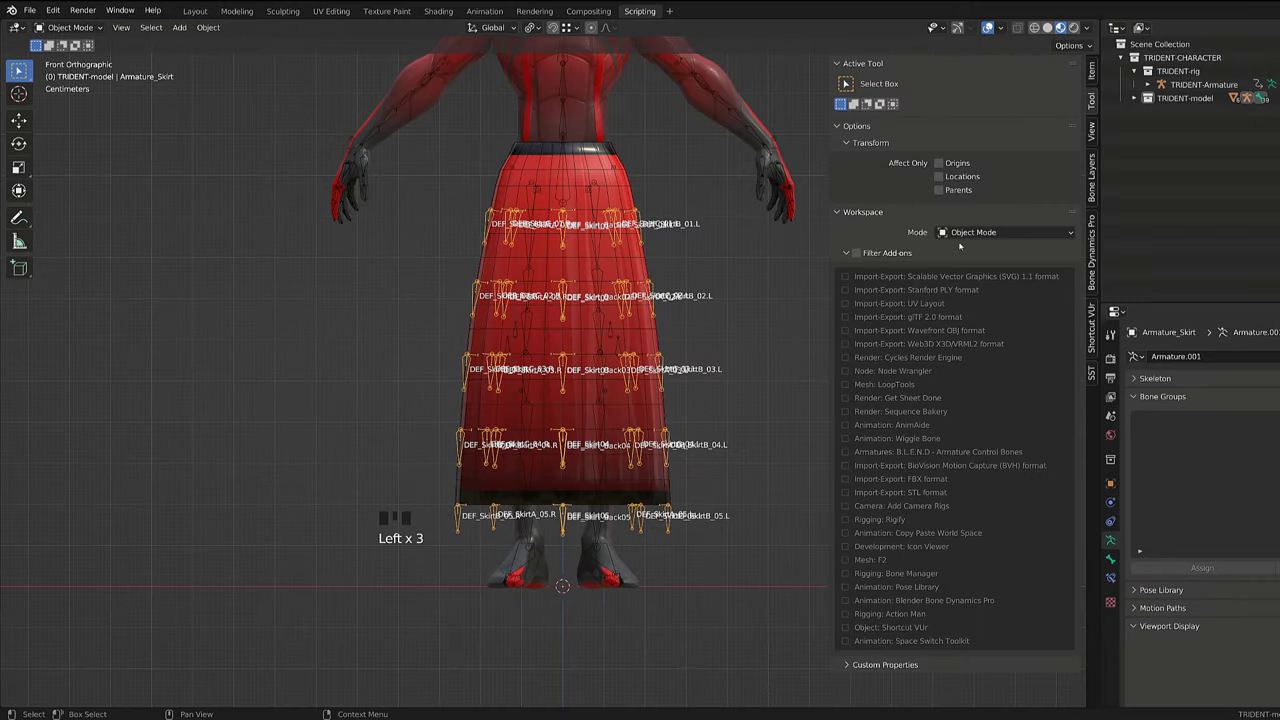
middle_click_drag(614, 293, 587, 295)
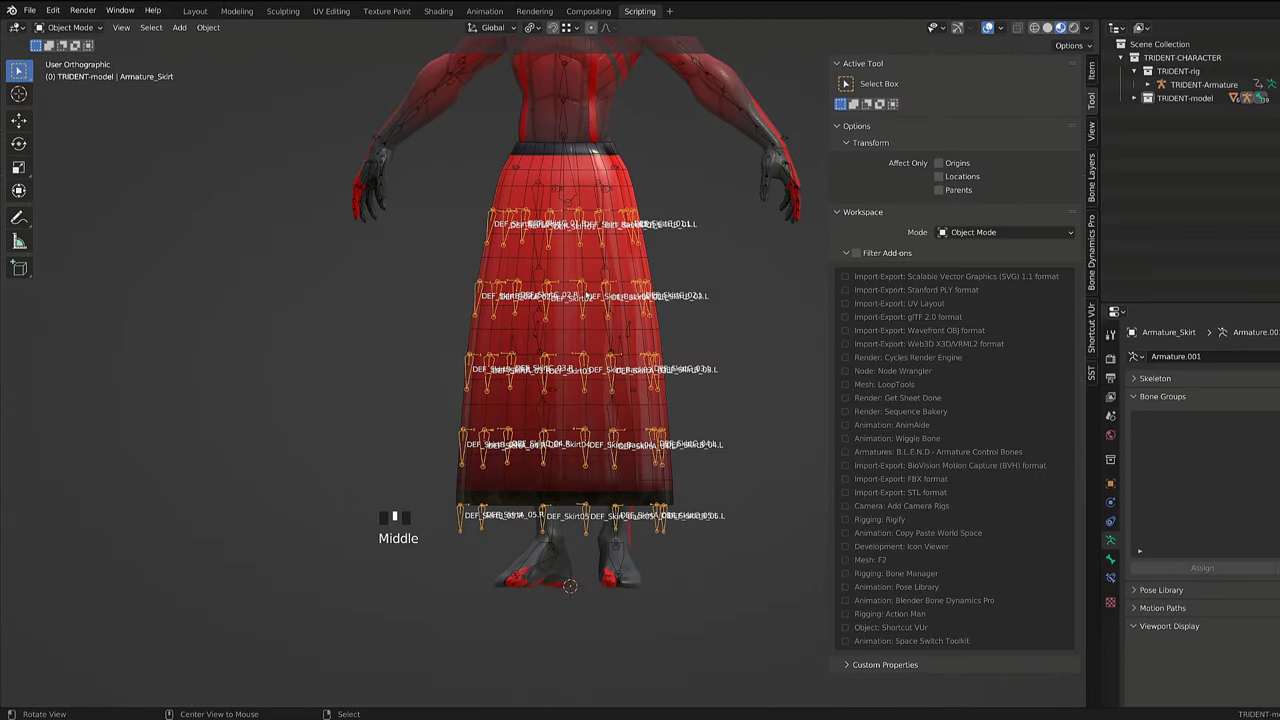
left_click(727, 94, "shift")
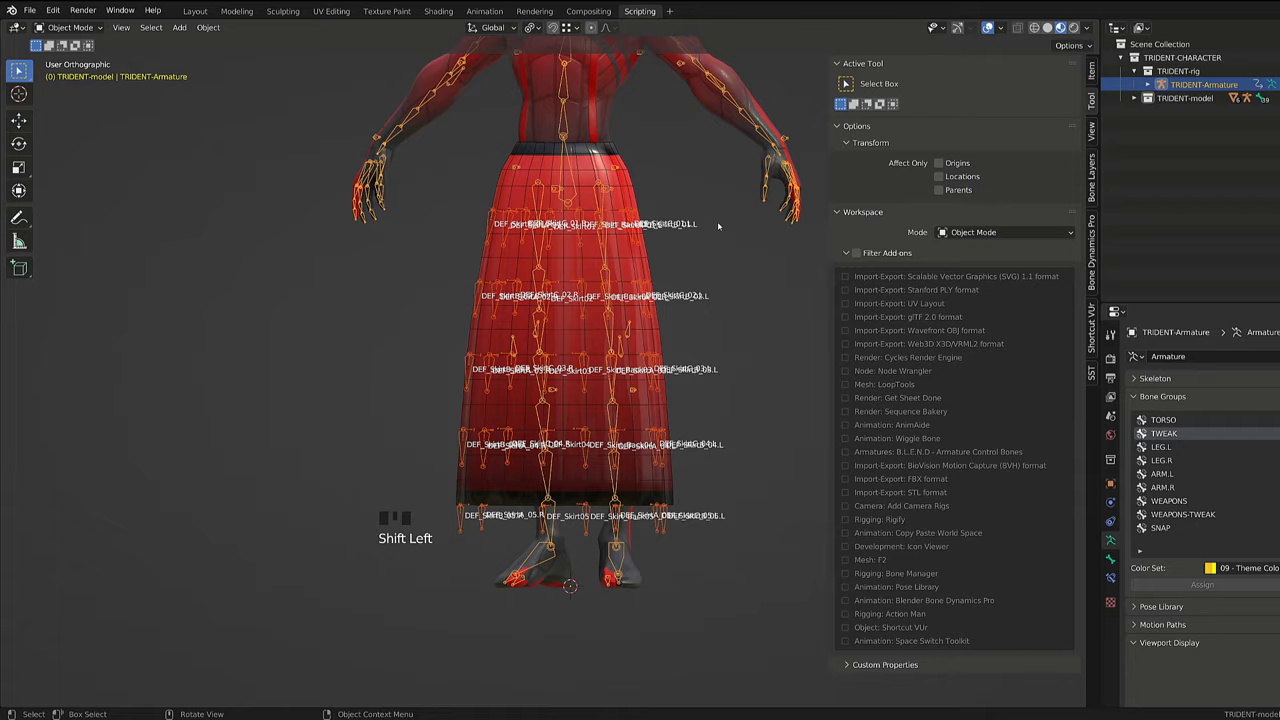
Select all the front, back, left and right skirt bones in TRIDENT-Armature in Edit Mode, leaving out the body bones.
key("b")
left_click_drag(446, 196, 548, 558)
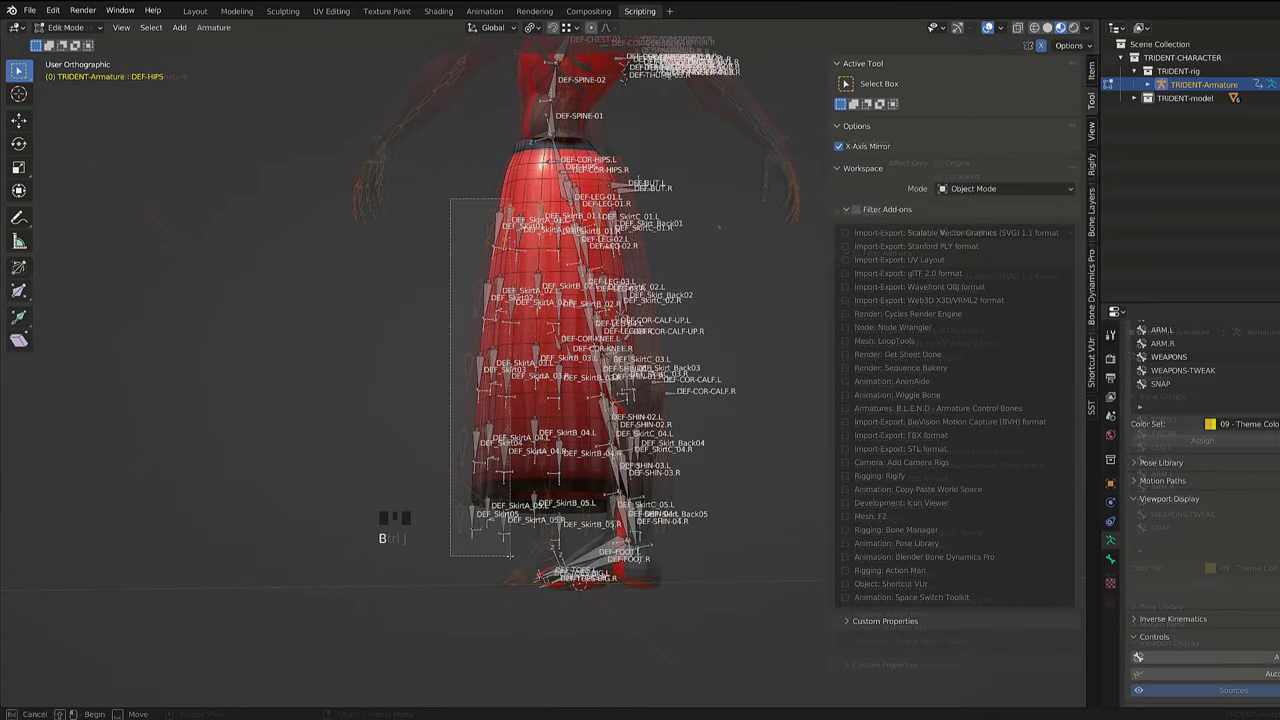
key("c")
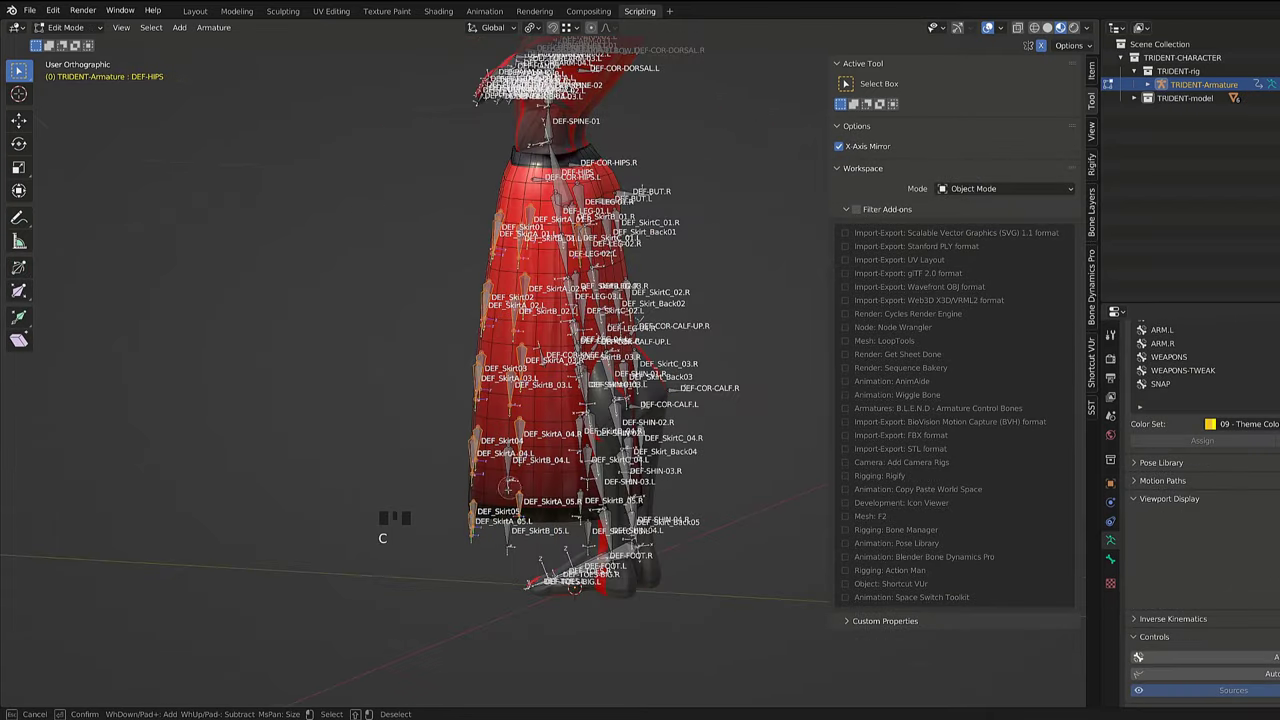
middle_click_drag(508, 487, 660, 490)
key("c")
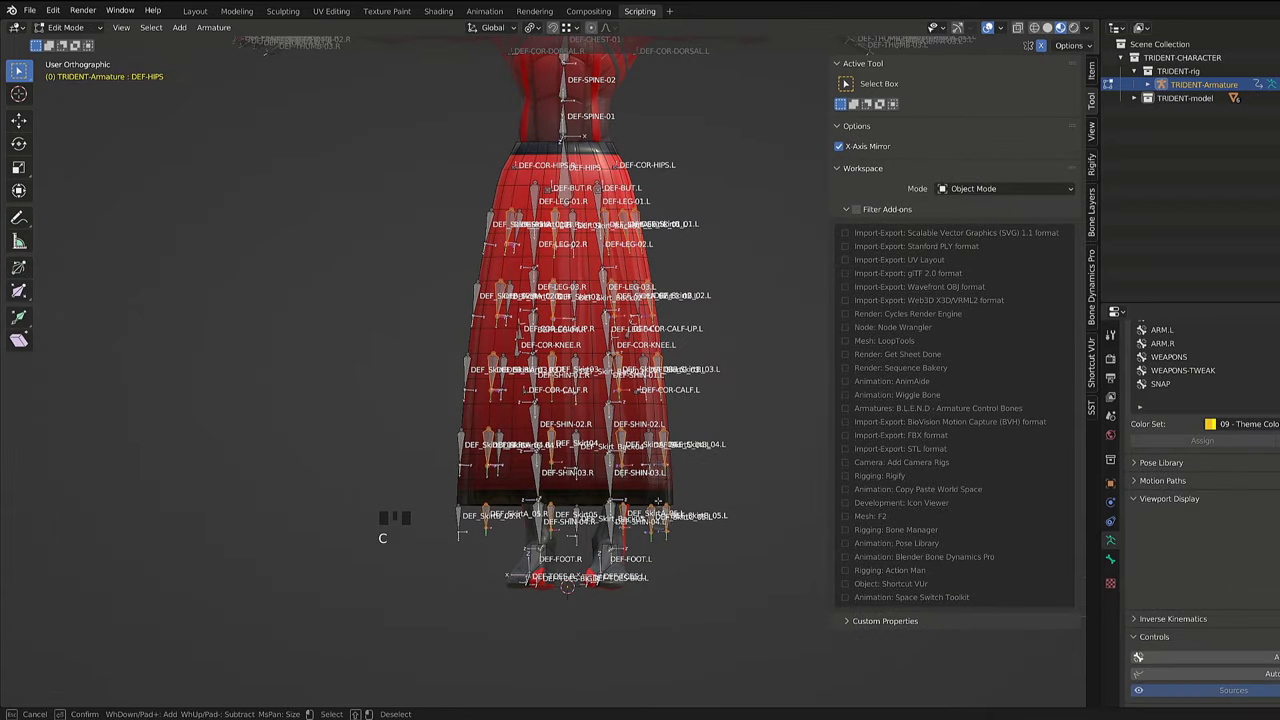
scroll(590, 440, "up", 1)
middle_click_drag(590, 440, 485, 446)
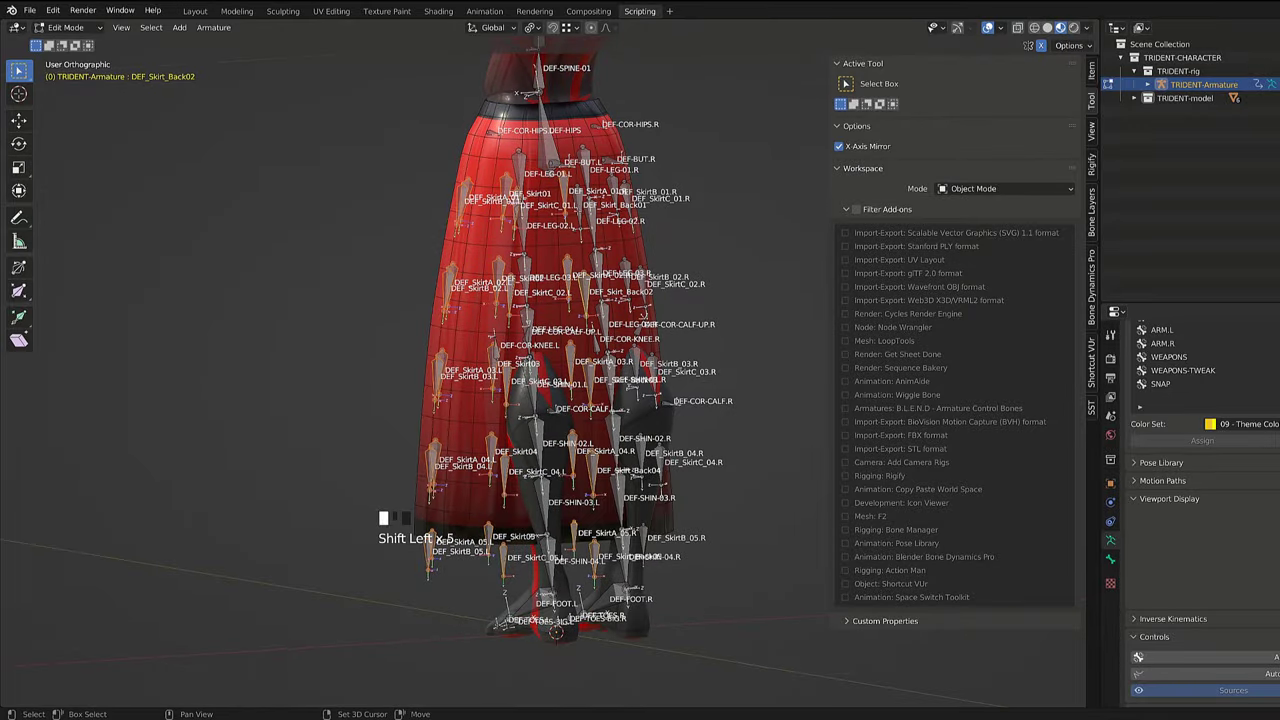
middle_click_drag(588, 205, 550, 210)
left_click(590, 285, "shift")
left_click(598, 380, "shift")
middle_click_drag(640, 380, 440, 380)
key("c")
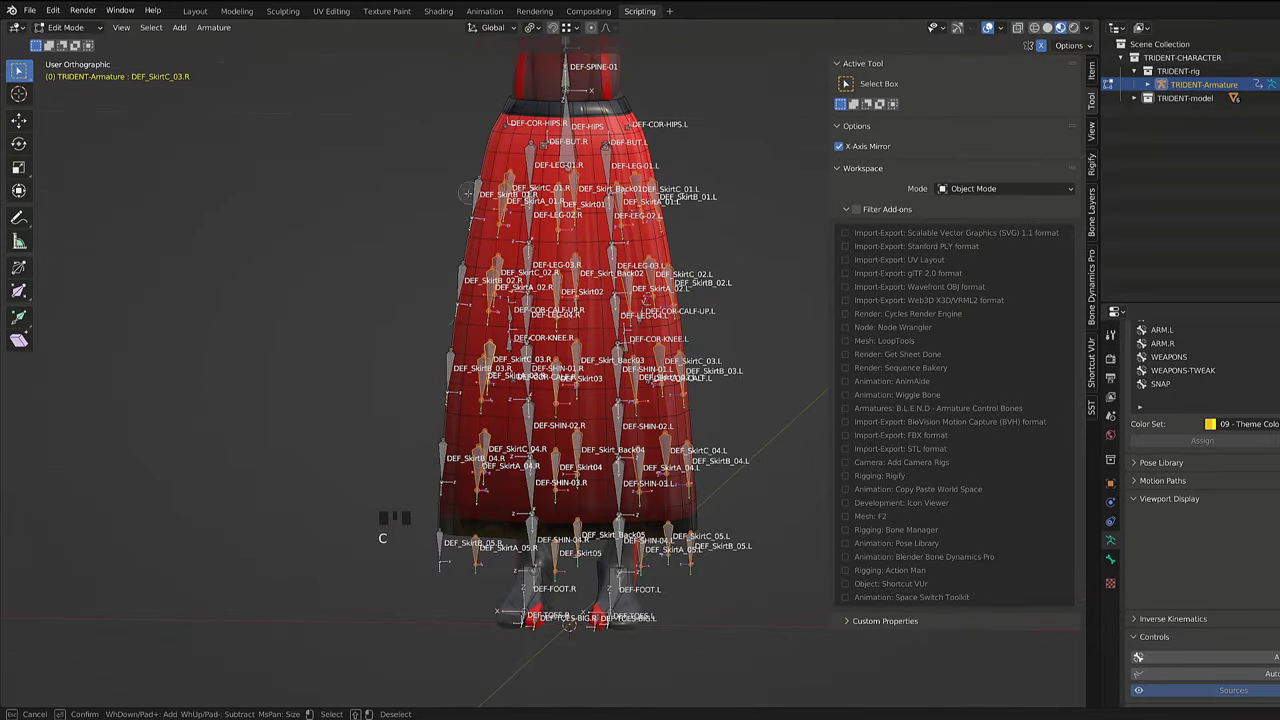
right_click(464, 269)
middle_click_drag(464, 269, 822, 292)
Name an empty bone layer def-skirt and assign the selected skirt bones and the DEF-HIPS bone to it.
left_click(1091, 213)
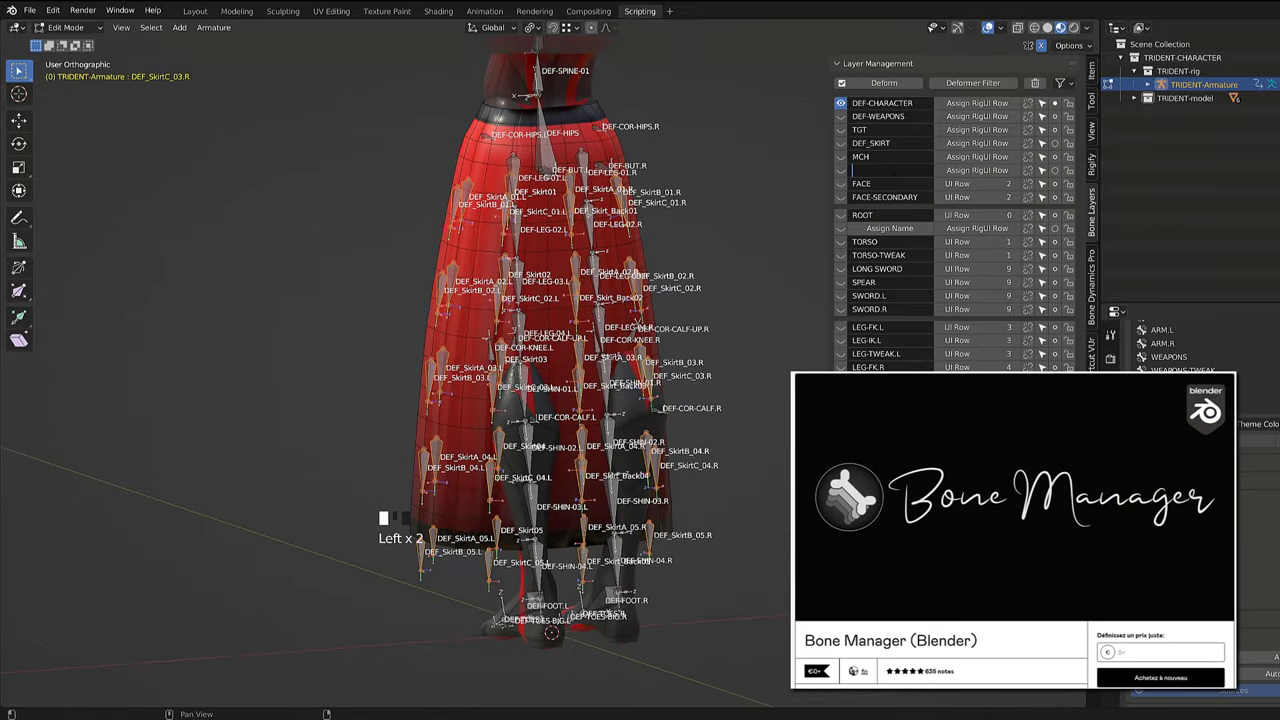
type("def-skirt")
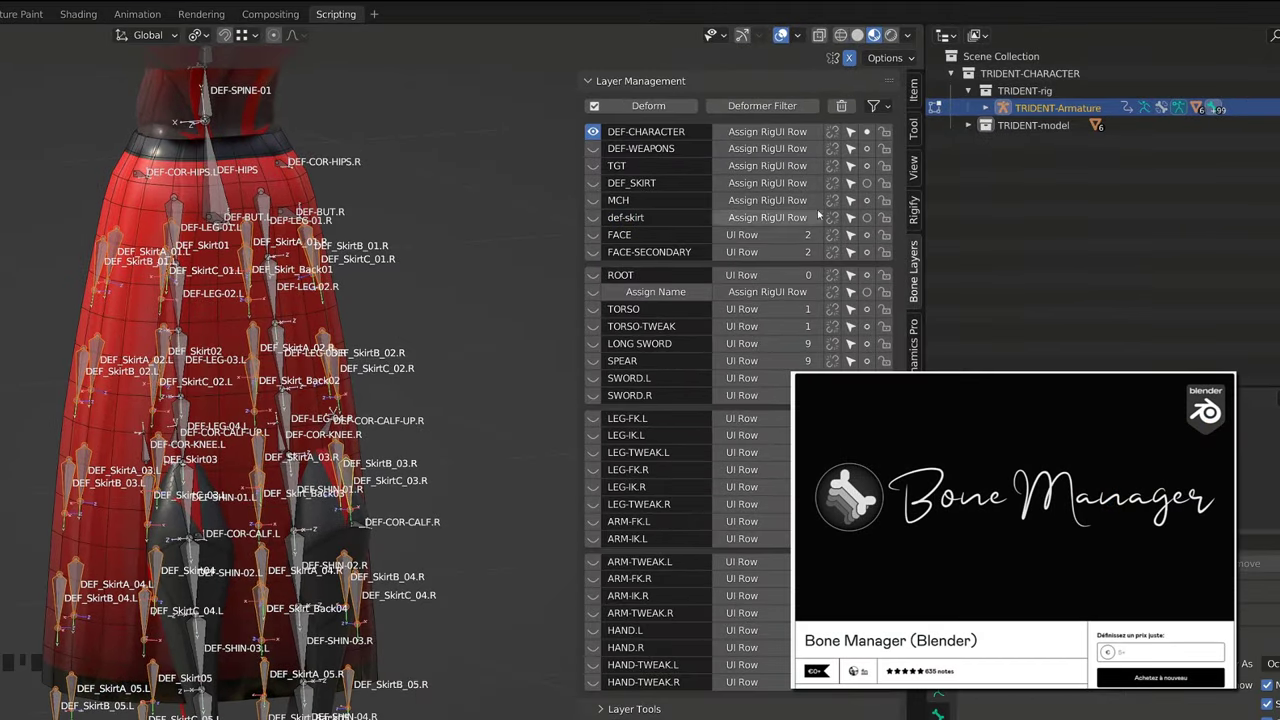
left_click(867, 217)
middle_click_drag(471, 466, 577, 461)
left_click(205, 215)
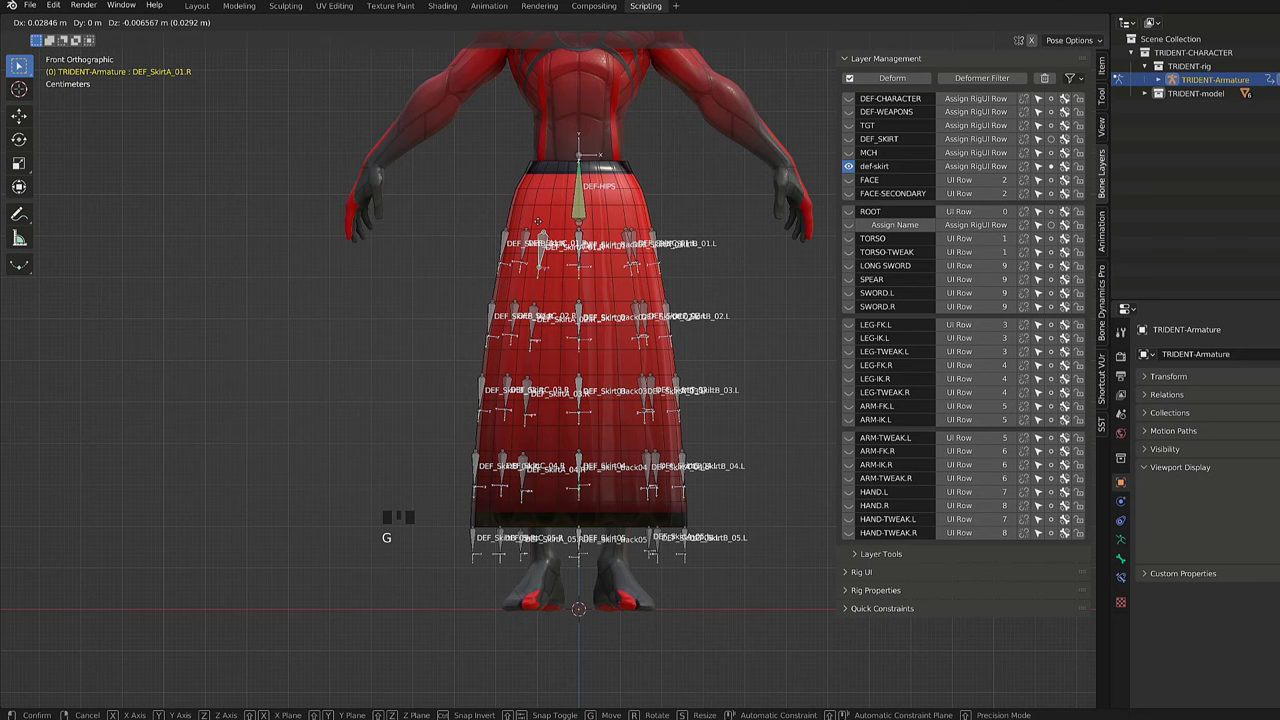
Test rotating DEF_SkirtB_01.R in Pose Mode to check whether the skirt mesh follows, and return to Object Mode.
left_click(519, 253)
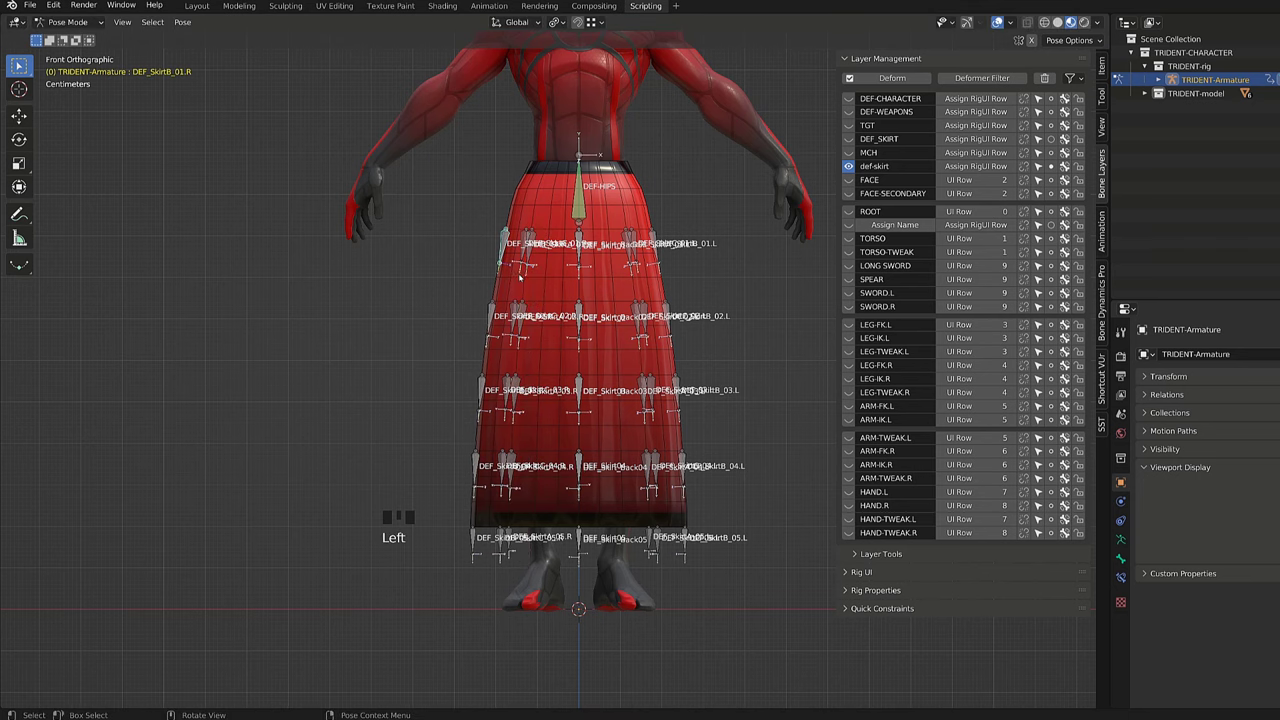
key("r")
right_click(515, 278)
key("ctrl+Tab")
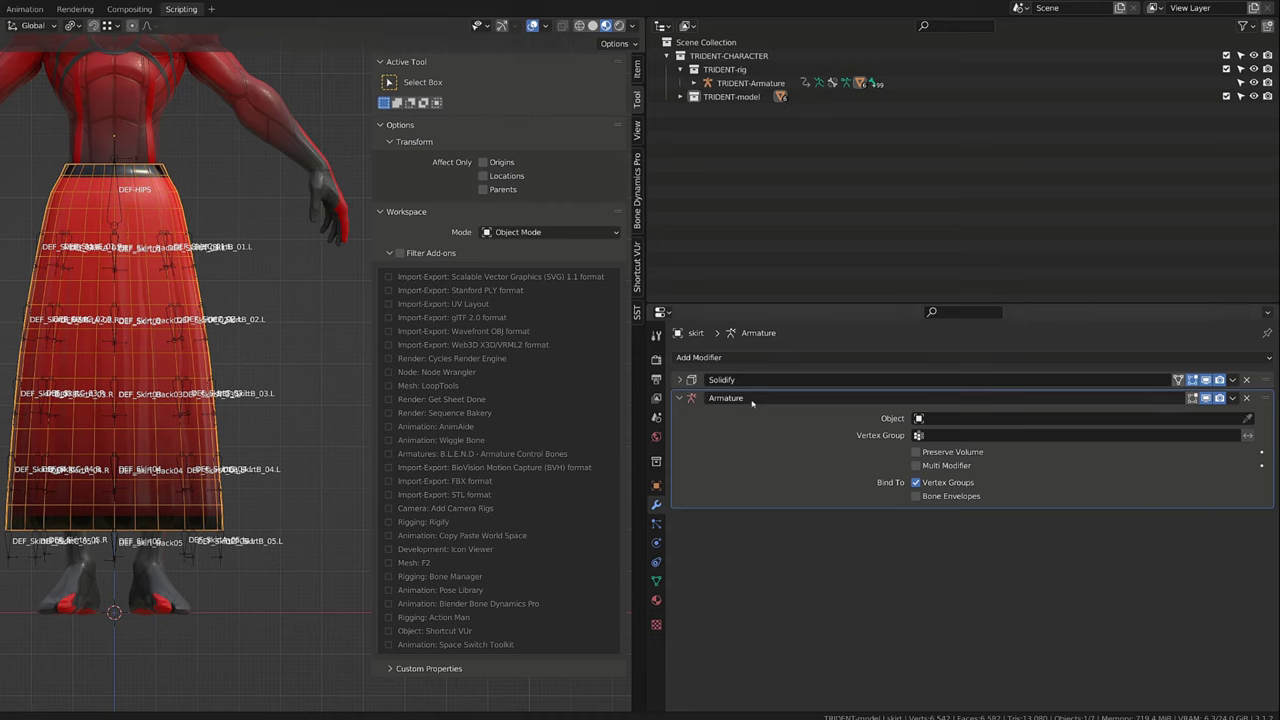
Set TRIDENT-Armature as the object of the skirt's Armature modifier and test the deformation by rotating DEF_SkirtB_01.L.
left_click(767, 398)
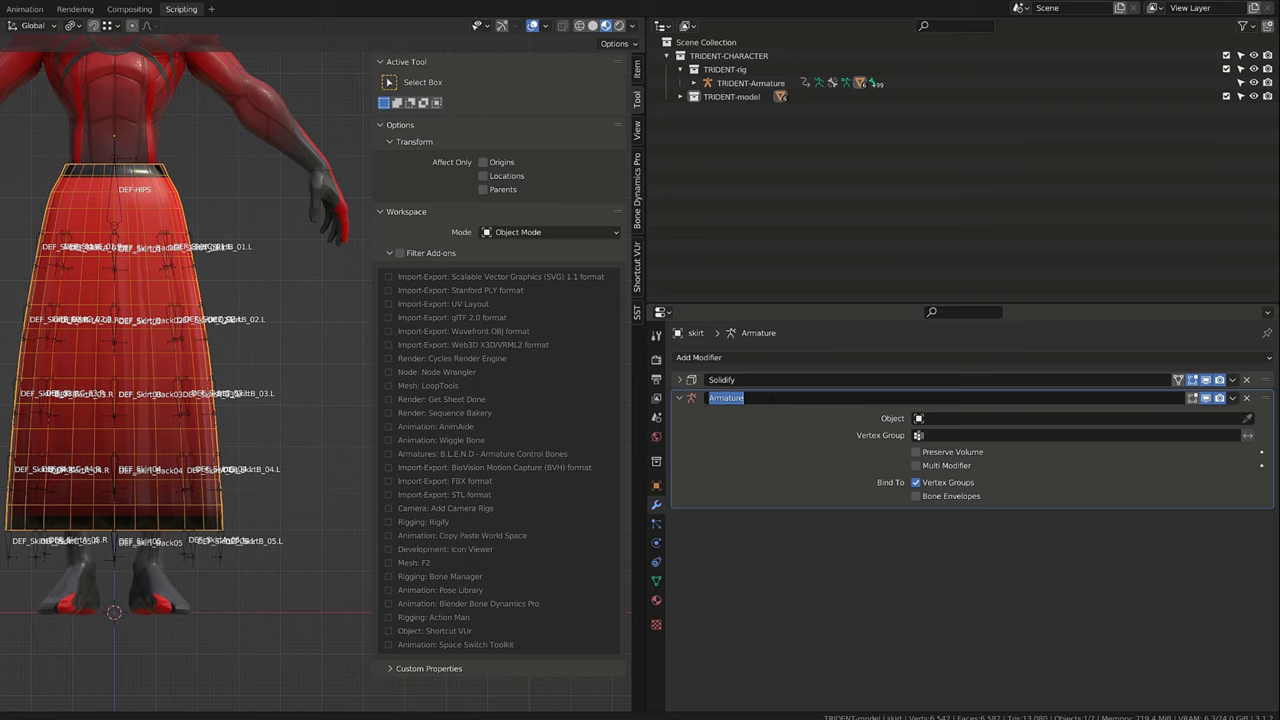
left_click(1050, 419)
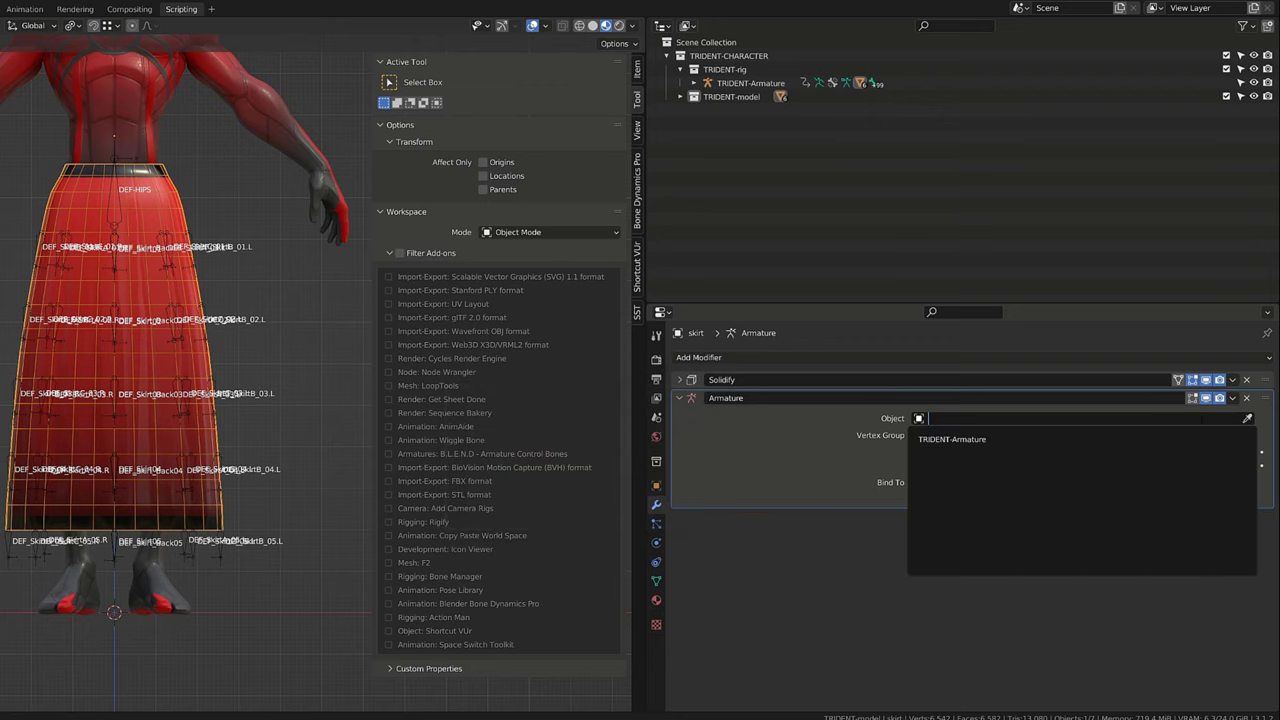
left_click(988, 439)
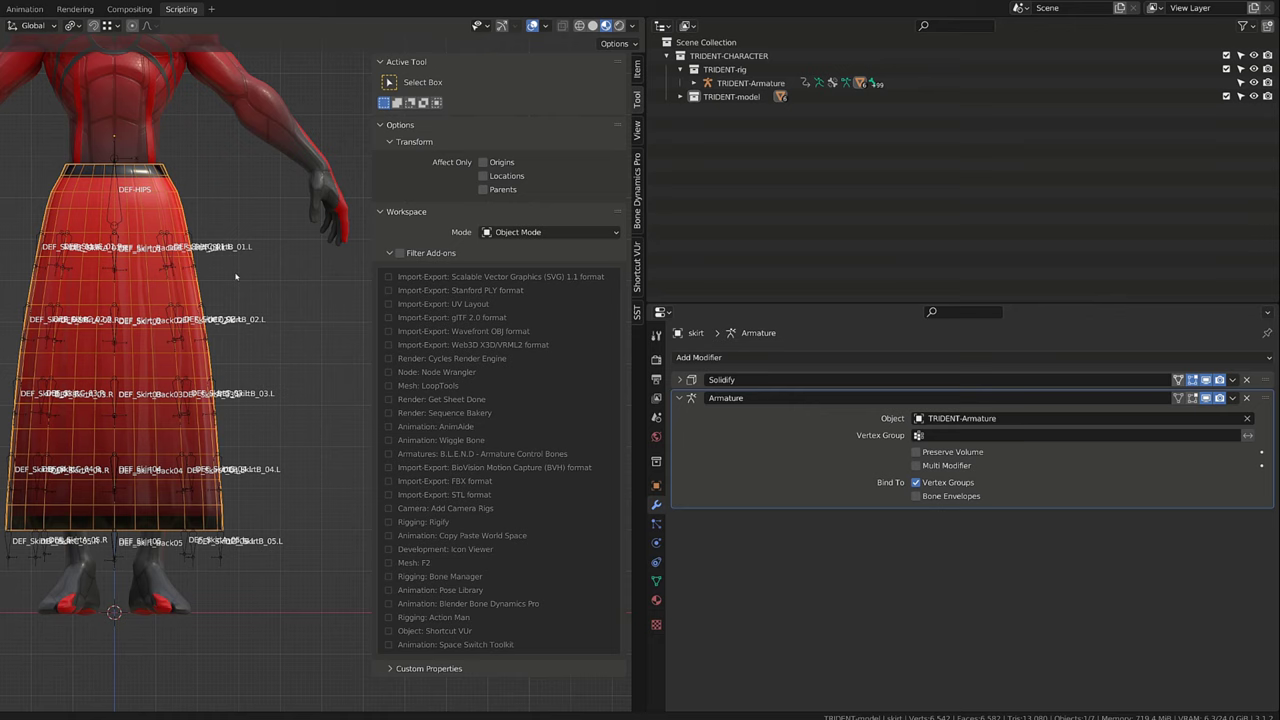
left_click(195, 250)
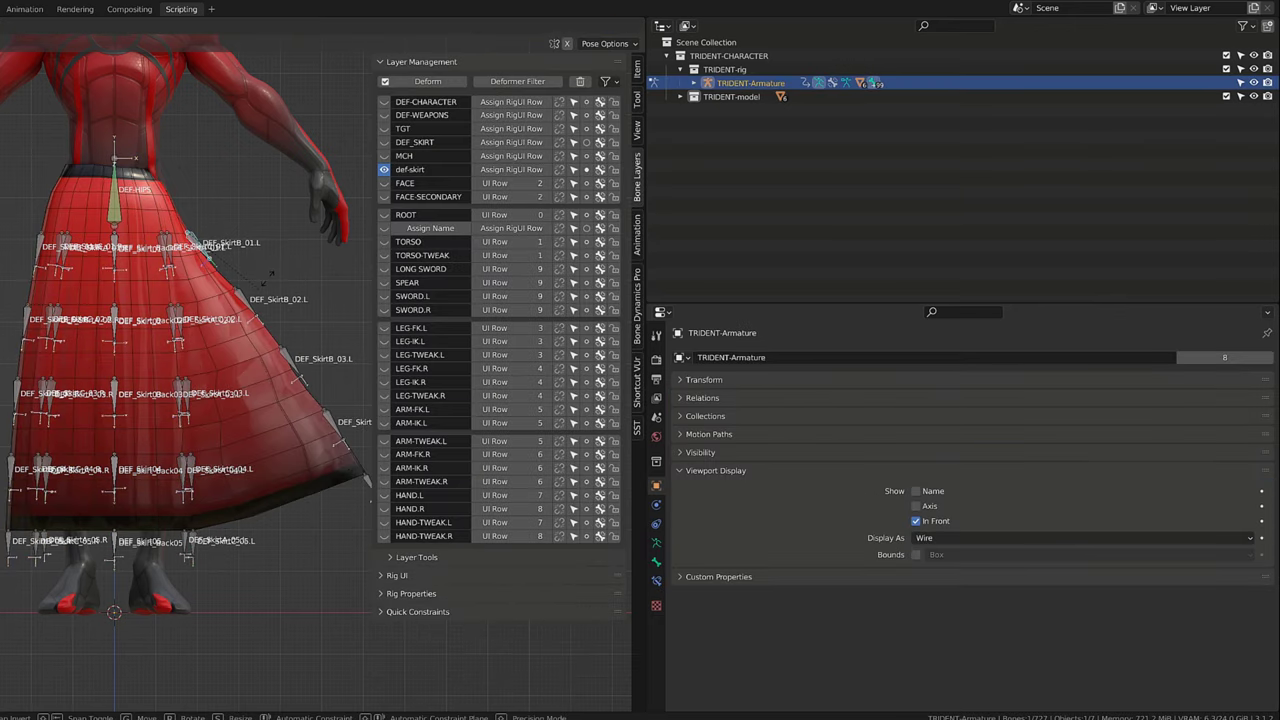
Select TRIDENT-Armature together with the skirt mesh, keeping the skirt active, and switch to Weight Paint mode.
left_click(651, 202)
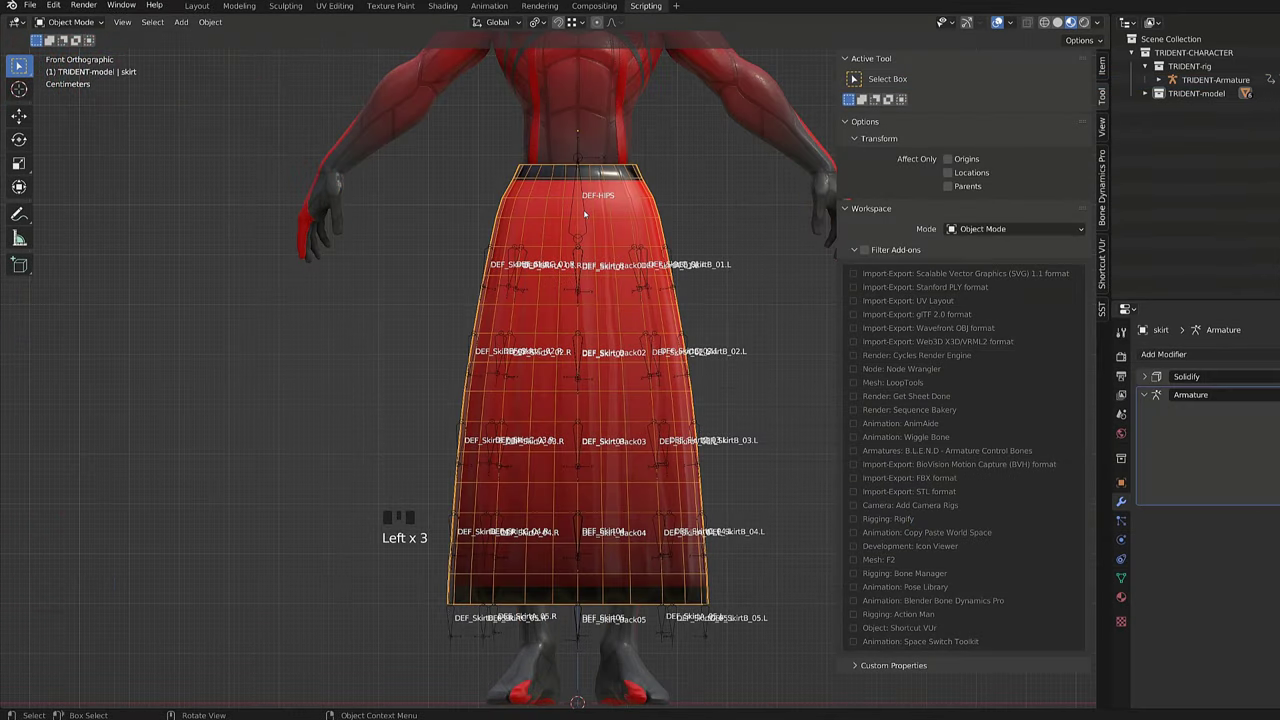
left_click(651, 202, "shift")
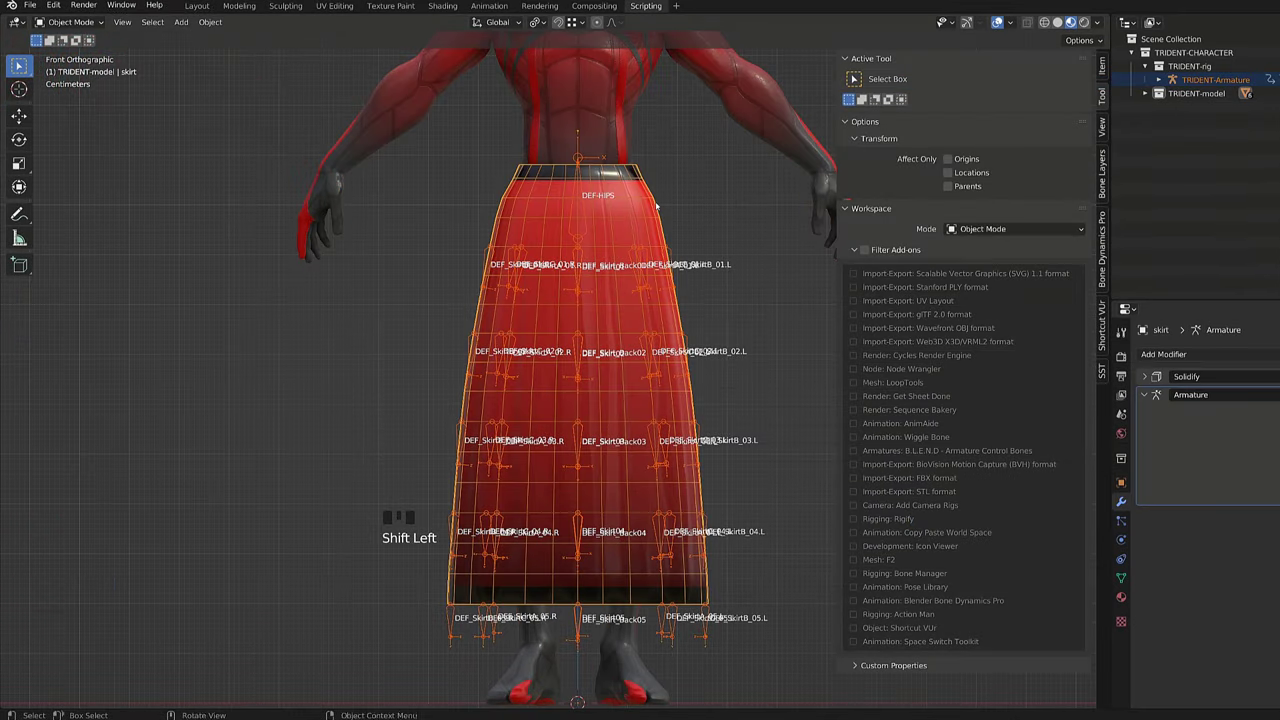
key("ctrl+Tab")
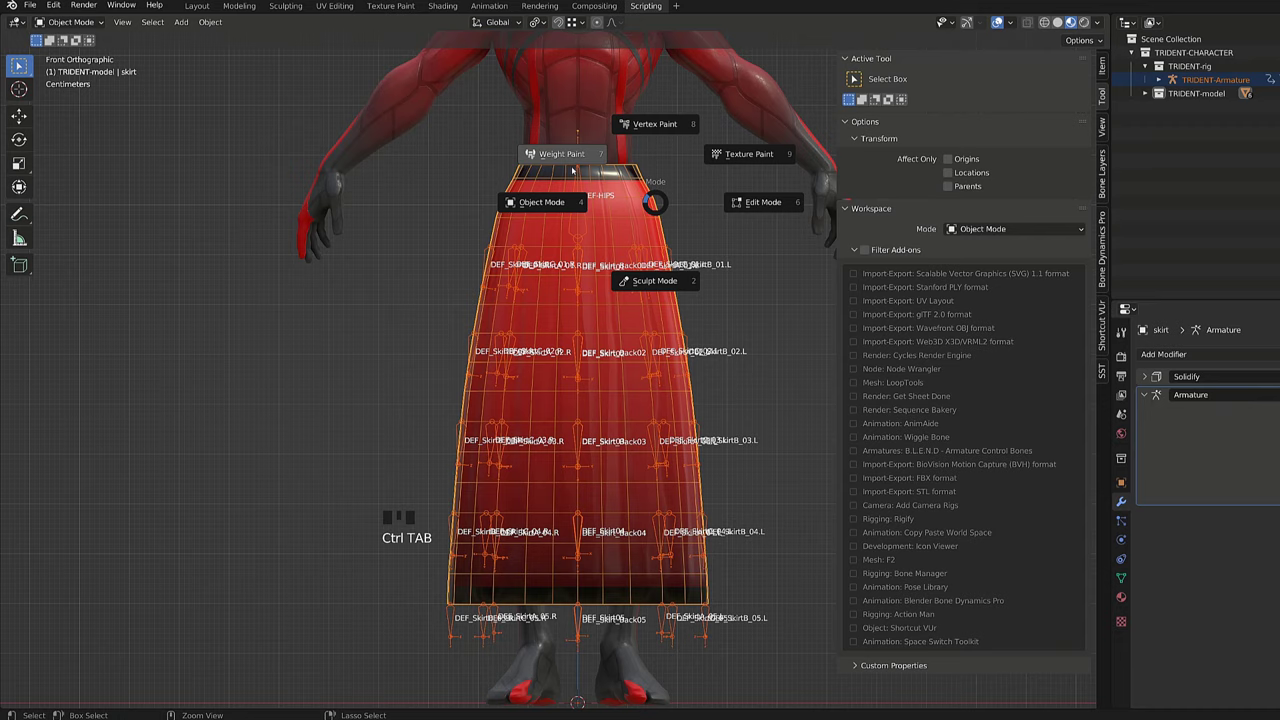
left_click(573, 171)
scroll(600, 300, "up", 2)
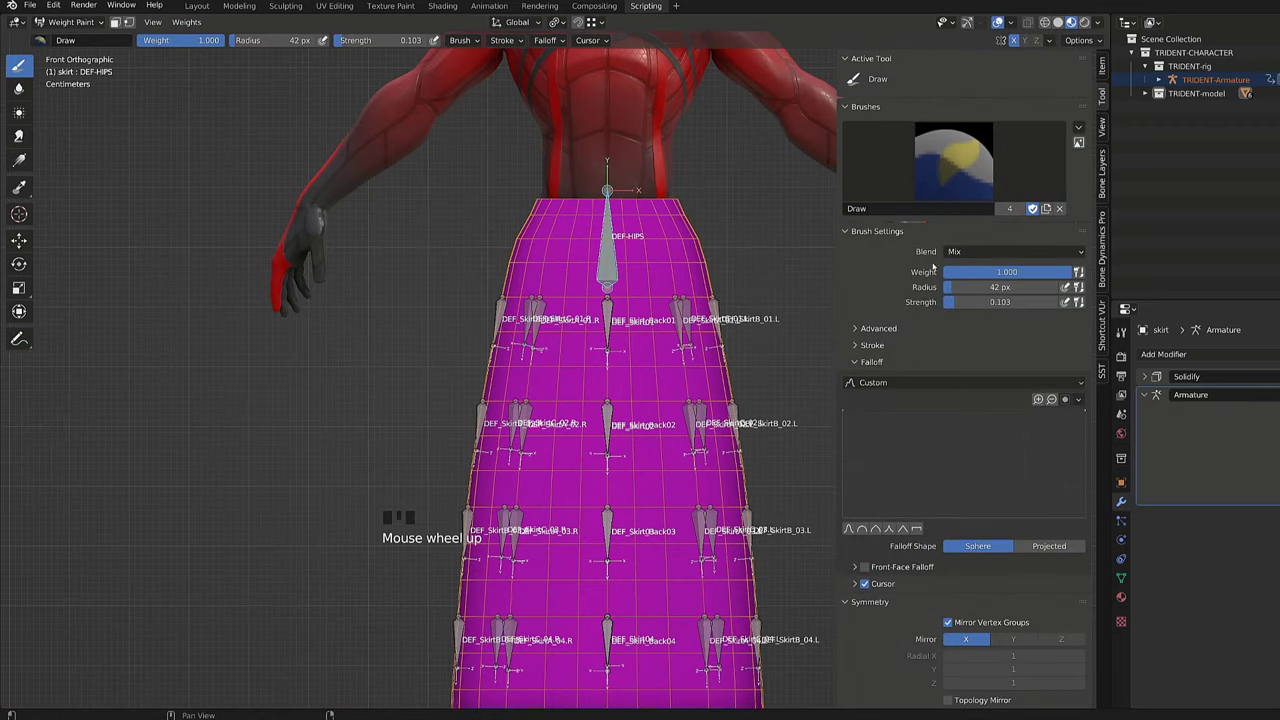
Paint DEF-HIPS weight 1.000 all around the skirt's waistband, front and back, using a 37 px brush at strength 1.000.
key("f")
key("f")
left_click(583, 194)
left_click_drag(545, 206, 702, 211)
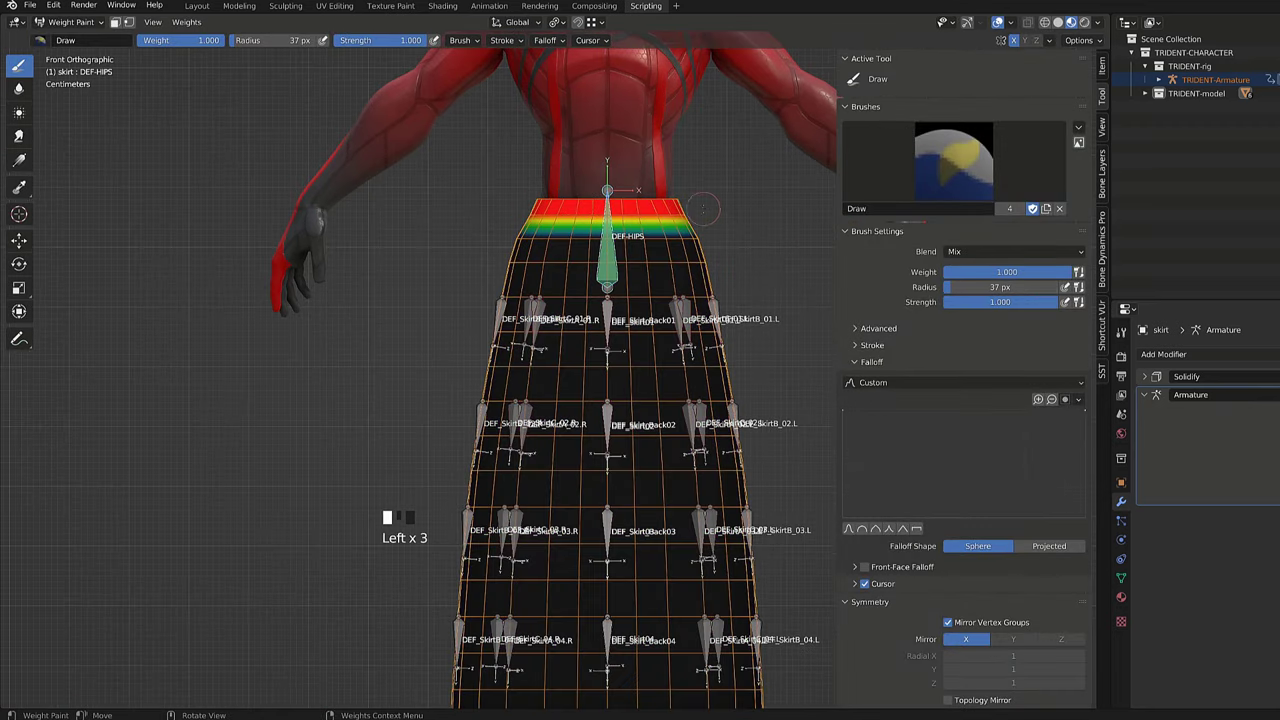
middle_click_drag(702, 211, 482, 216)
mouse_move(516, 200)
left_mouse_down()
mouse_move(440, 218)
mouse_move(450, 245)
left_mouse_up()
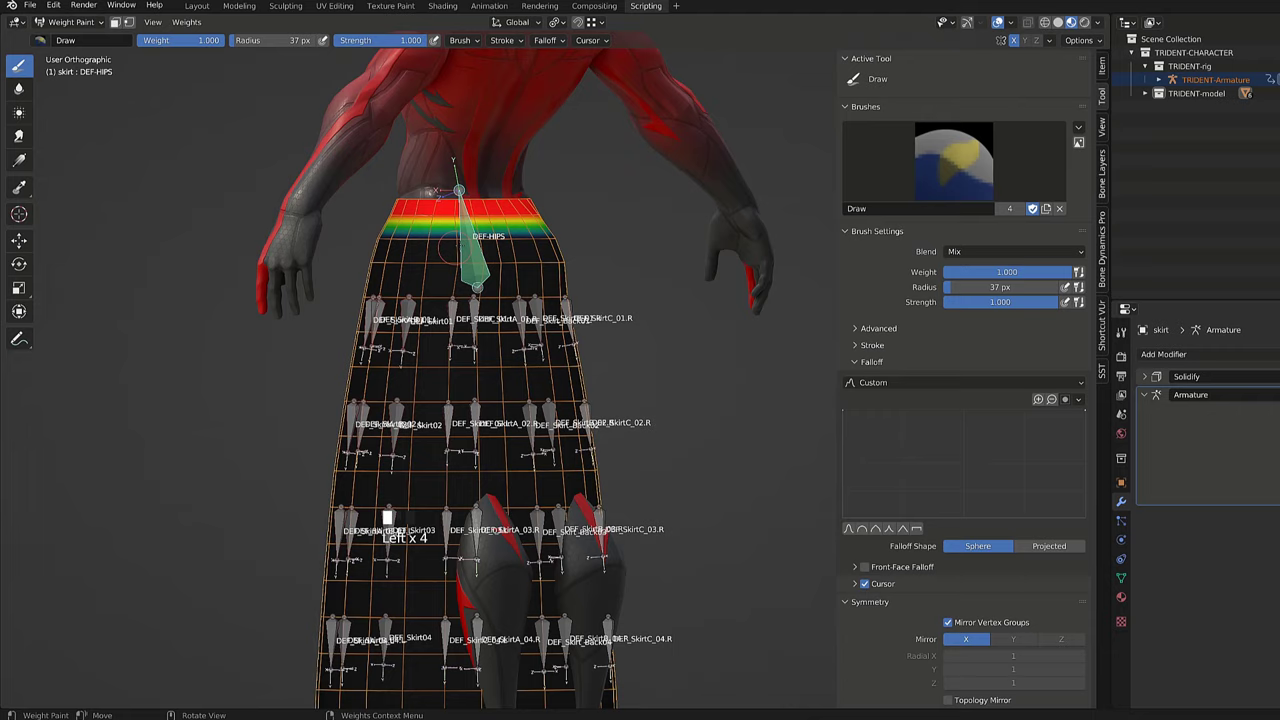
Paint progressively lower DEF-HIPS weights on the next two rows below the waistband with a 23 px brush at full strength.
key("KP_1")
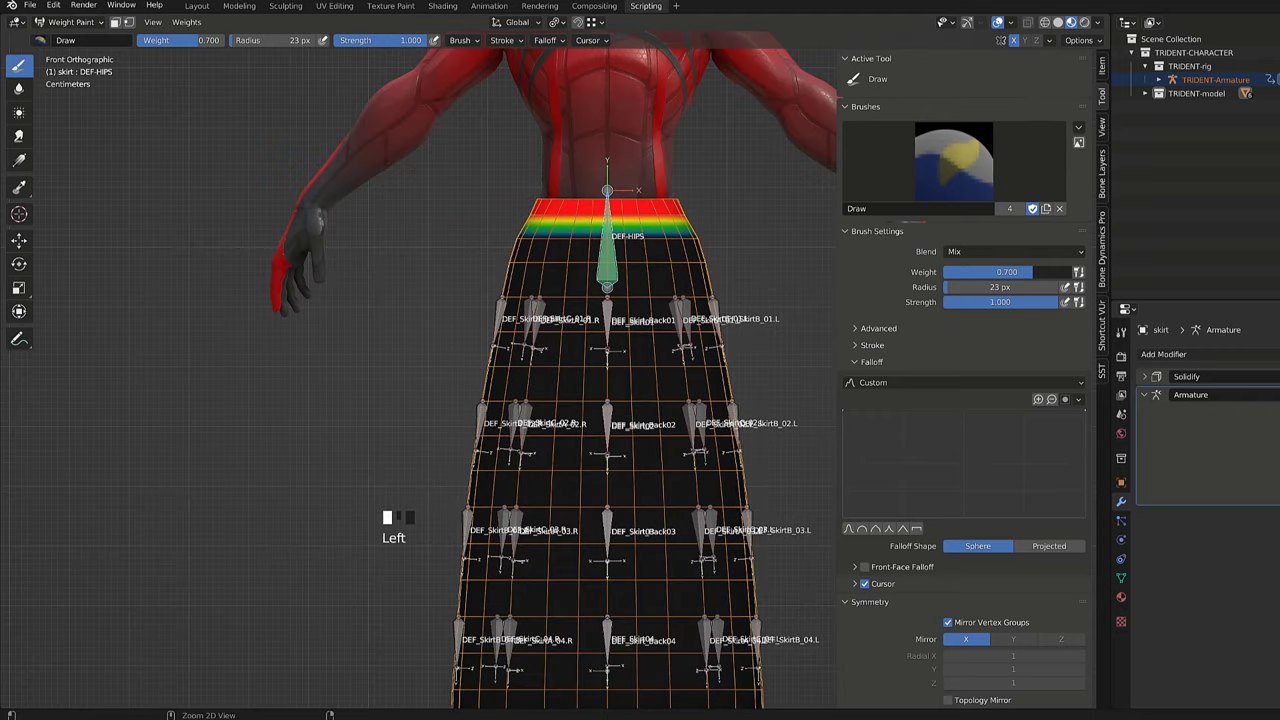
left_click_drag(515, 241, 757, 243)
middle_click_drag(757, 243, 777, 249)
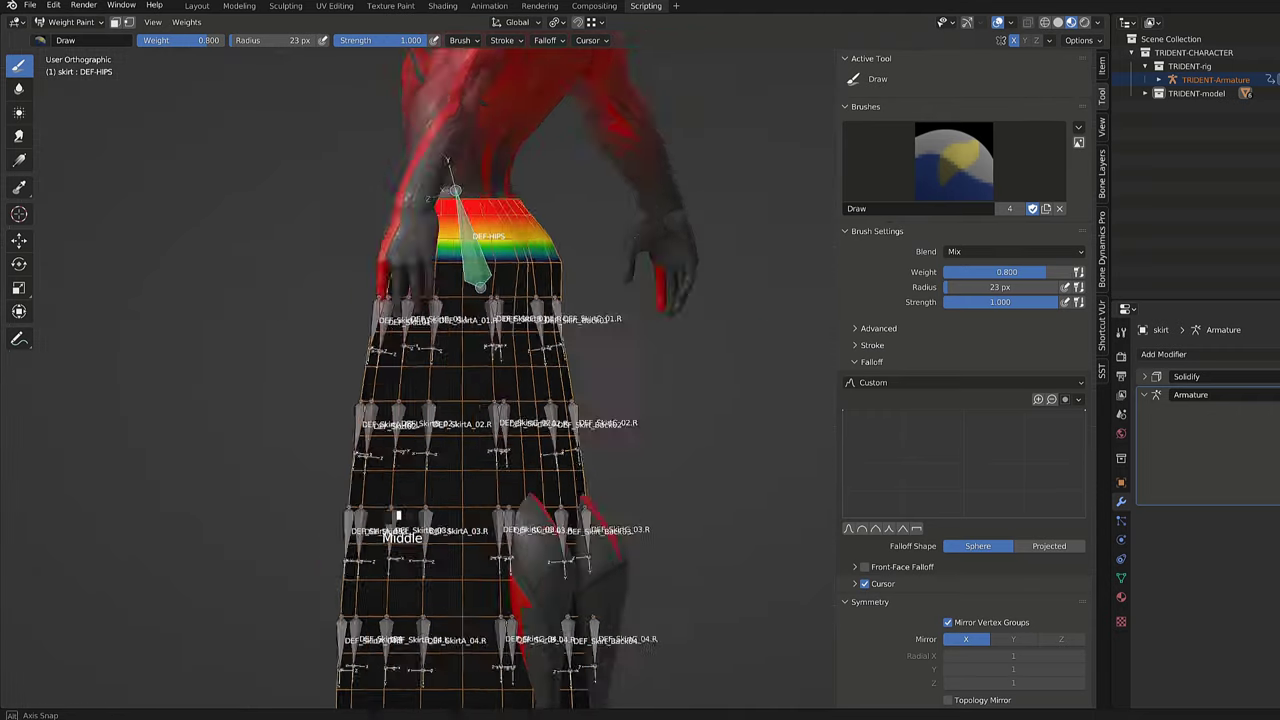
key("KP_1")
left_click_drag(1046, 272, 1032, 272)
left_click_drag(519, 269, 765, 256)
mouse_move(765, 256)
middle_mouse_down()
mouse_move(570, 262)
mouse_move(715, 258)
middle_mouse_up()
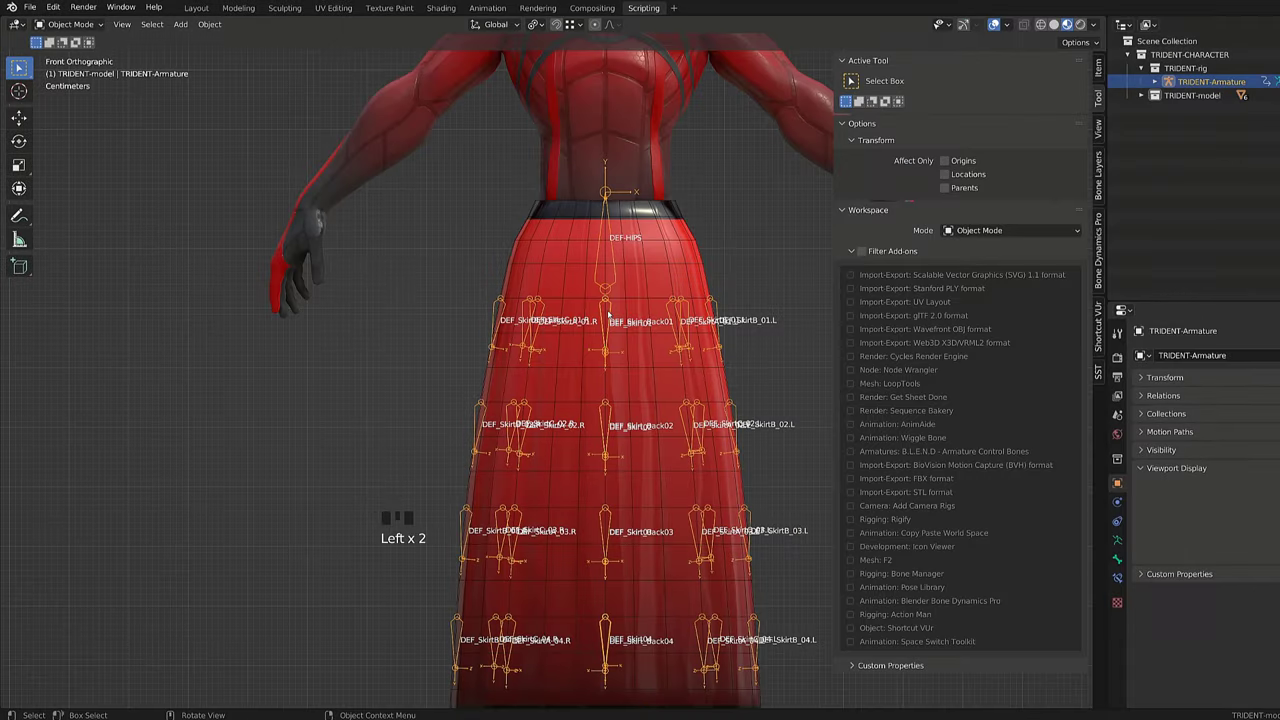
In TRIDENT-Armature's Edit Mode, snap the 3D cursor midway between the heads of DEF_Skirt01 and DEF_Skirt_Back01.
key("Tab")
scroll(608, 313, "up", 2)
middle_click_drag(608, 313, 522, 325)
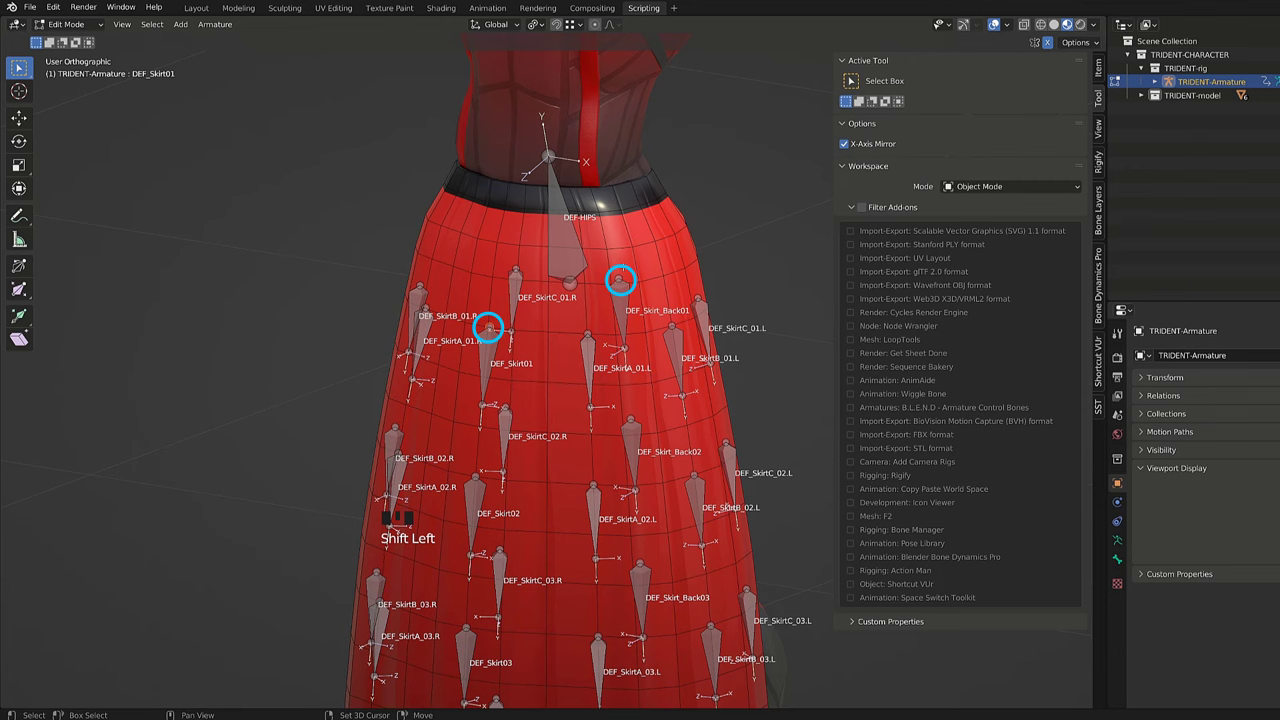
key("shift+s")
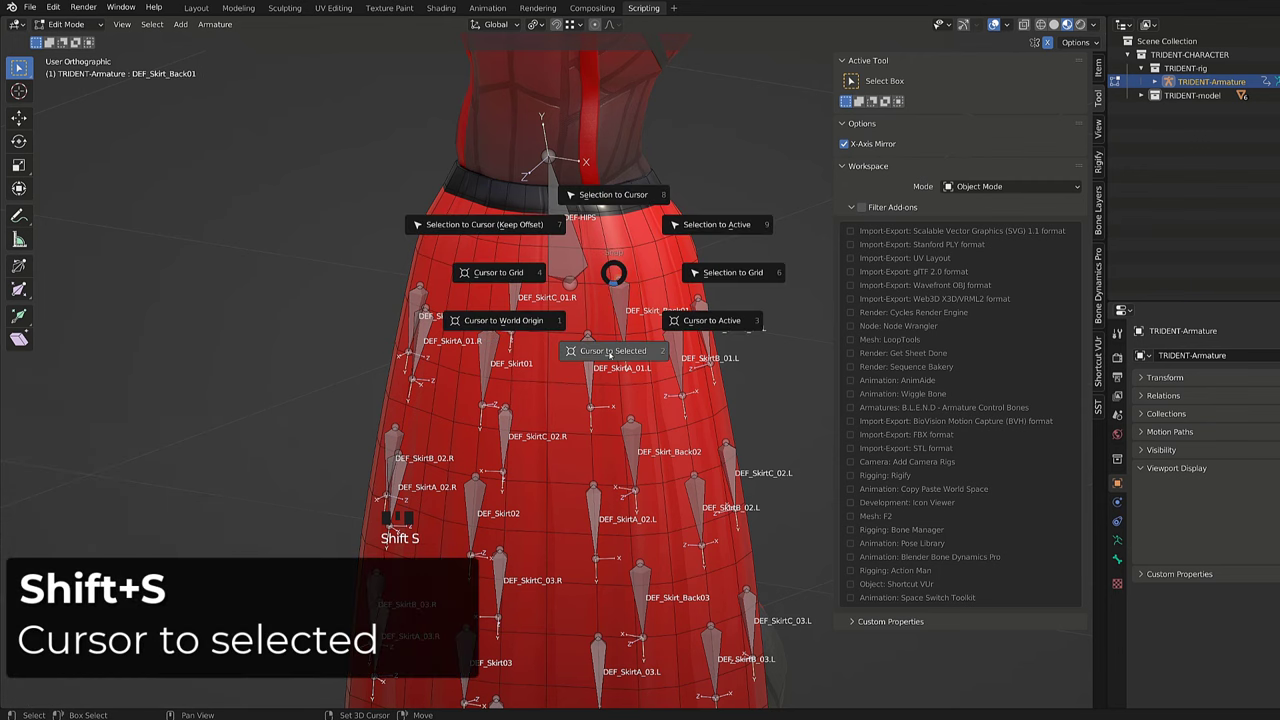
left_click(611, 351)
middle_click_drag(611, 353, 670, 346)
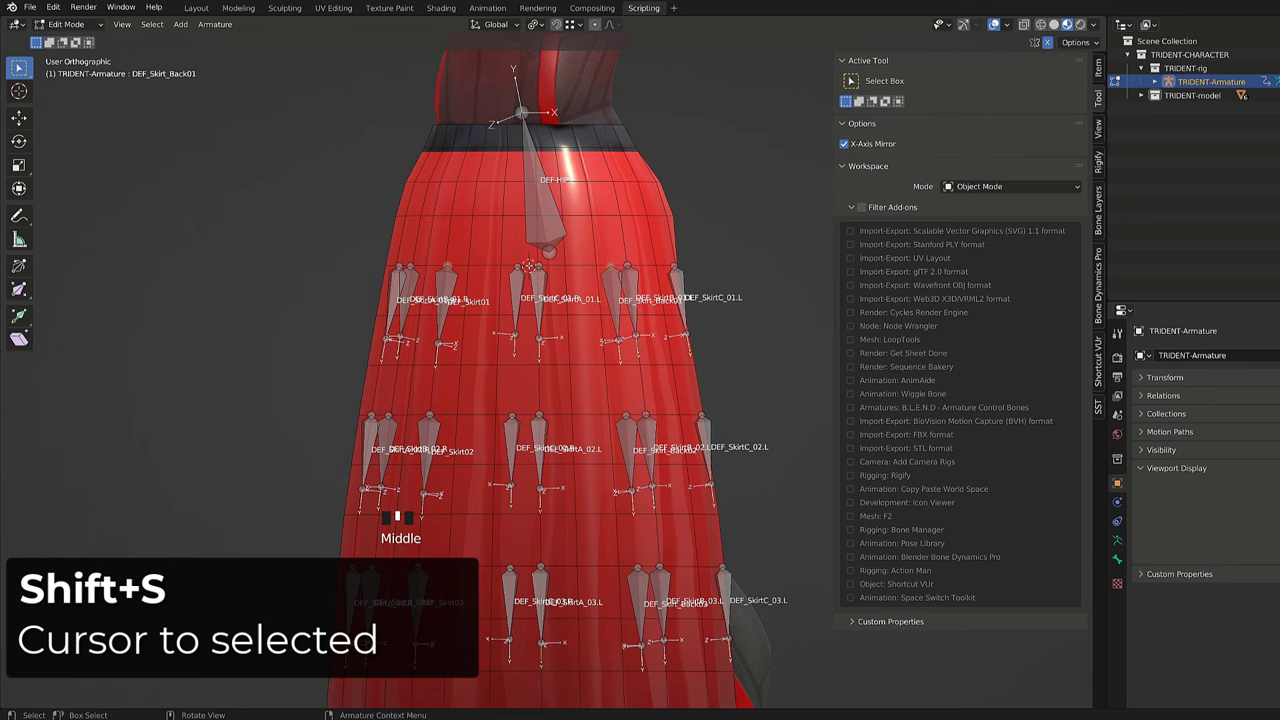
Add a bone at the 3D cursor and move its tip straight down along Z so it points toward the hem.
key("shift+a")
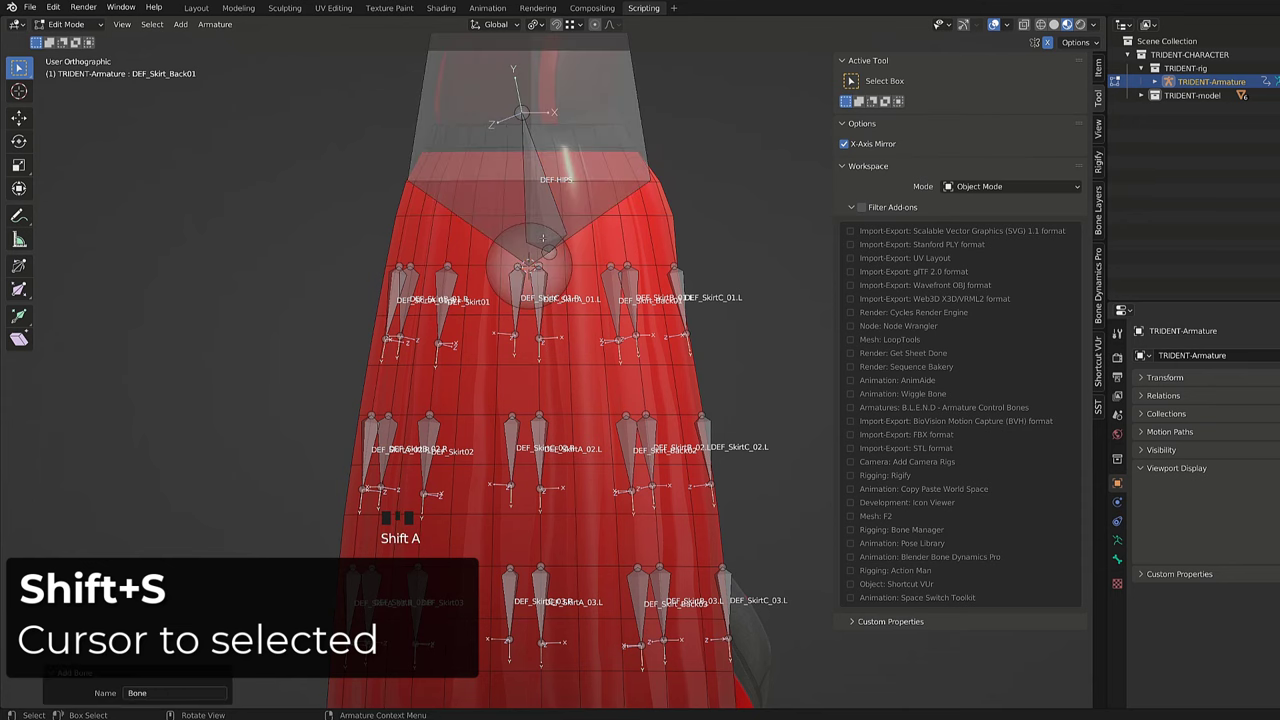
scroll(543, 237, "down", 8)
key("KP_1")
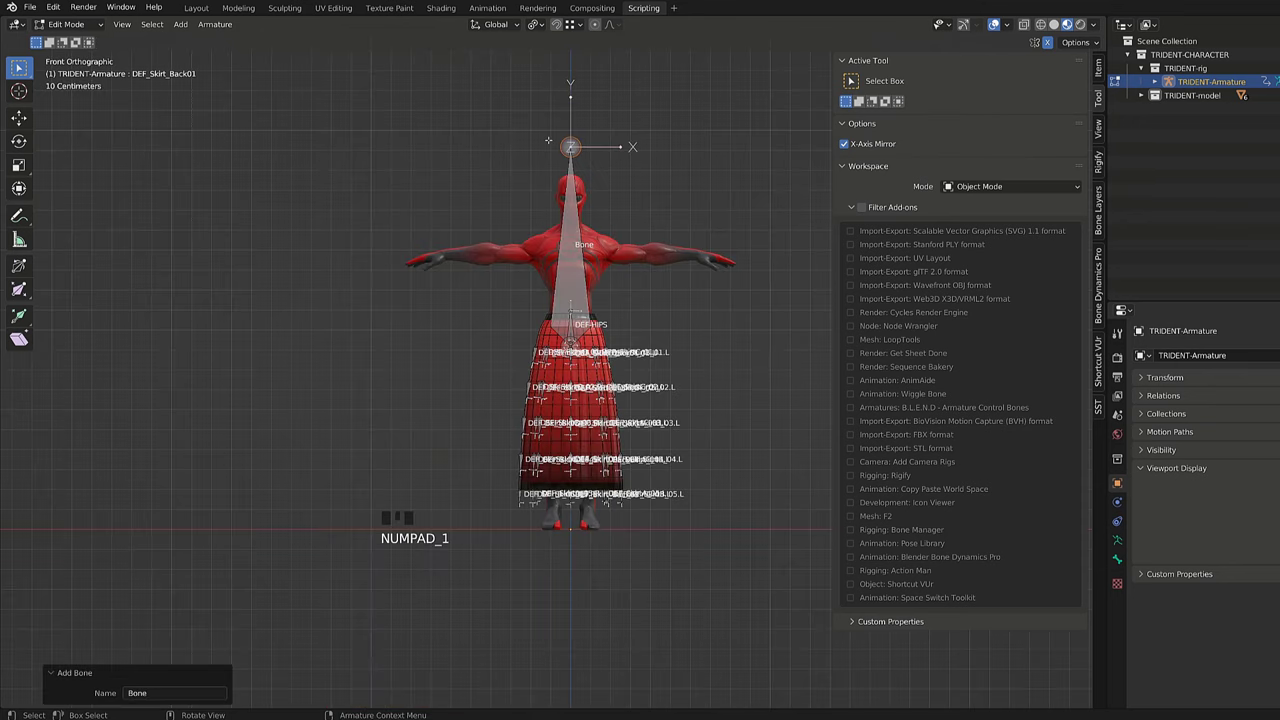
scroll(630, 180, "up", 3)
middle_click_drag(597, 244, 600, 168, "shift")
key("g")
key("z")
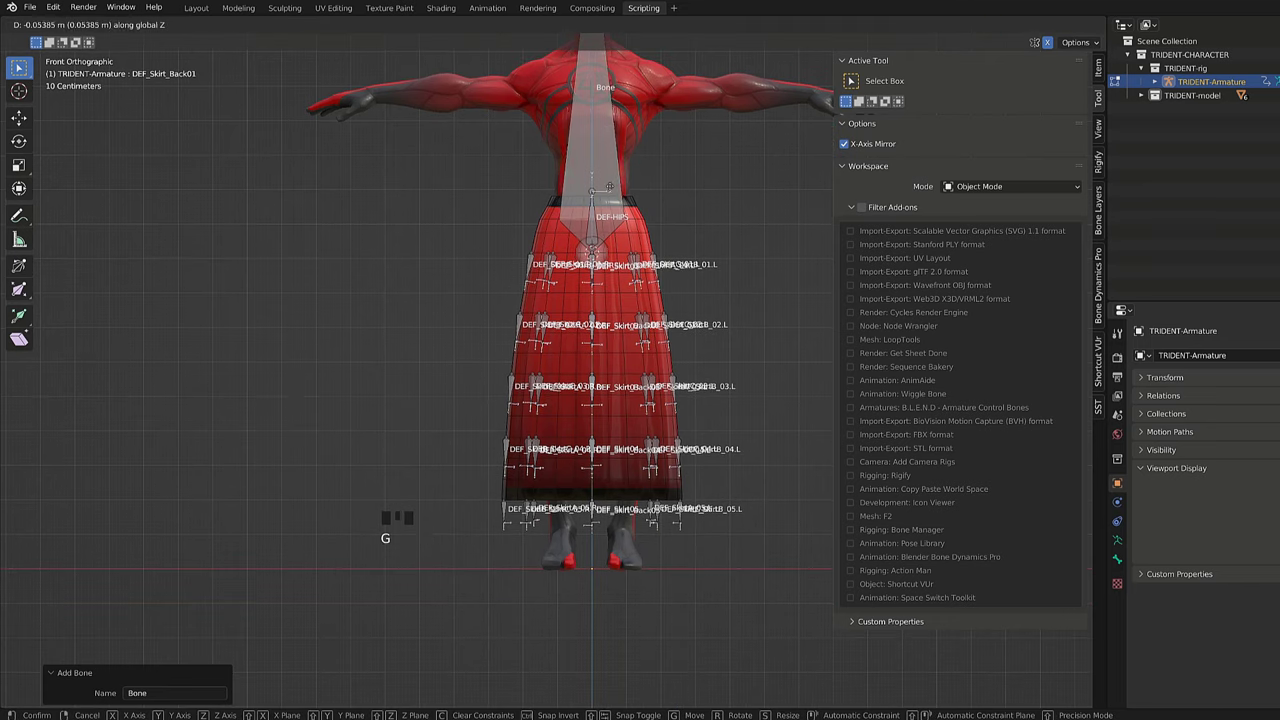
left_click(573, 570)
Fine-tune the new bone's tip along global Z to align it with the heads of the second row of skirt bones.
scroll(560, 370, "up", 4)
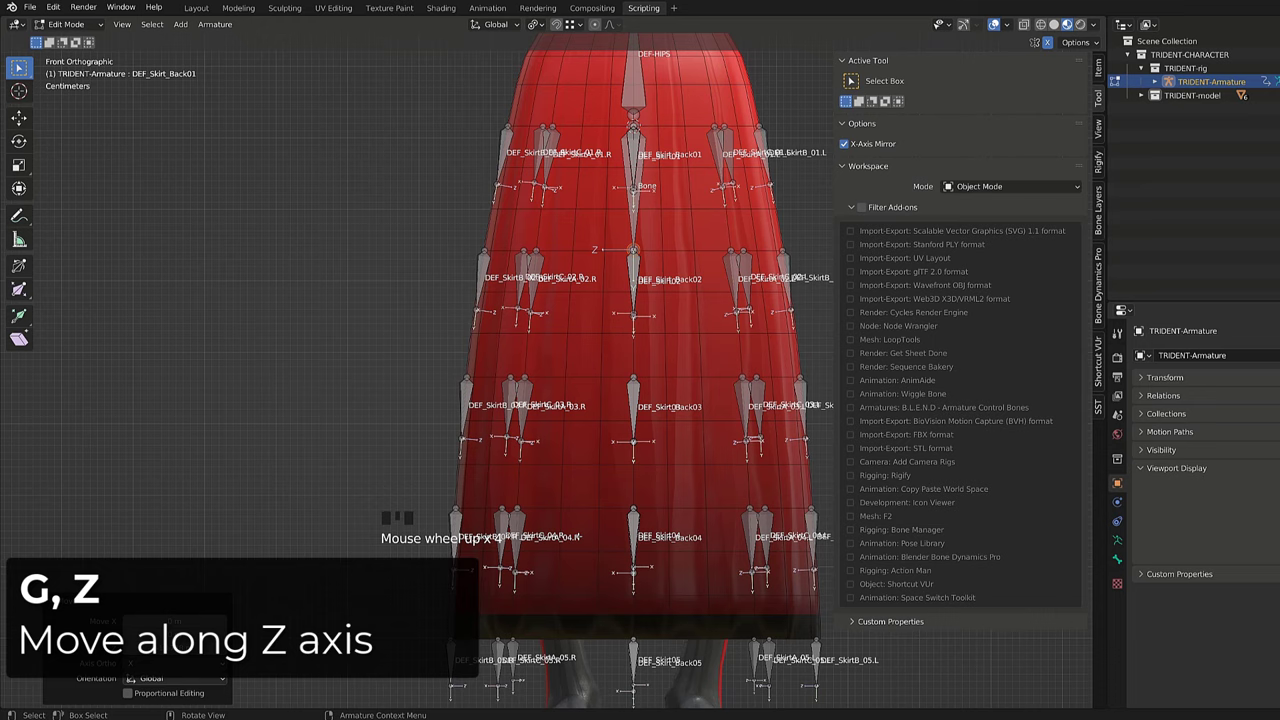
scroll(704, 202, "up", 1)
key("g")
key("z")
left_click(704, 201)
middle_click_drag(704, 201, 518, 226)
key("g")
key("z")
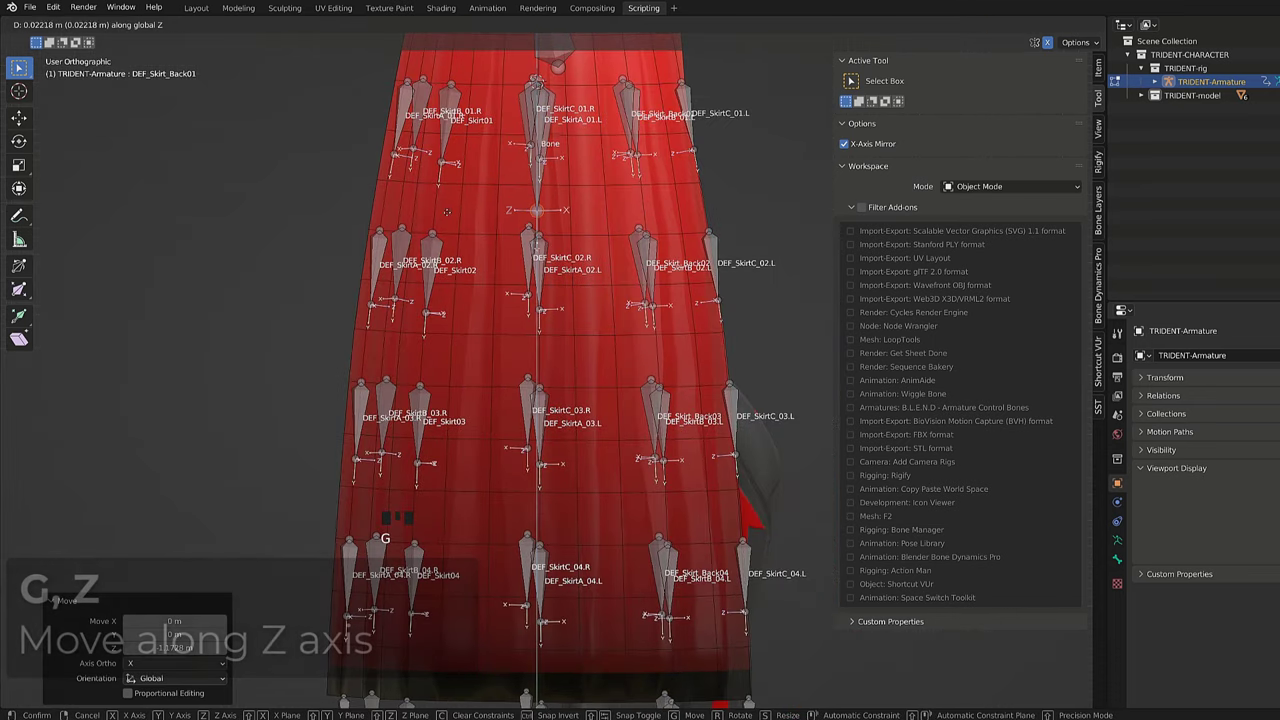
left_click(432, 233)
Extrude three more bones straight down the skirt's center, each about 0.18 m long, ending level with the fifth row of skirt bones.
middle_click_drag(436, 235, 572, 281)
key("e")
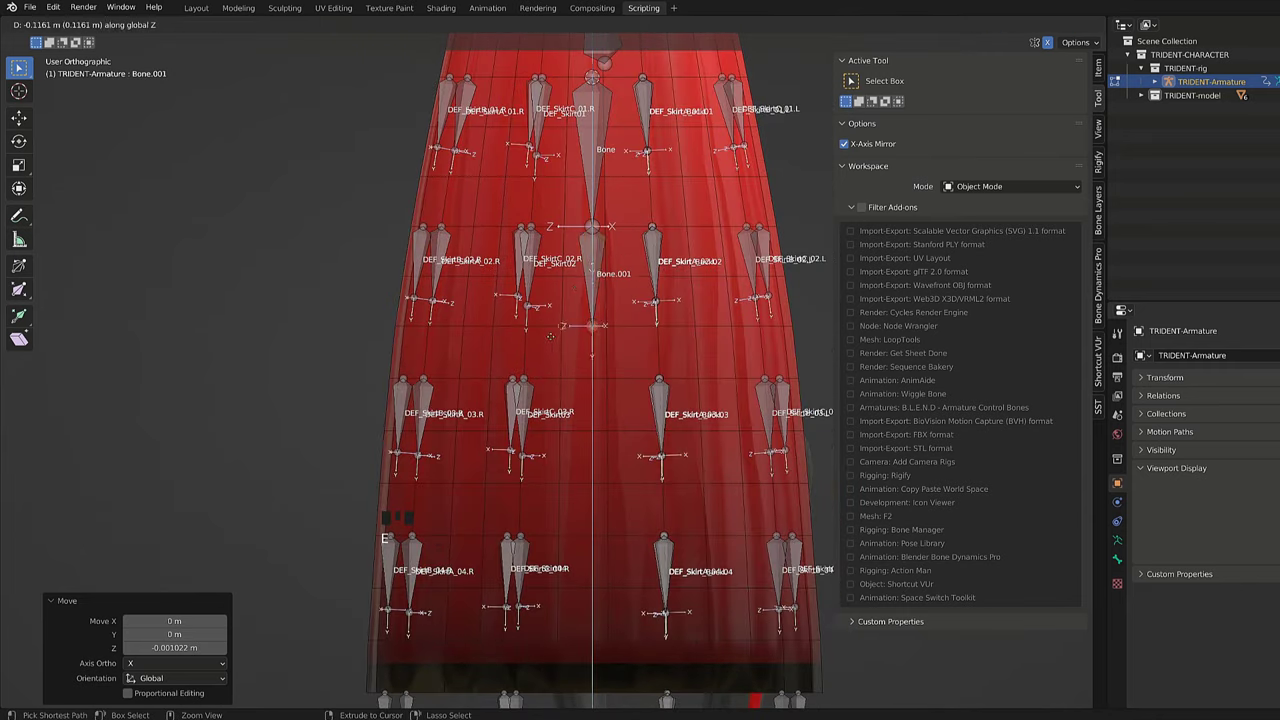
left_click(523, 380)
middle_click_drag(545, 378, 667, 261)
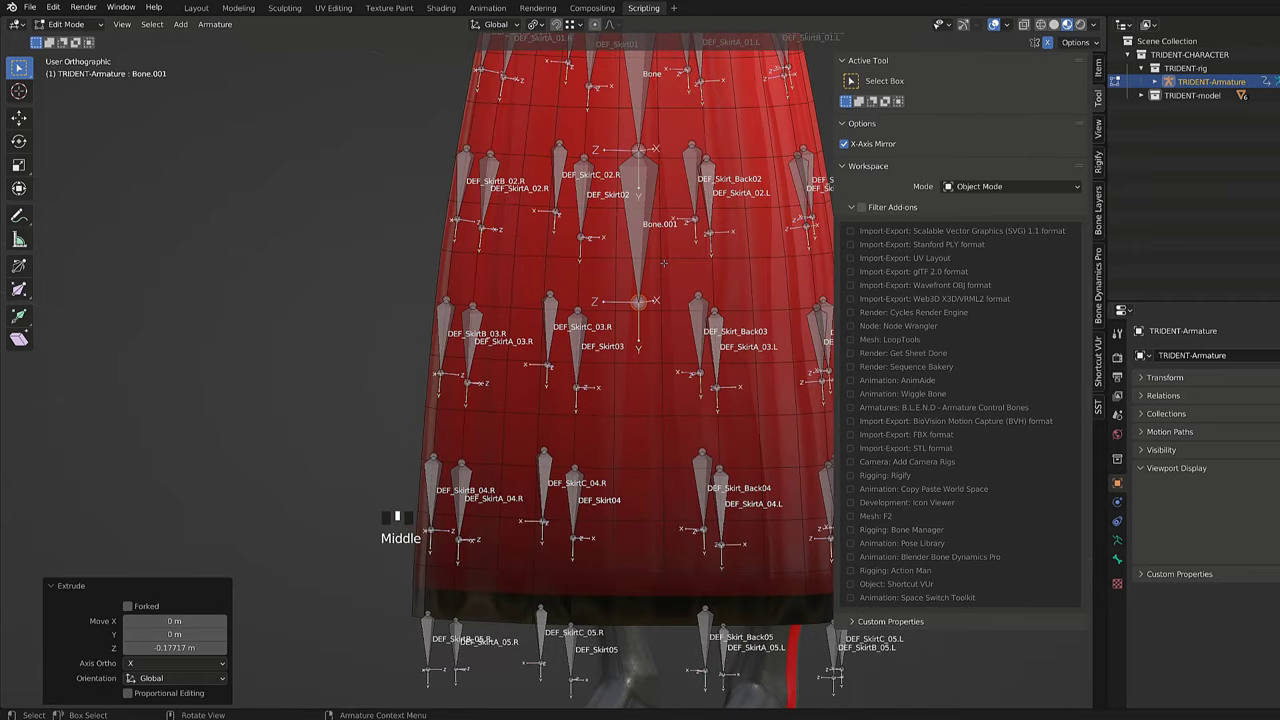
key("KP_1")
key("e")
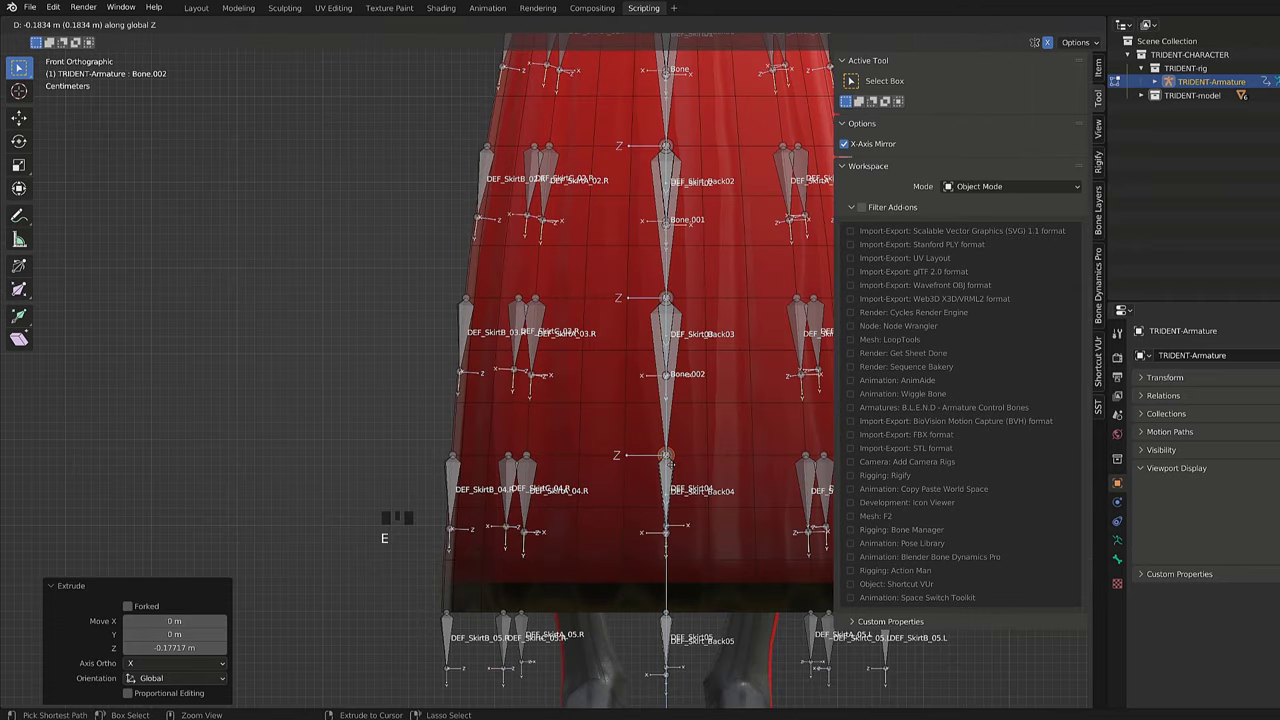
left_click(668, 463)
key("e")
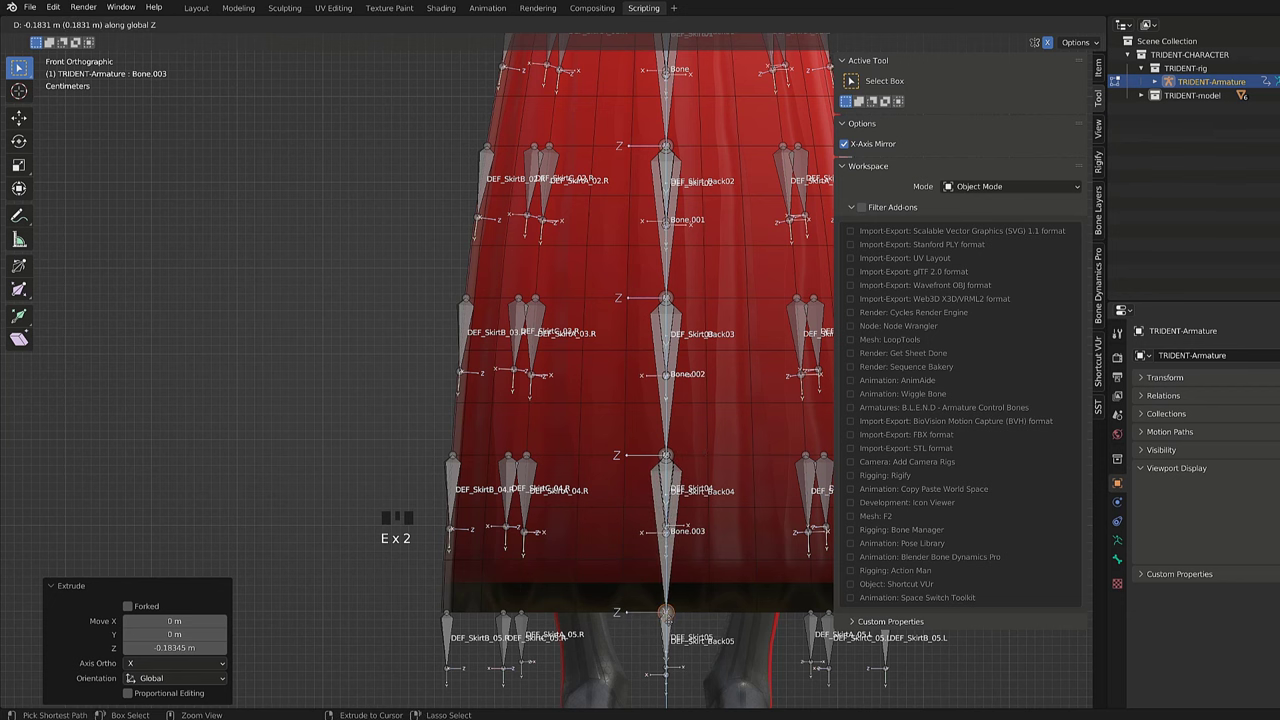
left_click(688, 584)
Select the four central chain bones and disconnect them with Disconnect Bone while keeping their parenting.
scroll(688, 584, "down", 2)
middle_click_drag(688, 584, 677, 584)
middle_click_drag(631, 657, 605, 655)
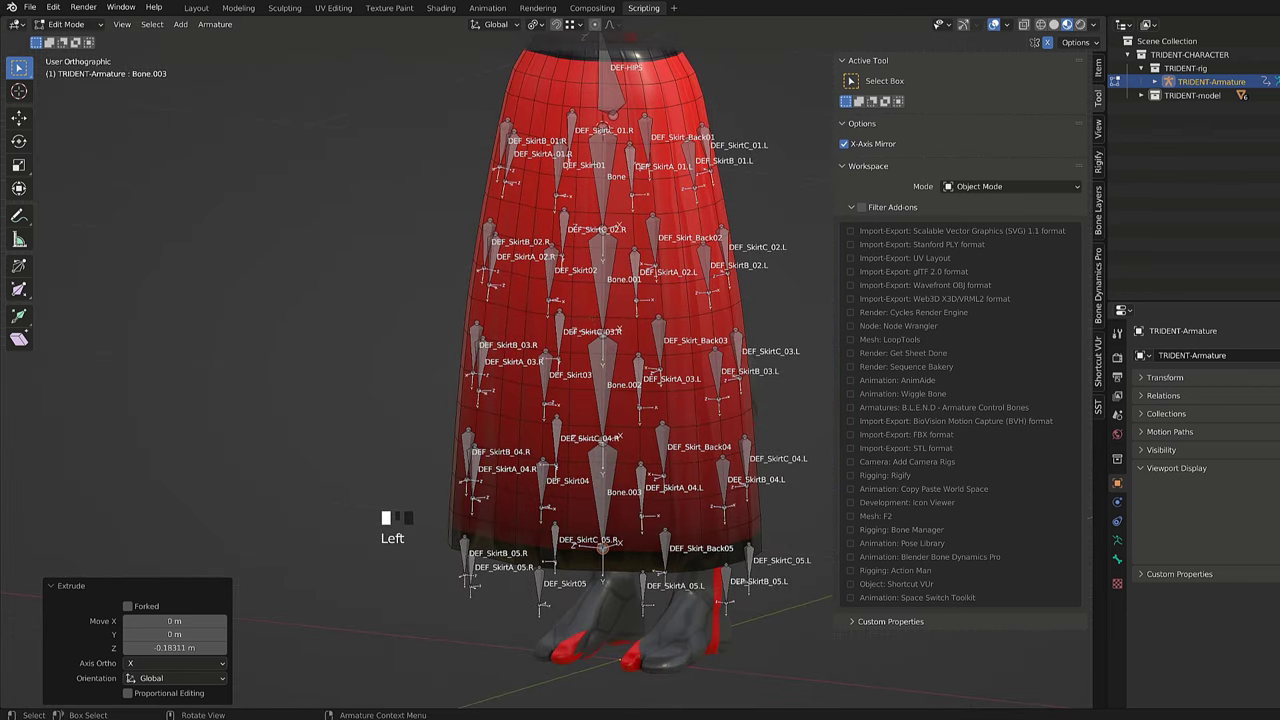
left_click(604, 182)
left_click(605, 272, "shift")
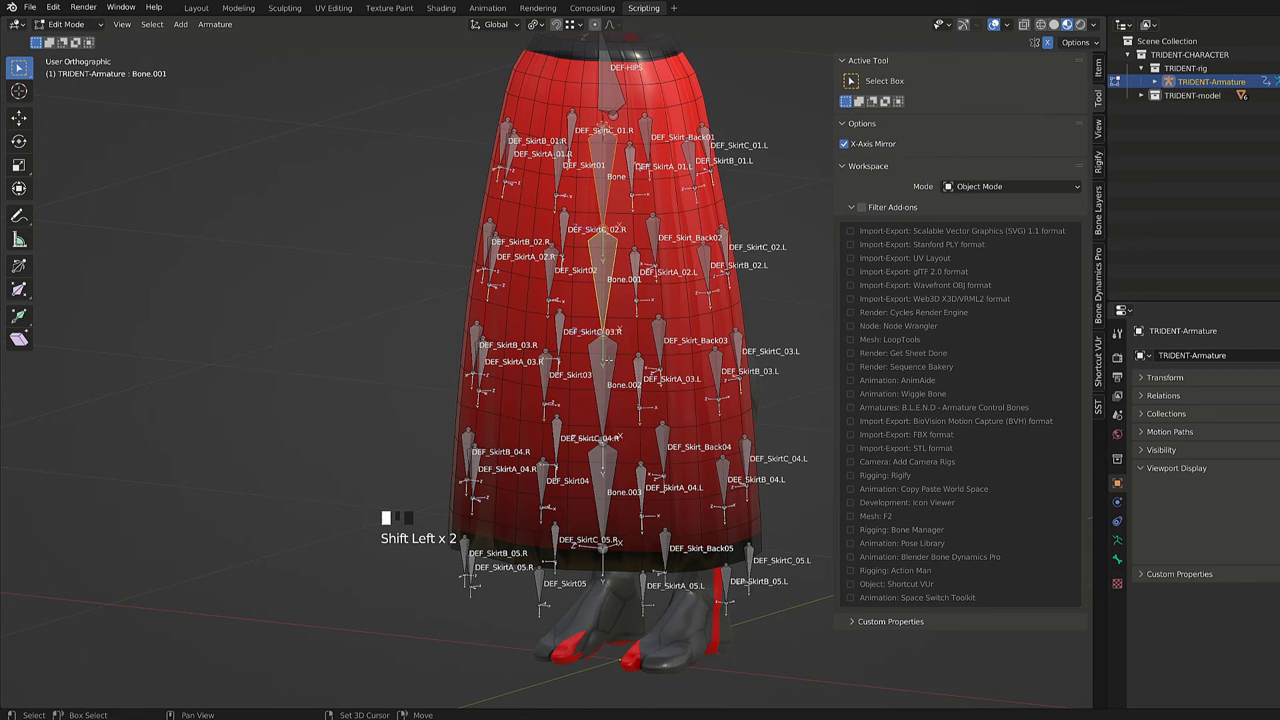
key("alt+p")
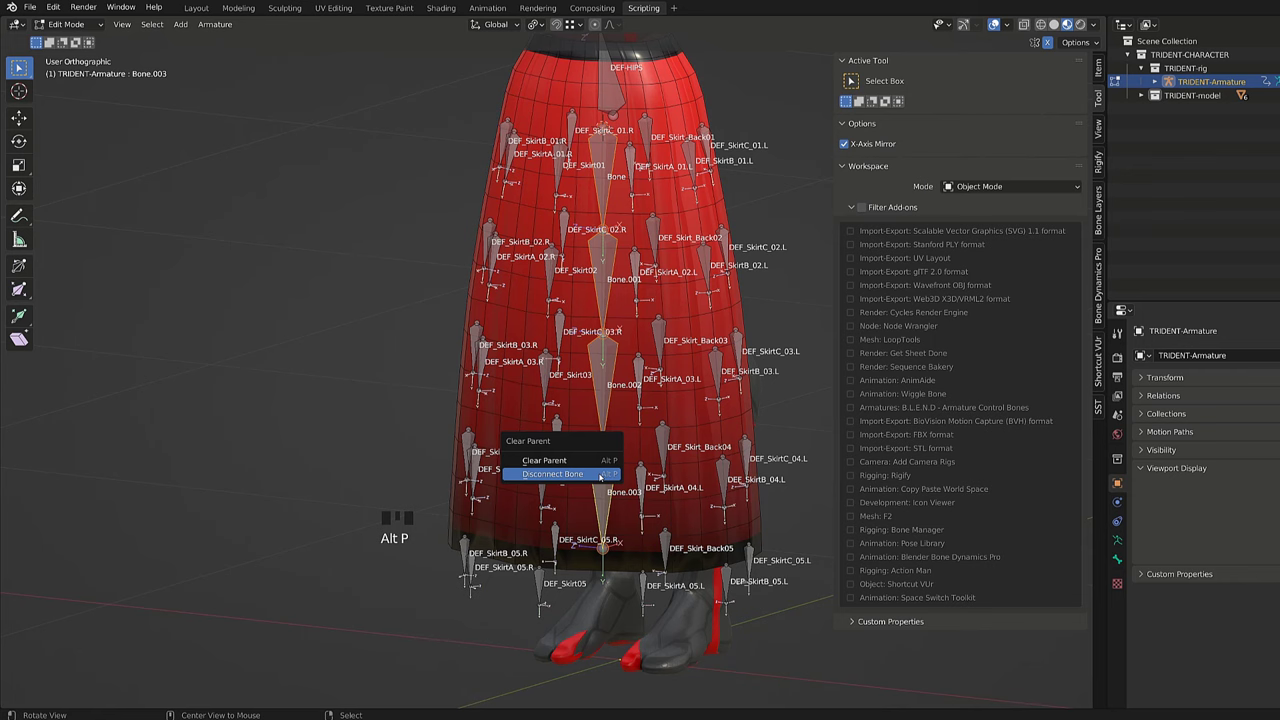
left_click(552, 474)
Rename the top two bones of the central chain as Skirt01 and Skirt02.
left_click(608, 178)
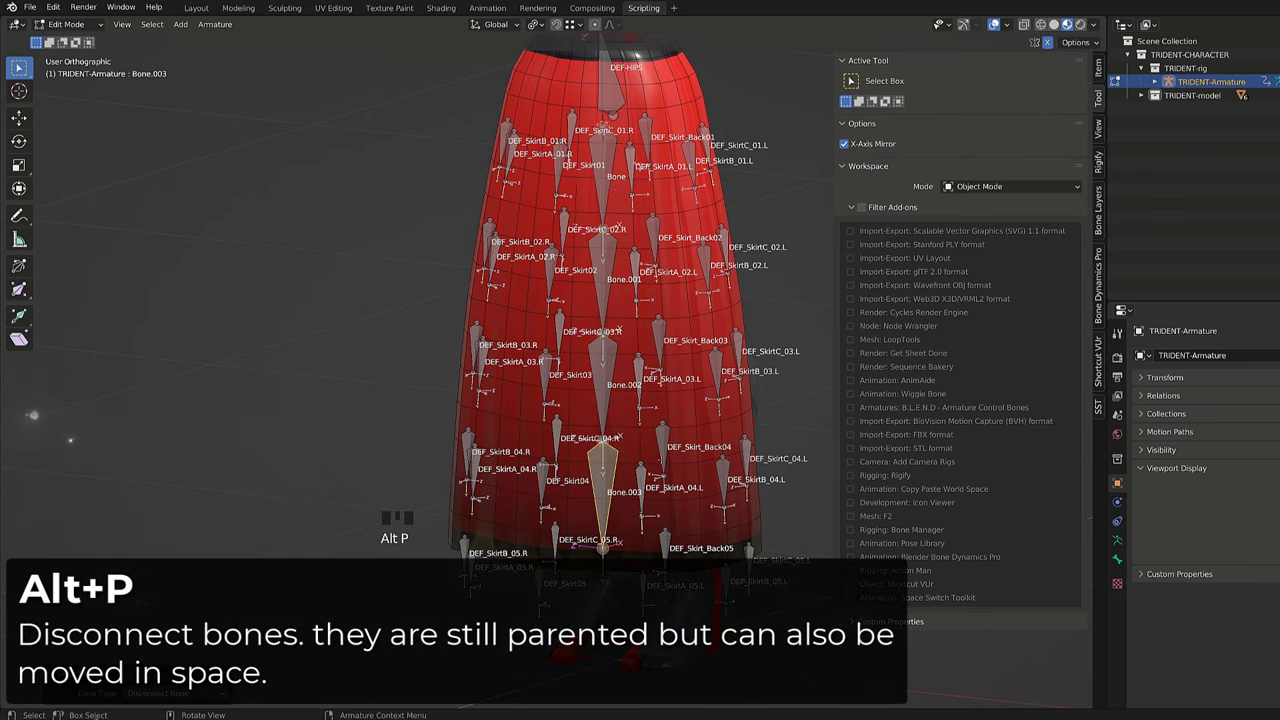
key("F2")
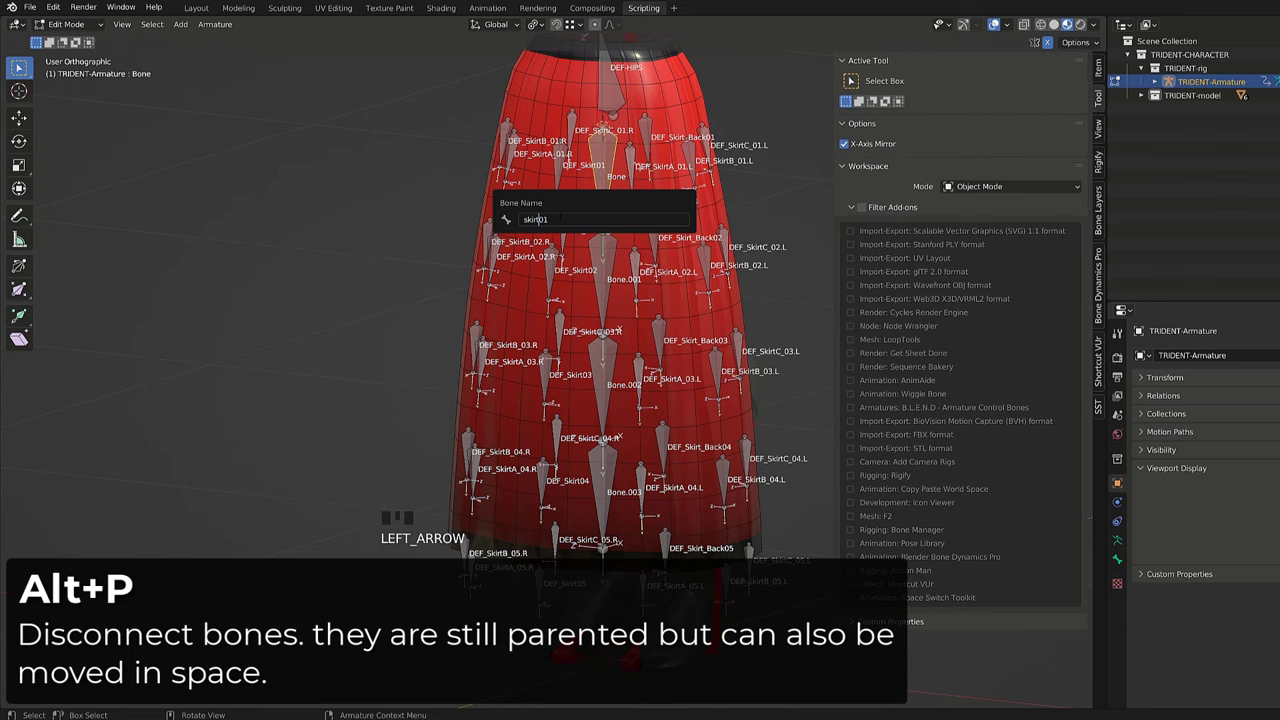
key("Delete")
type("S")
key("ctrl+a")
key("ctrl+c")
key("Return")
left_click(597, 256)
key("F2")
key("ctrl+v")
key("BackSpace")
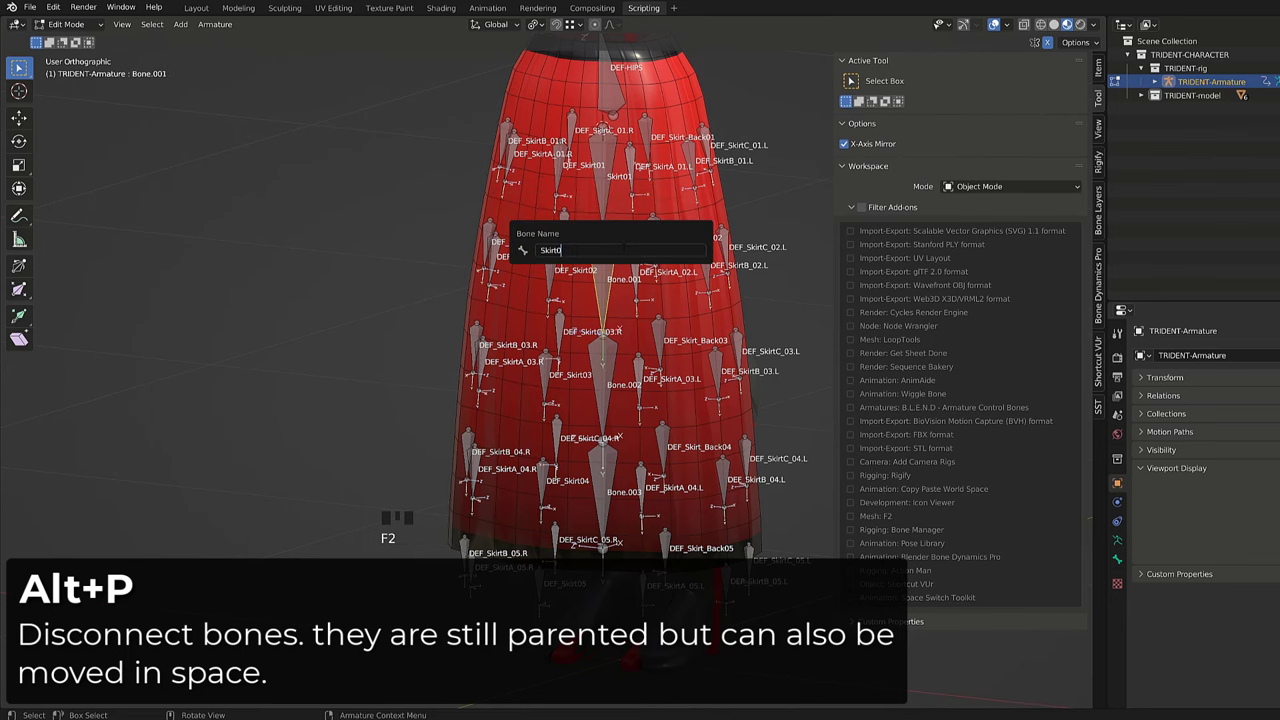
type("2")
key("Return")
Rename the lower two bones of the central chain as Skirt03 and Skirt04.
left_click(605, 370)
key("F2")
type("Skirt03")
key("Return")
left_click(625, 468)
key("F2")
type("Skirt04")
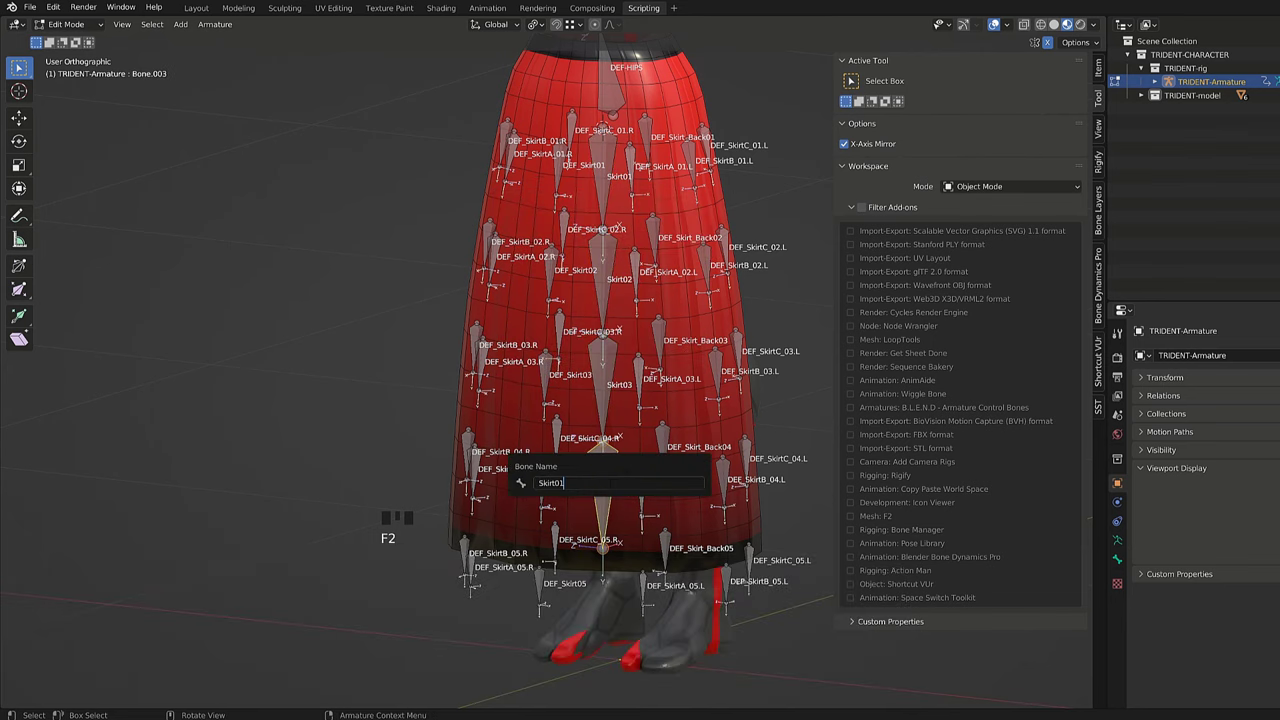
key("Return")
Switch the armature to Pose Mode, test rotating the central skirt bones and cancel the rotation.
middle_click_drag(625, 468, 645, 452)
key("Tab")
left_click(690, 400)
left_click(690, 400)
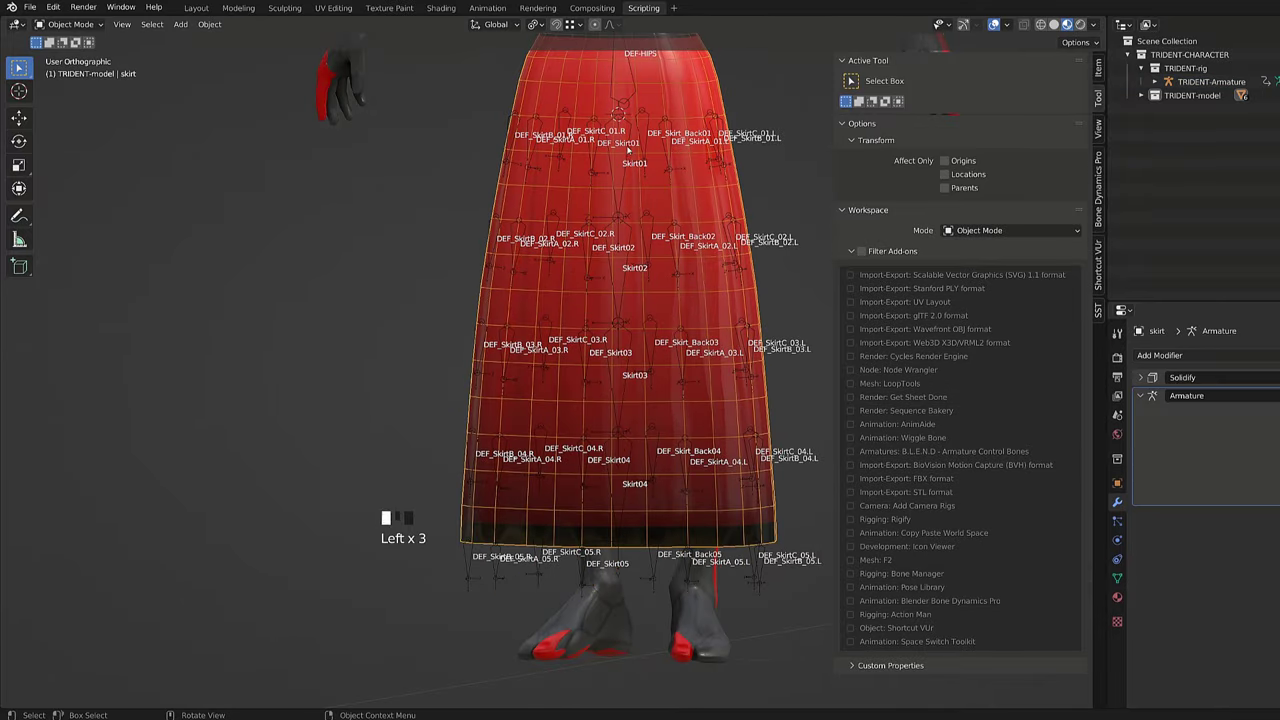
left_click(619, 380)
key("ctrl+Tab")
left_click(618, 165)
left_click(620, 318)
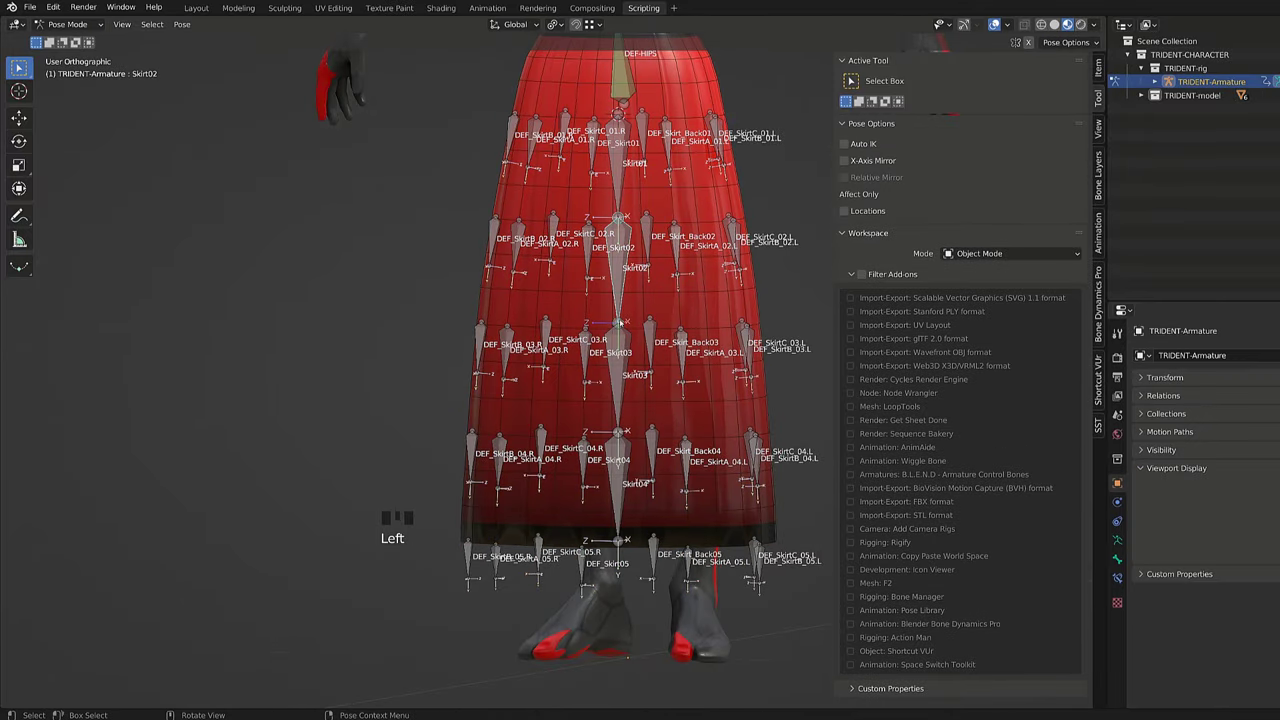
left_click(619, 450, "shift")
key("r")
right_click(640, 362)
mouse_move(640, 362)
middle_mouse_down()
mouse_move(652, 372)
mouse_move(624, 353)
middle_mouse_up()
Extrude one more bone down from the tip of Skirt04 in Edit Mode and name it Skirt05.
left_click(624, 490)
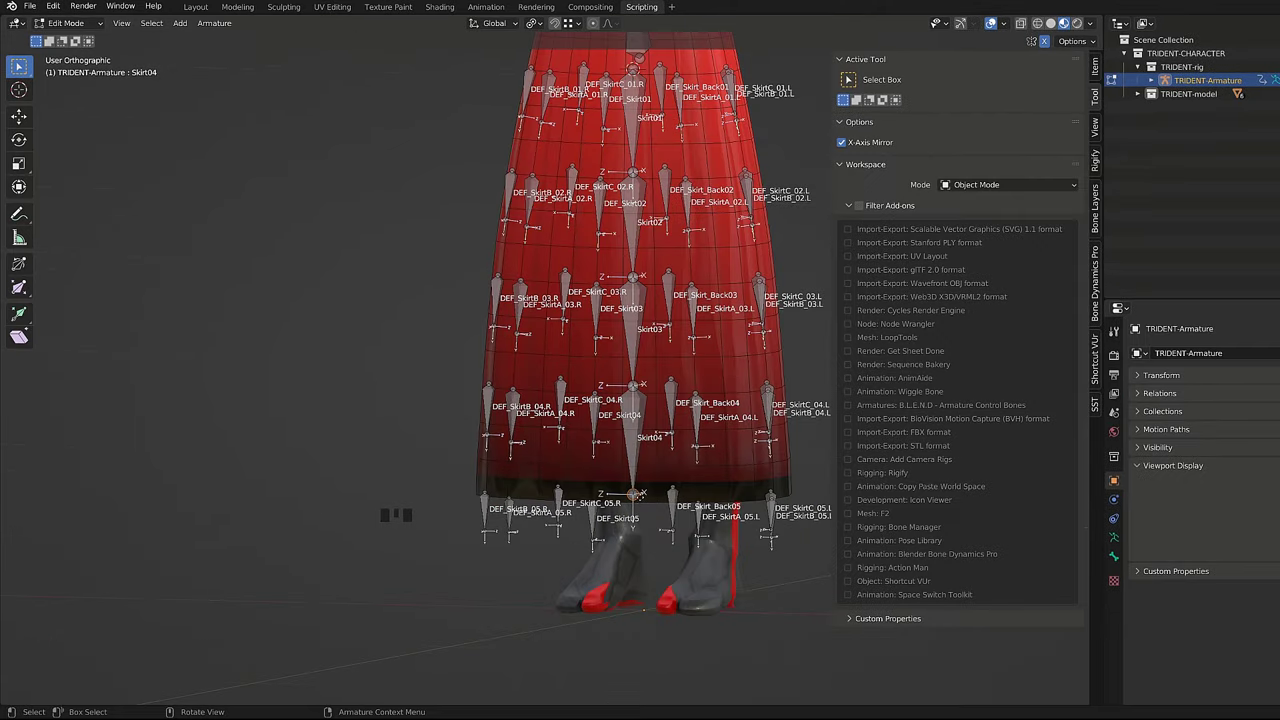
key("e")
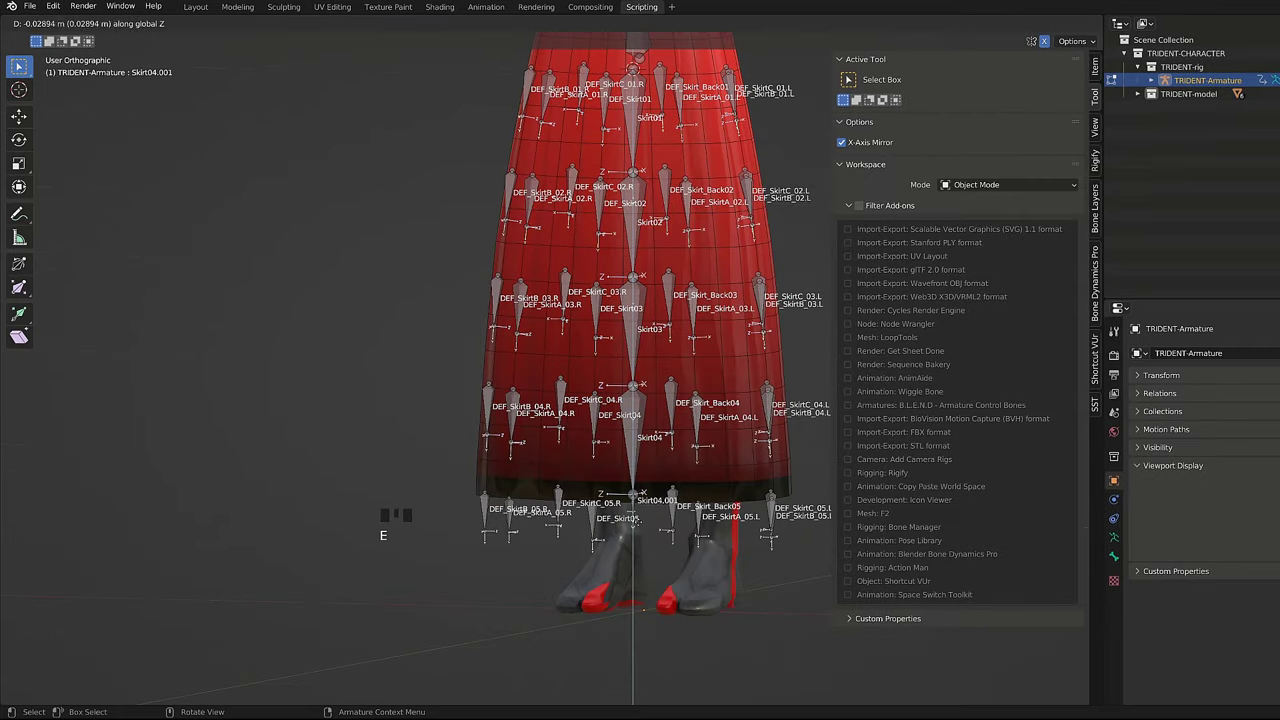
left_click(634, 552)
key("F2")
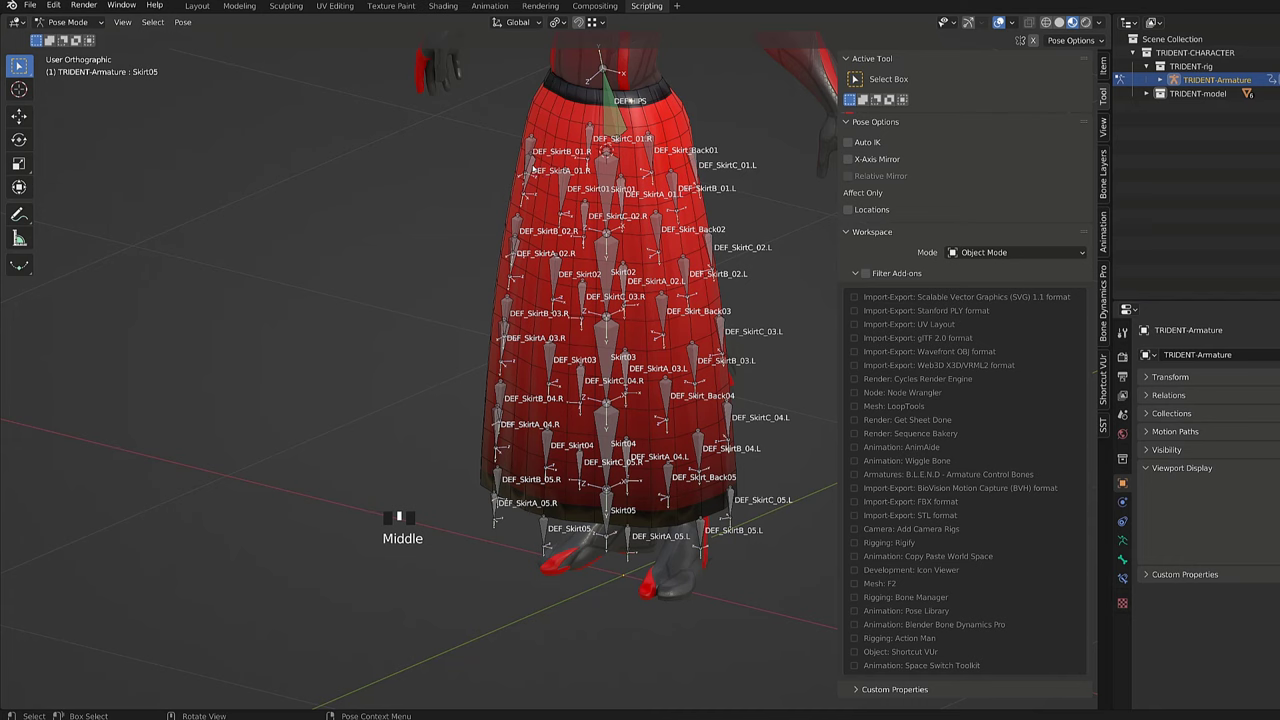
Select all the first-row DEF skirt bones around the skirt and parent them to Skirt01 in Edit Mode.
key("Tab")
key("c")
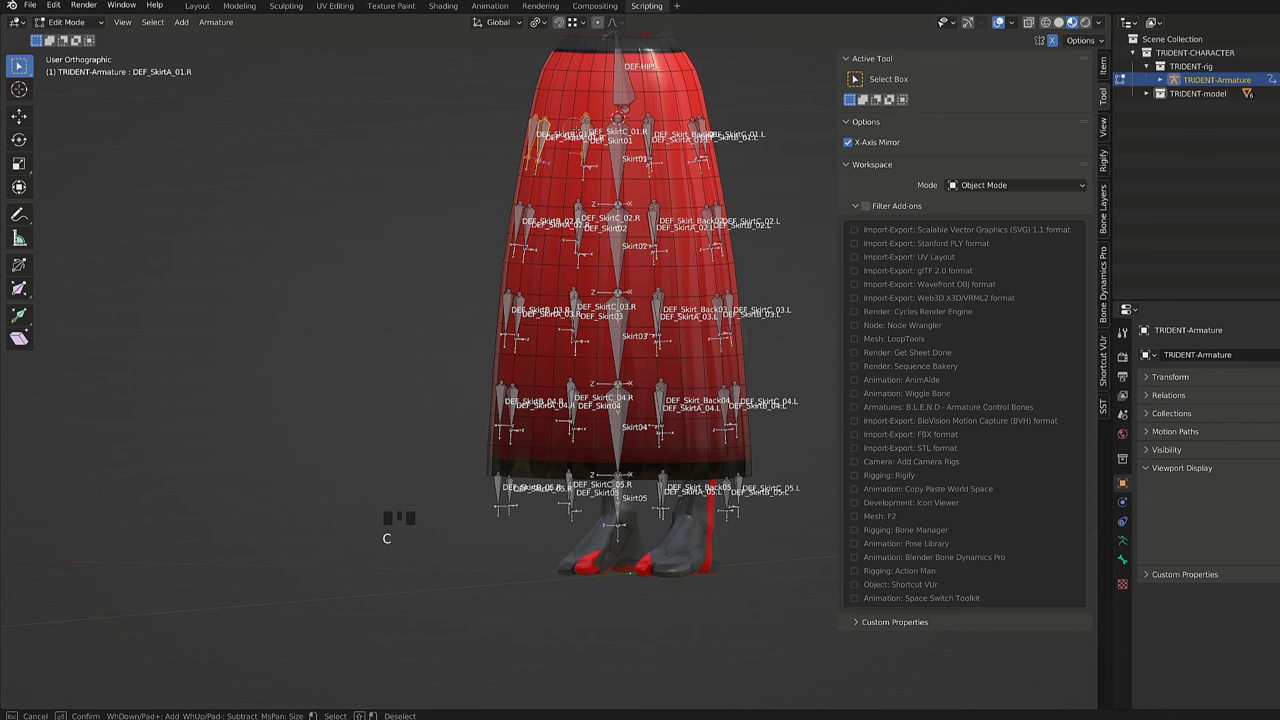
key("Escape")
key("c")
left_click_drag(652, 137, 699, 139)
key("Escape")
scroll(625, 170, "up", 1)
middle_click_drag(699, 139, 608, 151)
left_click(600, 160, "shift")
key("ctrl+p")
left_click(598, 161)
Select all the second-row DEF skirt bones around the skirt and parent them to Skirt02.
key("a")
key("a")
key("c")
mouse_move(592, 184)
left_mouse_down()
mouse_move(498, 197)
mouse_move(558, 235)
left_mouse_up()
key("Escape")
key("c")
middle_click_drag(590, 232, 638, 205)
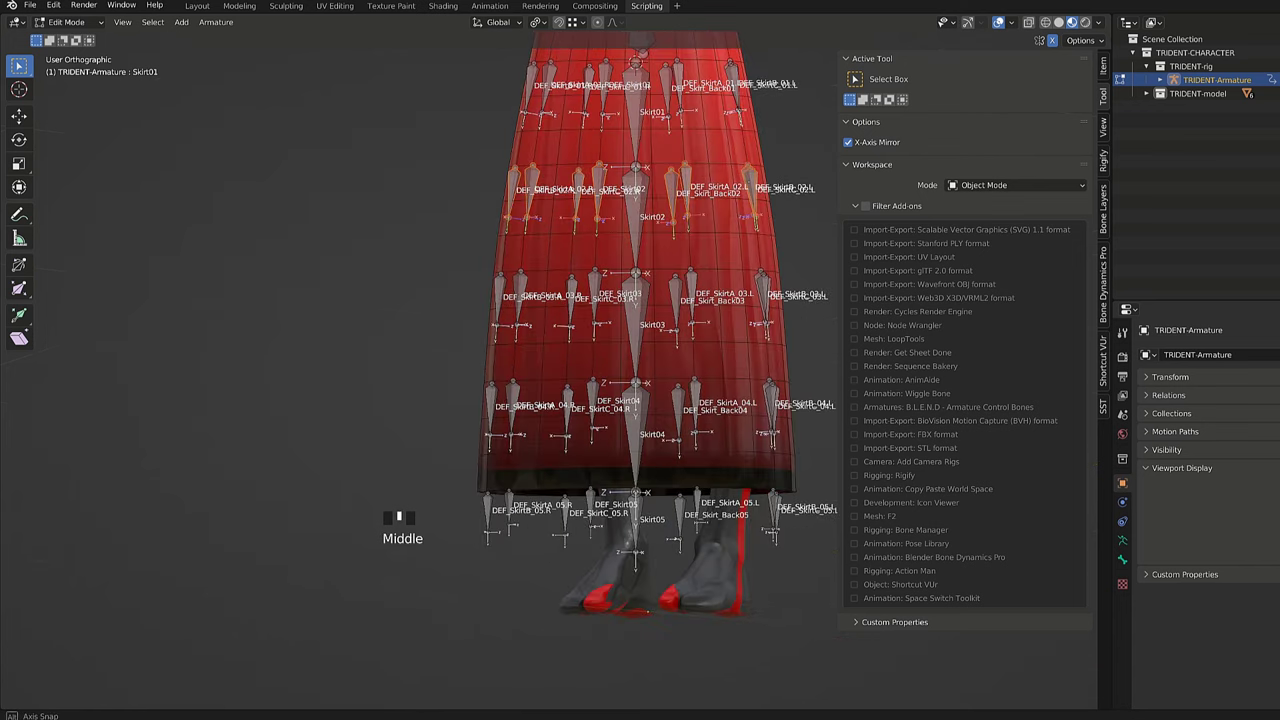
left_click(638, 205, "shift")
key("ctrl+p")
left_click(644, 203)
Test moving, rotating and scaling Skirt01 and Skirt02 in Pose Mode, cancelling each transform.
key("ctrl+Tab")
scroll(644, 203, "down", 2)
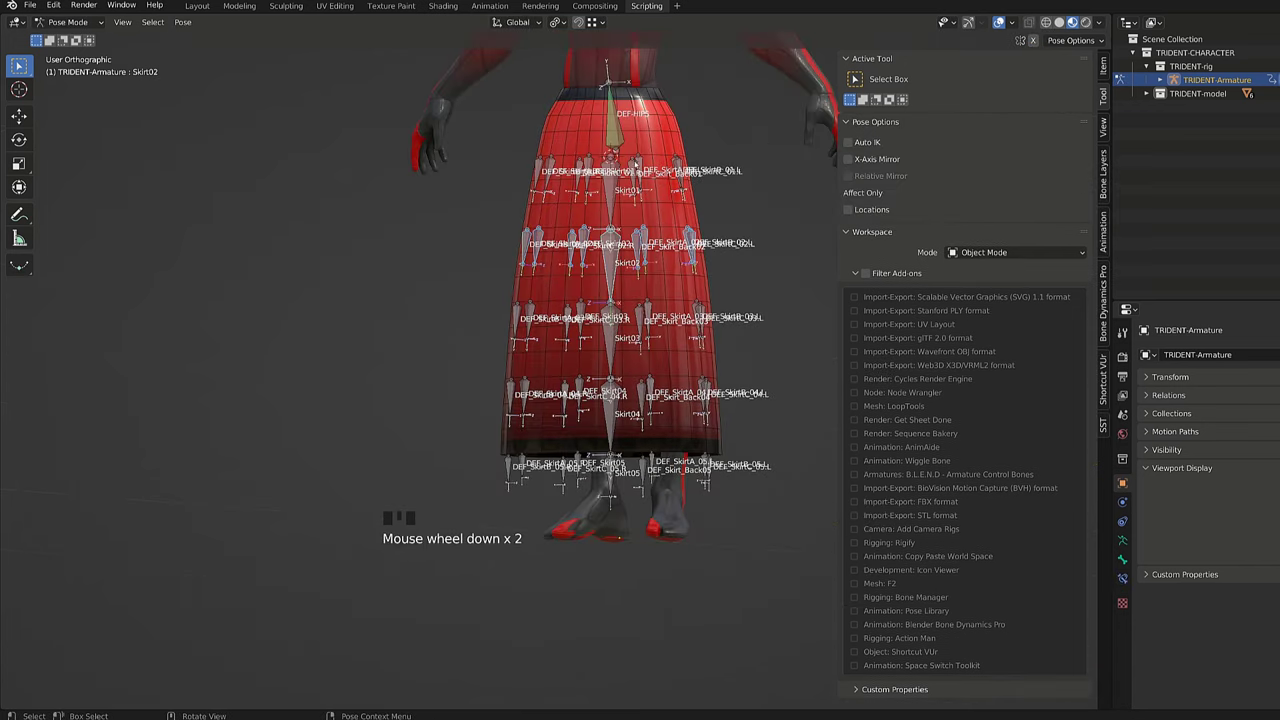
key("g")
right_click(663, 286)
key("r")
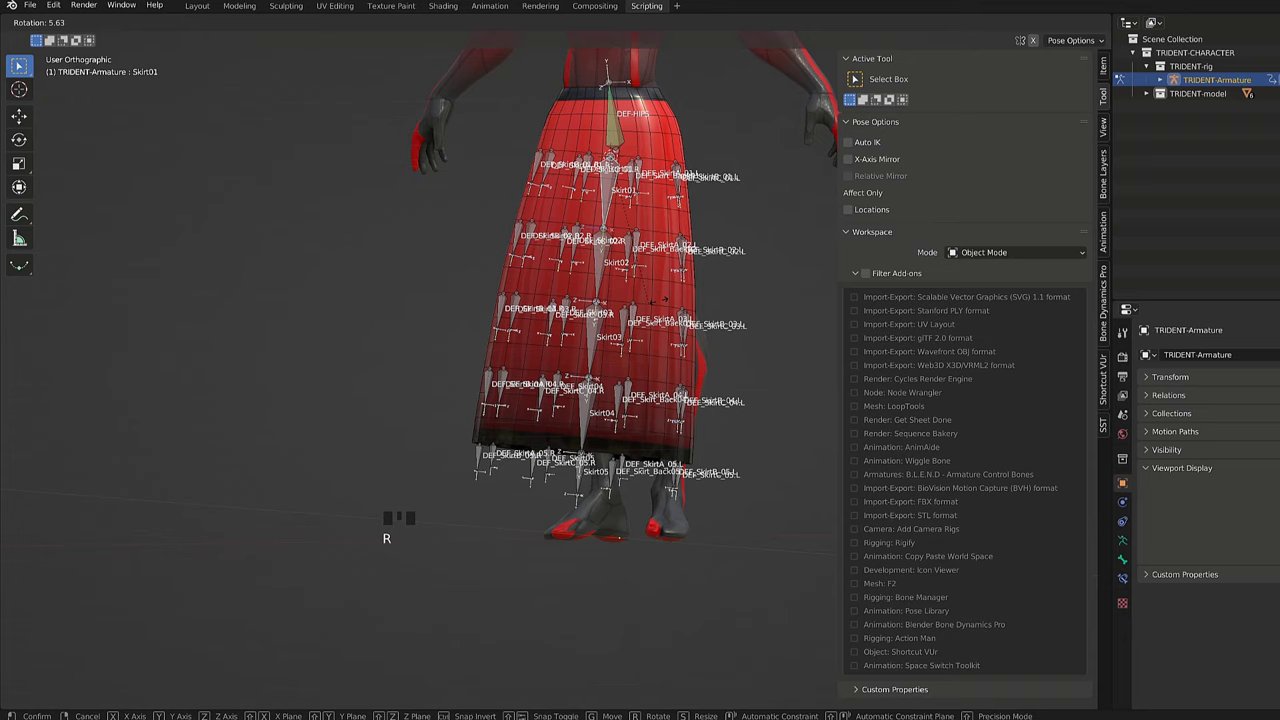
right_click(612, 274)
key("r")
key("s")
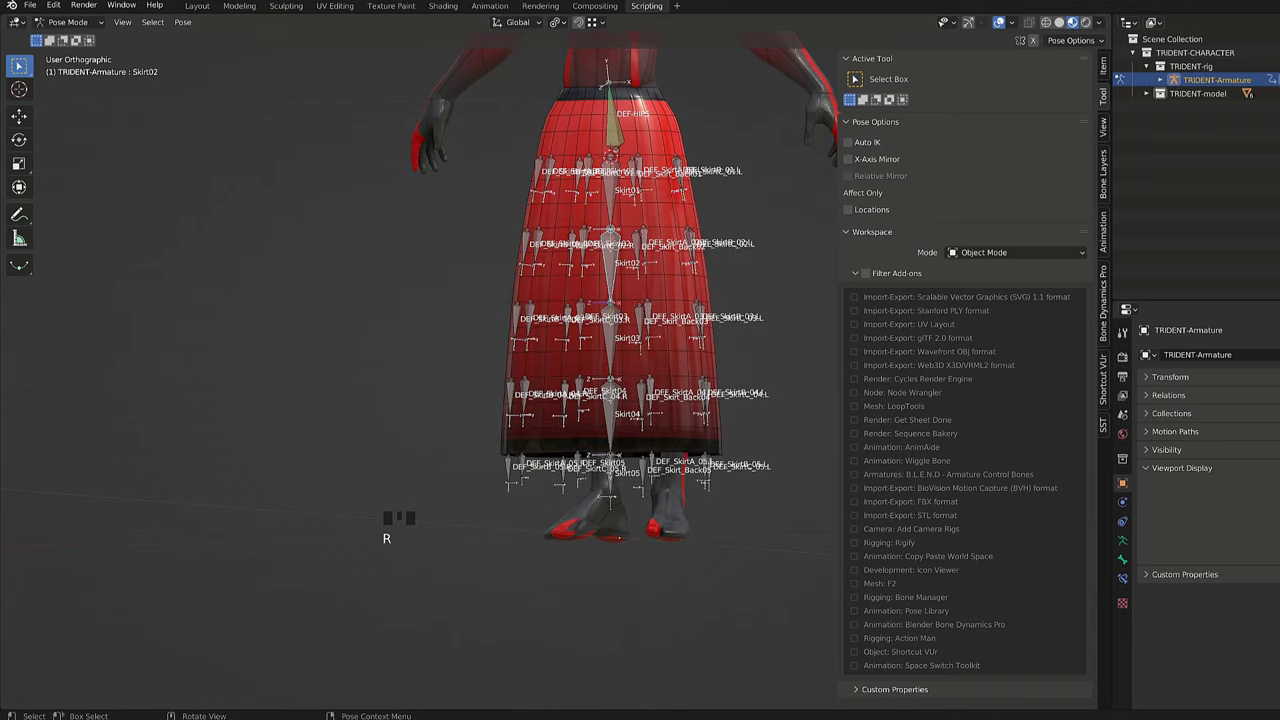
right_click(688, 268)
key("g")
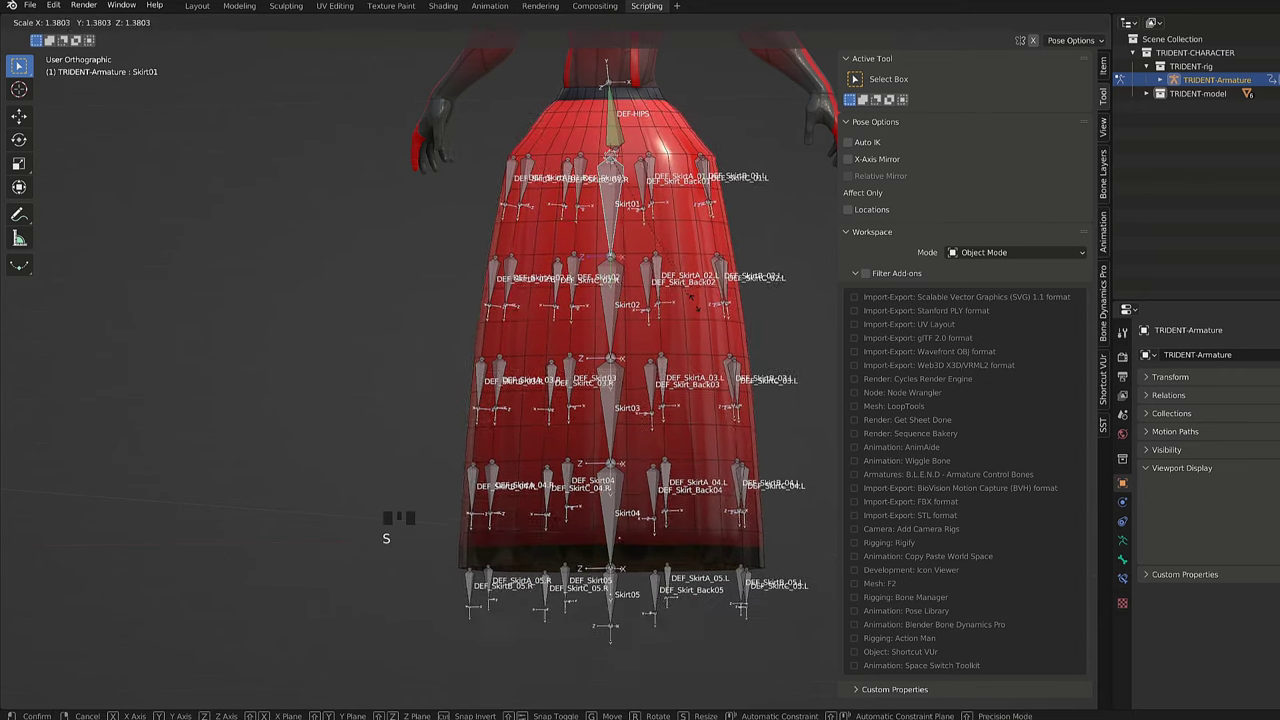
right_click(613, 299)
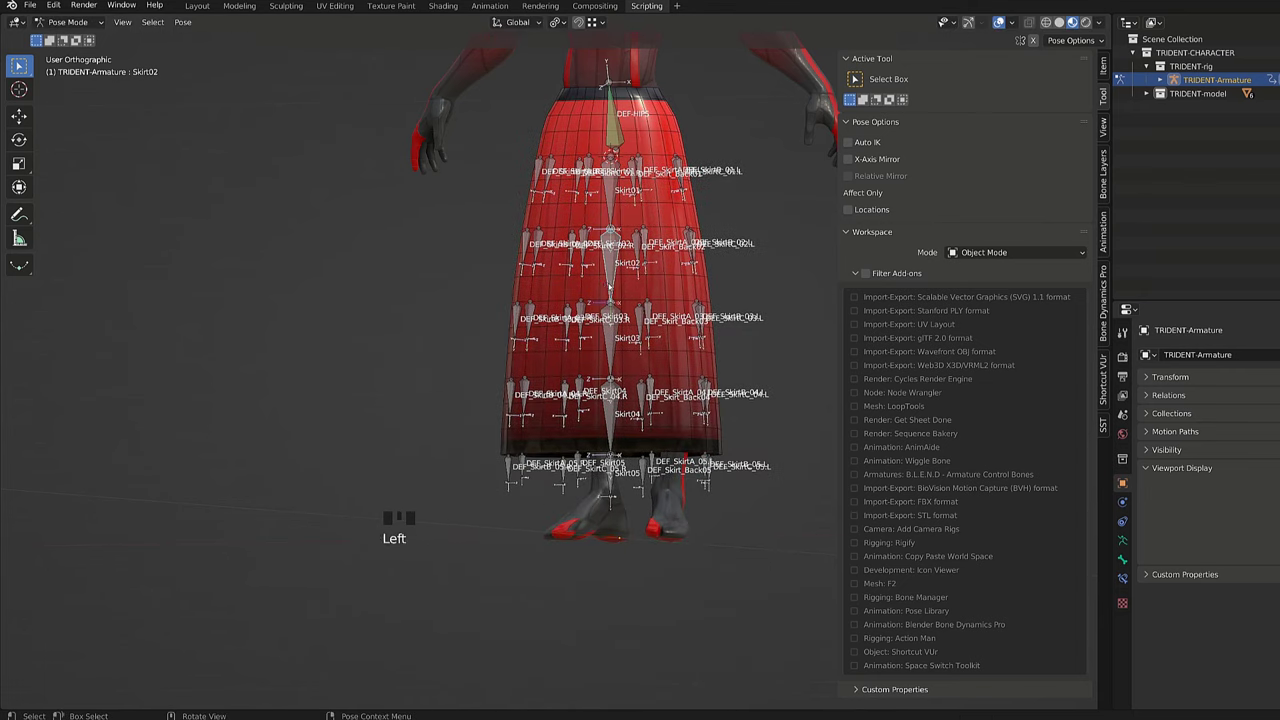
key("g")
left_click(606, 310)
key("s")
Select the right-side and front DEF skirt bones of all five rows in Edit Mode, leaving out the central chain.
left_click_drag(406, 82, 572, 652)
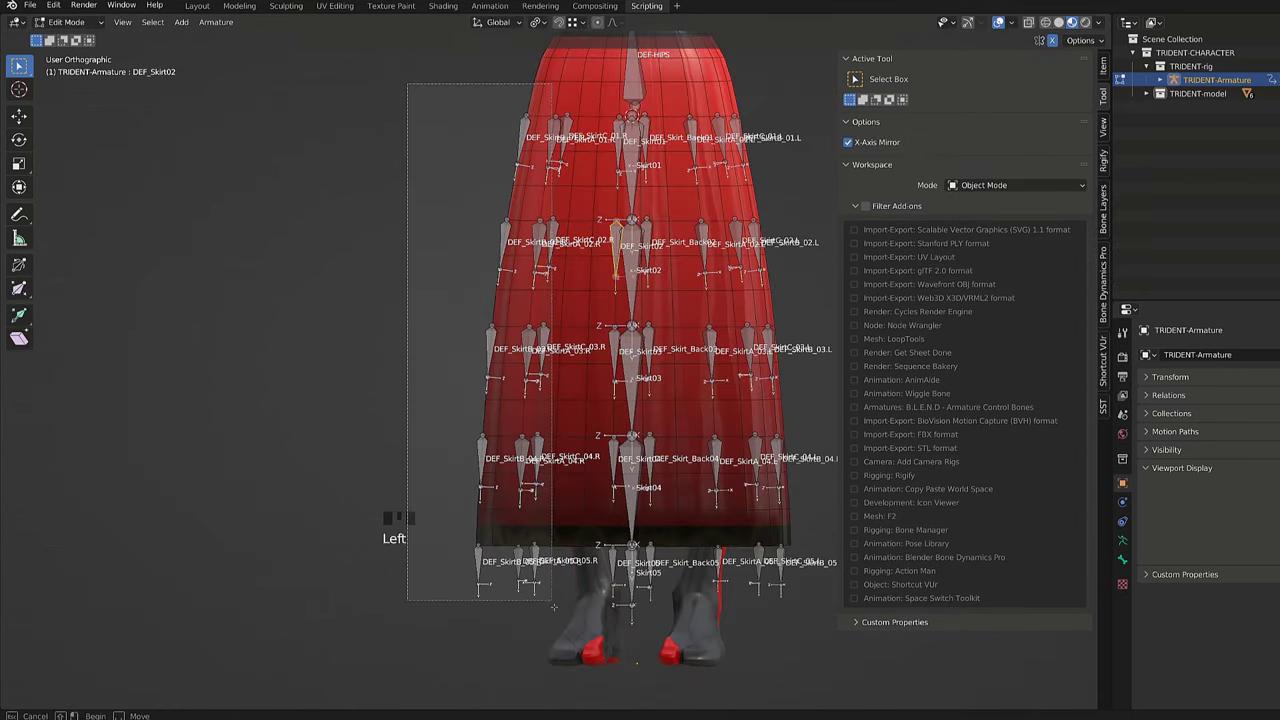
middle_click_drag(574, 598, 540, 562)
key("c")
left_click_drag(514, 542, 508, 590)
right_click(508, 590)
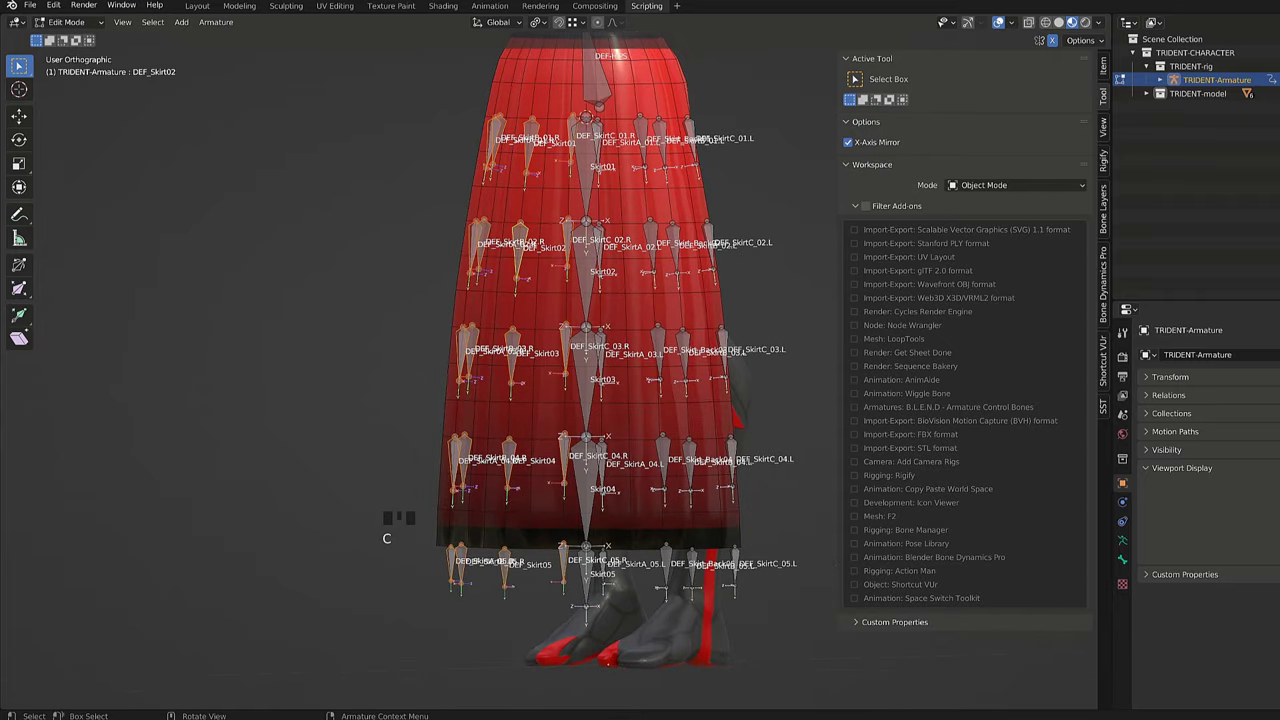
middle_click_drag(512, 590, 620, 608)
Add the left-side and back DEF skirt bones of all five rows to the selection.
key("c")
left_click_drag(697, 136, 707, 147)
right_click(737, 281)
key("b")
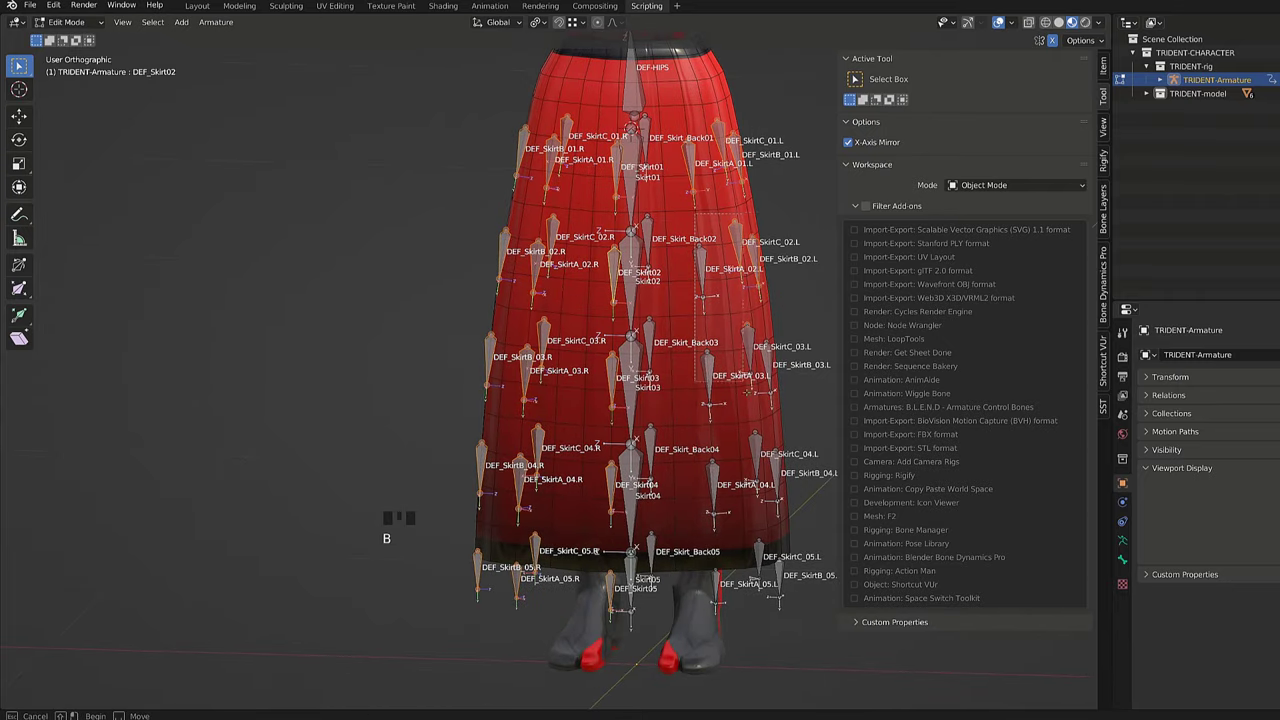
left_click_drag(694, 212, 830, 640)
middle_click_drag(815, 610, 735, 585)
key("b")
left_click_drag(646, 121, 733, 600)
scroll(729, 585, "down", 2)
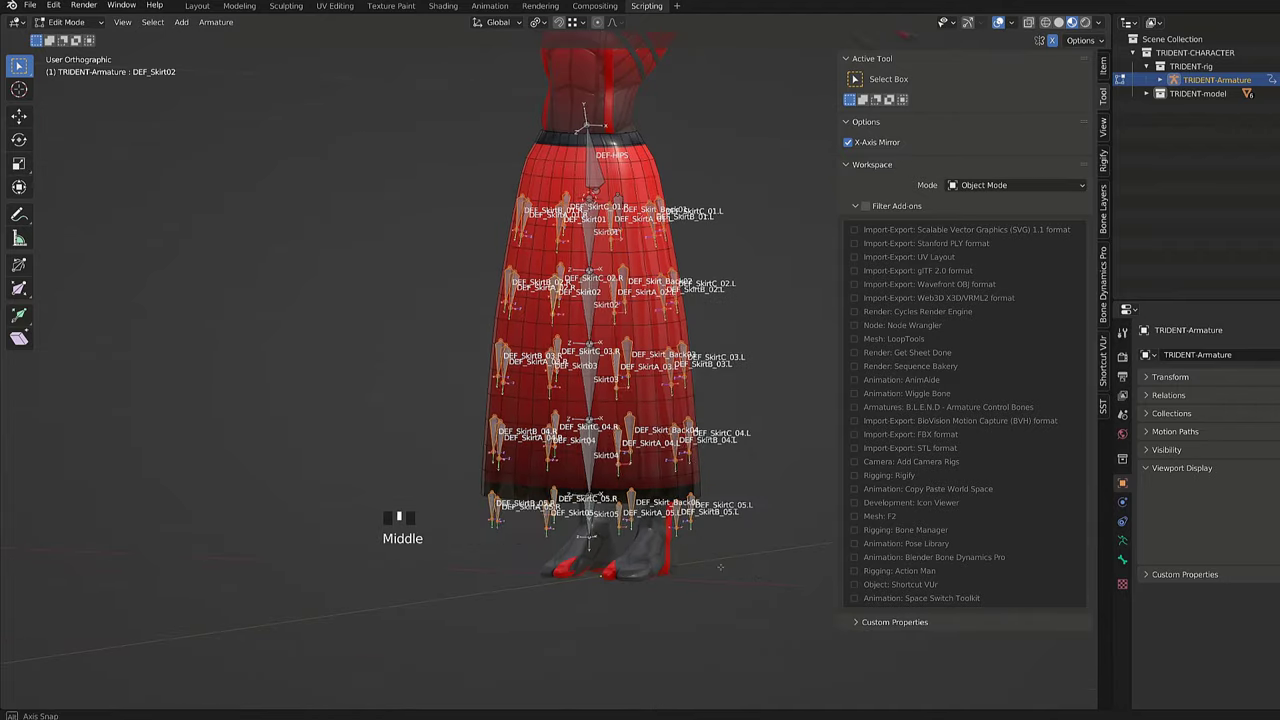
middle_click_drag(729, 585, 565, 565)
key("b")
left_click_drag(541, 201, 609, 320)
middle_click_drag(609, 319, 750, 385)
scroll(791, 404, "up", 2)
Duplicate the selected DEF skirt bones in place, scale the copies to about 0.4 and hide all unselected bones.
key("shift+d")
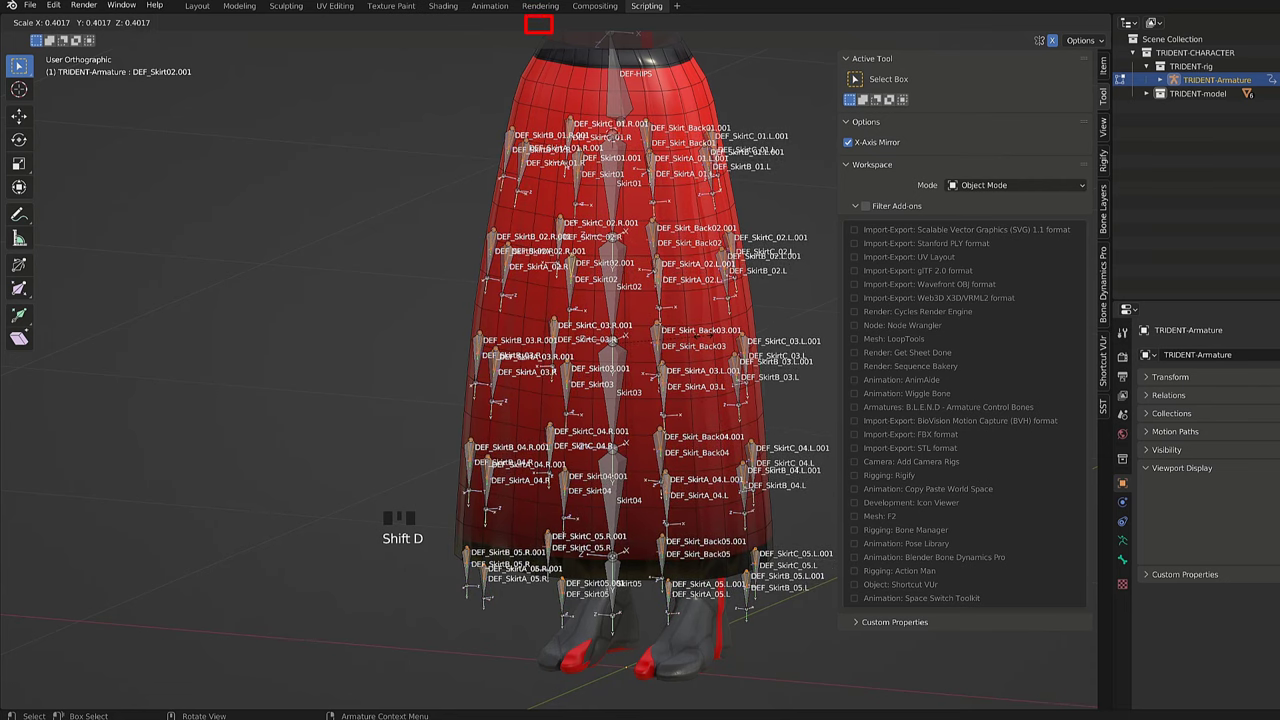
left_click(696, 348)
middle_click_drag(632, 205, 633, 317, "shift")
scroll(660, 343, "up", 2)
key("shift+h")
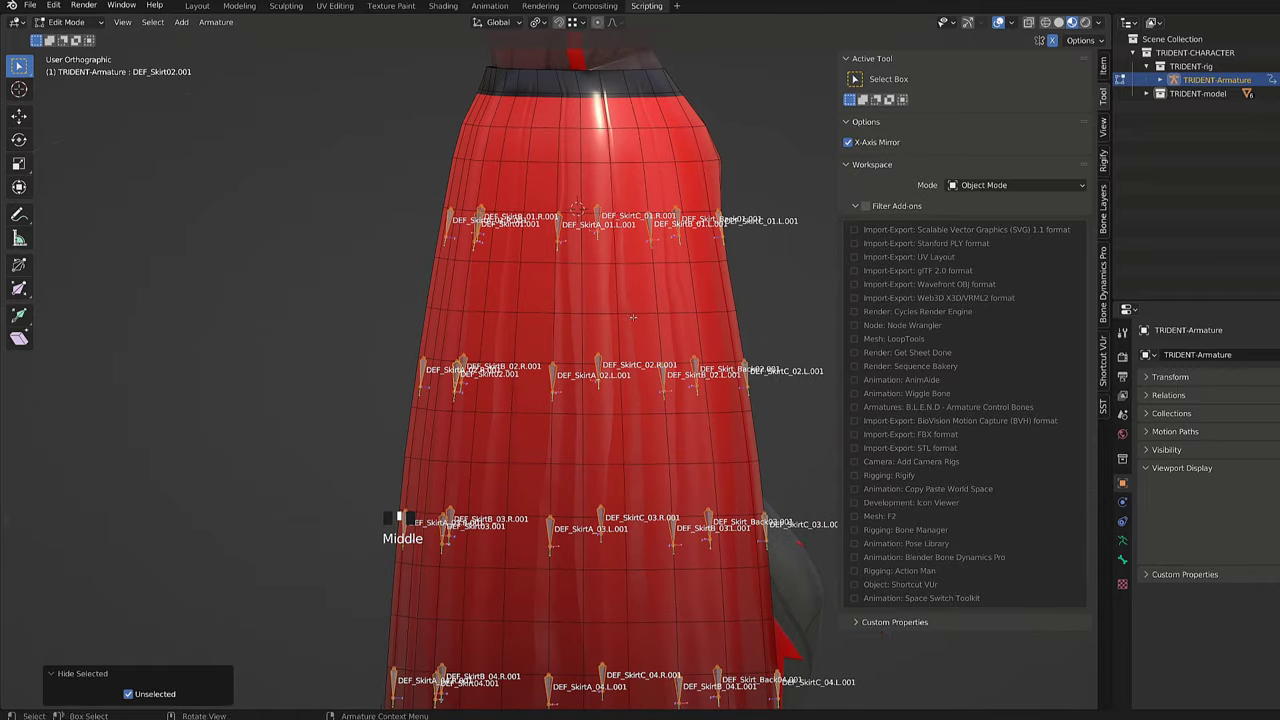
Batch rename the duplicated bones, replacing DEF with MCH and removing the .001 suffix.
key("ctrl+F2")
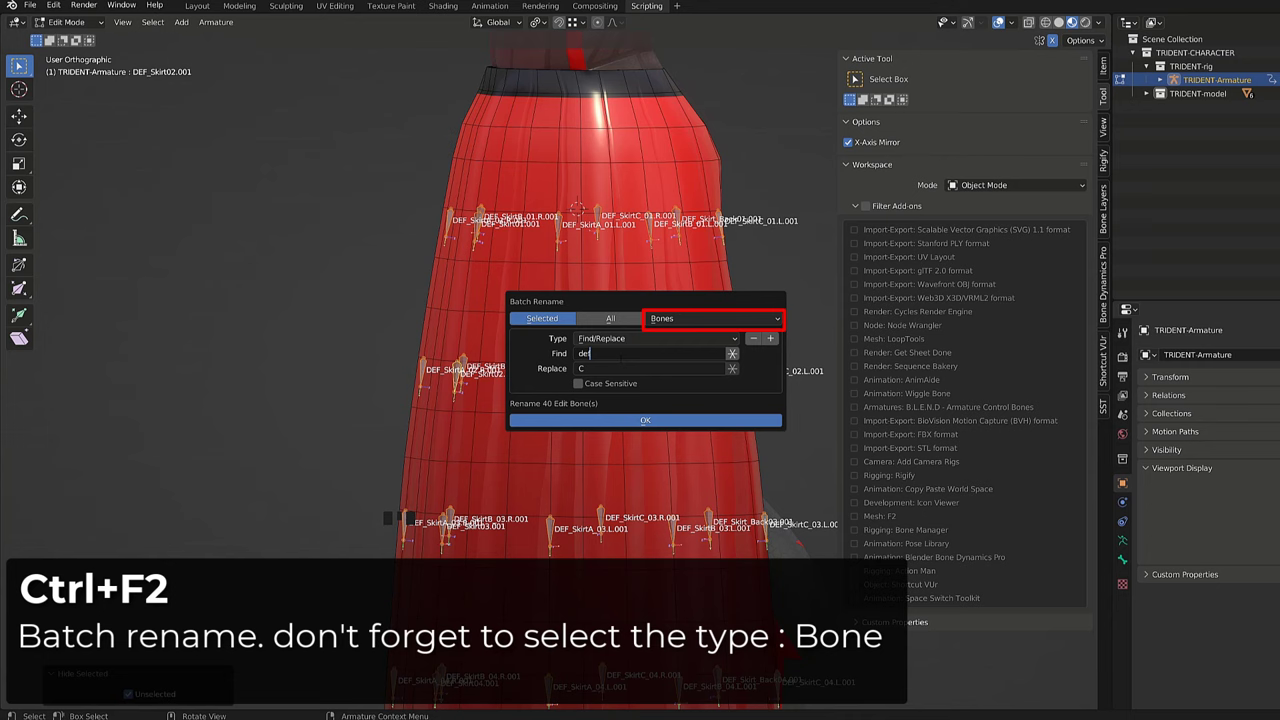
type("MCH")
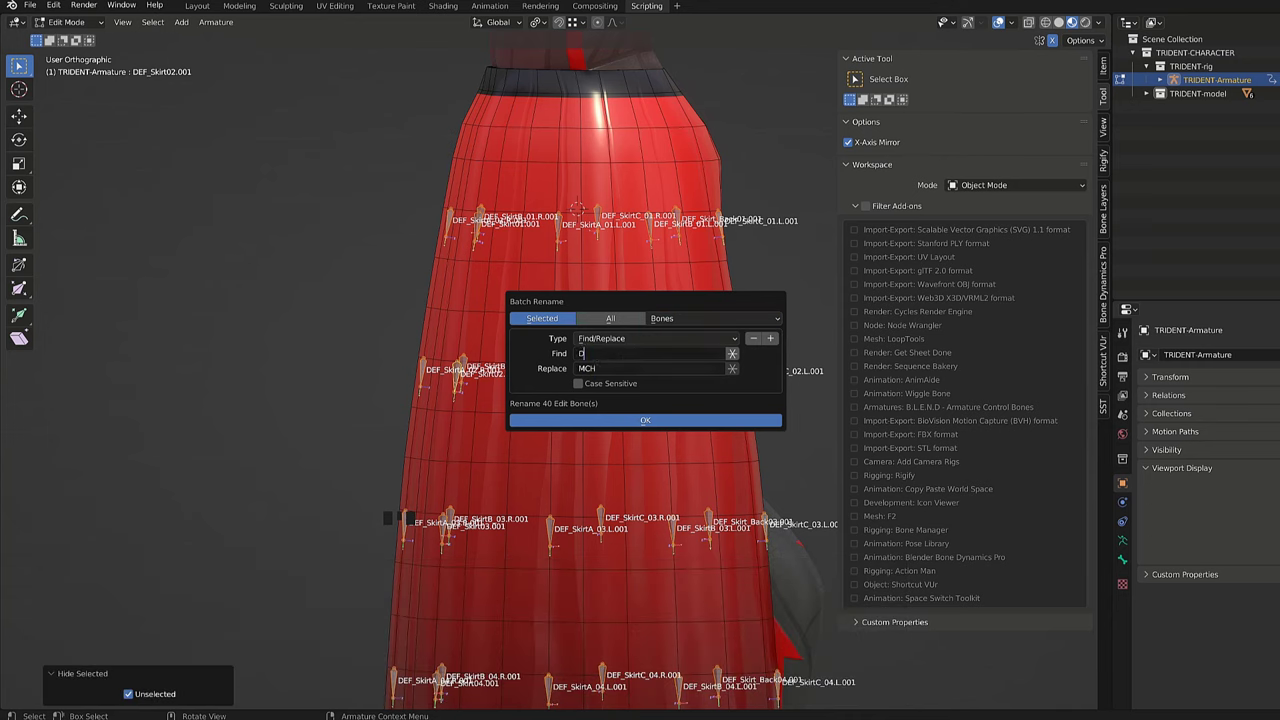
left_click(636, 420)
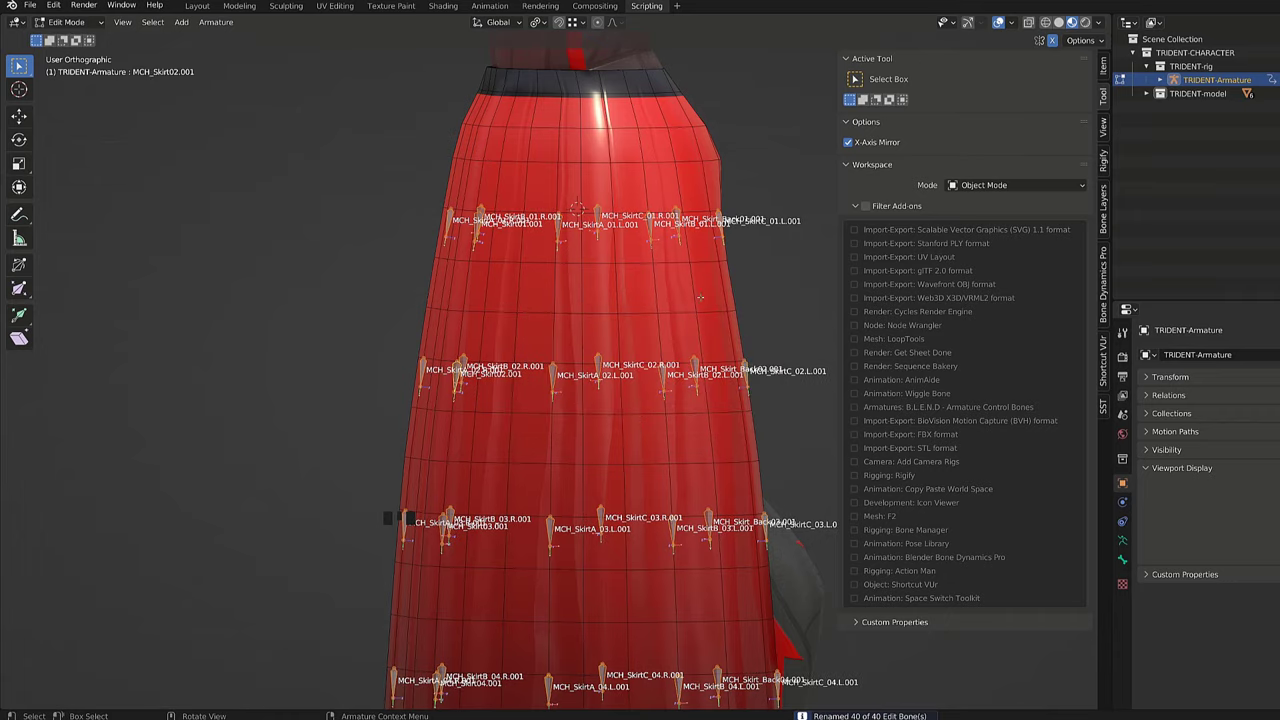
key("ctrl+F2")
Add a Copy Scale constraint to MCH_SkirtC_01.R in Pose Mode.
middle_click_drag(520, 222, 576, 216)
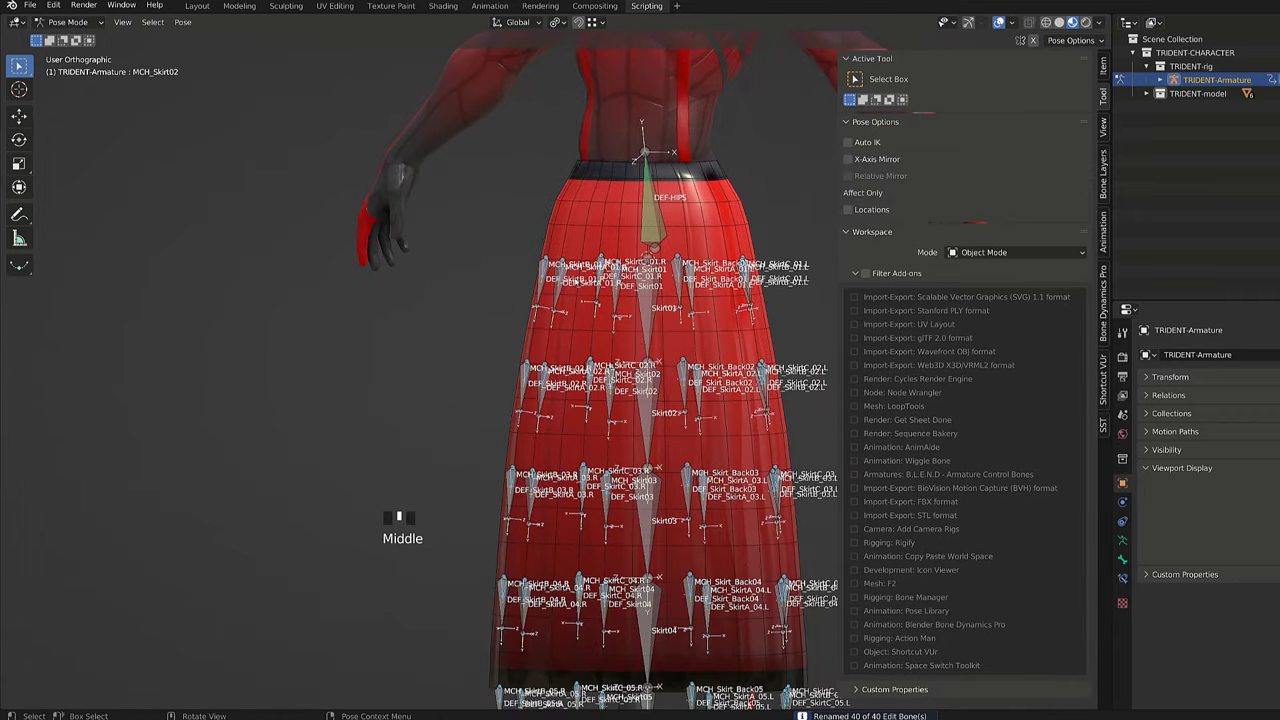
scroll(576, 216, "up", 3)
middle_click_drag(650, 201, 594, 213)
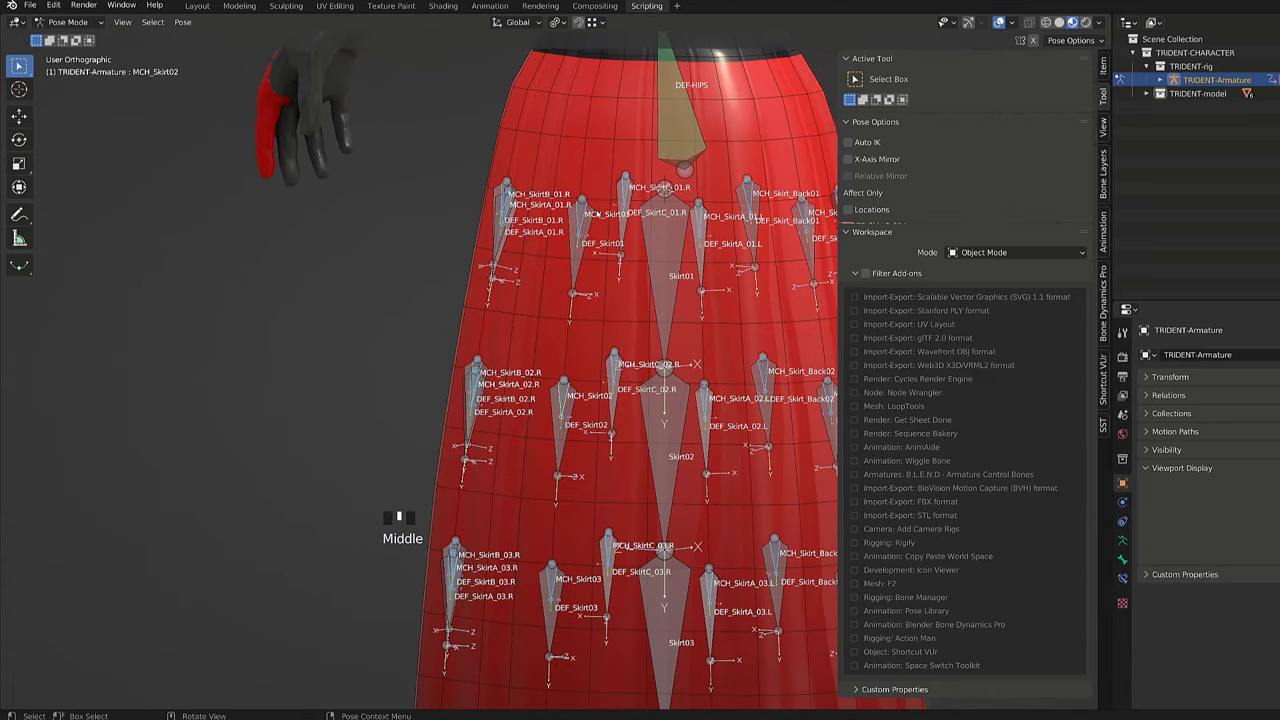
left_click(613, 222)
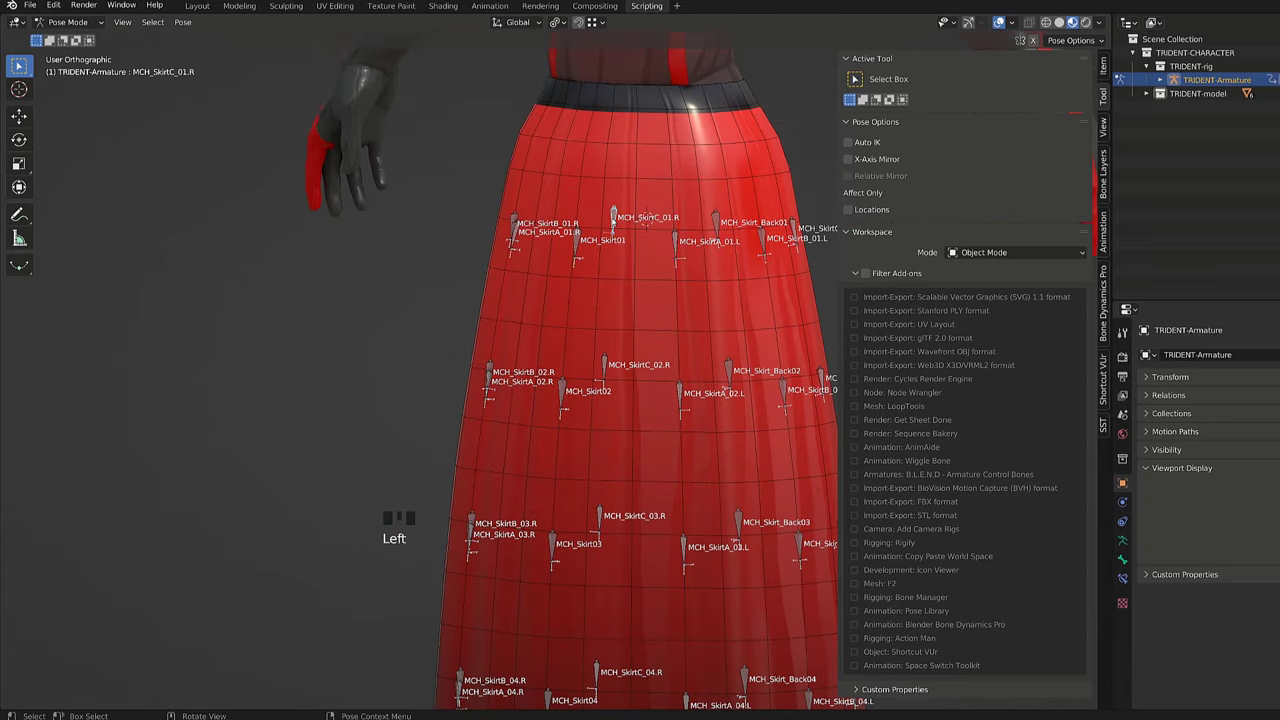
left_click(1122, 578)
left_click(1243, 360)
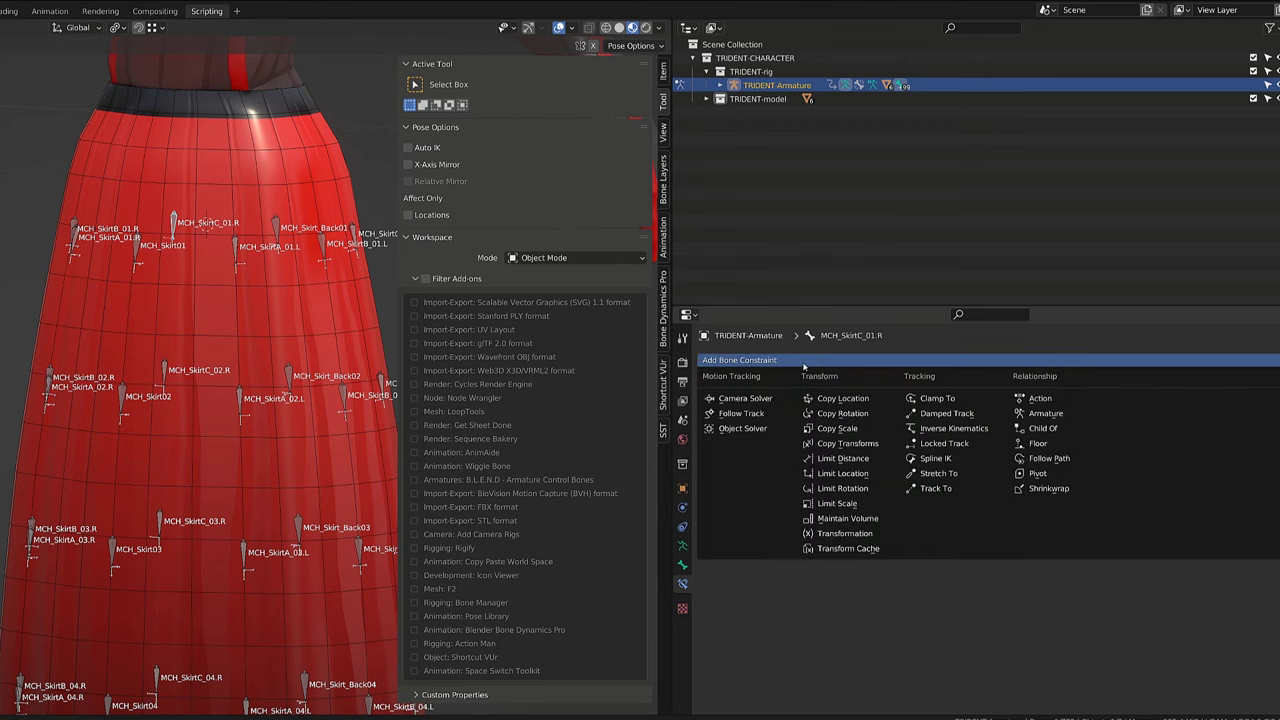
left_click(877, 428)
Set the Copy Scale constraint's target to TRIDENT-Armature and its bone to ROOT.
left_click(977, 403)
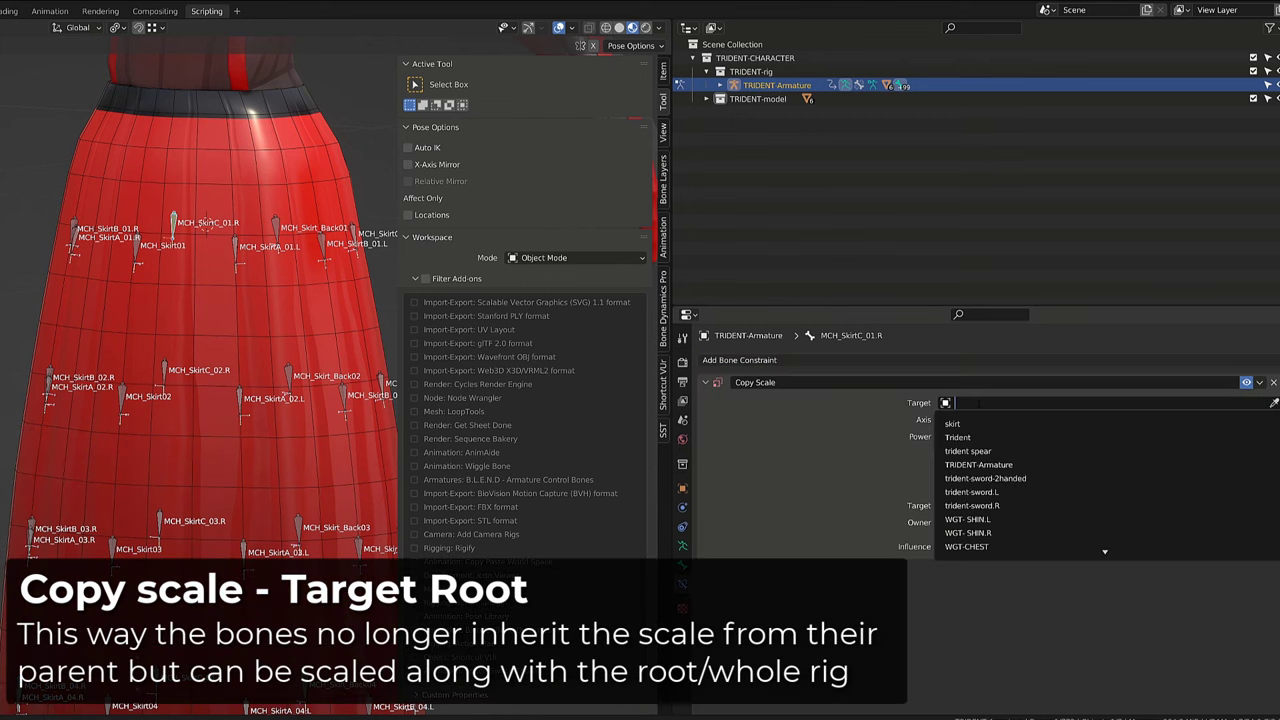
type("AR")
key("Down")
key("Down")
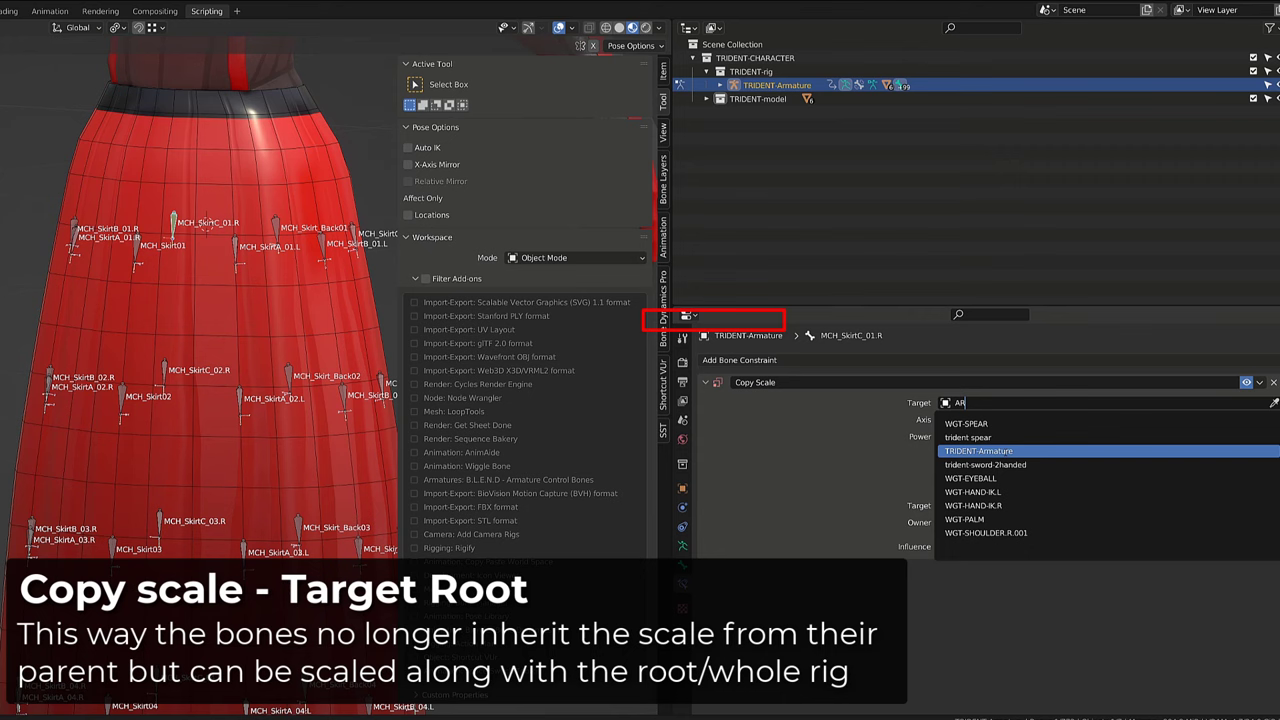
left_click(992, 448)
left_click(985, 420)
type("ROOT")
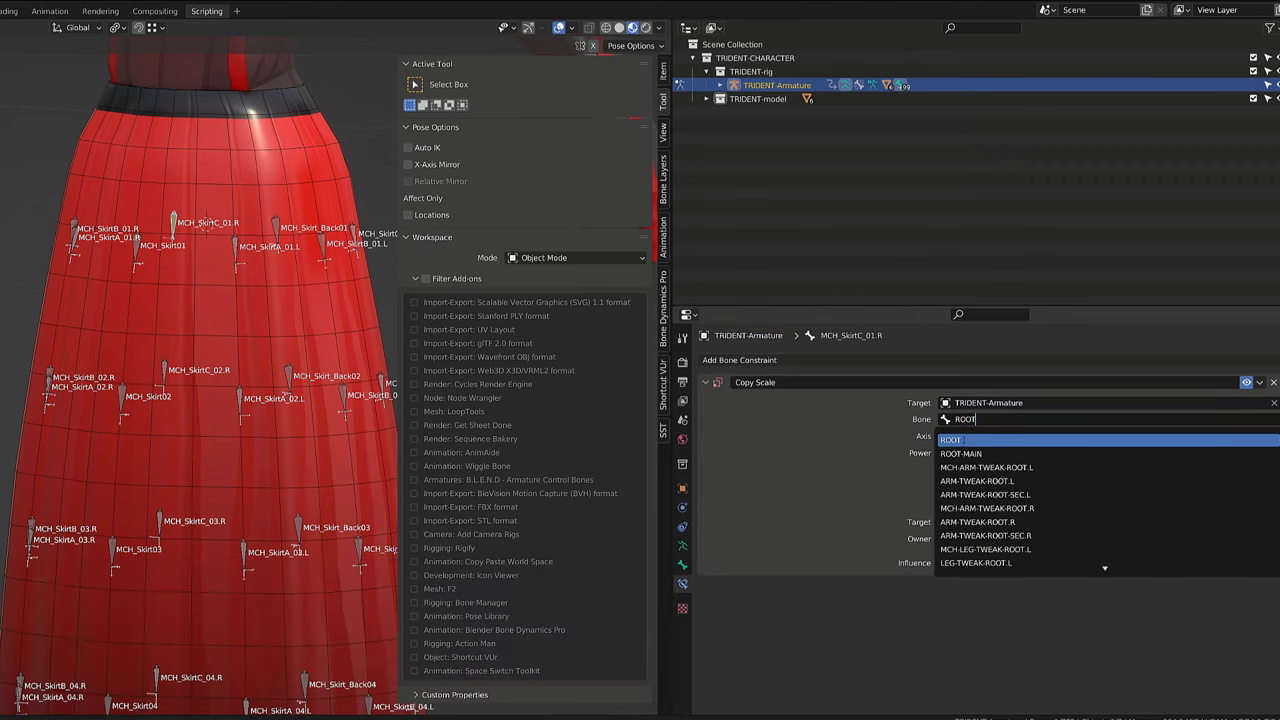
key("Return")
Copy the Copy Scale constraint from MCH_SkirtC_01.R to all the other MCH skirt bones.
scroll(179, 427, "down", 4)
scroll(179, 427, "up", 3)
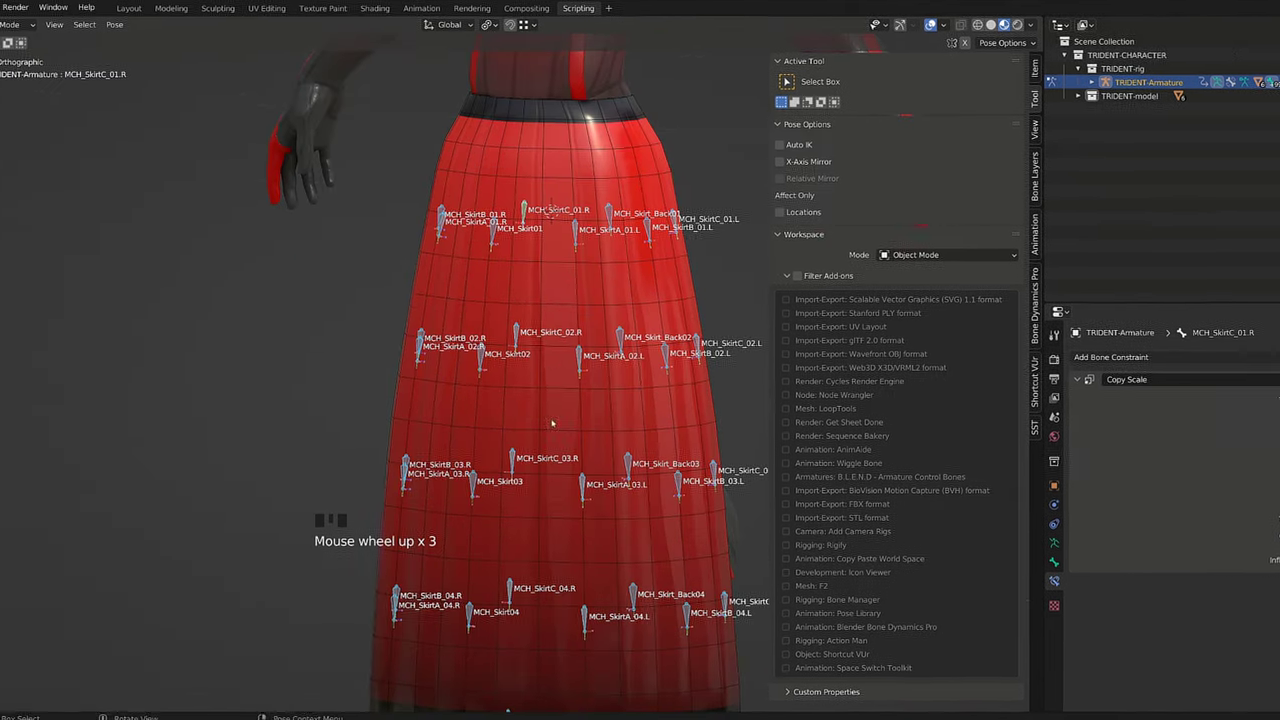
middle_click_drag(552, 423, 557, 430)
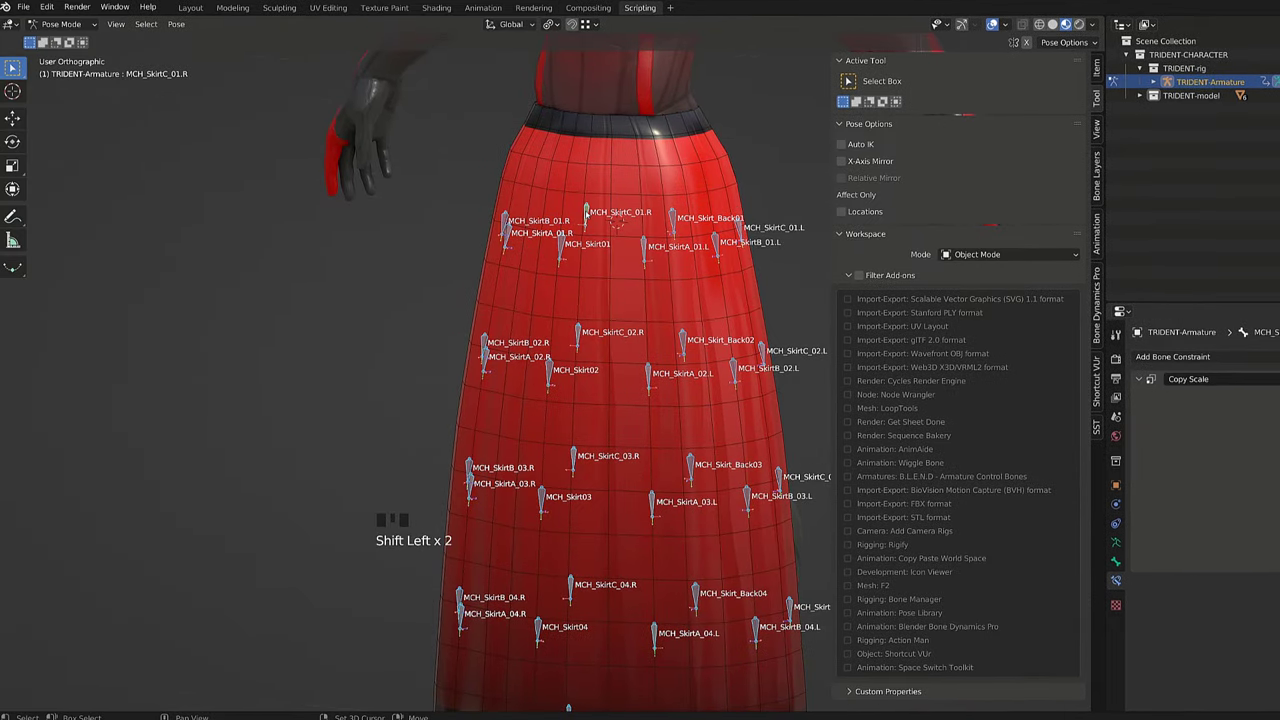
left_click(180, 25)
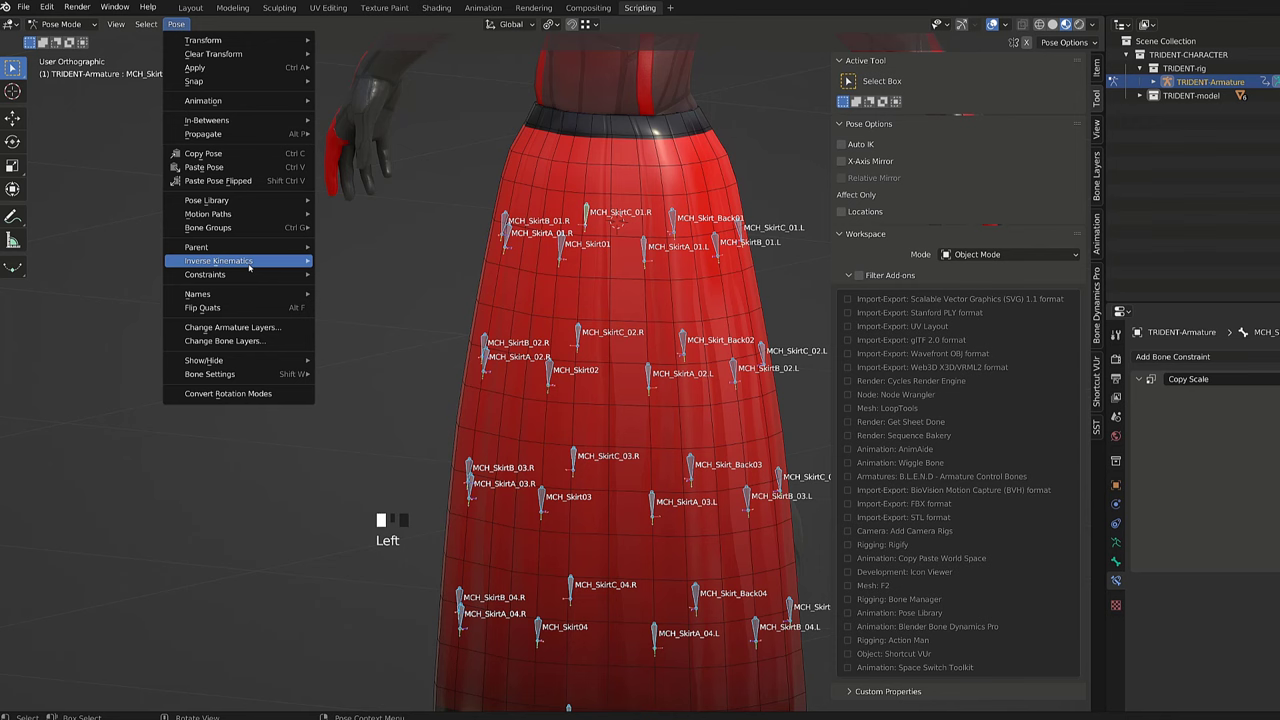
mouse_move(251, 277)
left_click(384, 289)
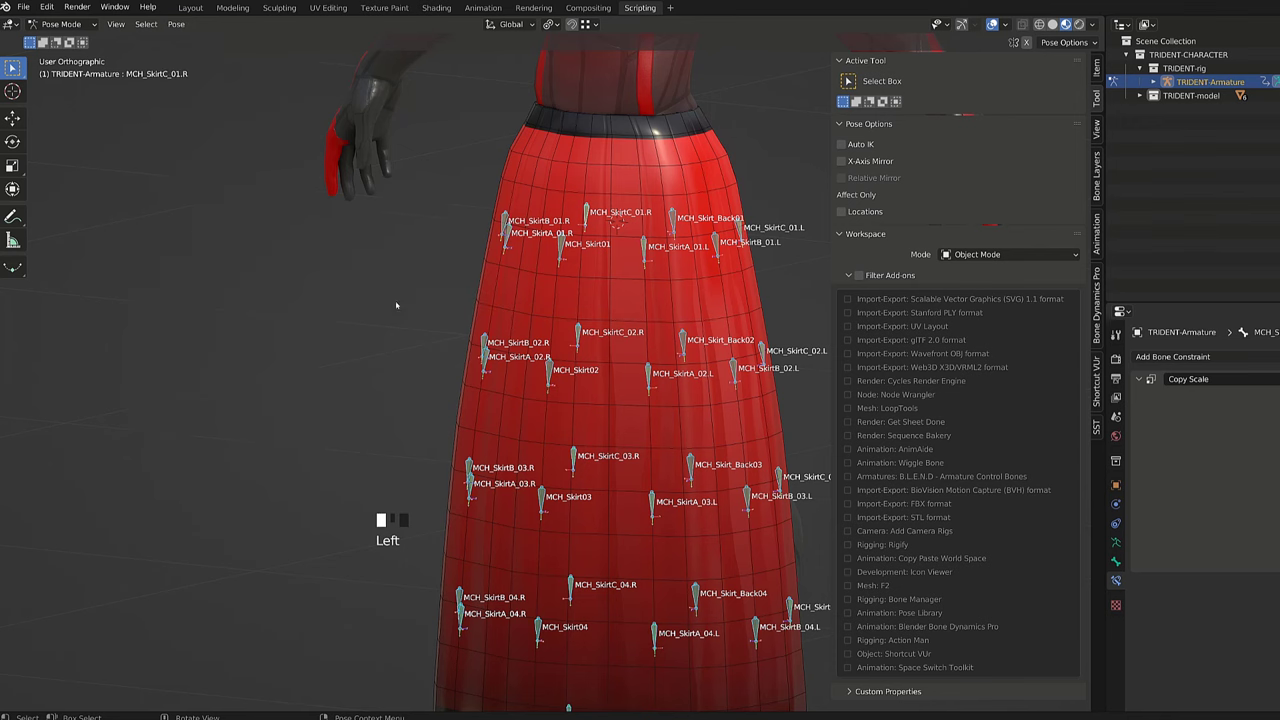
middle_click_drag(748, 463, 651, 386)
left_click(656, 349)
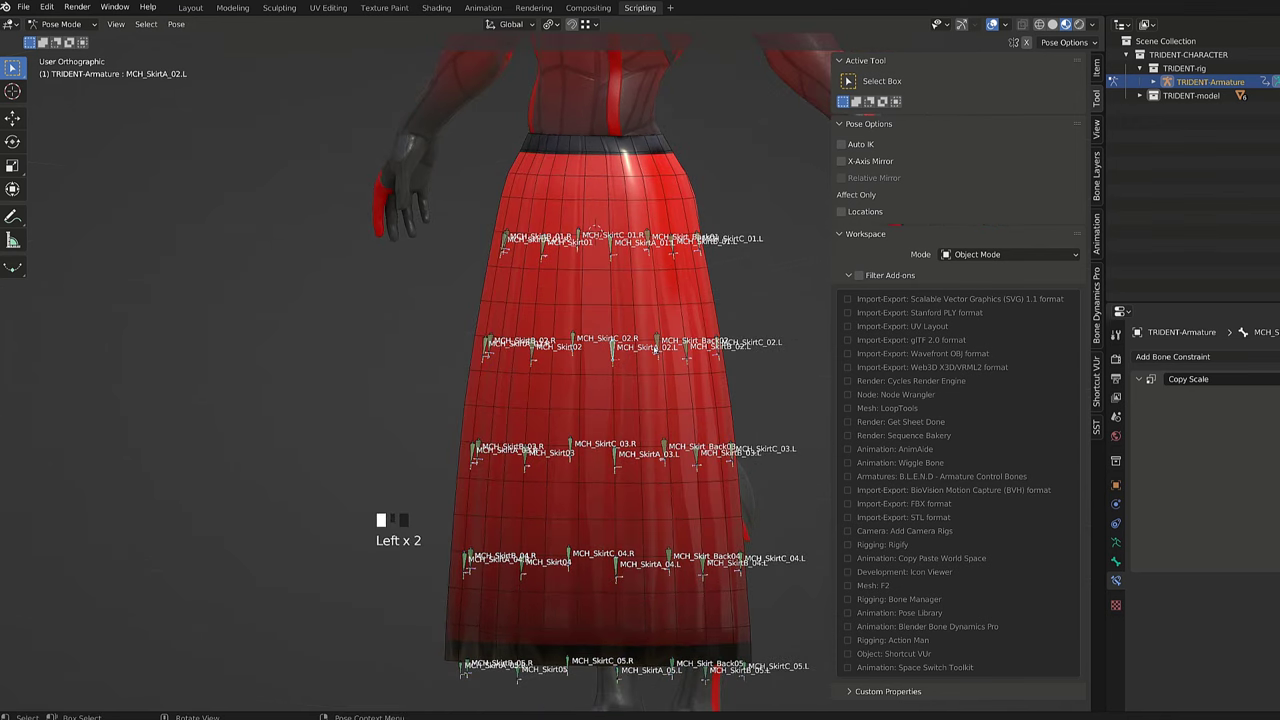
Reveal the hidden bones in Edit Mode and parent DEF_SkirtB_01.R to MCH_SkirtB_01.R with Keep Offset.
middle_click_drag(728, 354, 655, 268)
scroll(741, 360, "up", 2)
key("alt+h")
scroll(620, 277, "up", 2)
key("Tab")
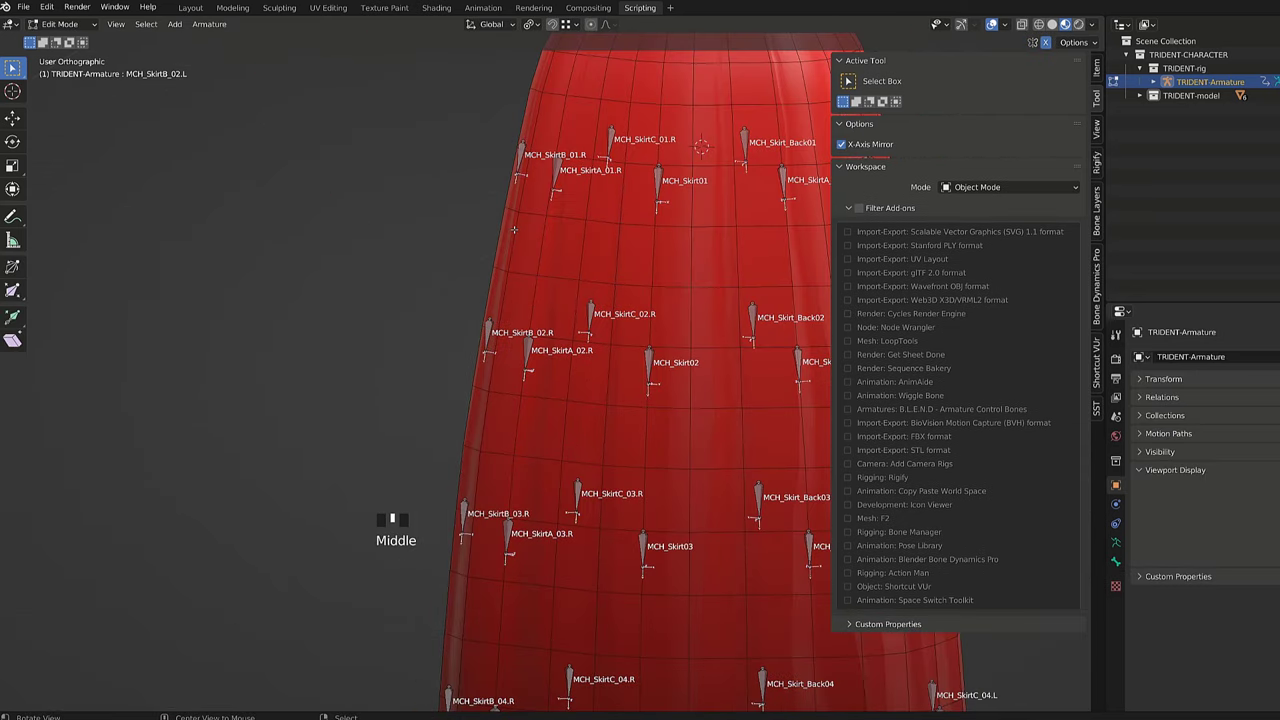
key("alt+h")
left_click(519, 176)
left_click(519, 176, "shift")
right_click(482, 148, "alt+shift")
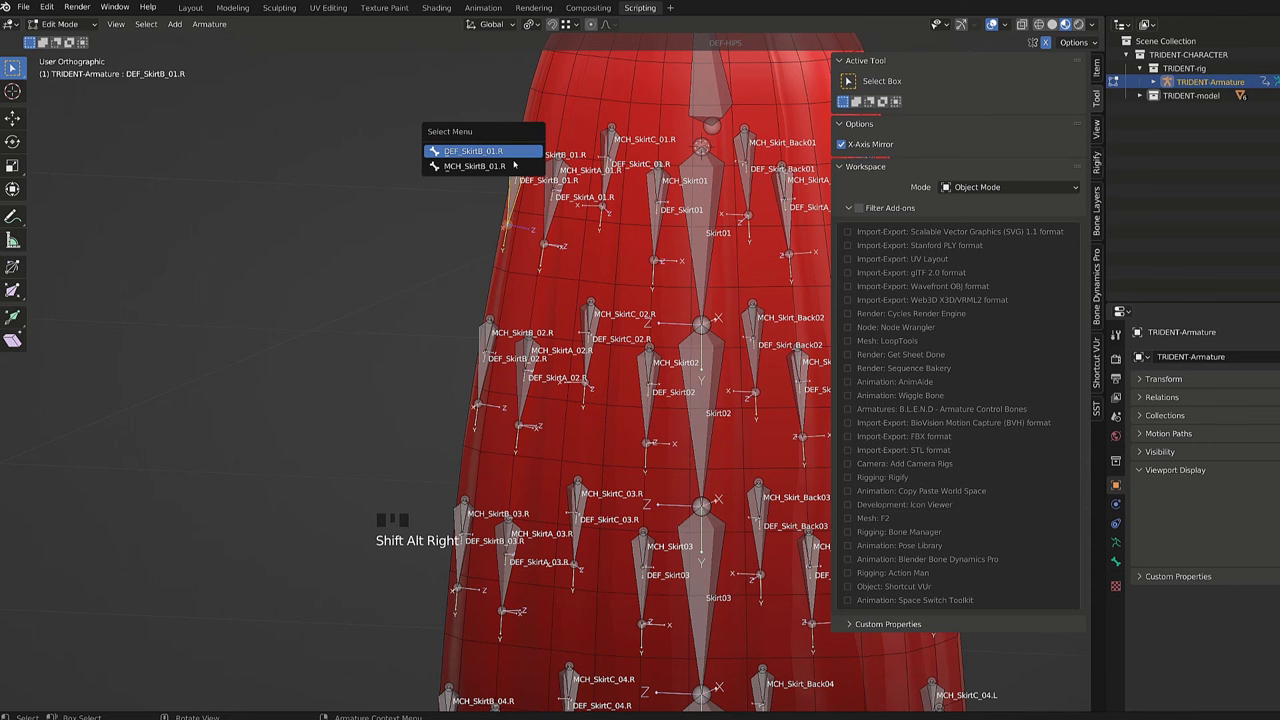
left_click(482, 145)
key("ctrl+p")
left_click(476, 171)
Parent DEF_SkirtA_01.R to MCH_SkirtA_01.R with Keep Offset and hide the pair.
scroll(537, 179, "up", 3)
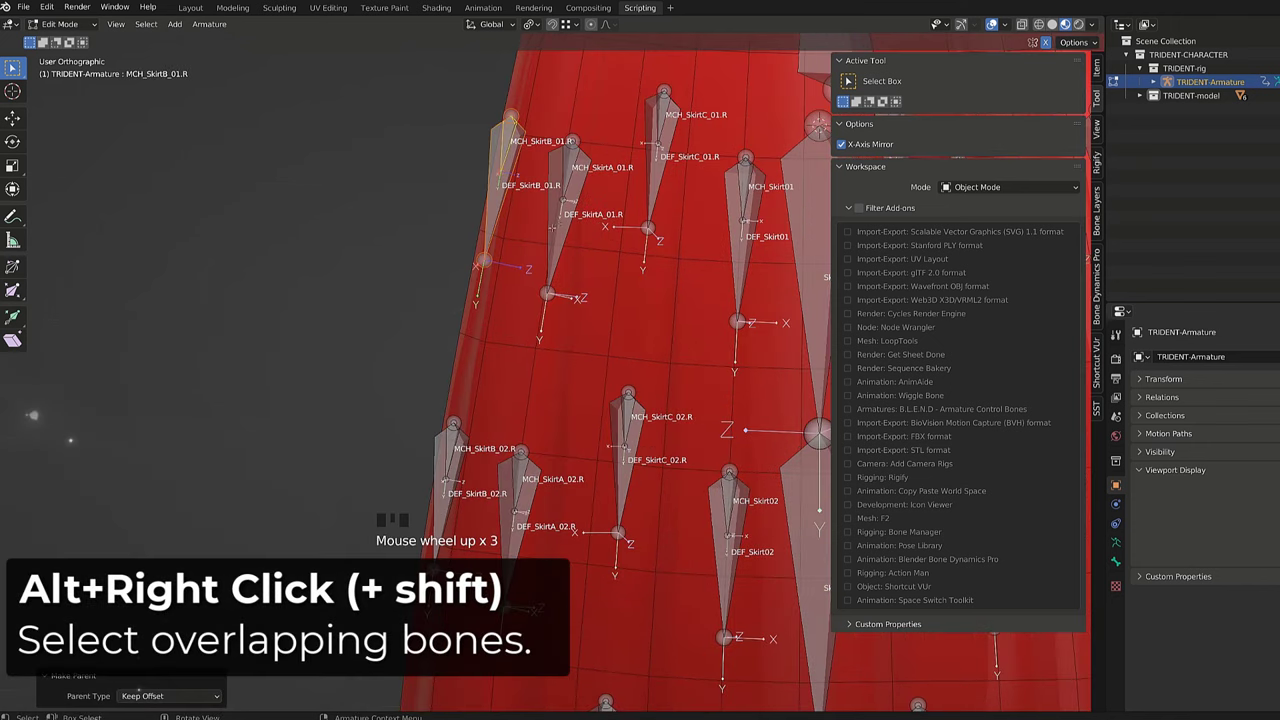
left_click(570, 175)
left_click(570, 175, "shift")
left_click(570, 175, "shift")
left_click(570, 175, "shift")
left_click(570, 175, "shift")
key("ctrl+p")
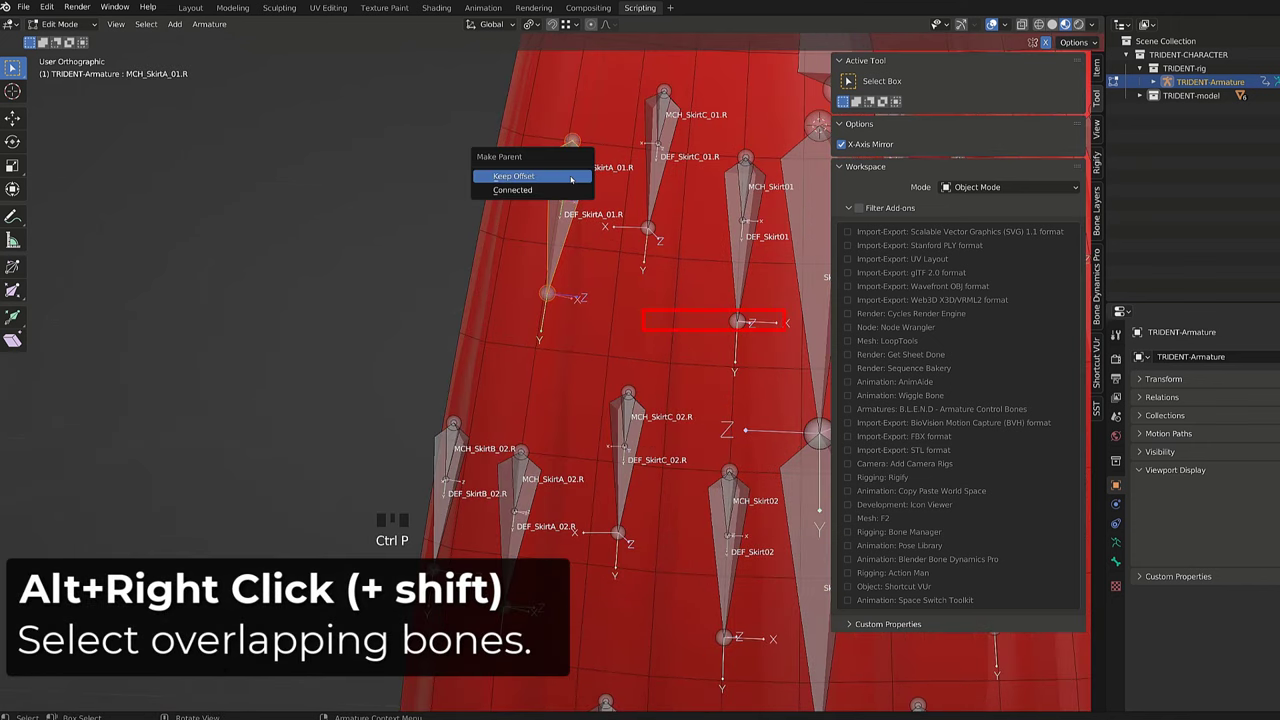
left_click(571, 176)
key("h")
Parent DEF_SkirtC_01.R to MCH_SkirtC_01.R and DEF_Skirt01 to MCH_Skirt01, hiding each finished pair.
left_click(657, 121)
right_click(657, 121, "alt+shift")
left_click(657, 117)
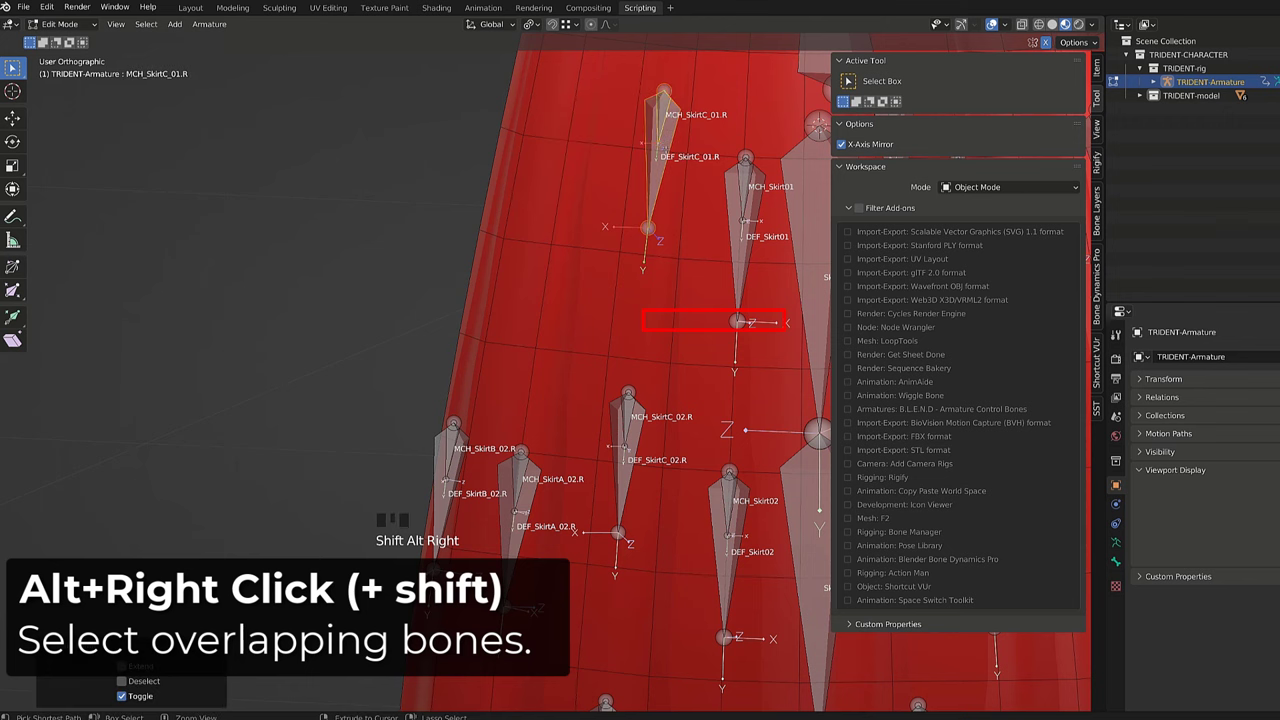
key("h")
left_click(744, 183)
right_click(744, 183, "alt+shift")
left_click(744, 181)
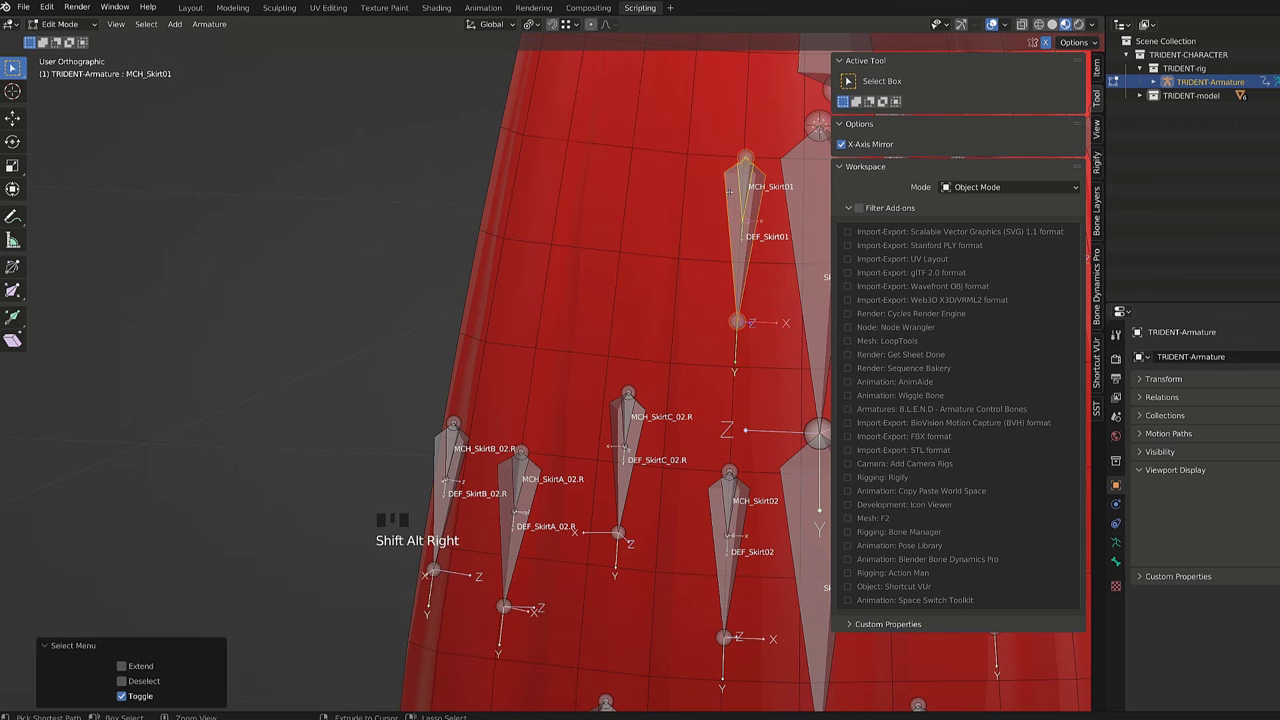
key("h")
Reveal all hidden bones and rotate the Skirt01 control by about 29.3° in Pose Mode.
key("alt+h")
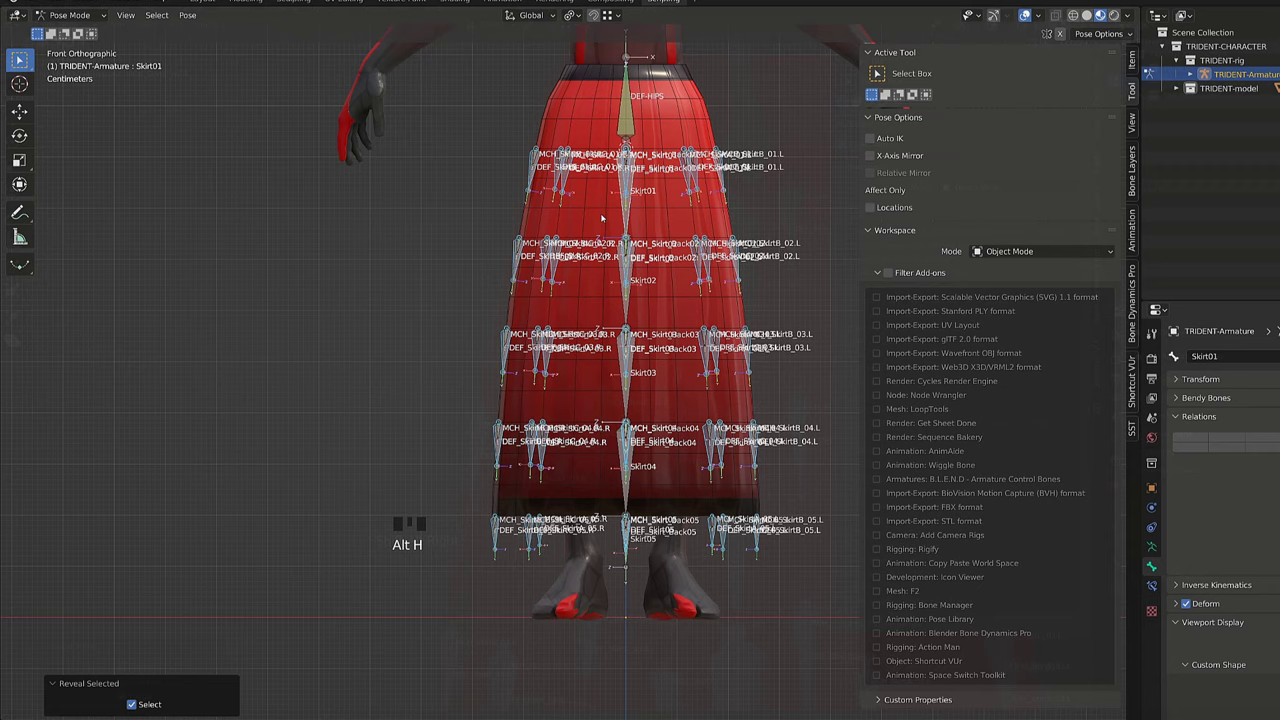
left_click(615, 200)
middle_click_drag(615, 300, 615, 450, "shift")
scroll(615, 400, "up", 3)
key("r")
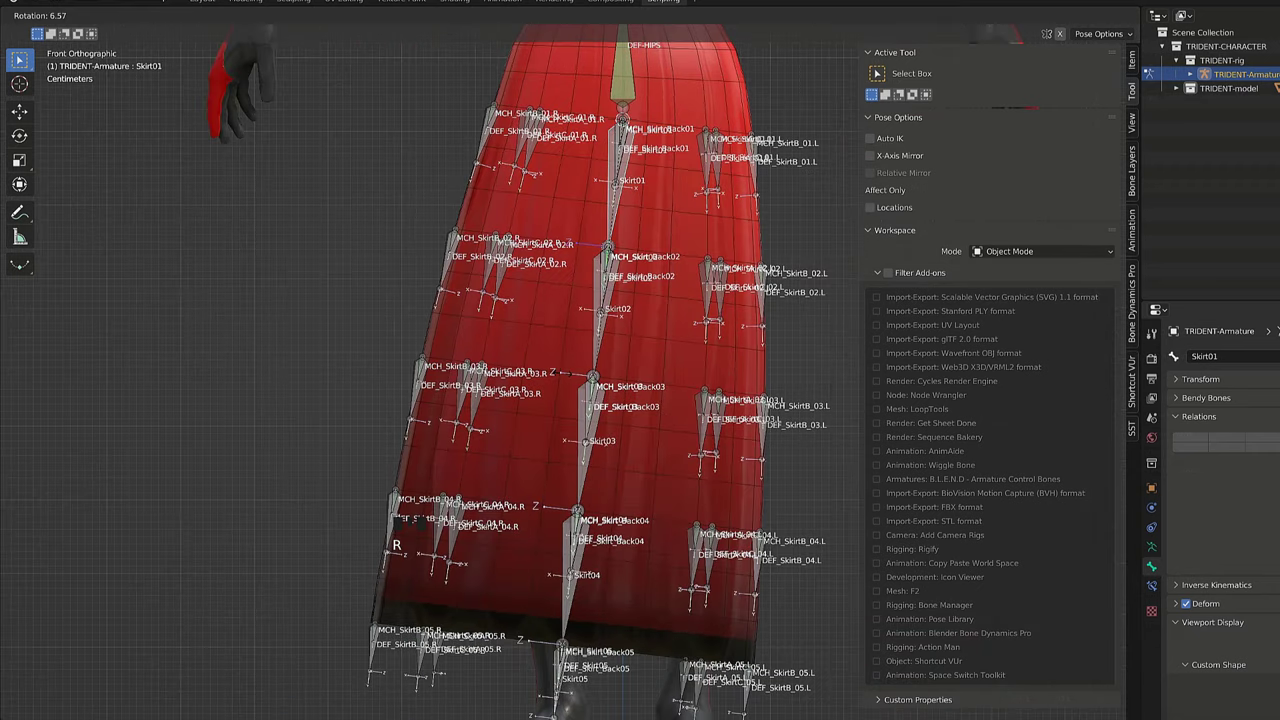
left_click(410, 521)
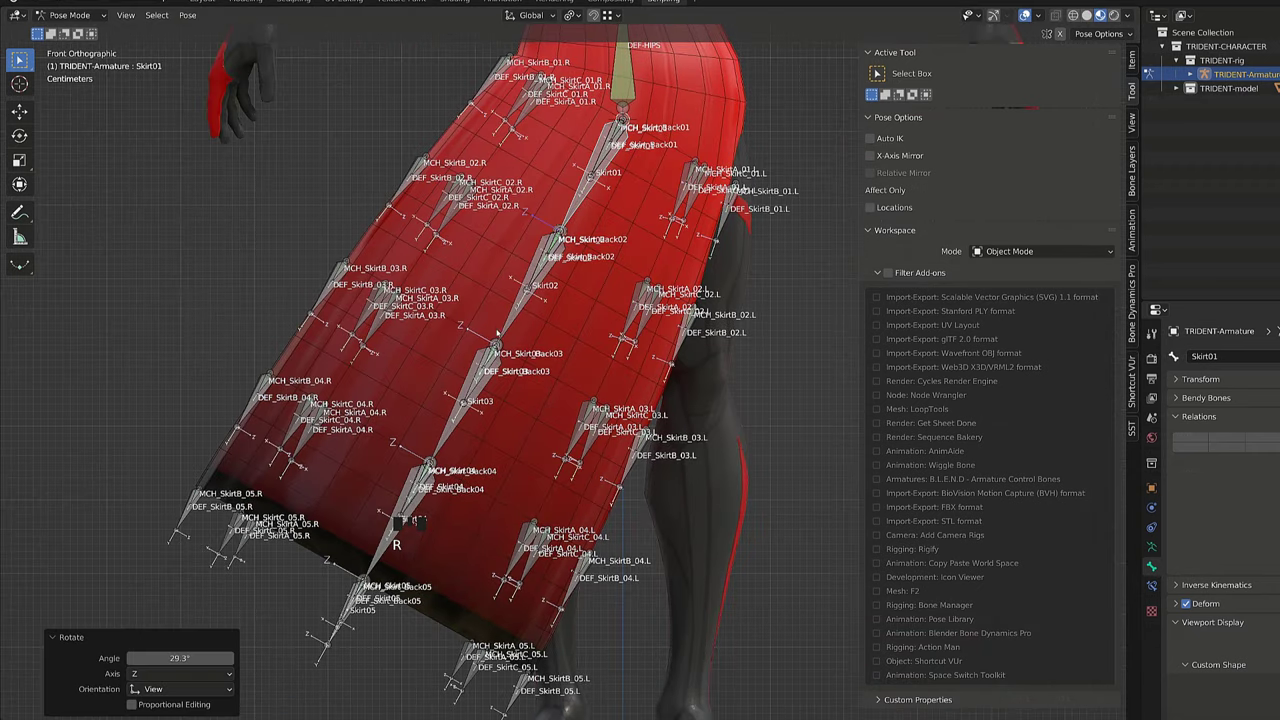
Rotate Skirt02, Skirt03 and Skirt04 one by one to bend the skirt chain into an S-curve, turning Skirt04 about 27.4°.
left_click(512, 321)
key("r")
left_click(568, 335)
left_click(577, 408)
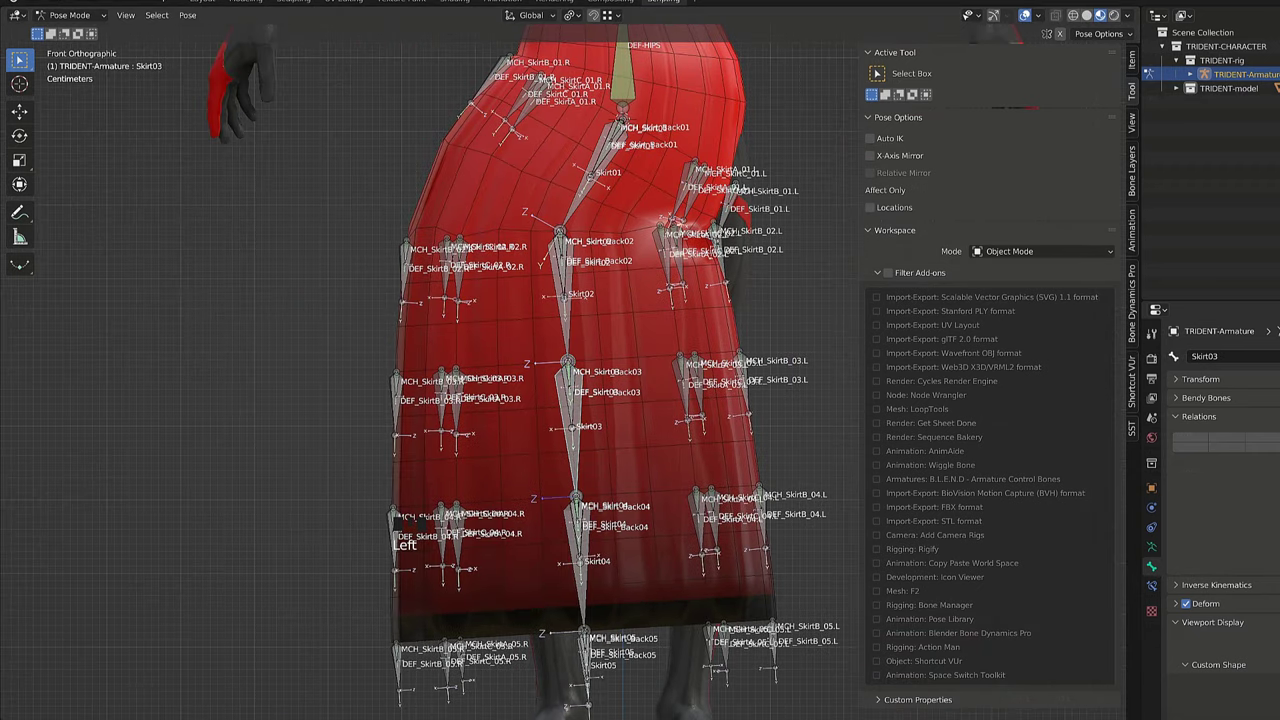
key("r")
left_click(659, 433)
left_click(707, 520)
key("r")
left_click(680, 577)
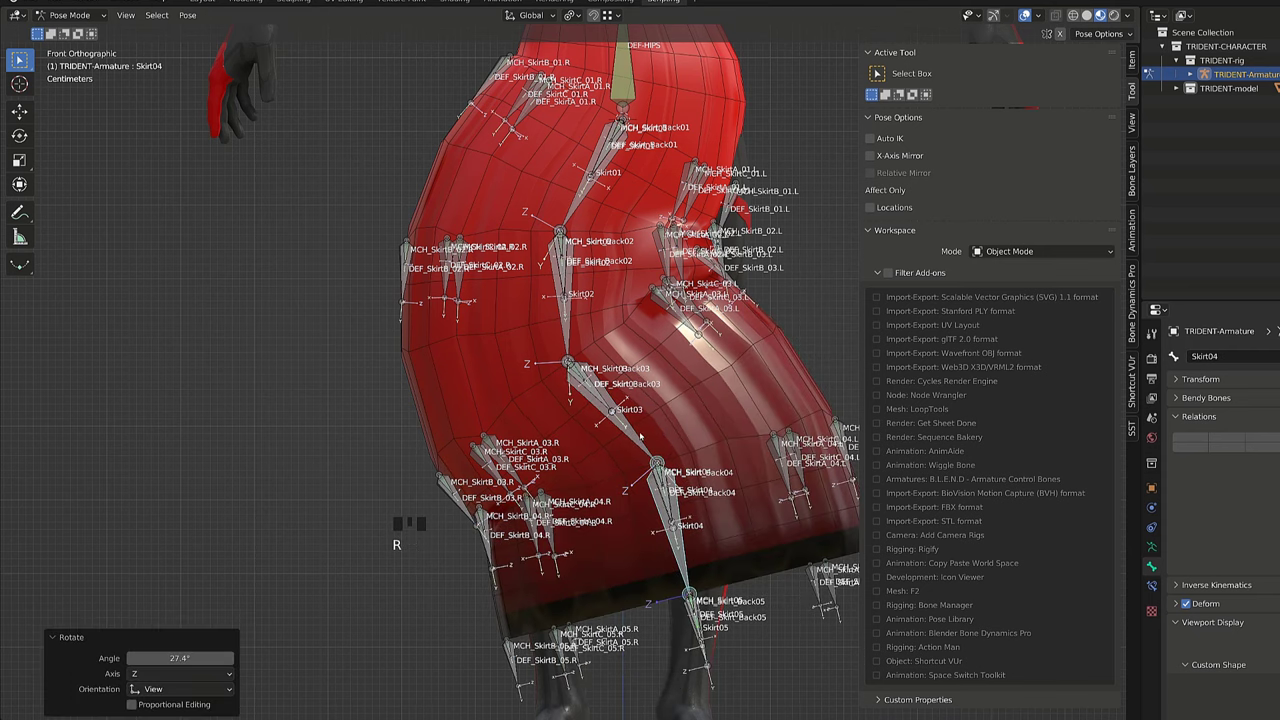
Rotate Skirt03 by about 17.6° and scale it up to test how the lower skirt responds.
left_click(617, 406)
key("r")
left_click(663, 460)
scroll(663, 461, "down", 2)
key("s")
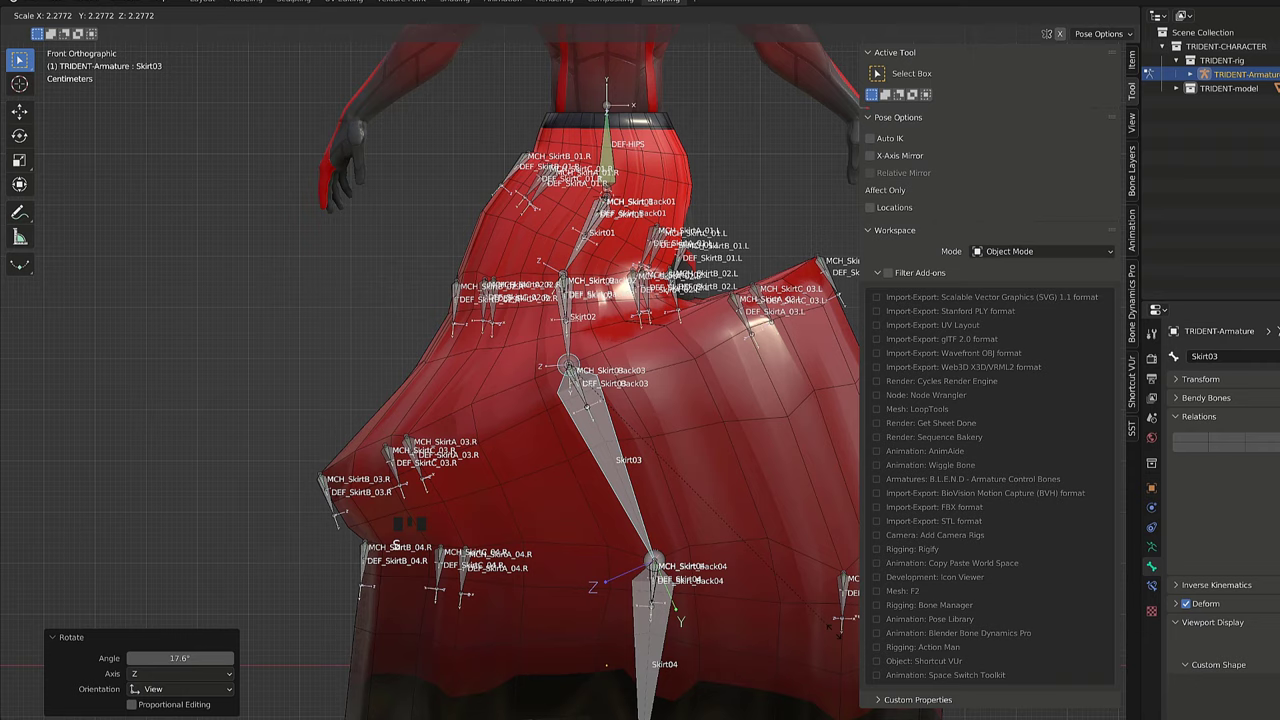
left_click(756, 486)
left_click_drag(756, 486, 637, 486, "shift")
middle_click_drag(637, 486, 482, 480, "shift")
scroll(519, 331, "up", 3)
key("s")
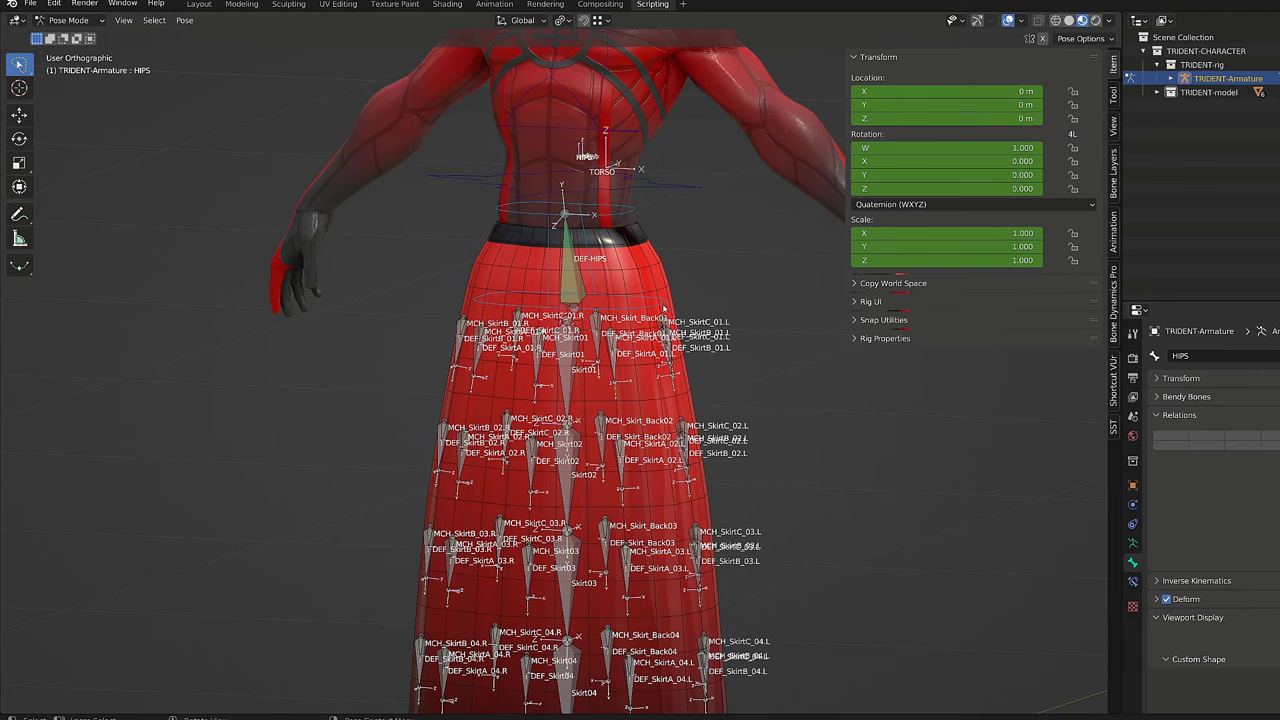
Test how the skirt follows a rotation of the HIPS control and cancel the rotation.
key("r")
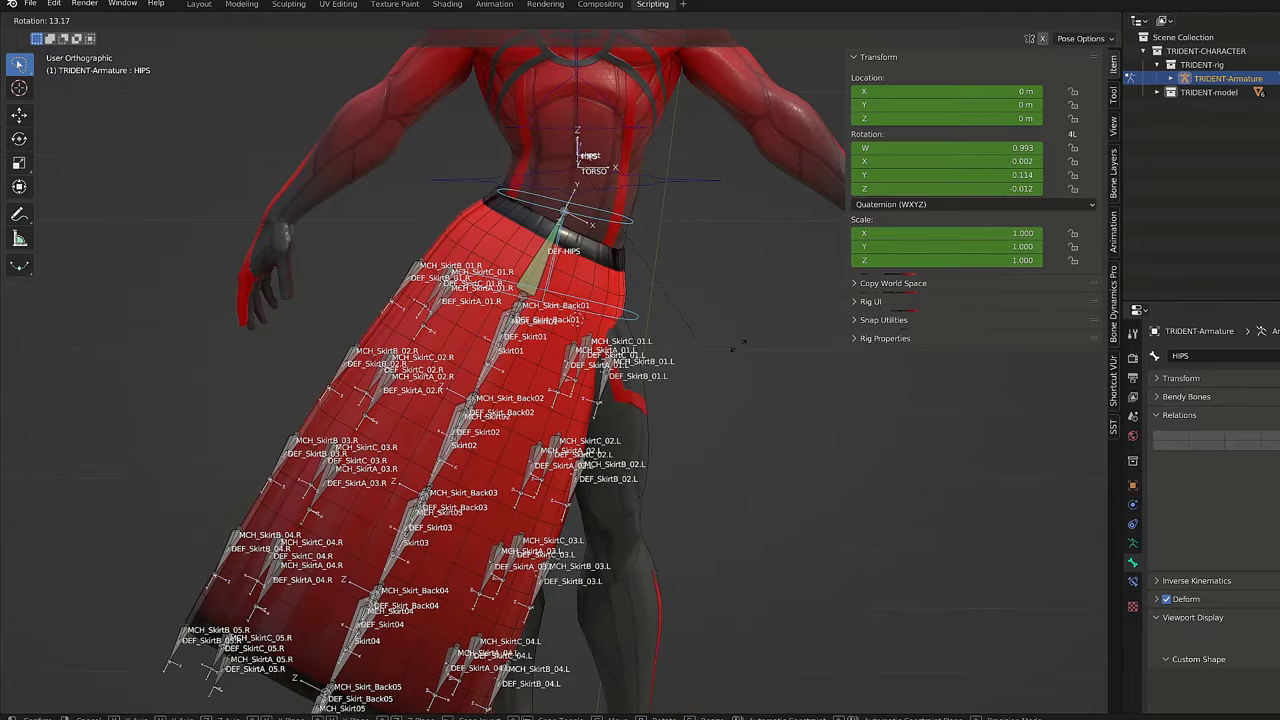
right_click(775, 382)
scroll(777, 380, "up", 2)
middle_click_drag(777, 380, 660, 381)
In Edit Mode, extrude a new bone about 0.059 m along Y from the head of Skirt01.
middle_click_drag(607, 338, 718, 370, "shift")
scroll(718, 370, "up", 3)
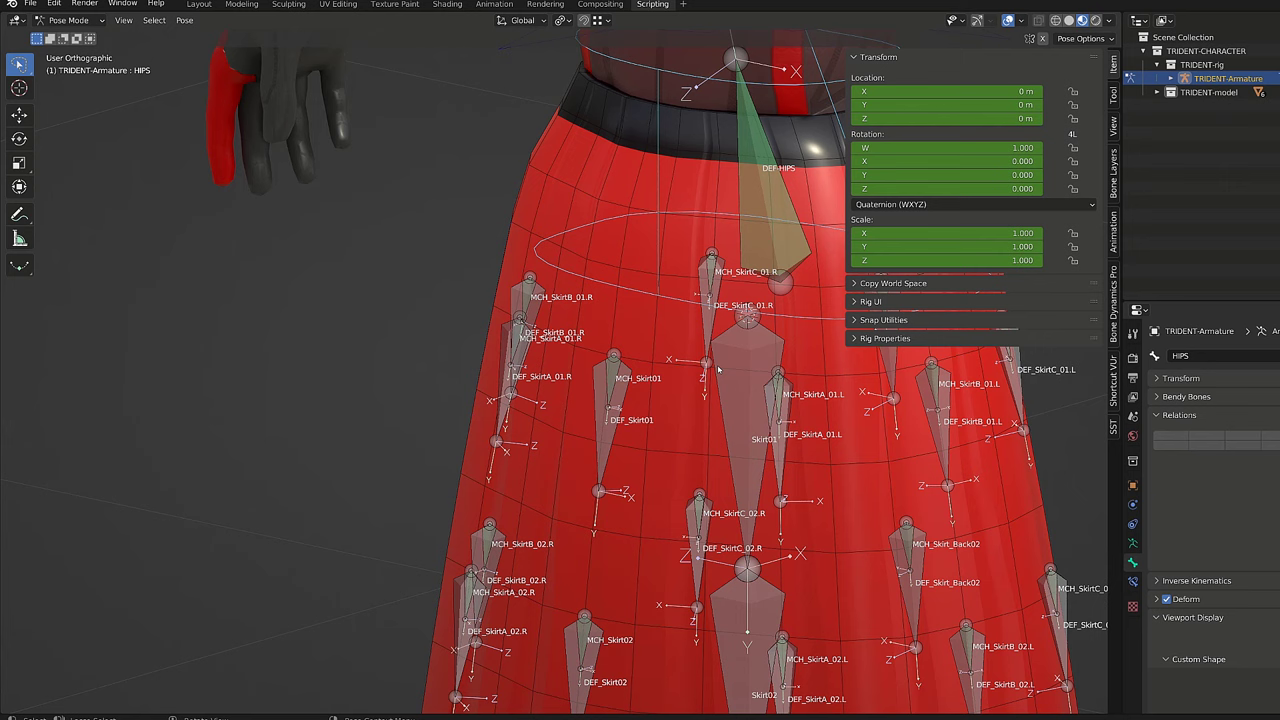
left_click(718, 370)
key("Tab")
scroll(628, 352, "up", 3)
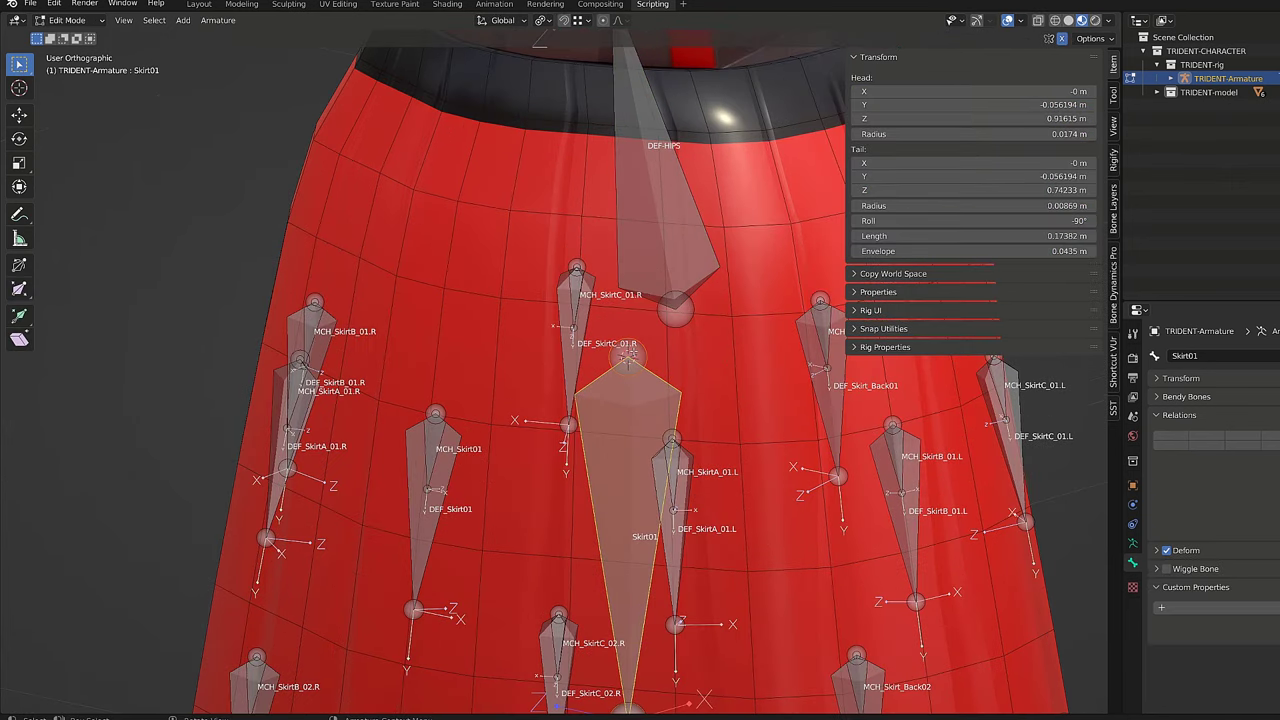
left_click(629, 354)
key("e")
key("y")
left_click(714, 331)
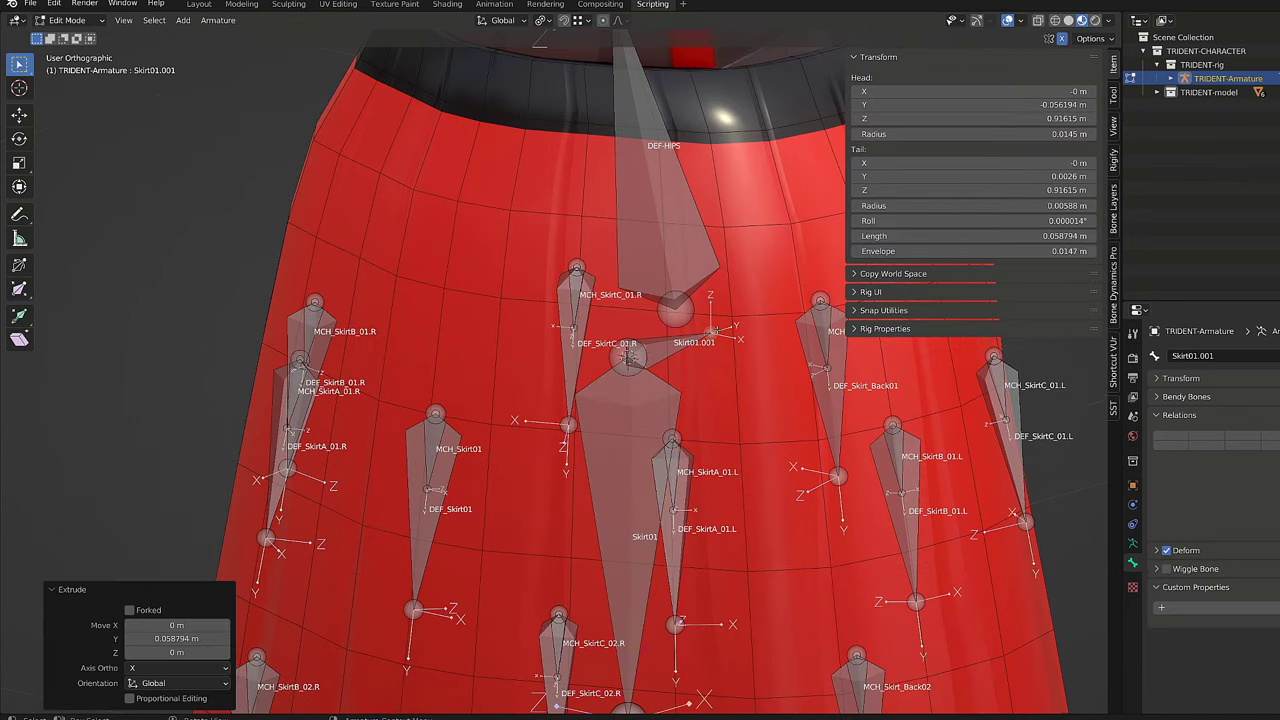
Rename the extruded bone to MCH_Skirt_SOCKET.
key("F2")
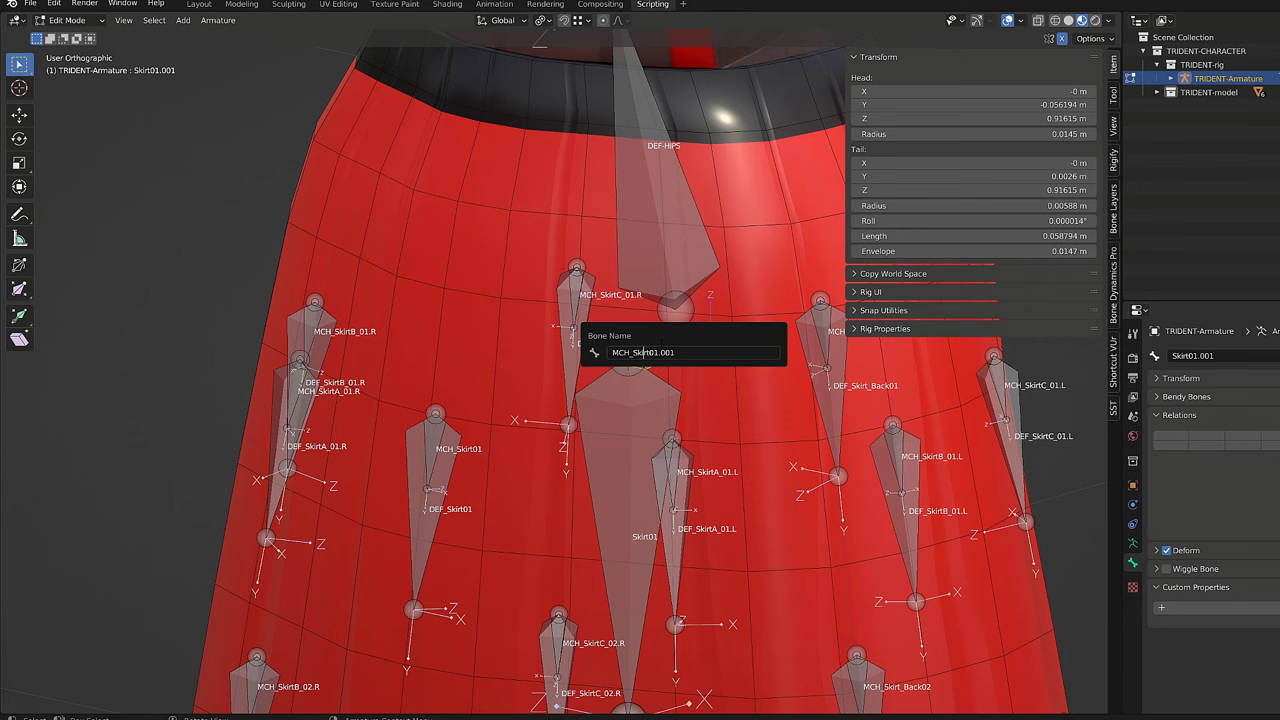
type("MCH_Skirt01")
key("BackSpace")
key("BackSpace")
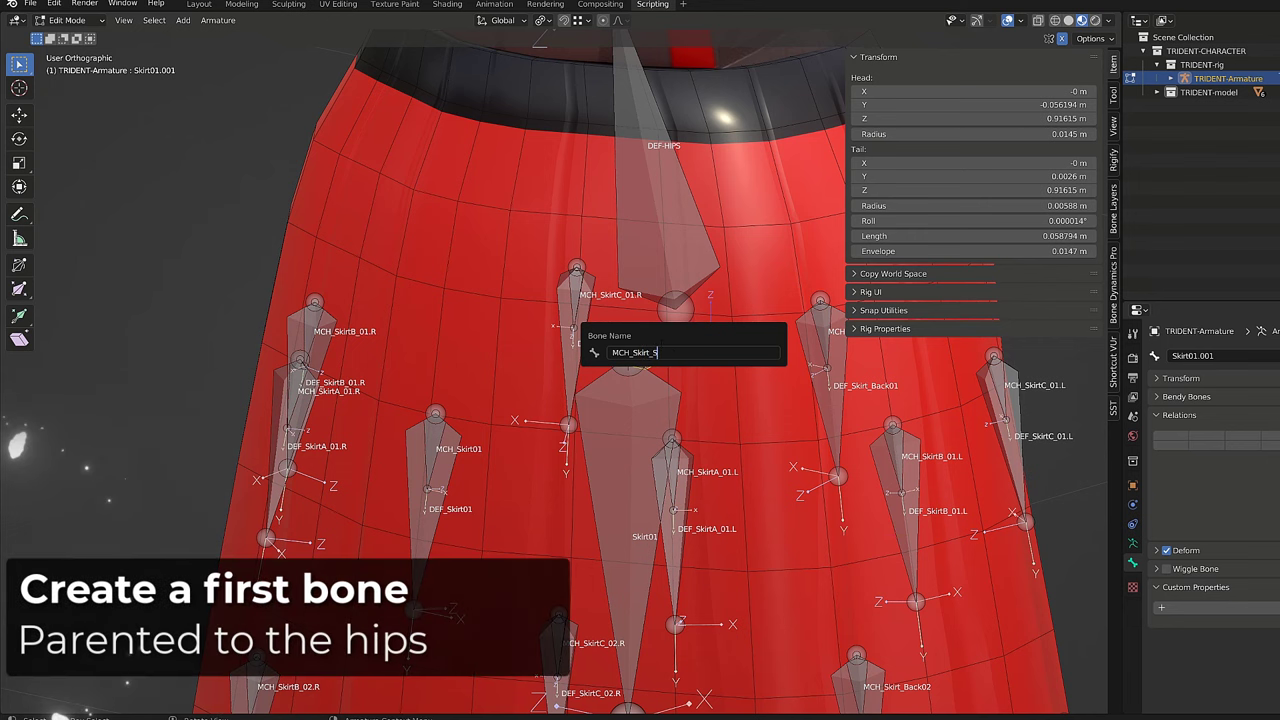
type("_SOCKET")
key("Return")
Parent MCH_Skirt_SOCKET to the DEF-HIPS bone.
left_click(691, 280, "shift")
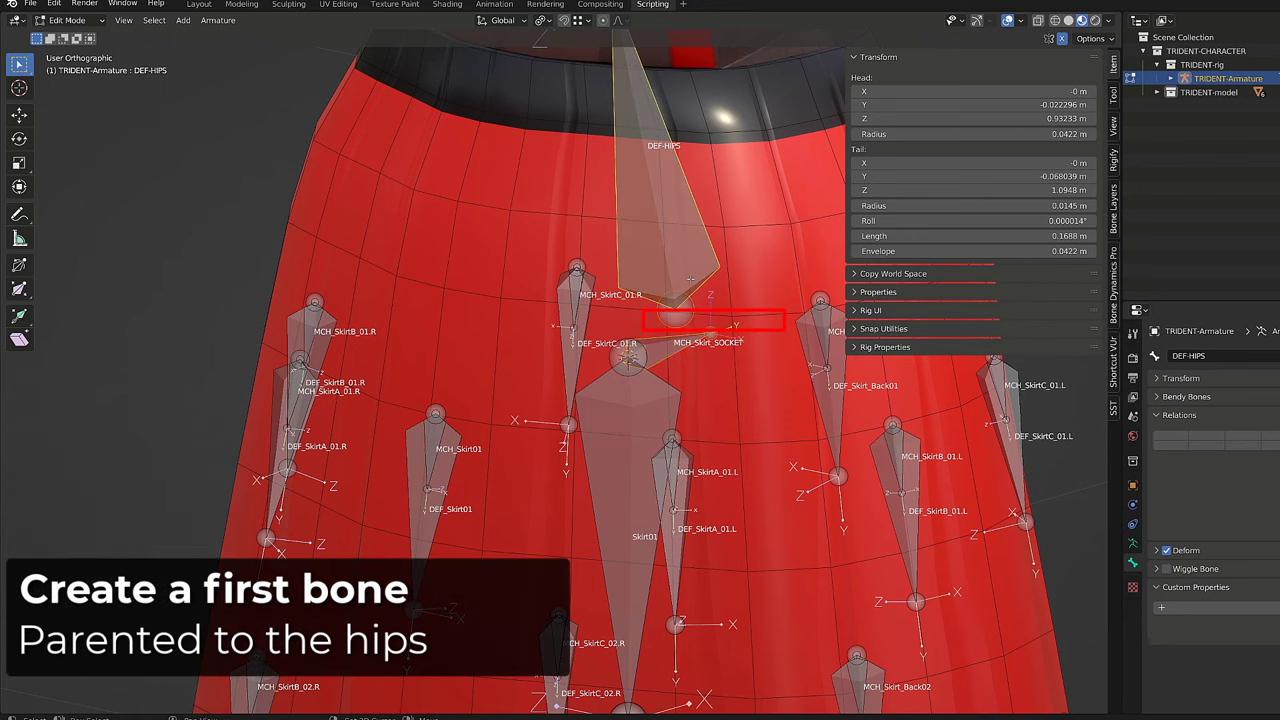
key("ctrl+p")
left_click(684, 281)
Duplicate MCH_Skirt_SOCKET in place and scale the copy down to about 0.555.
left_click(680, 352)
middle_click_drag(680, 352, 658, 368)
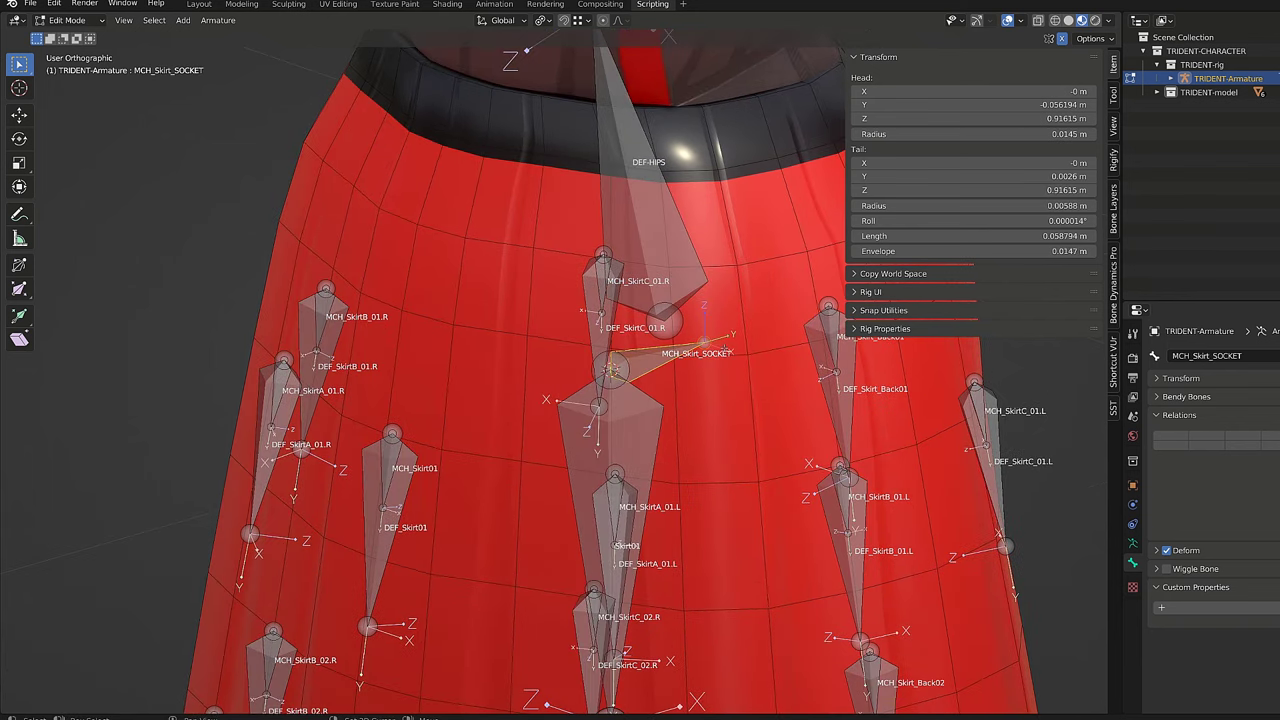
key("shift+d")
right_click(725, 348)
scroll(768, 348, "up", 3)
key("s")
left_click(753, 358)
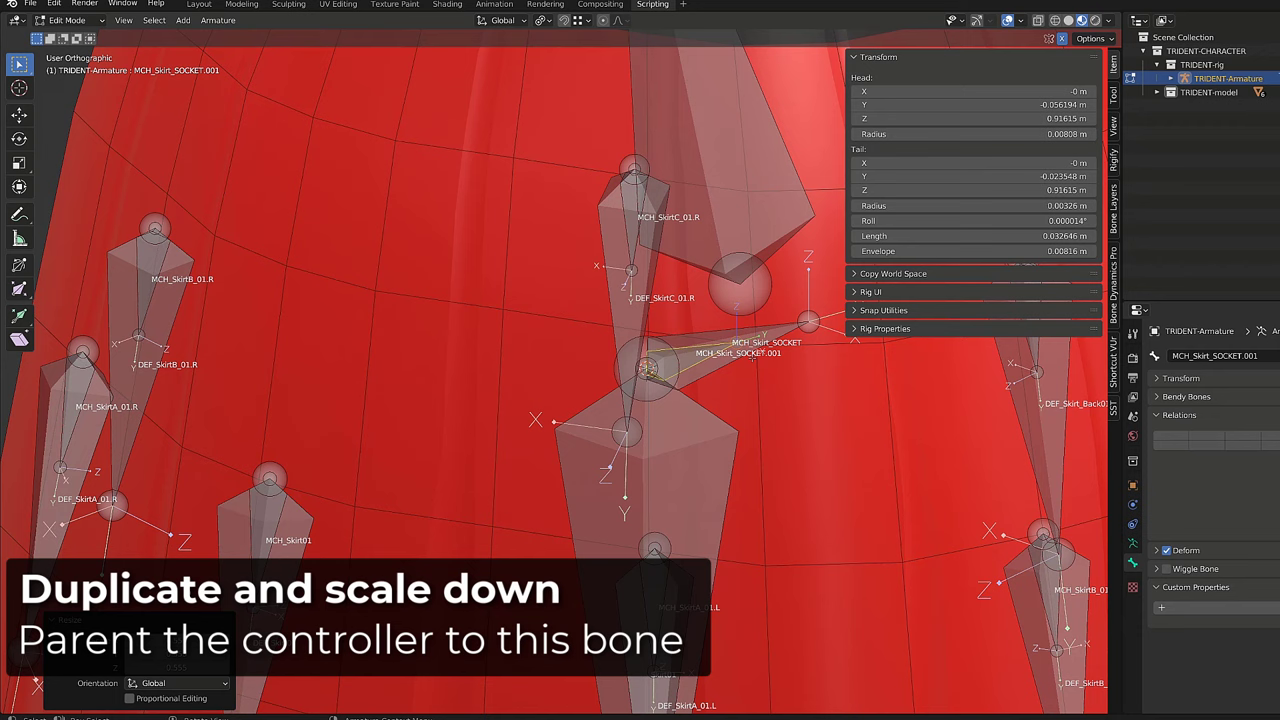
Rename the smaller duplicate bone to MCH_INT_Skirt_SOCKET.
key("F2")
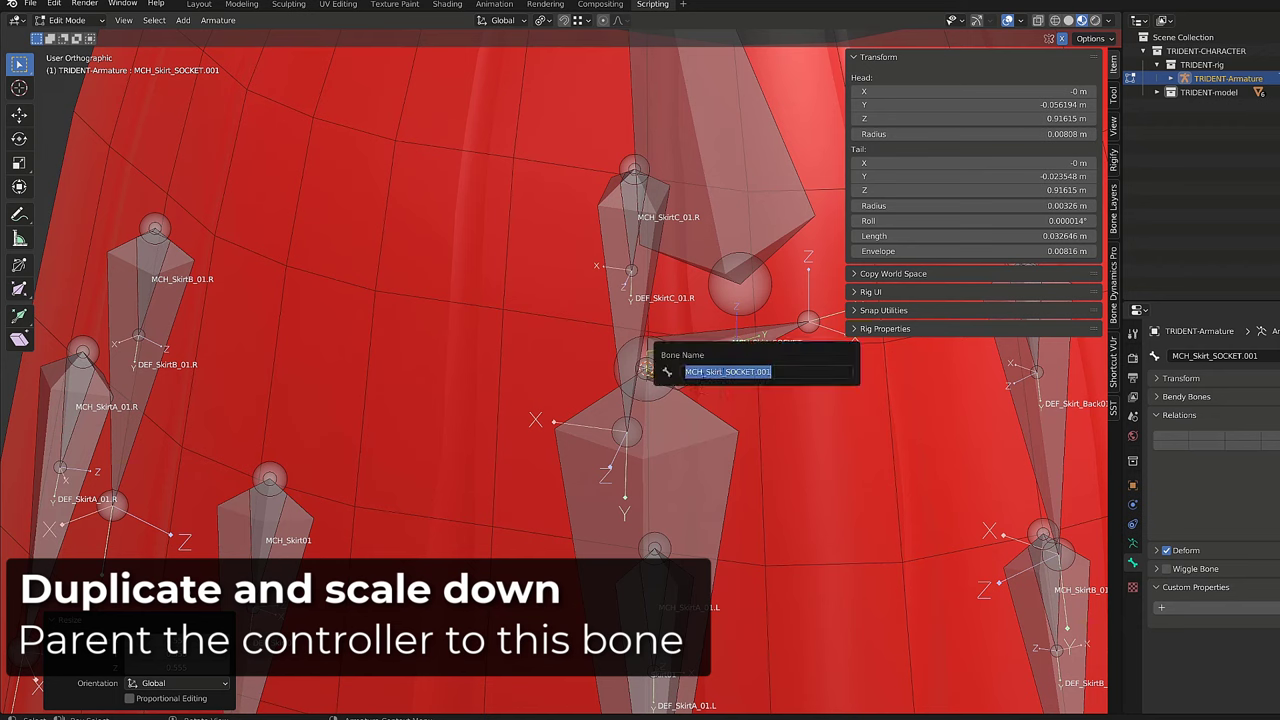
type("INT_")
key("End")
key("BackSpace")
key("BackSpace")
key("BackSpace")
key("BackSpace")
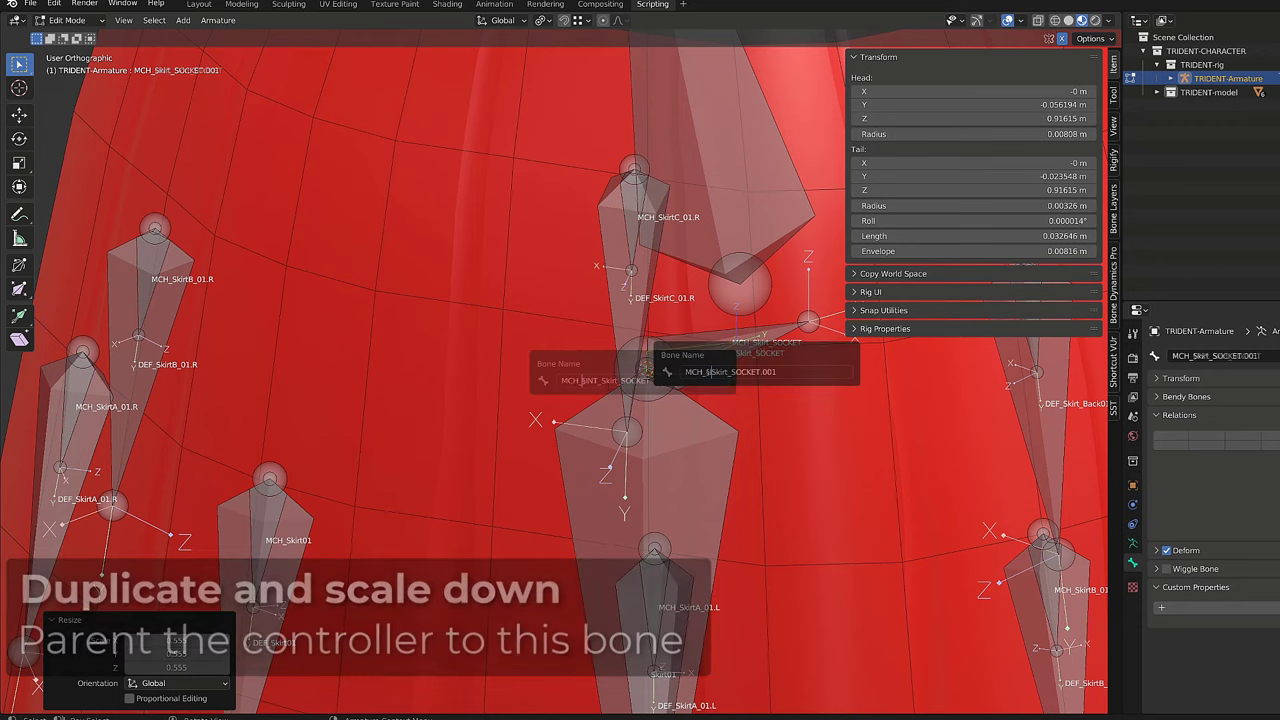
key("Return")
Parent the Skirt01 control bone to MCH_INT_Skirt_SOCKET.
left_click(678, 408)
middle_click_drag(678, 408, 731, 398)
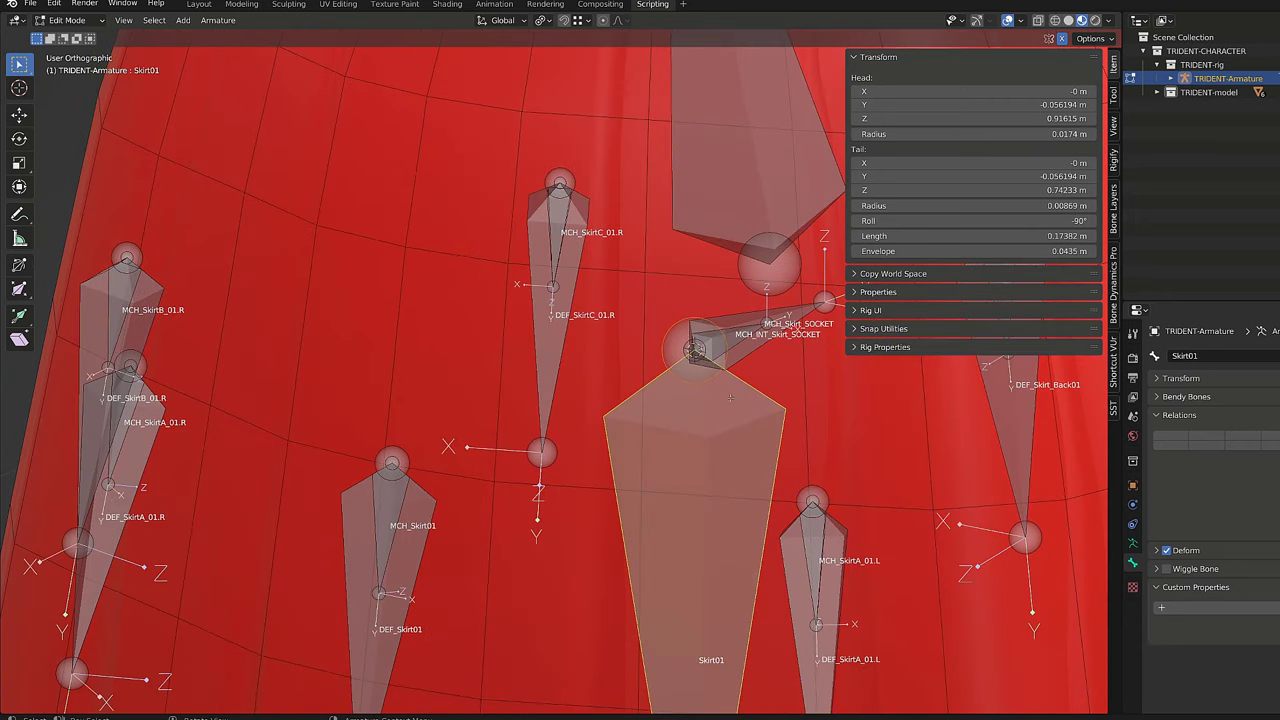
left_click(725, 338, "alt+shift")
left_click(690, 346)
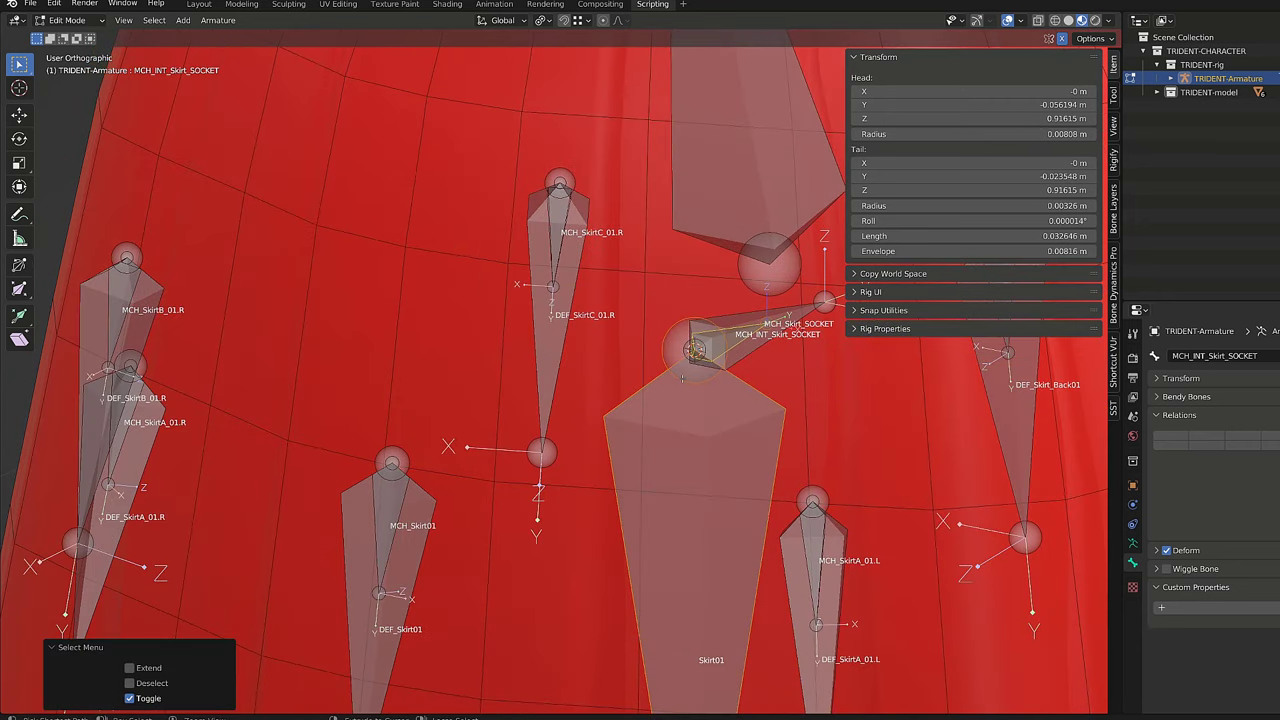
key("ctrl+p")
left_click(684, 379)
Set the parent of MCH_INT_Skirt_SOCKET to the ROOT bone in its bone relations.
key("Tab")
left_click(749, 335)
left_click(749, 335)
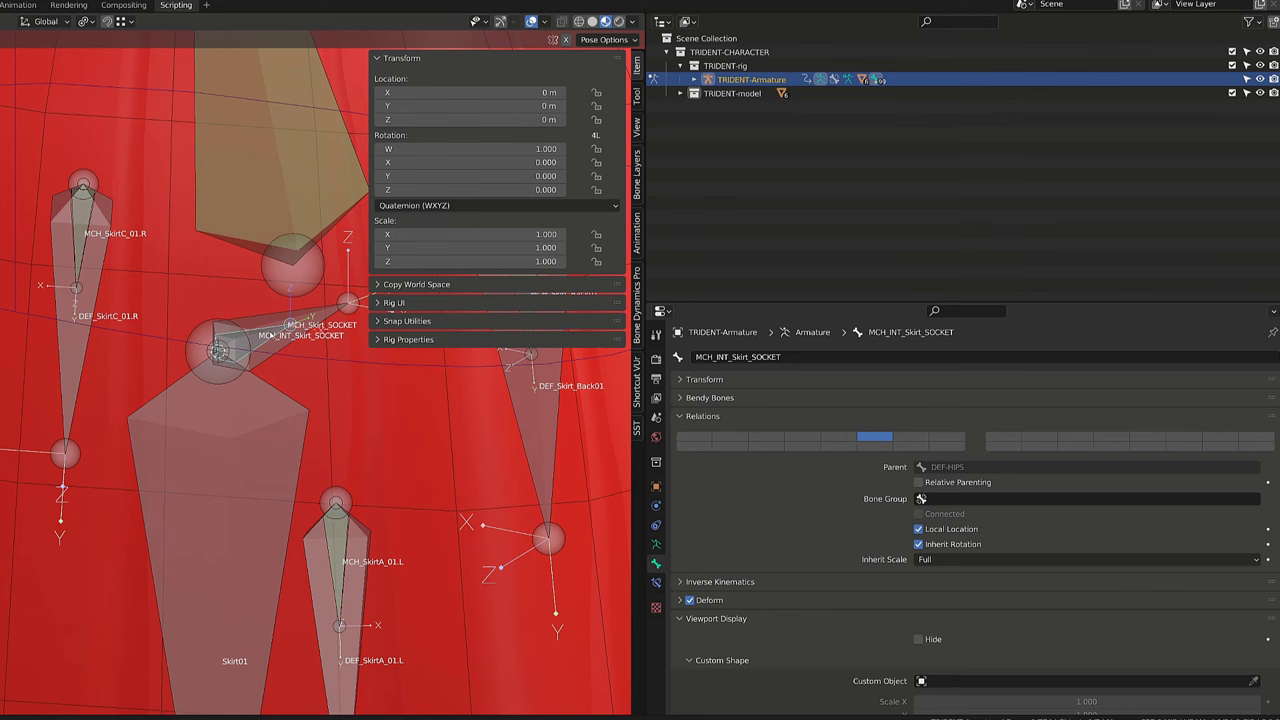
key("Tab")
left_click(943, 470)
type("ROOT")
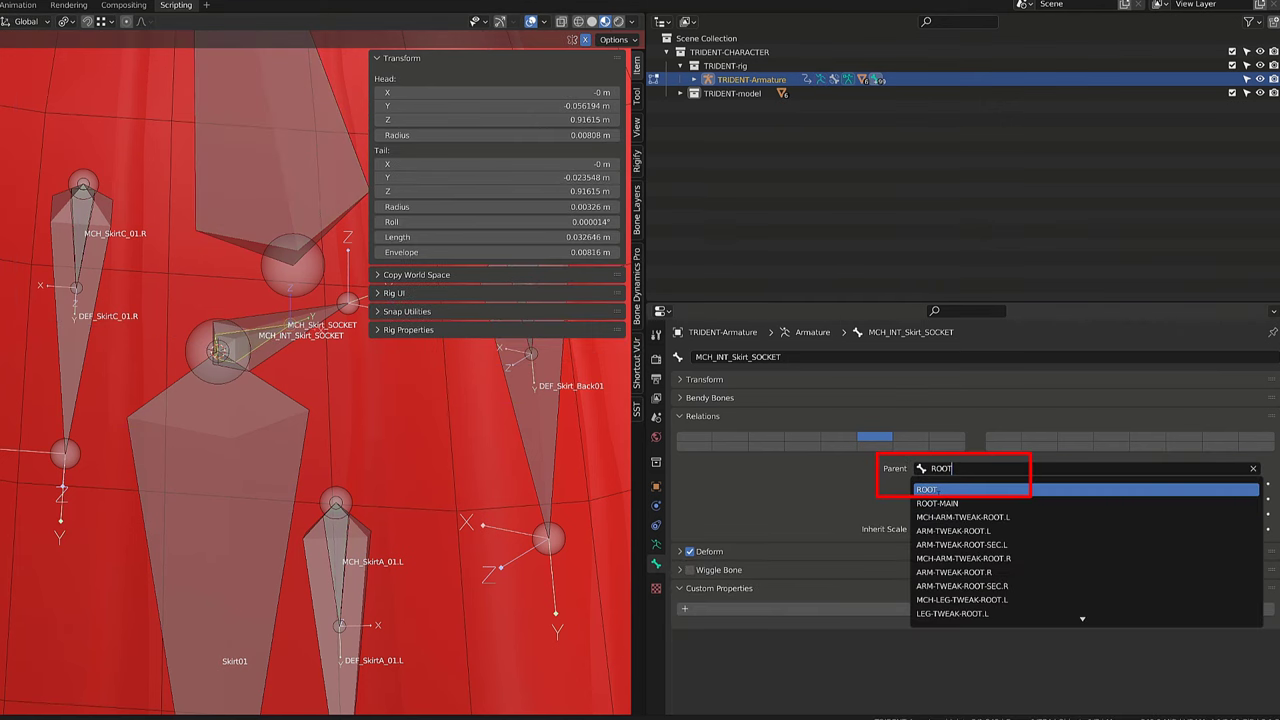
left_click(938, 490)
Rotate the HIPS control by about -9.17° in Pose Mode to test the two socket bones, and clear the rotation.
scroll(269, 290, "down", 5)
key("Tab")
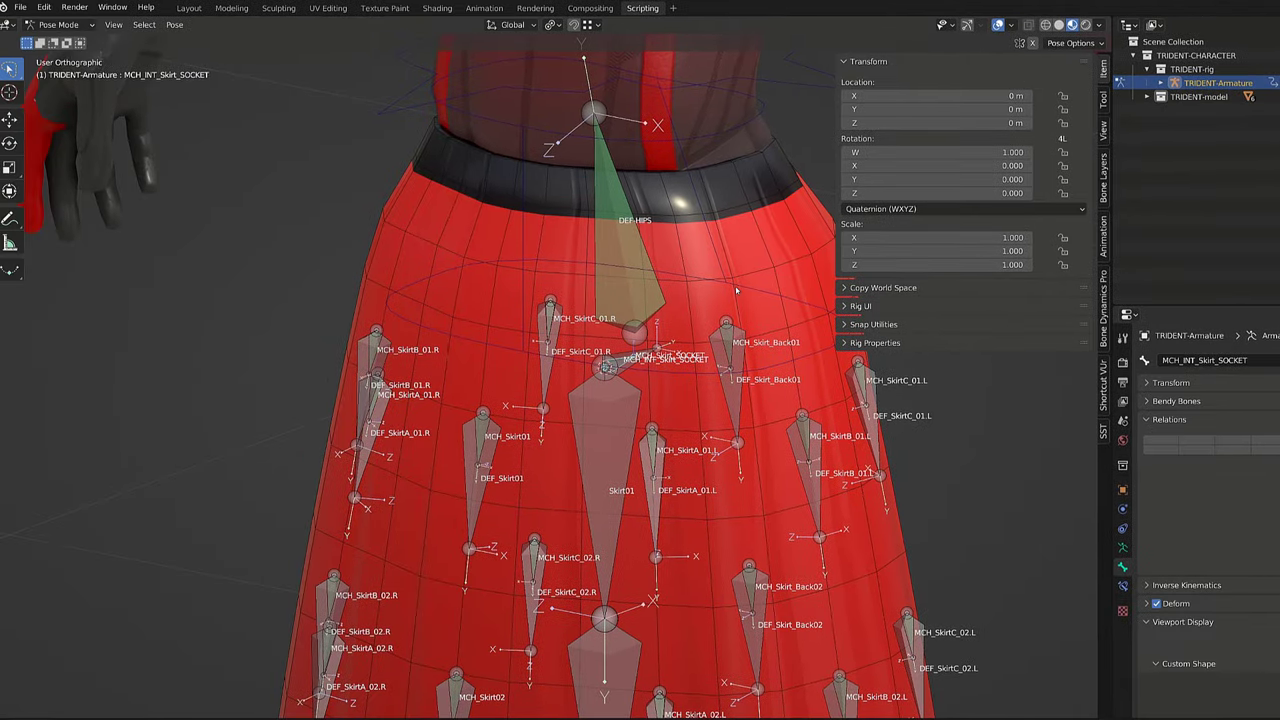
left_click(736, 290)
key("r")
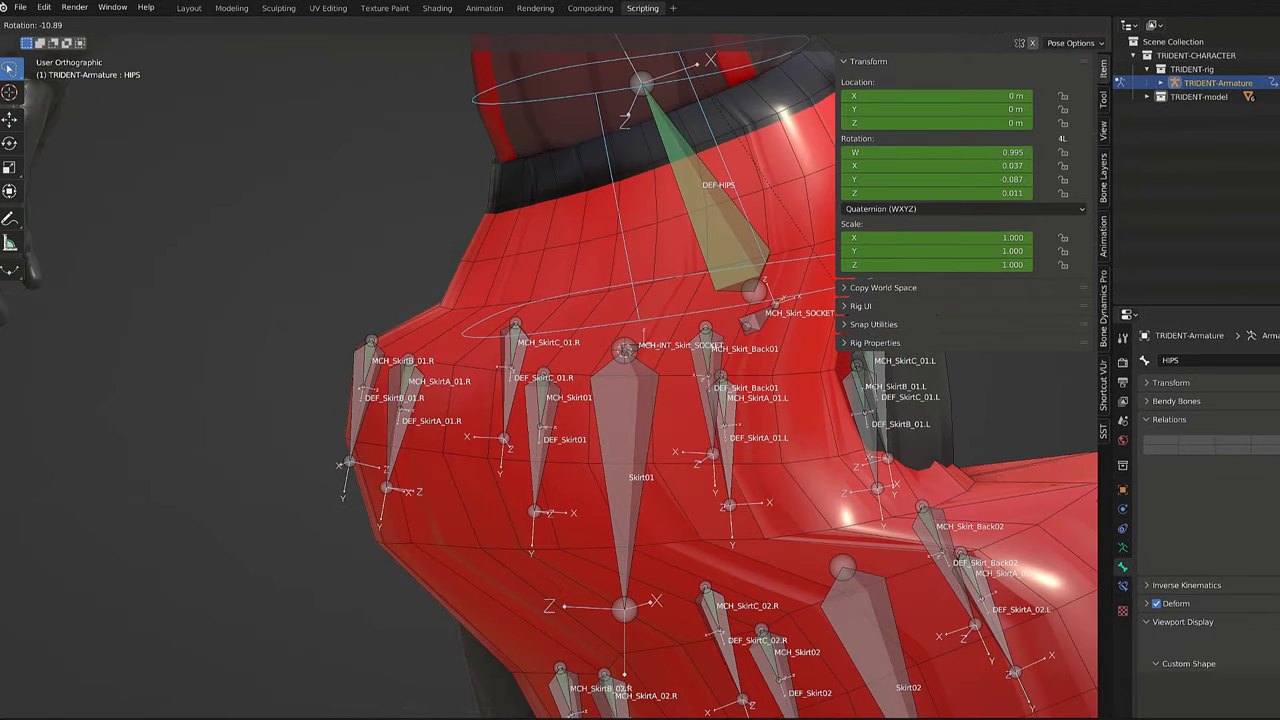
left_click(831, 302)
scroll(831, 302, "up", 2)
middle_click_drag(831, 302, 743, 332, "shift")
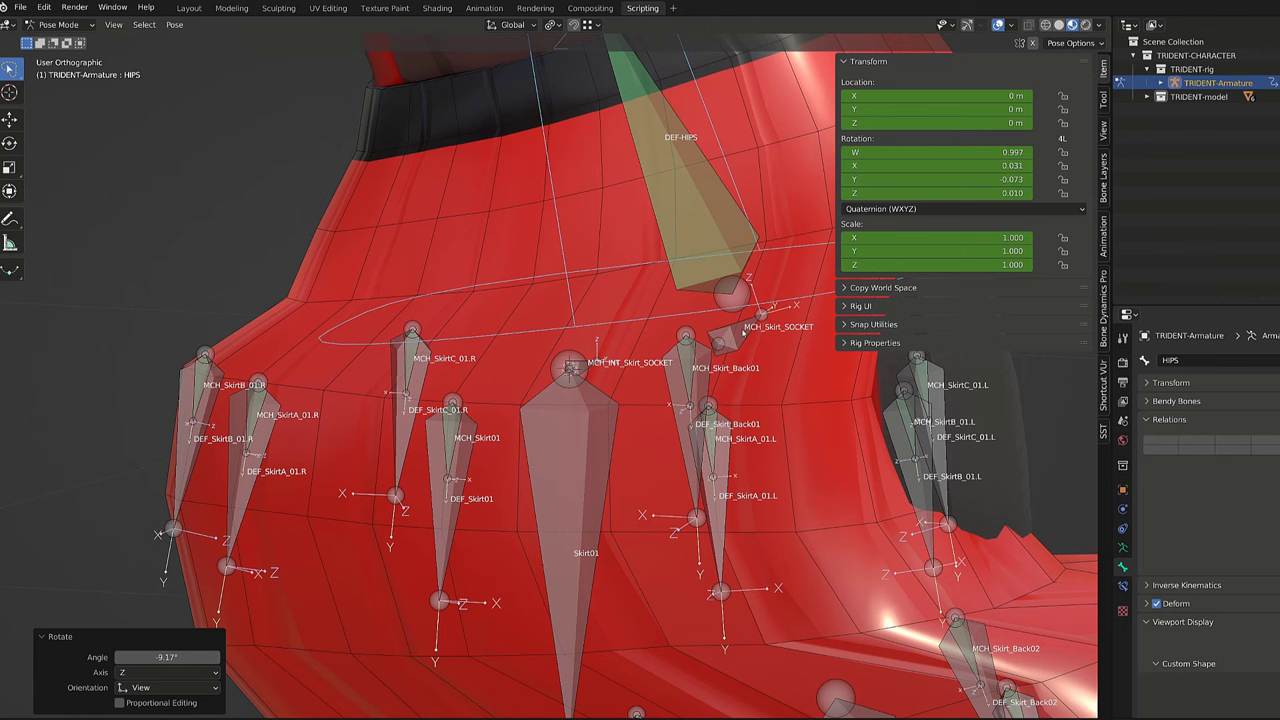
left_click(744, 331)
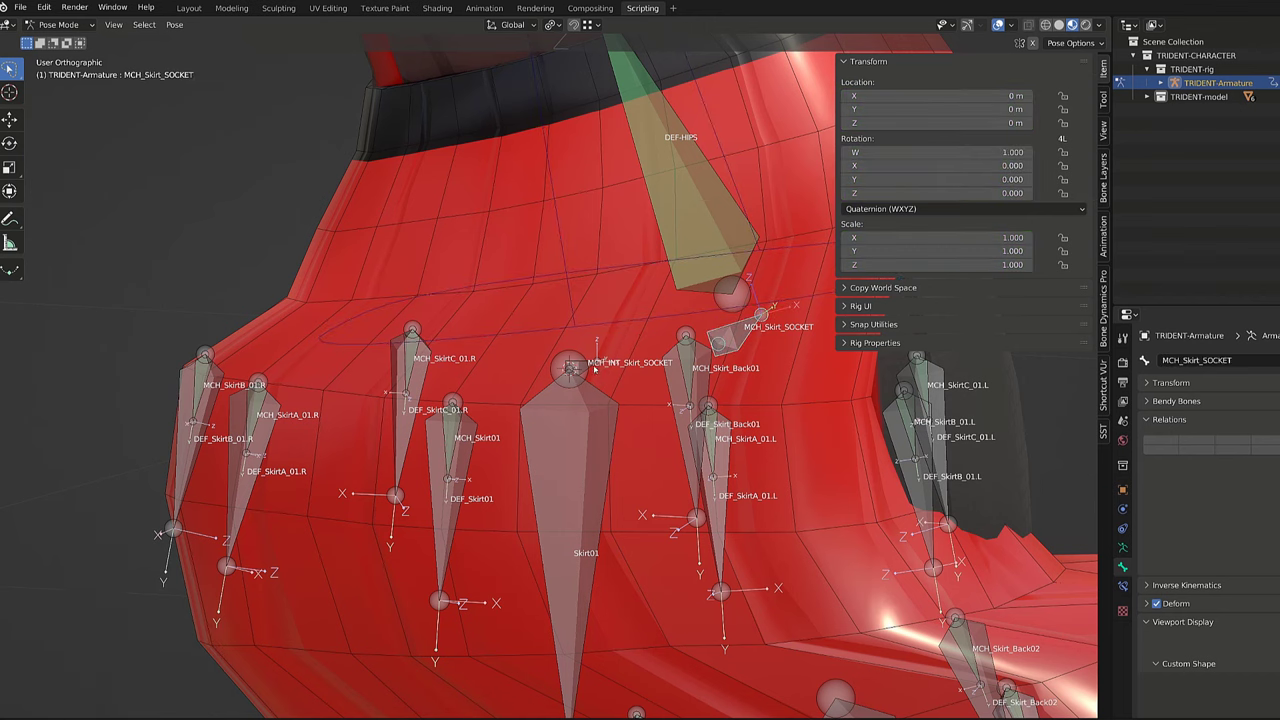
left_click(706, 314)
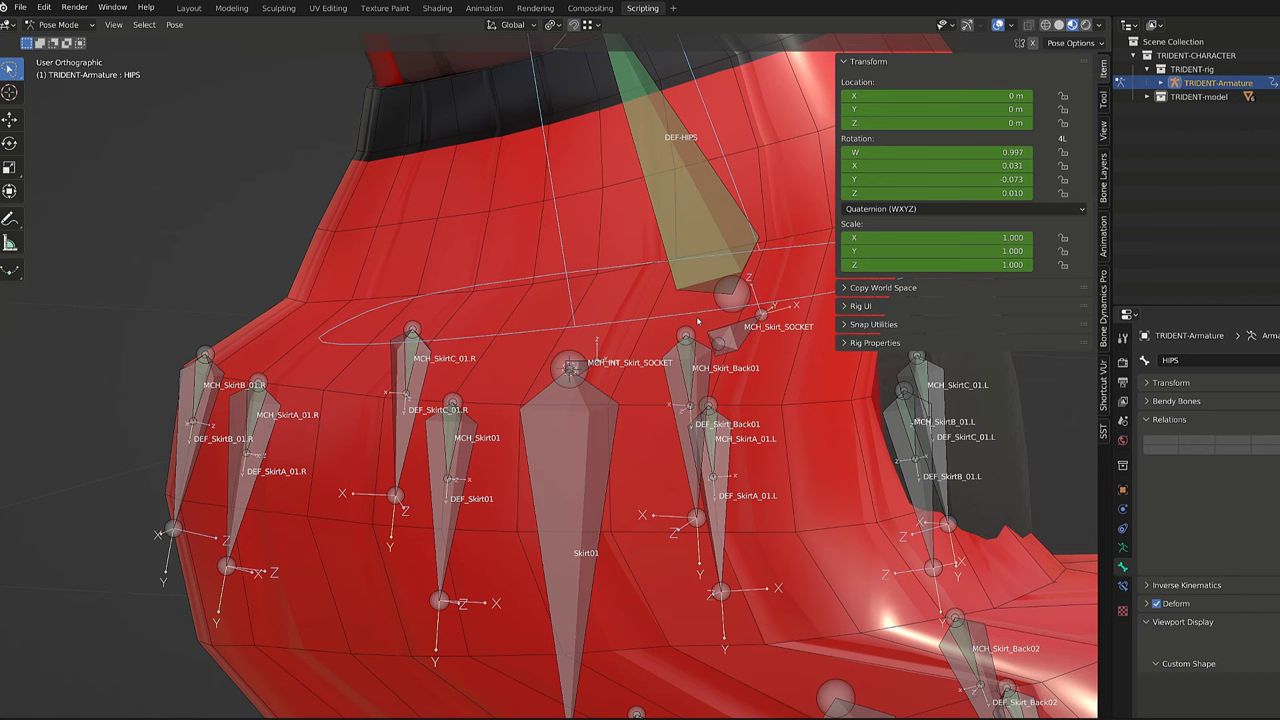
key("alt+r")
Add a Copy Location constraint to MCH_INT_Skirt_SOCKET with MCH_Skirt_SOCKET as its target.
scroll(654, 374, "up", 2)
left_click(636, 355)
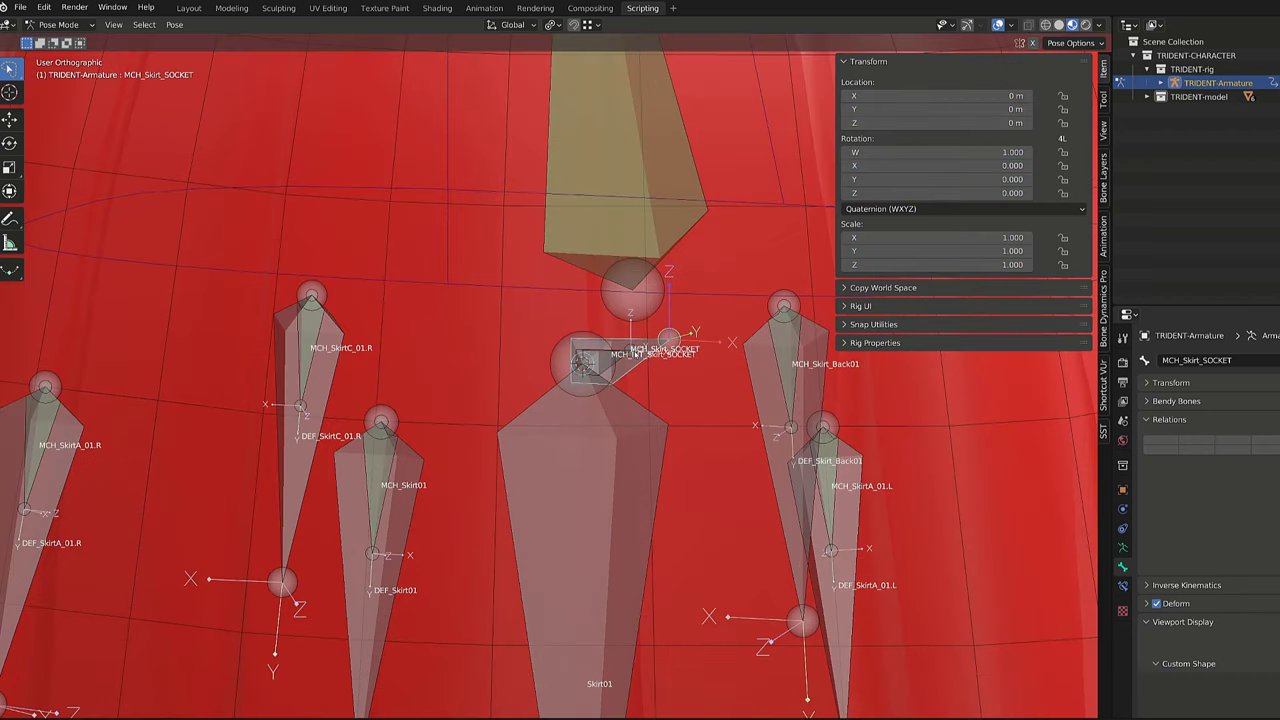
left_click(630, 355, "alt")
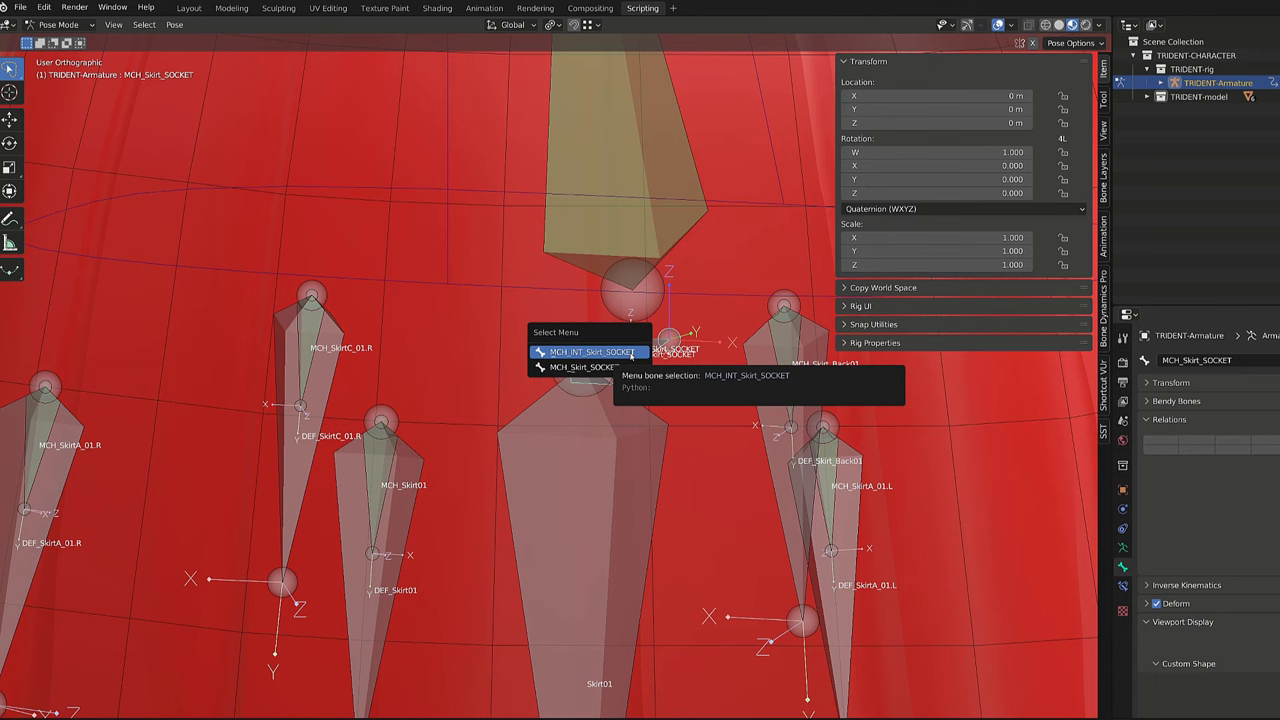
left_click(628, 365)
key("shift+ctrl+c")
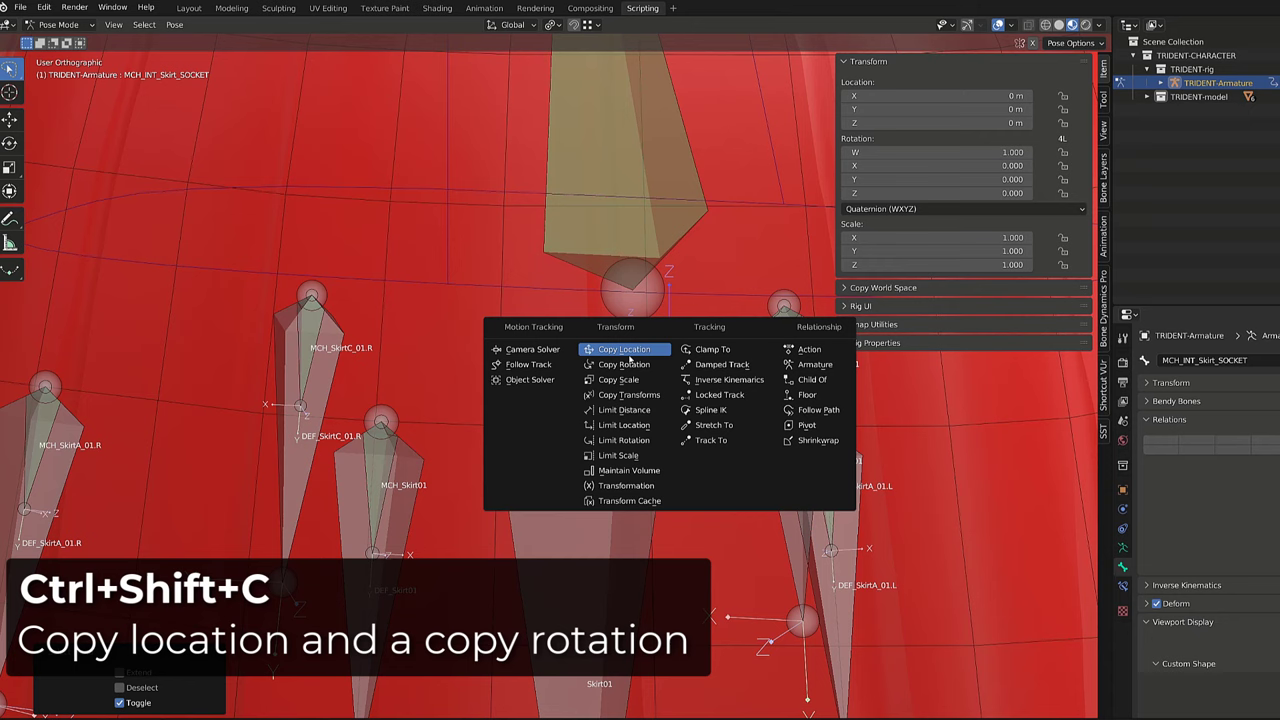
left_click(630, 352)
Add a Copy Rotation constraint from MCH_Skirt_SOCKET to MCH_INT_Skirt_SOCKET and collapse both constraint entries.
key("shift+ctrl+c")
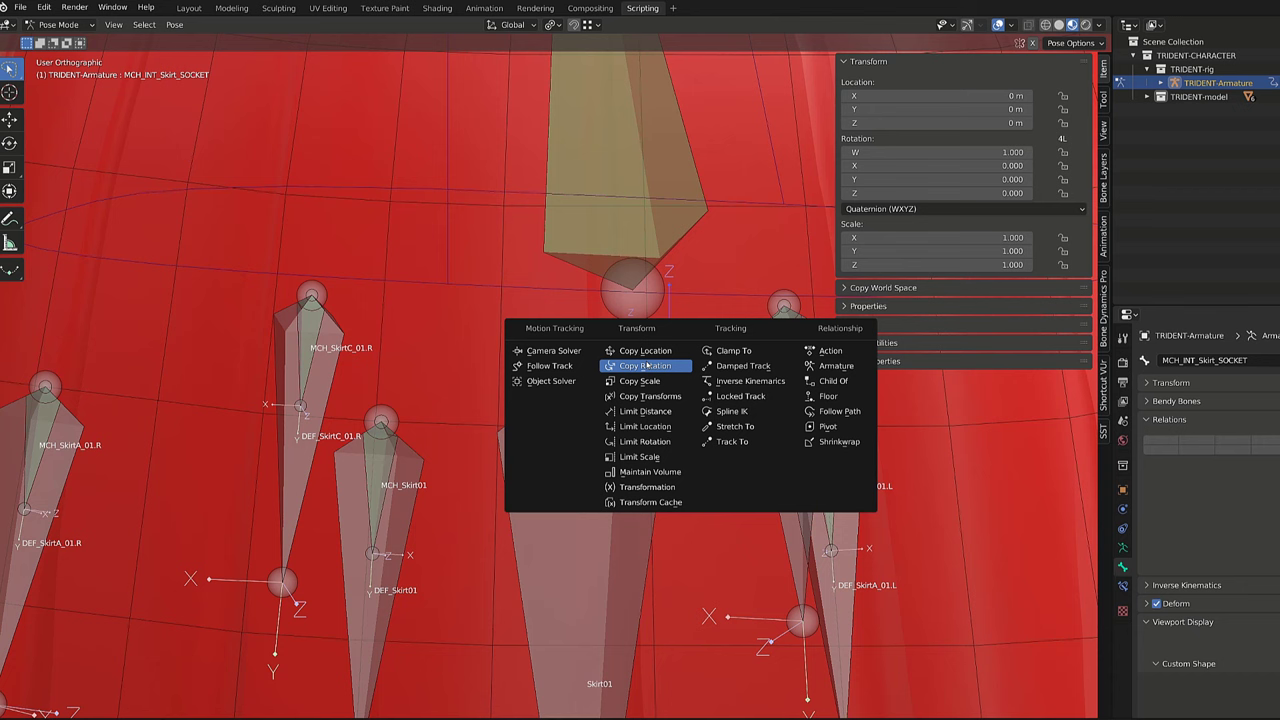
left_click(645, 366)
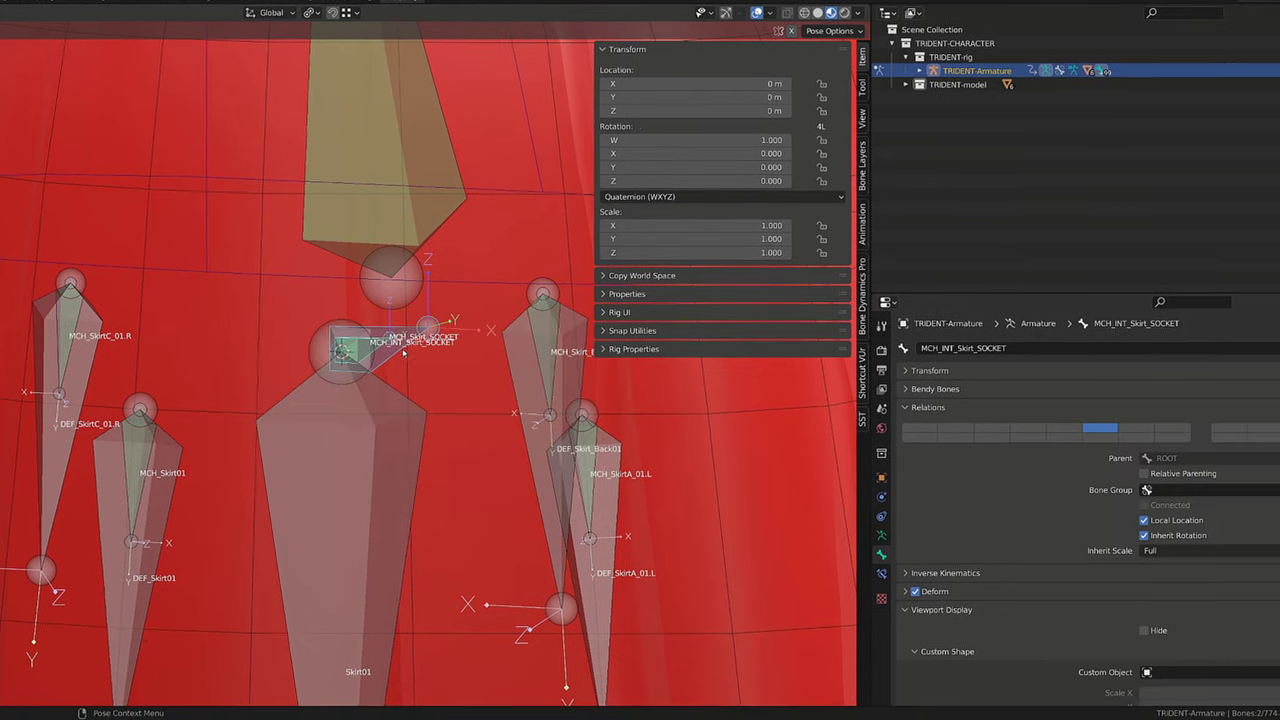
left_click(880, 574)
left_click(656, 119)
left_click(657, 136)
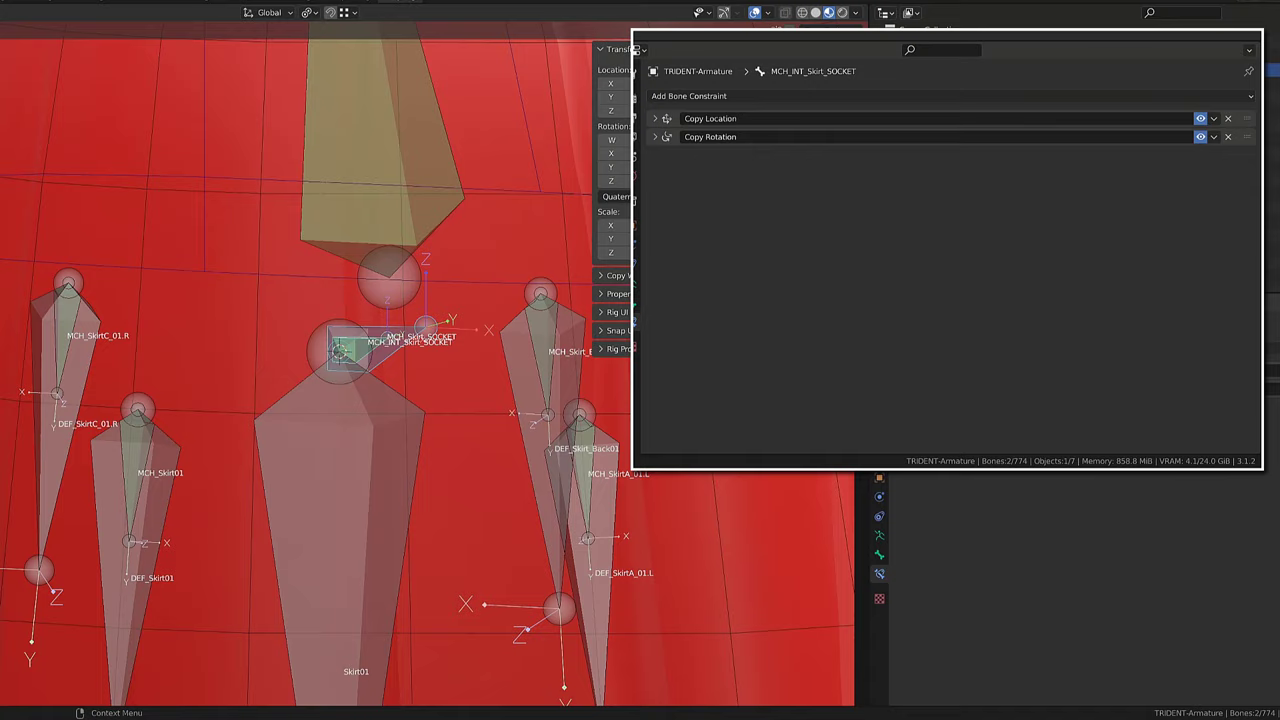
Tilt the HIPS control by about 14.4° in the view plane to test how the skirt follows.
scroll(492, 332, "down", 3)
left_click(510, 323)
middle_click_drag(508, 331, 388, 404, "shift")
scroll(388, 404, "down", 2)
key("r")
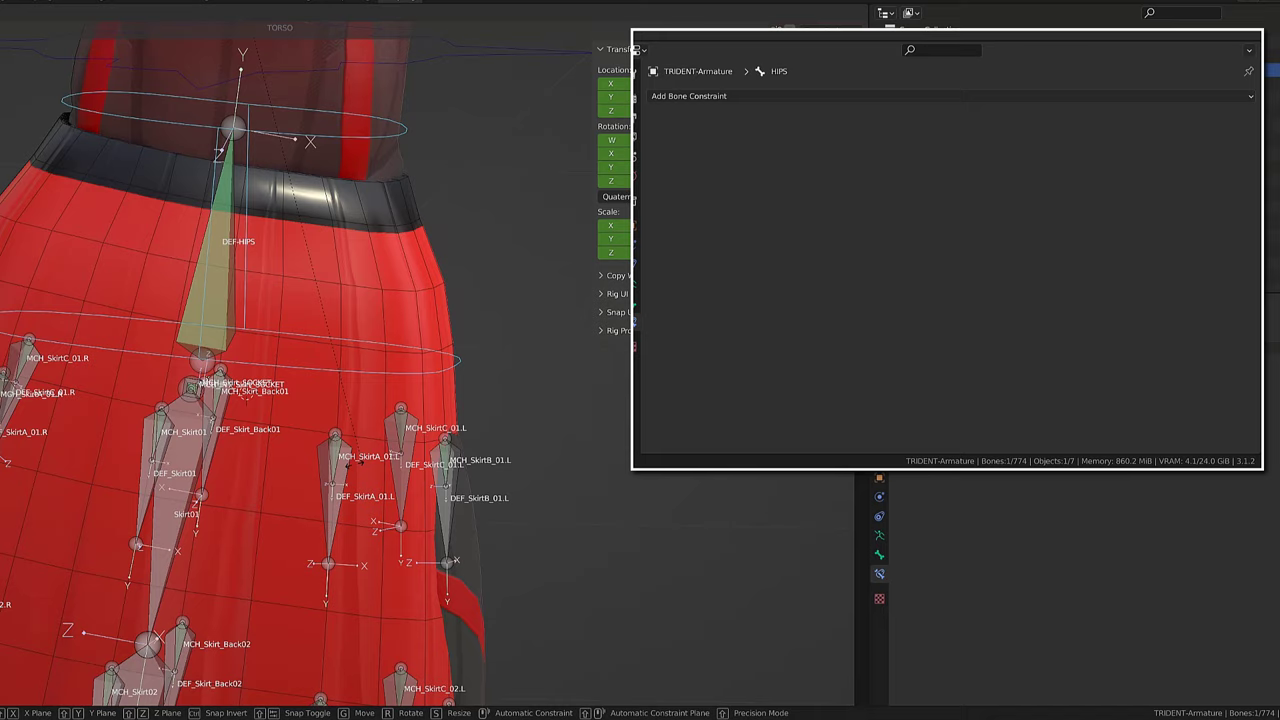
left_click(263, 420)
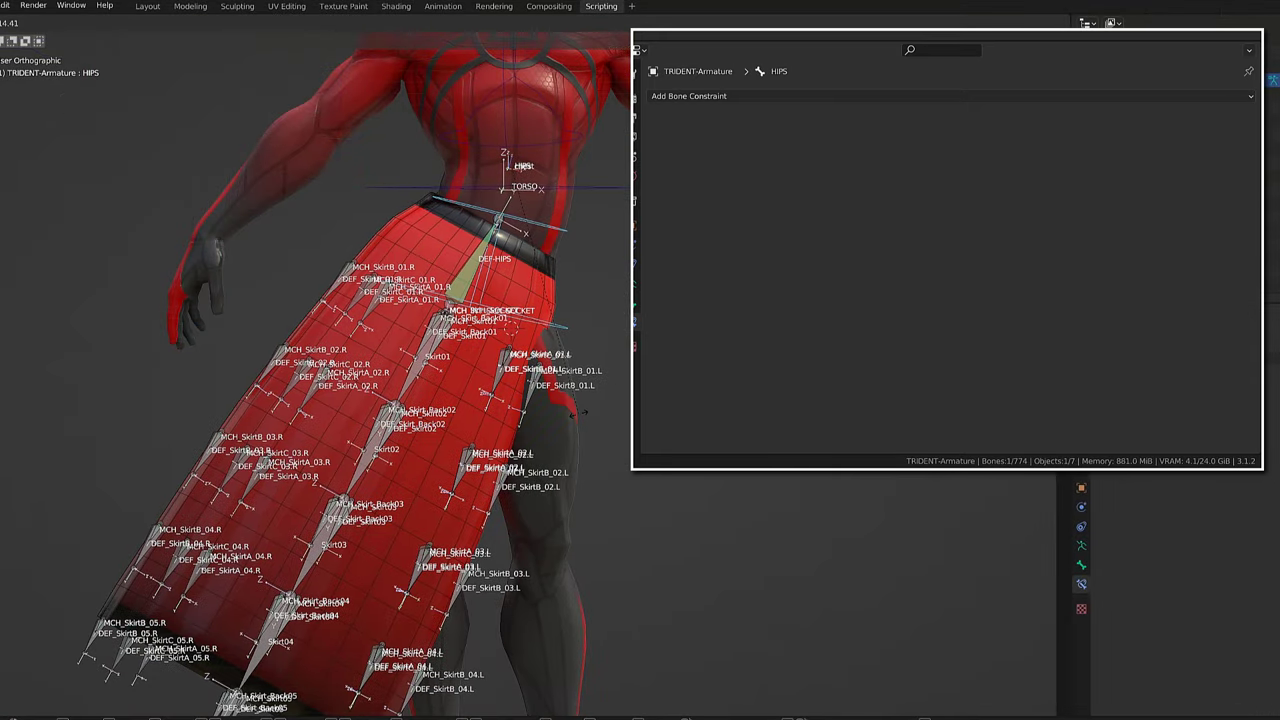
left_click(452, 379)
mouse_move(452, 379)
middle_mouse_down()
mouse_move(465, 379)
mouse_move(451, 378)
middle_mouse_up()
Set the influence of the Copy Rotation constraint on MCH_INT_Skirt_SOCKET to 0.
left_click(435, 321)
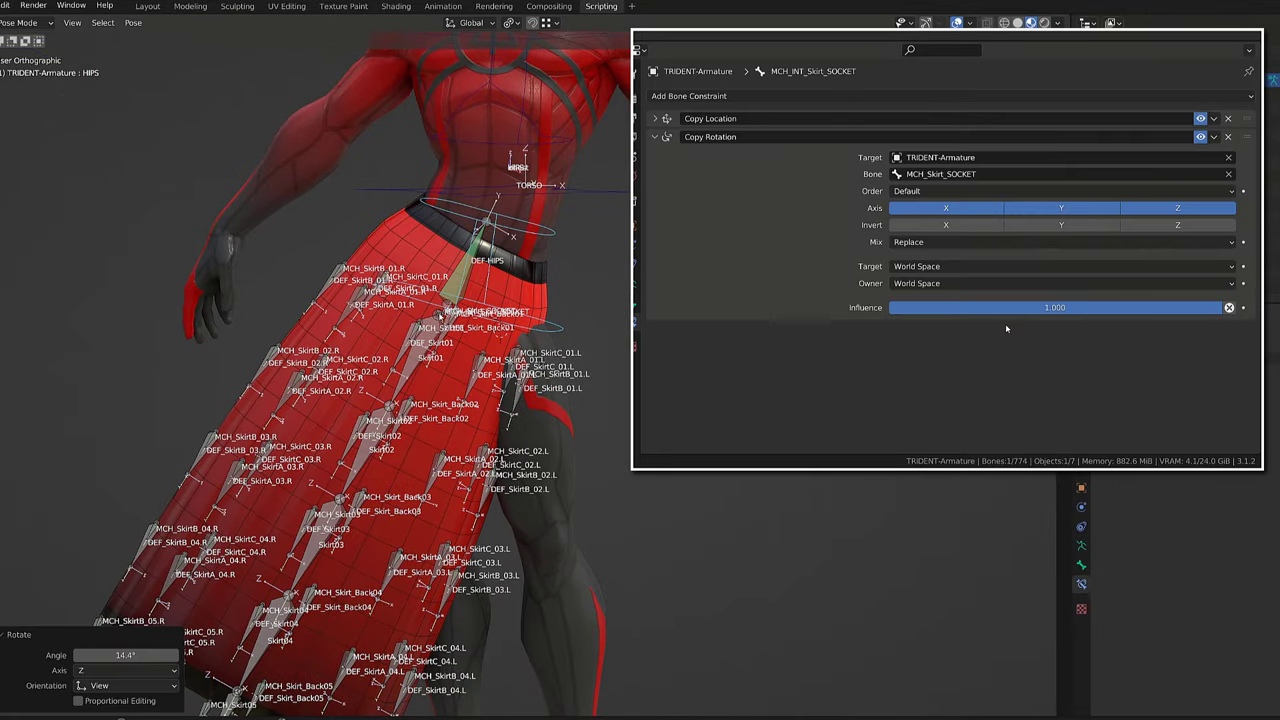
left_click(438, 315, "alt")
left_click_drag(1028, 312, 695, 312)
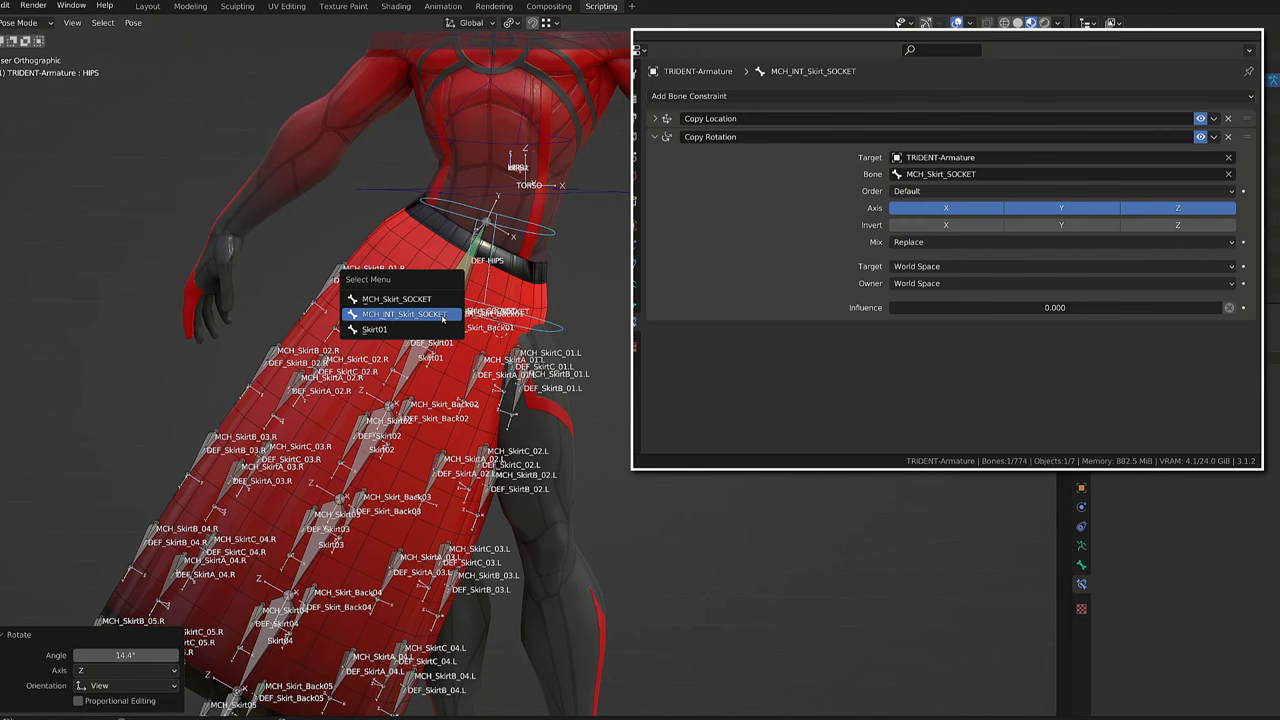
left_click(439, 315)
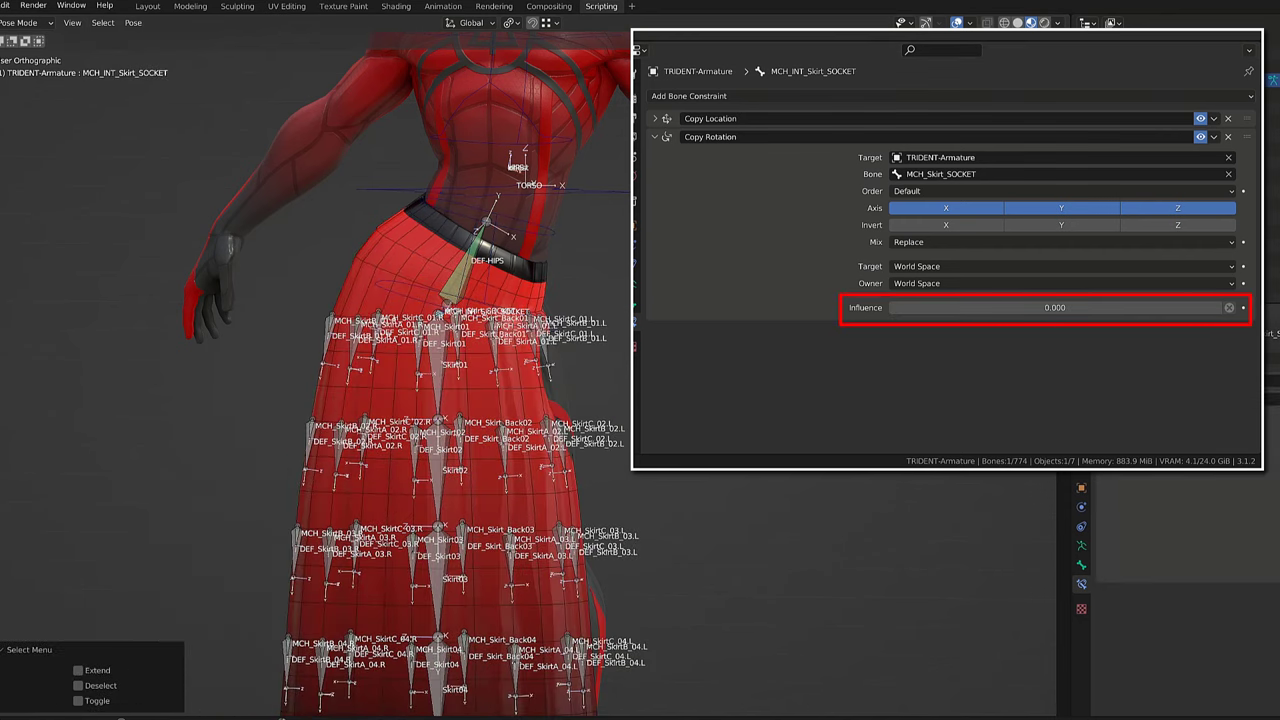
Hide the viewport overlays to inspect the skirt on the whole character, and show them again.
scroll(282, 563, "down", 3)
key("alt+shift+z")
mouse_move(667, 525)
middle_mouse_down()
mouse_move(836, 527)
mouse_move(626, 531)
mouse_move(686, 523)
middle_mouse_up()
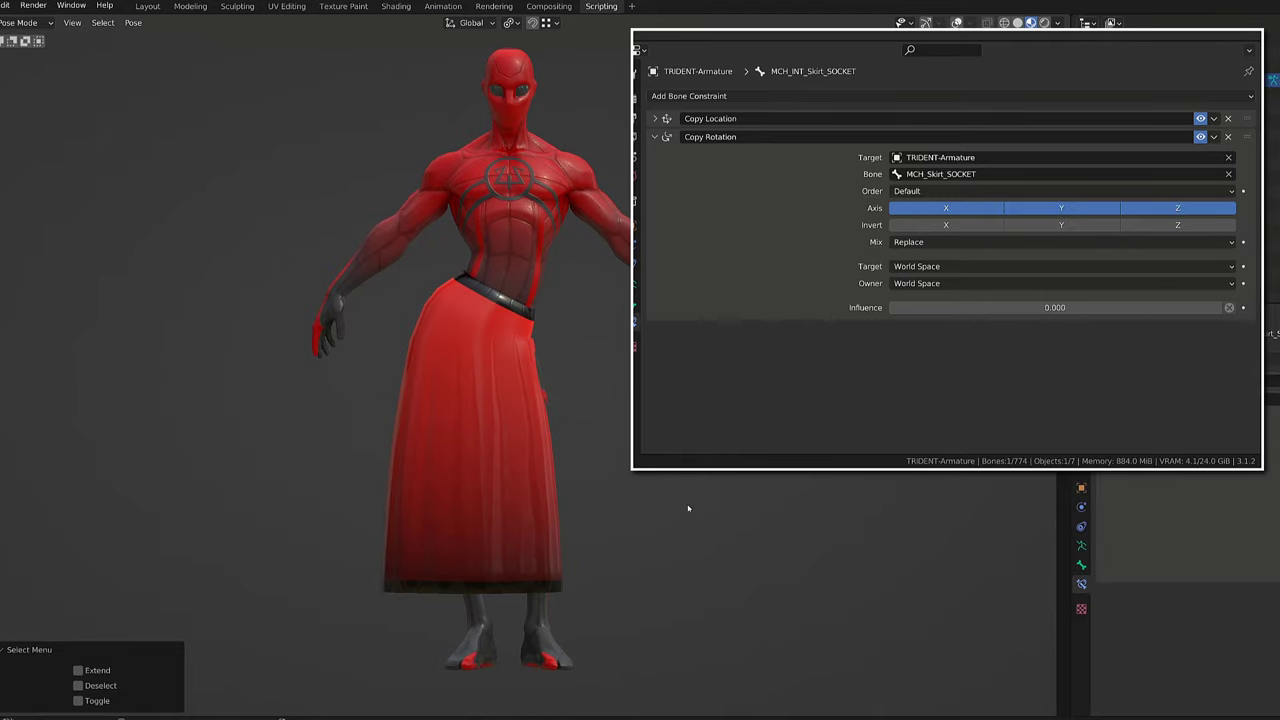
scroll(680, 508, "up", 4)
key("shift+alt+z")
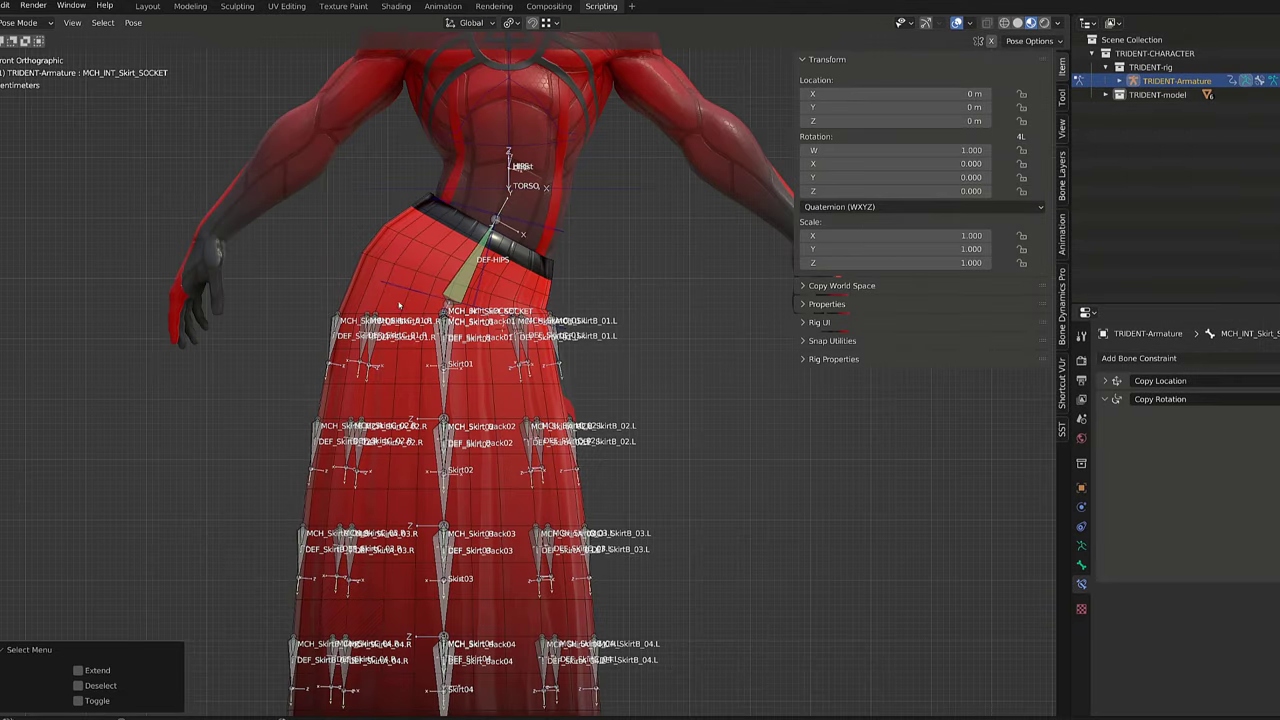
Rotate the HIPS control by about -20.8° around the global Z axis to test the skirt's independence.
left_click(401, 289)
middle_click_drag(401, 289, 677, 362)
key("r")
key("z")
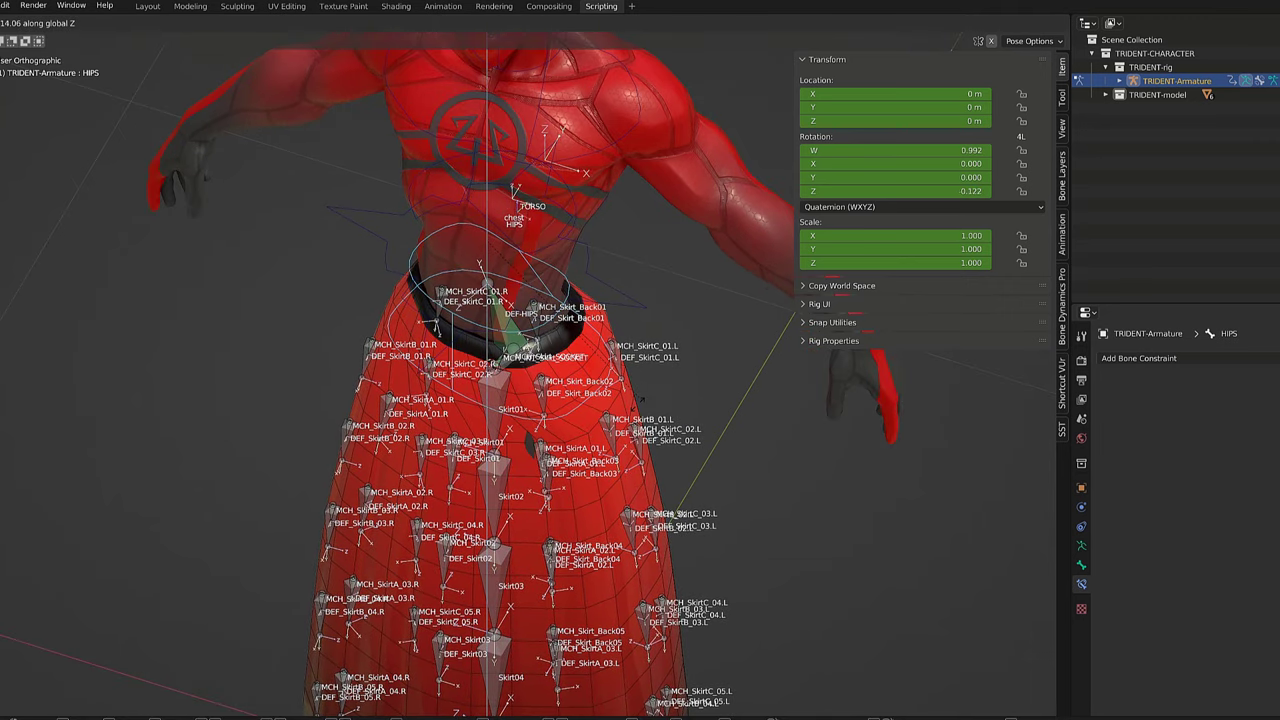
key("Return")
middle_click_drag(611, 425, 631, 400)
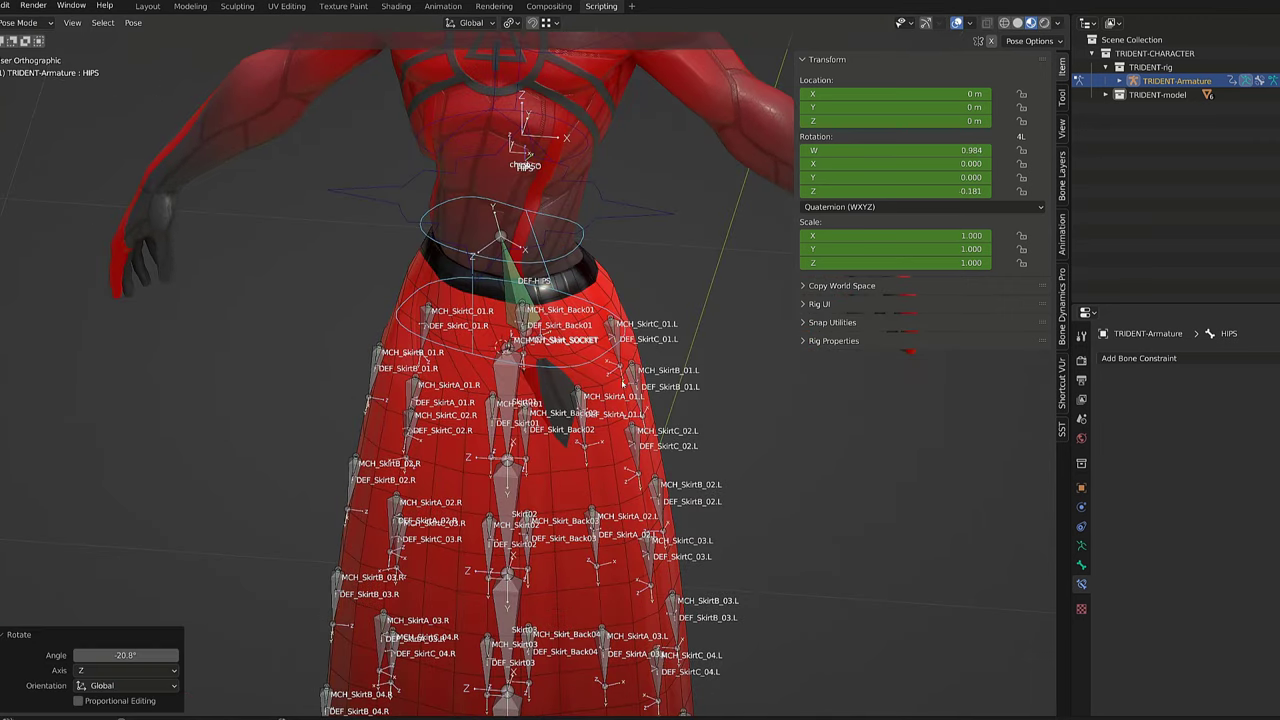
left_click(515, 380)
key("r")
key("z")
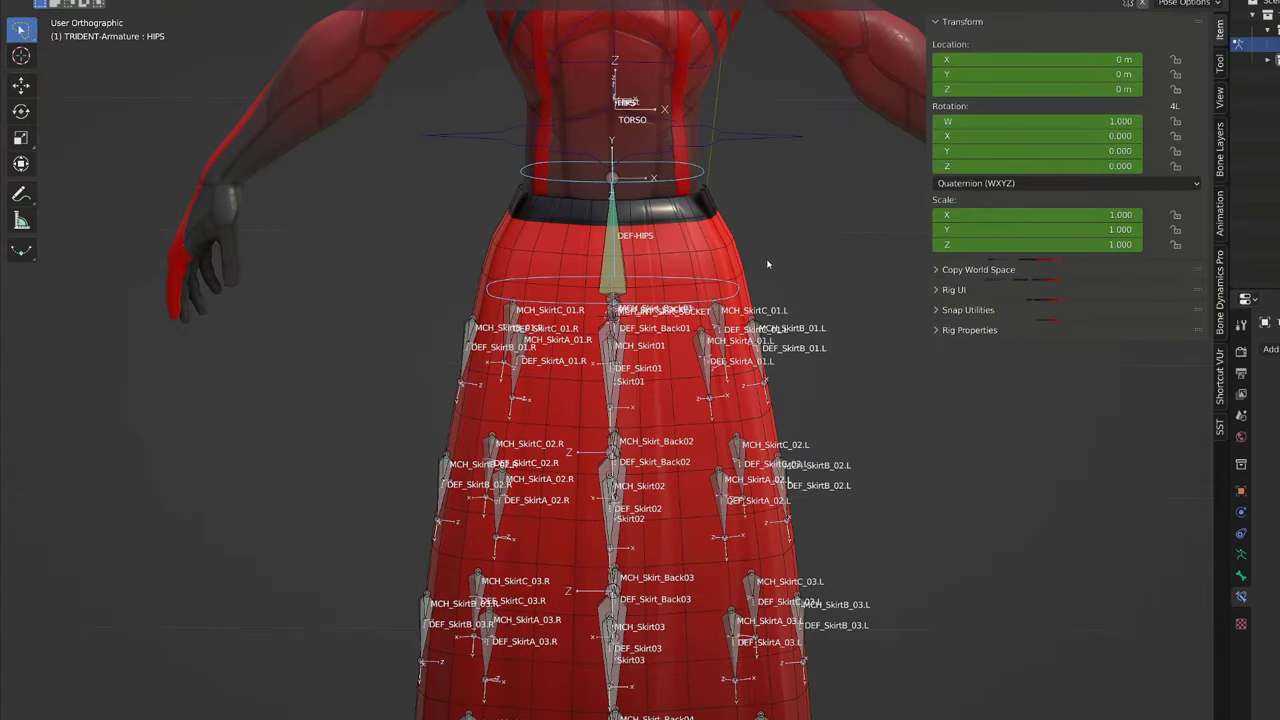
Tilt the HIPS control by about 20.4° and back by about -19.4°, and test another rotation from a higher view.
key("r")
left_click(500, 285)
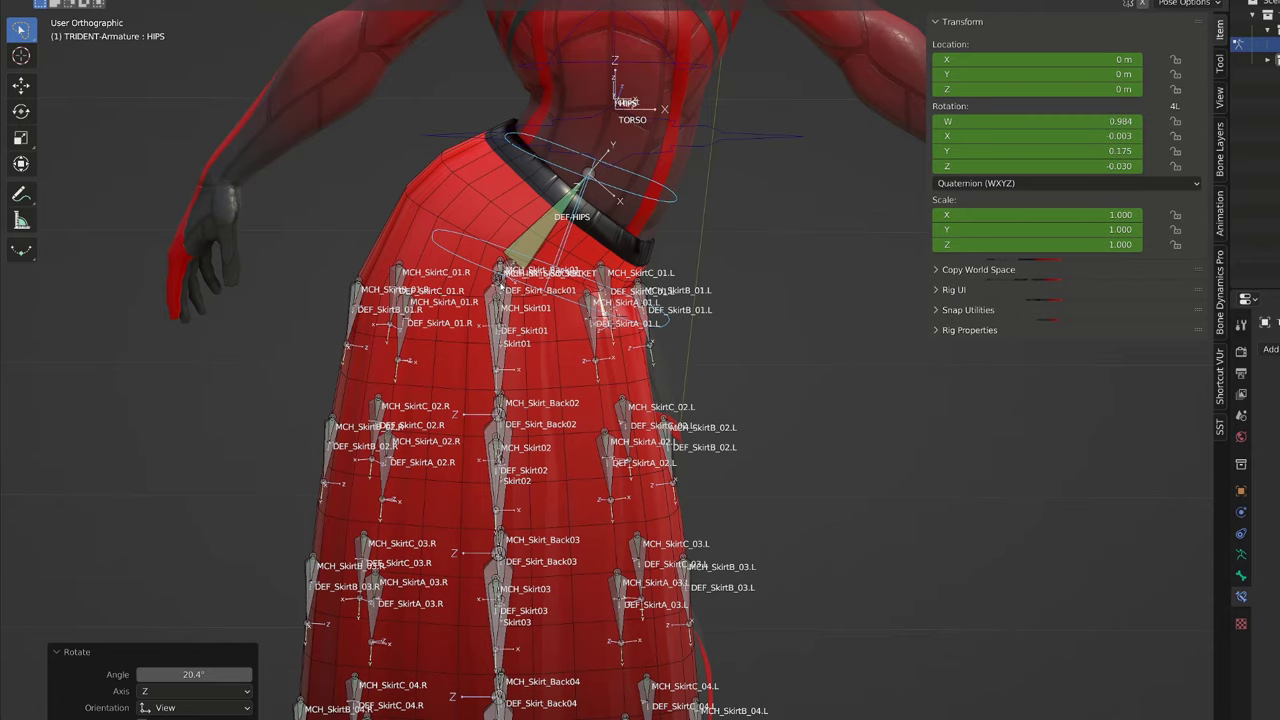
left_click(502, 281)
left_click(838, 336)
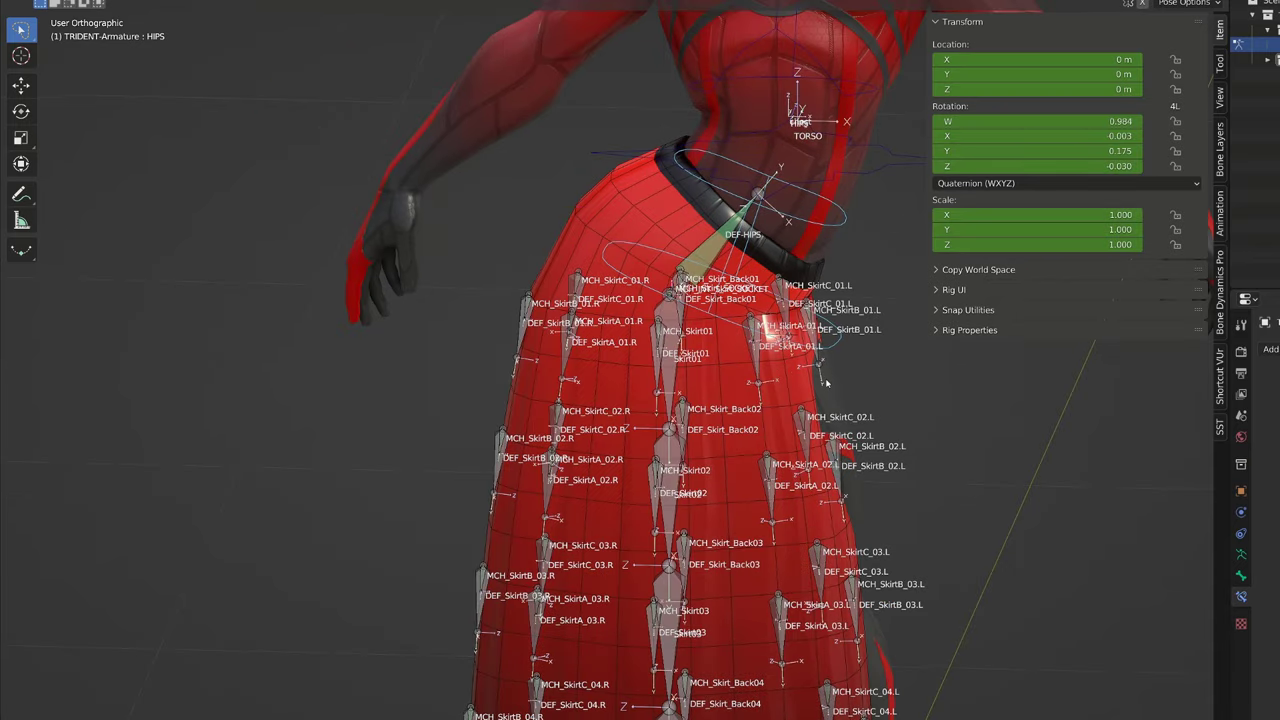
key("r")
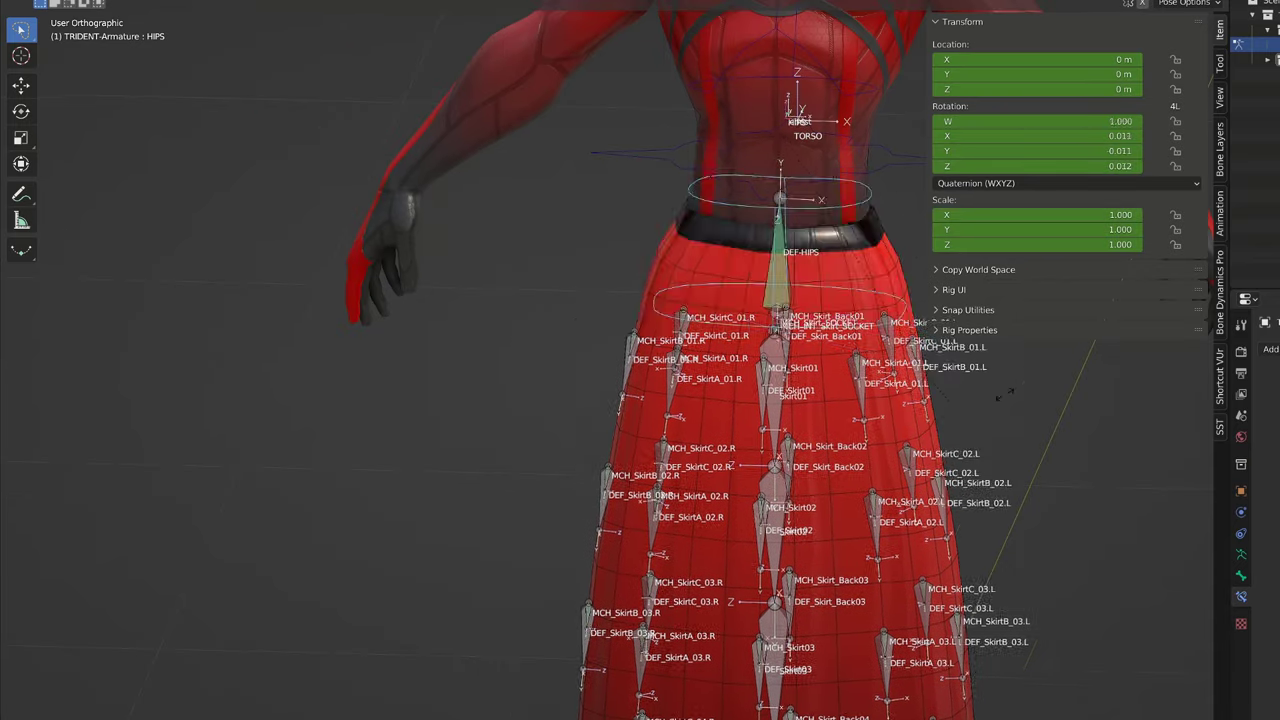
left_click(984, 434)
middle_click_drag(984, 434, 960, 475)
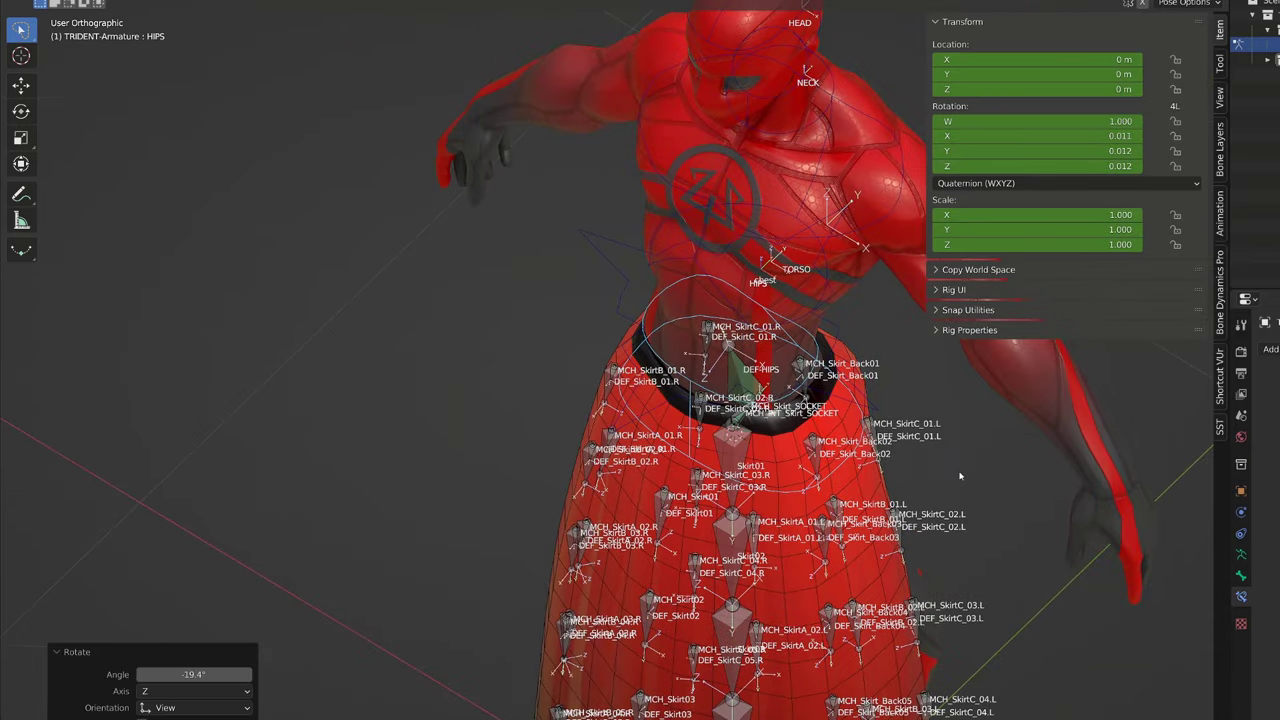
key("r")
left_click(925, 438)
Try rotating the Skirt01 bone around the global Z axis.
left_click(739, 450)
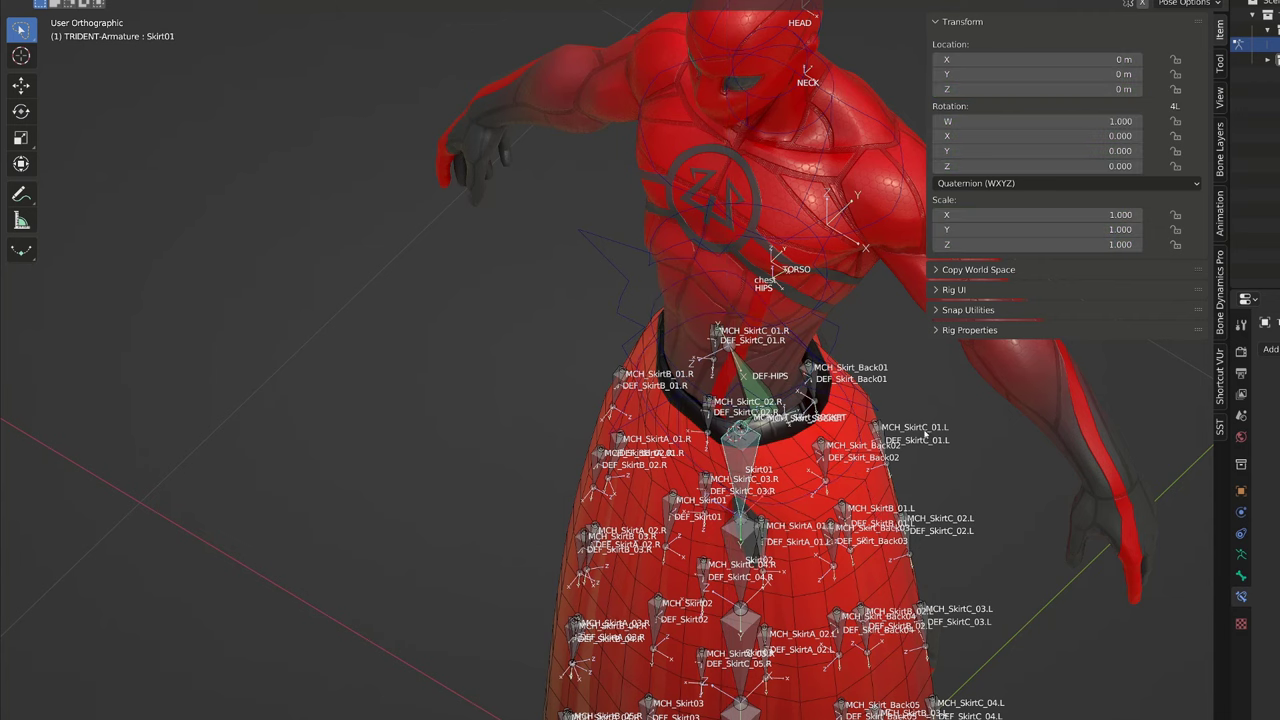
key("r")
key("z")
left_click(908, 456)
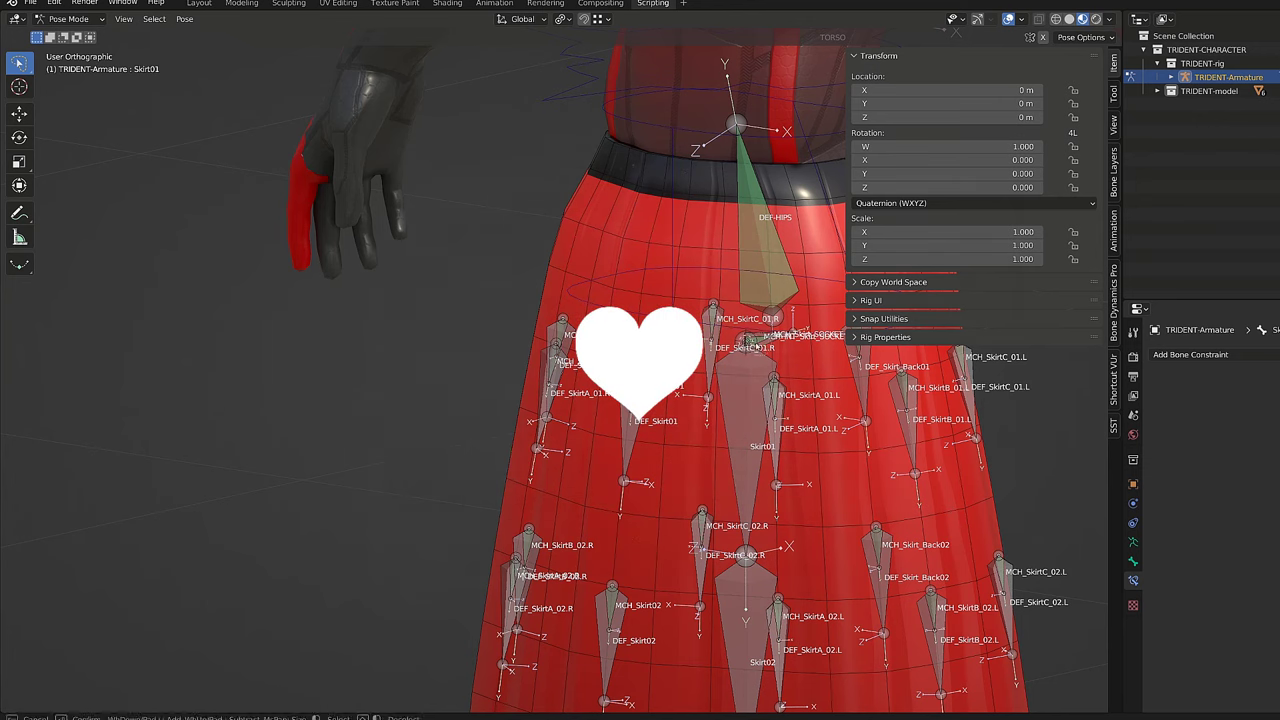
In Pose Mode, hide all bones except HIPS, DEF-HIPS, the two socket bones and Skirt01, and select Skirt01.
left_click(756, 348)
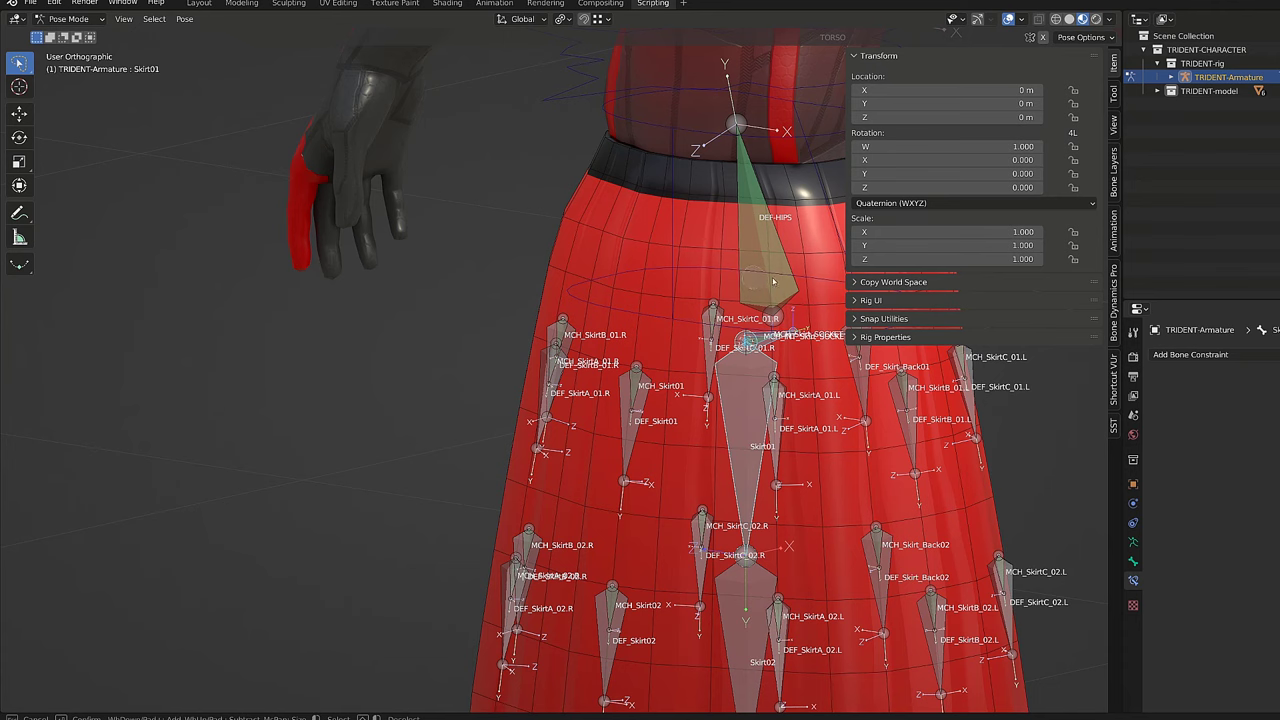
left_click(676, 320)
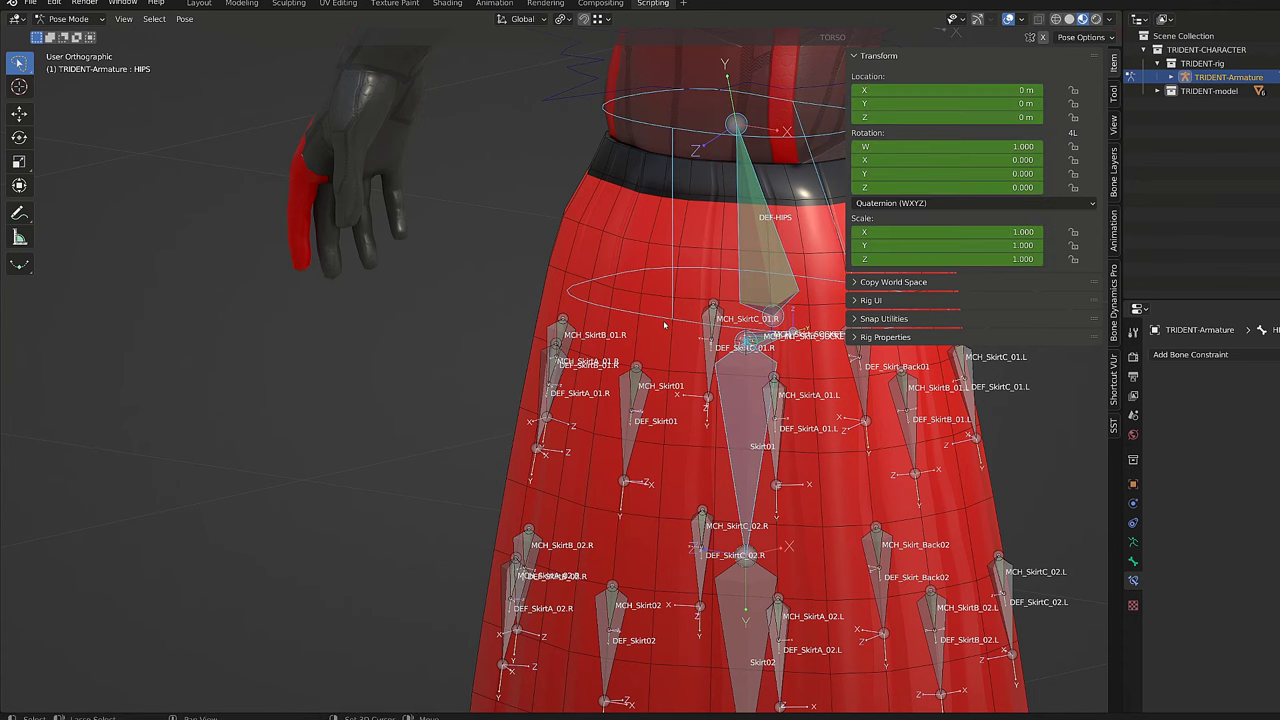
key("shift+h")
left_click_drag(792, 418, 671, 454, "alt+shift")
scroll(620, 432, "up", 2)
left_click(597, 446)
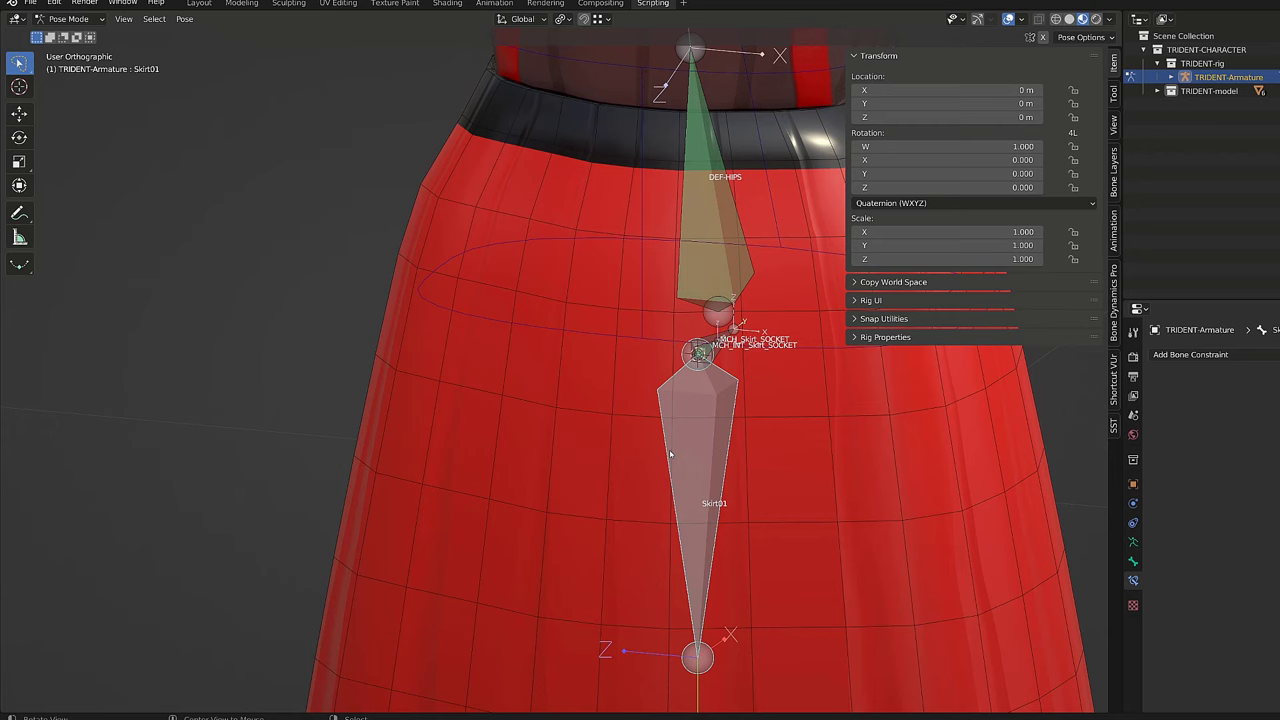
In Edit Mode, hide all bones except DEF-HIPS, the two socket bones and Skirt01.
key("Tab")
scroll(700, 420, "up", 3)
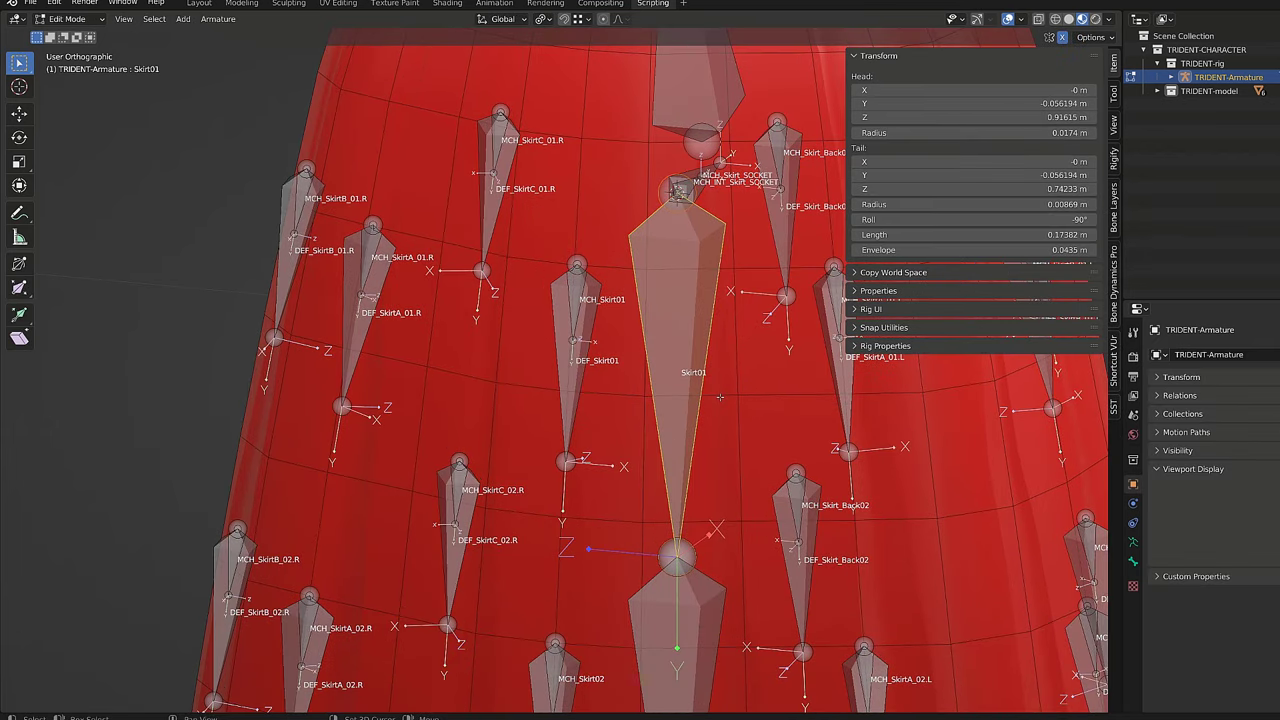
scroll(703, 372, "down", 4)
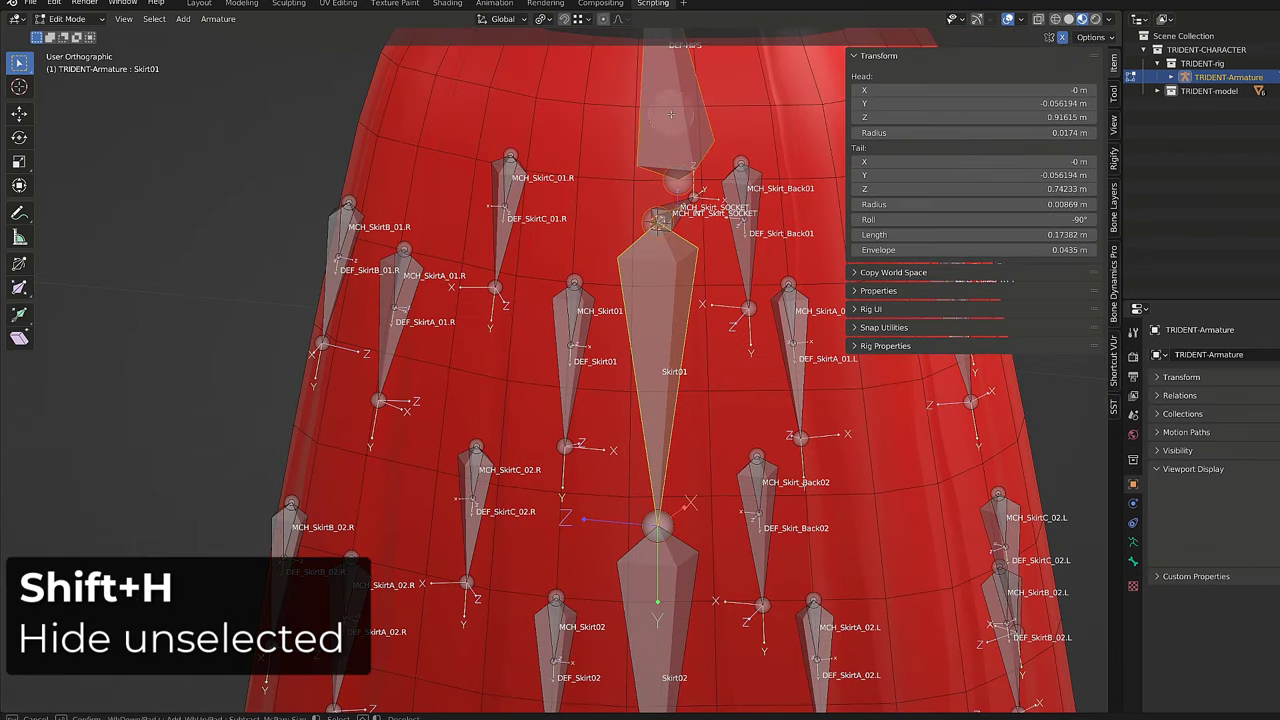
key("shift+h")
scroll(700, 372, "up", 5)
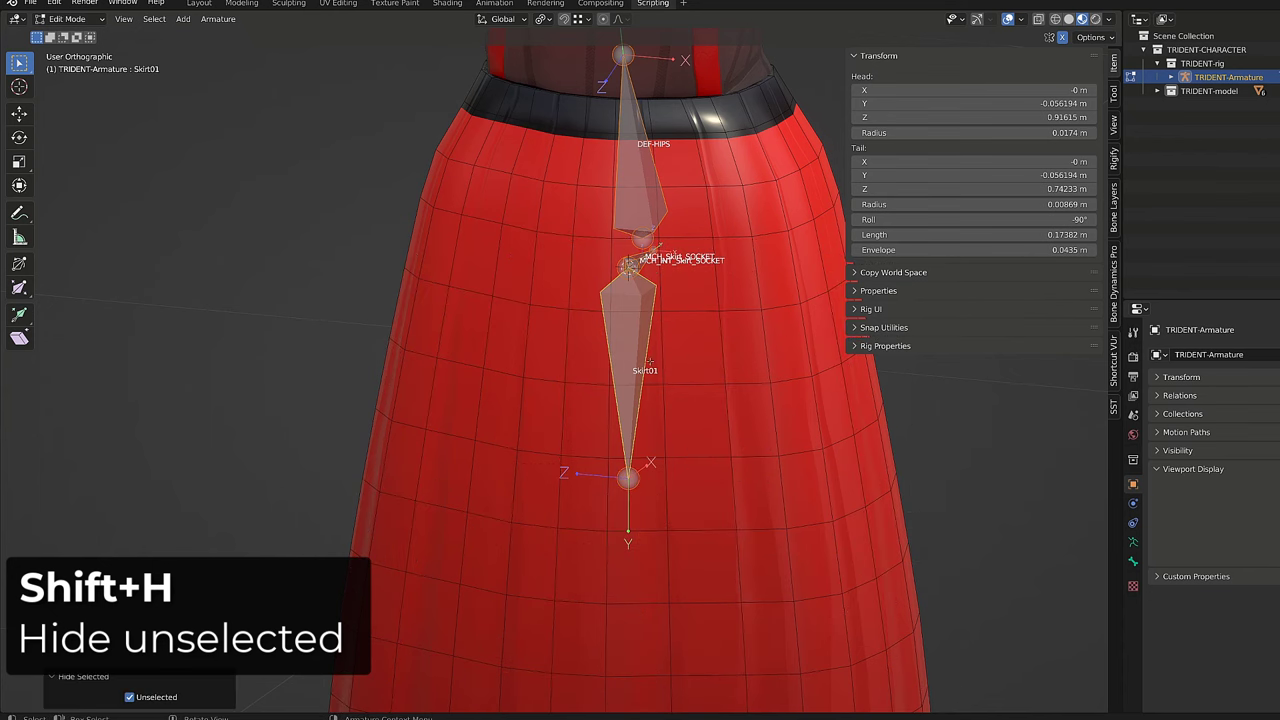
scroll(723, 522, "down", 3)
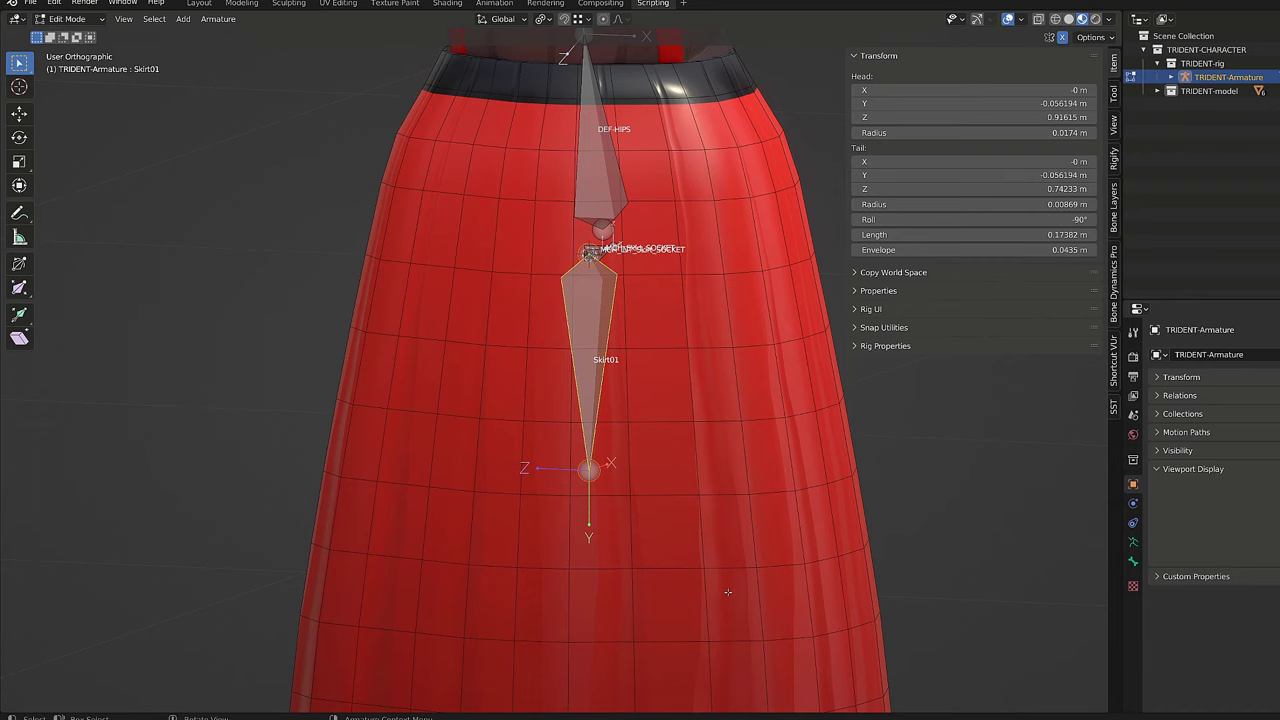
Scale Skirt01 down to about 0.458 and duplicate it in place, scaling the duplicate up to about 1.619.
key("s")
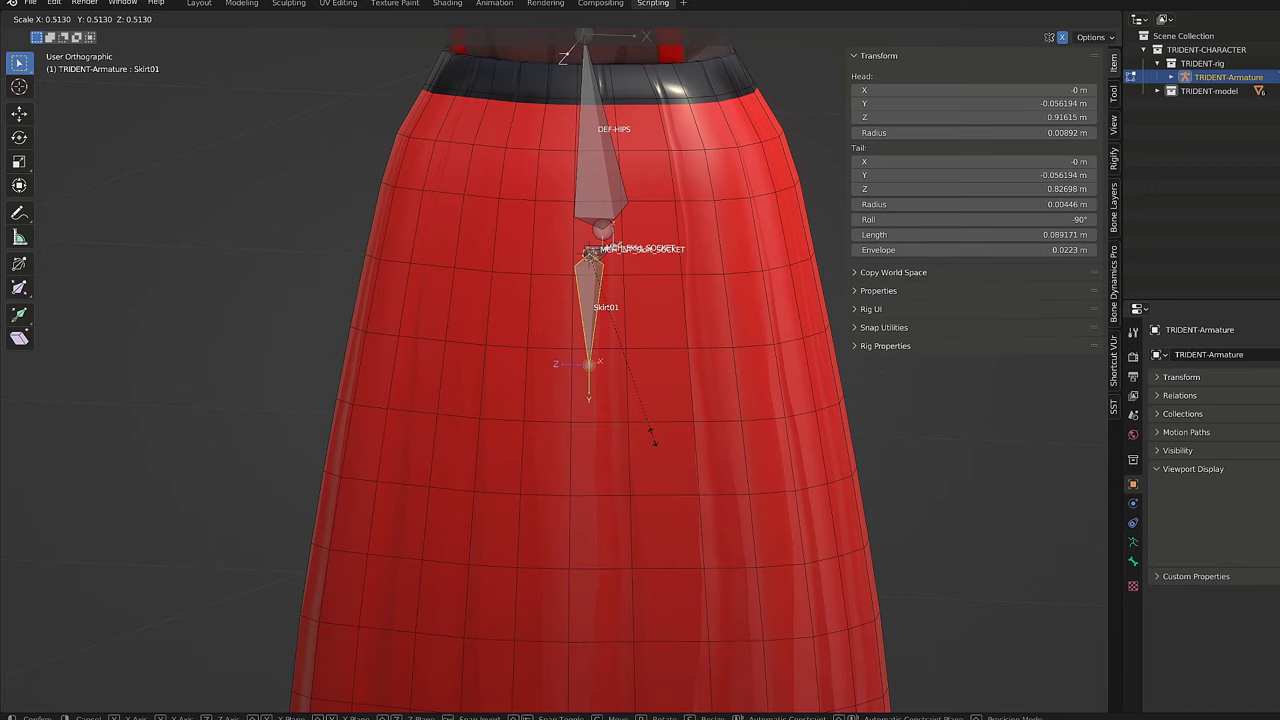
left_click(645, 415)
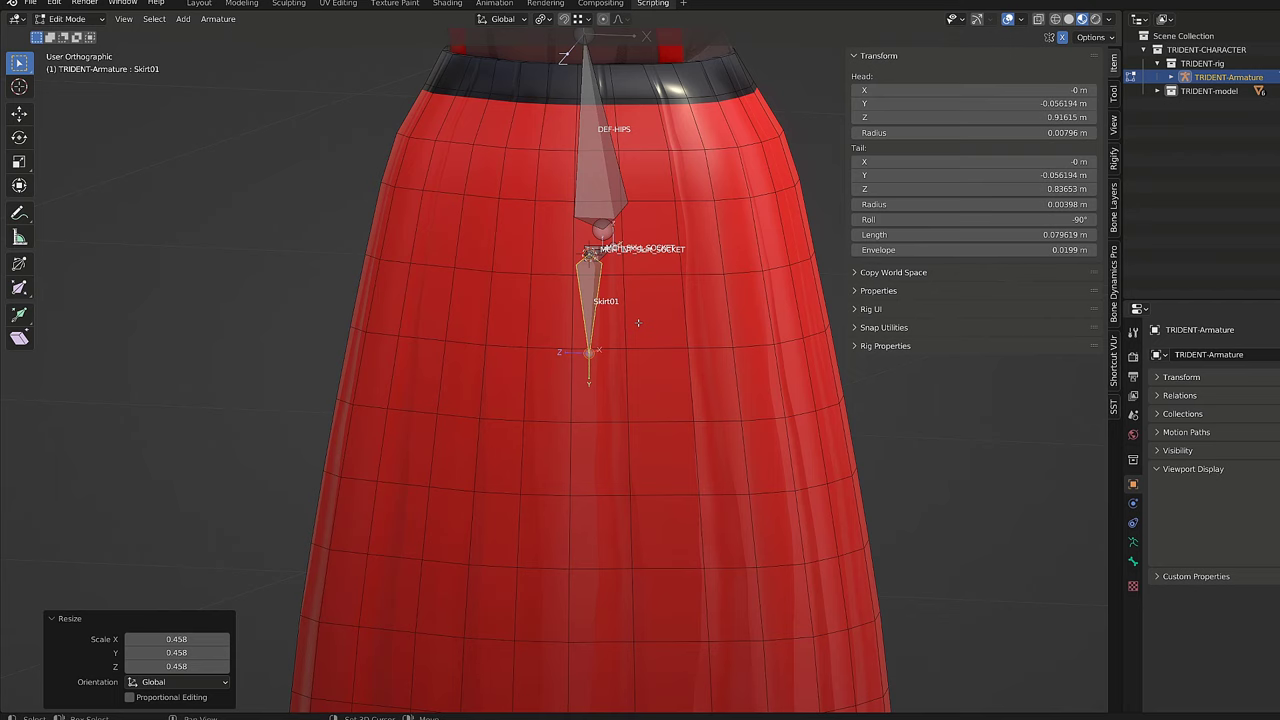
key("shift+d")
key("s")
left_click(652, 374)
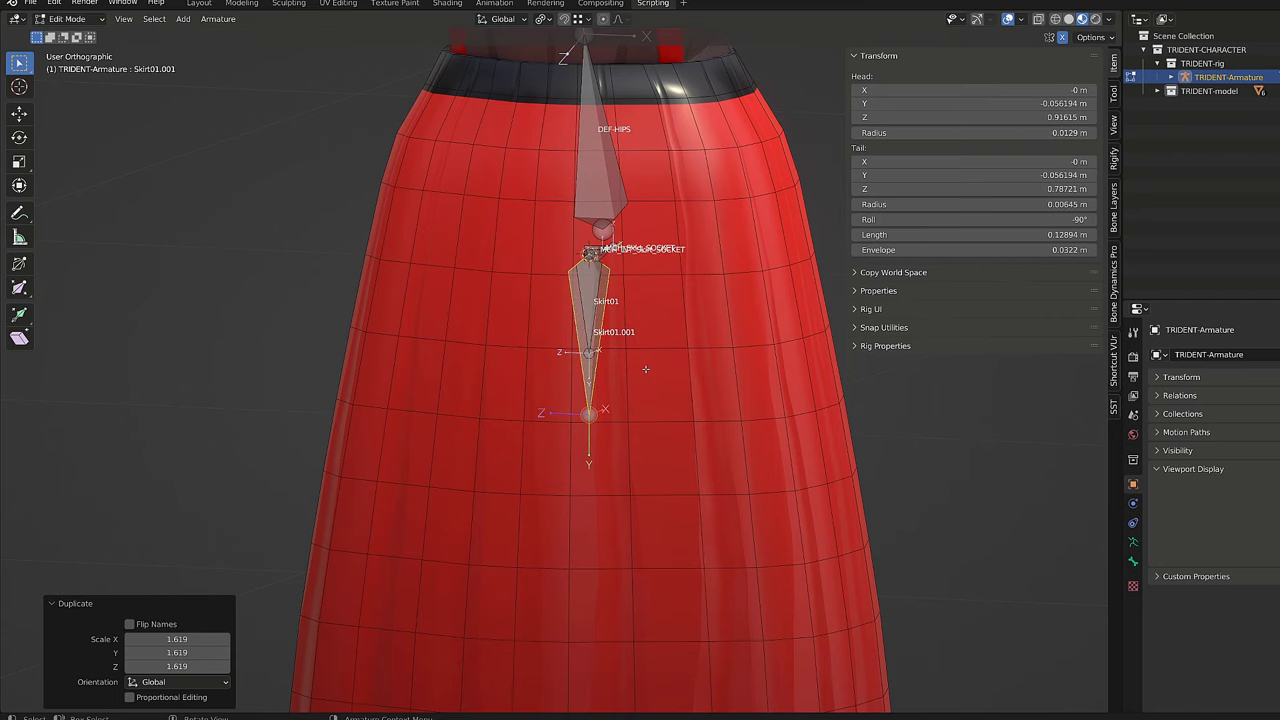
Rename the duplicated bone Skirt_Master and show its bone properties in Pose Mode.
key("F2")
type("Skirt_M")
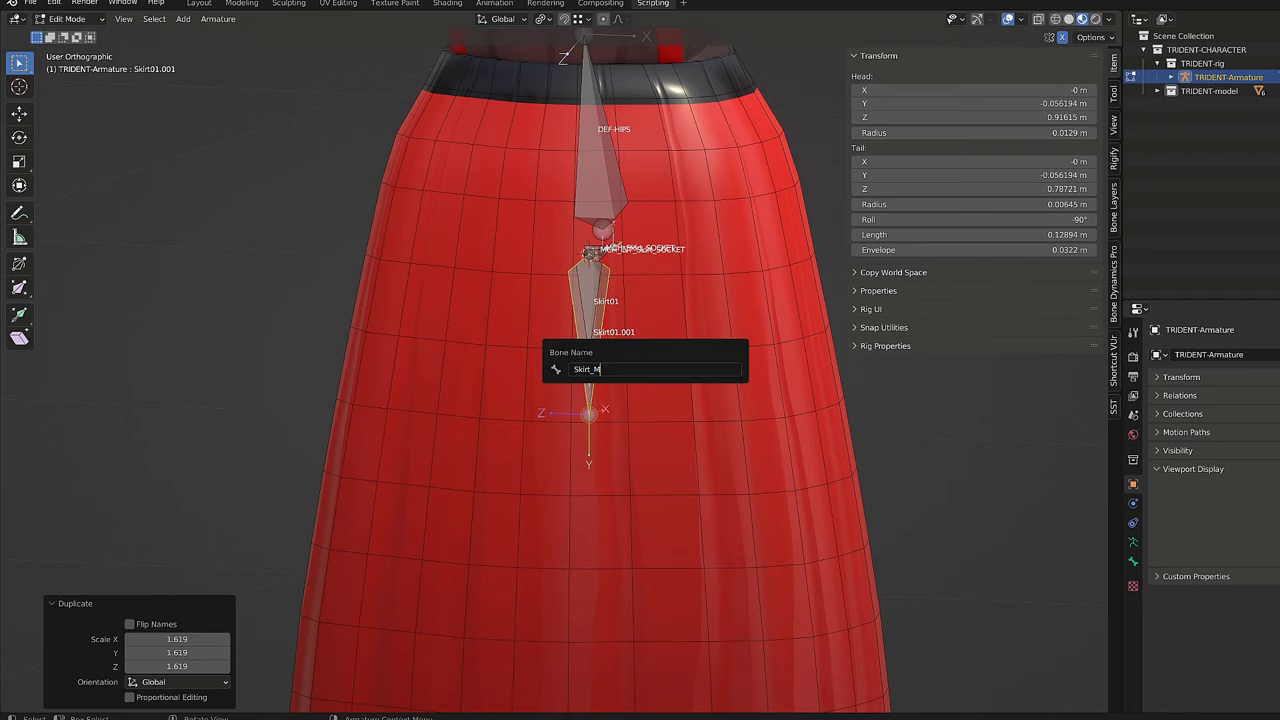
type("aster")
key("Return")
scroll(660, 364, "up", 2)
middle_click_drag(631, 353, 616, 369)
key("Tab")
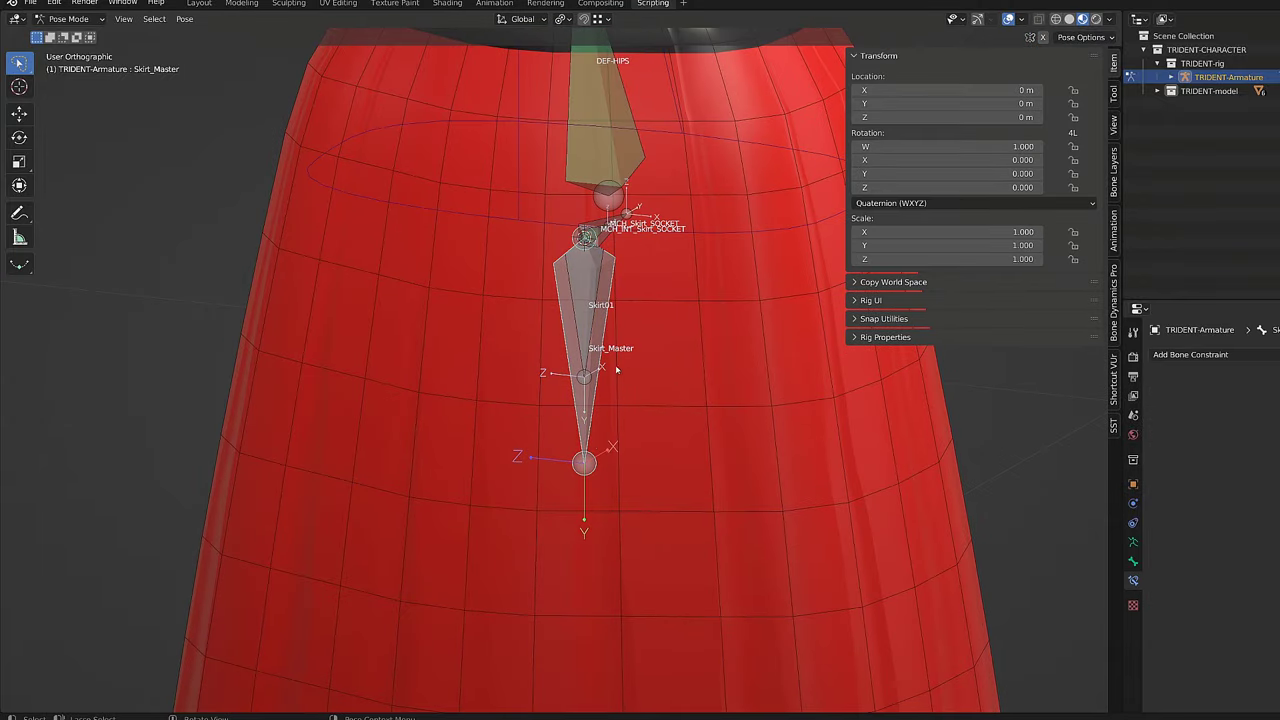
scroll(616, 370, "down", 3)
left_click(1133, 561)
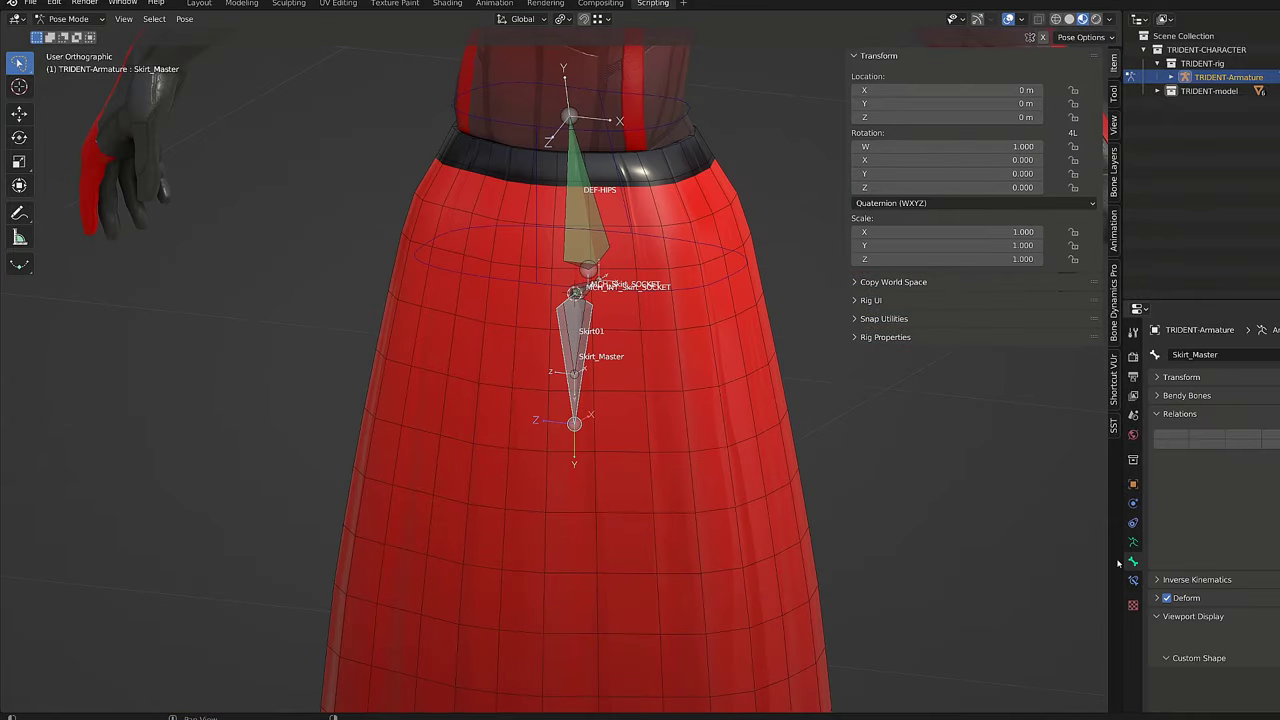
Try tilting the HIPS control in the view plane, cancel, and rotate it around the global Z axis instead.
left_click(685, 292)
key("r")
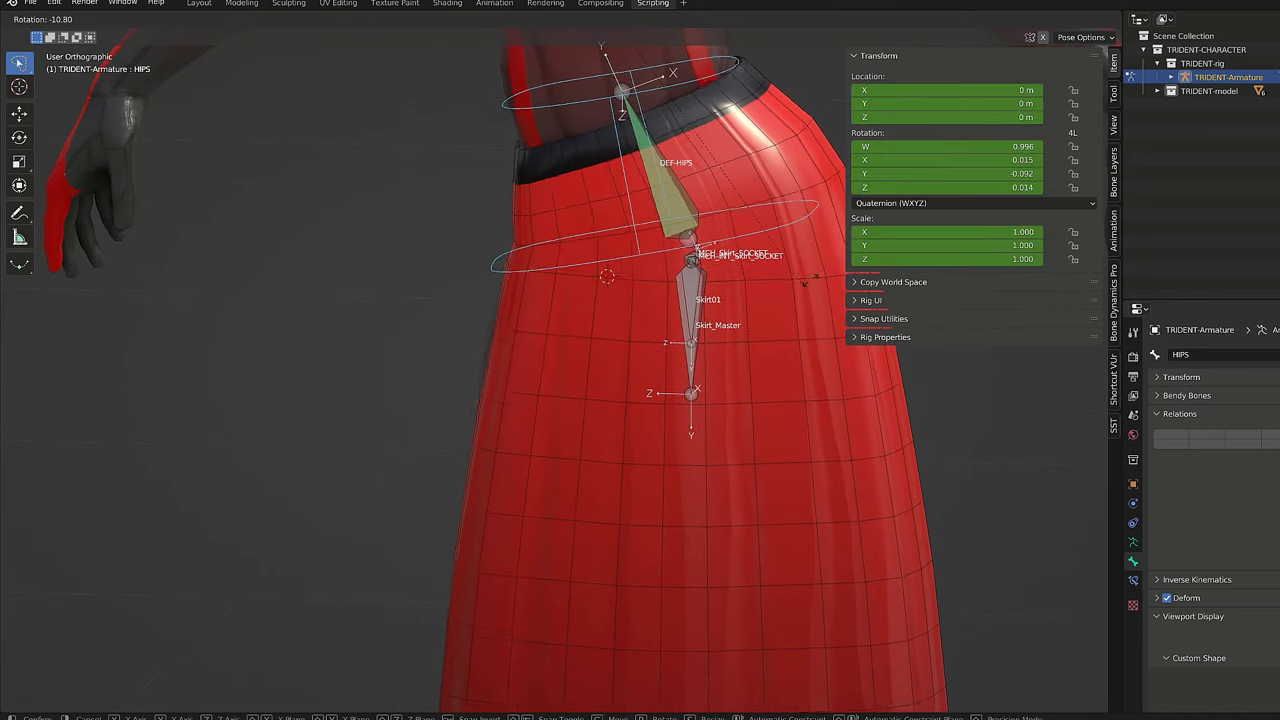
key("Escape")
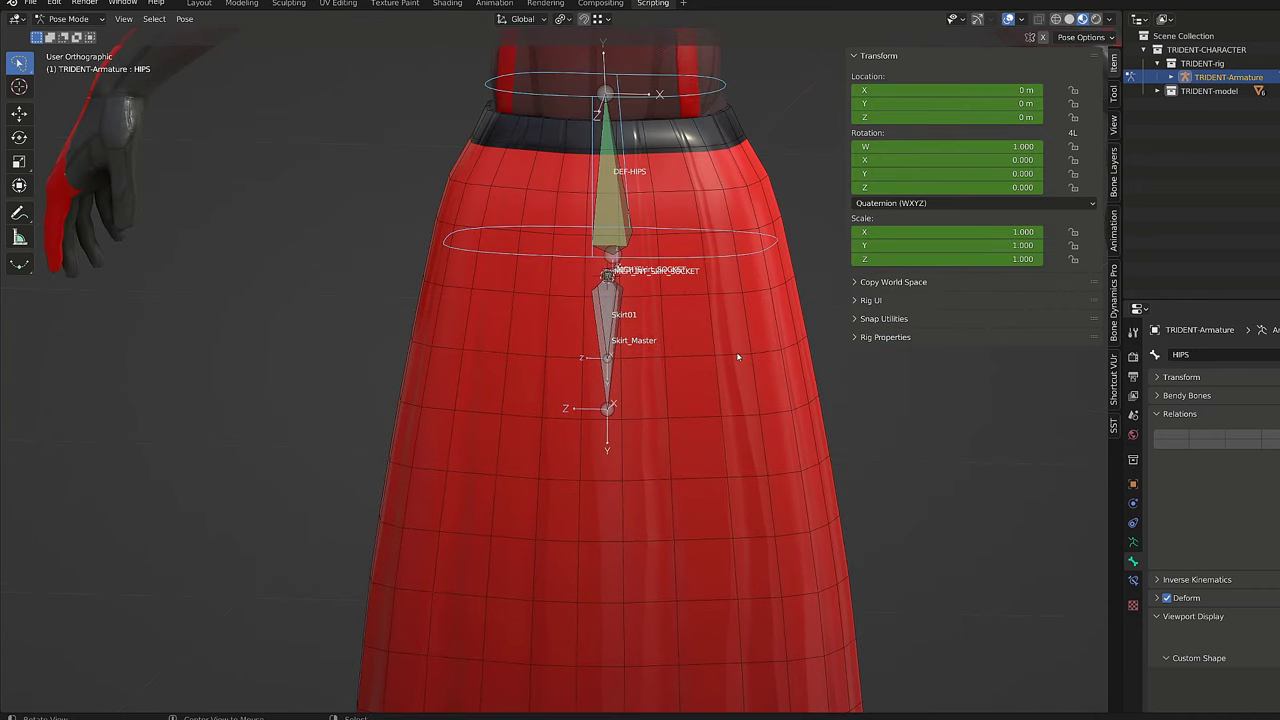
middle_click_drag(738, 357, 783, 386)
key("r")
key("z")
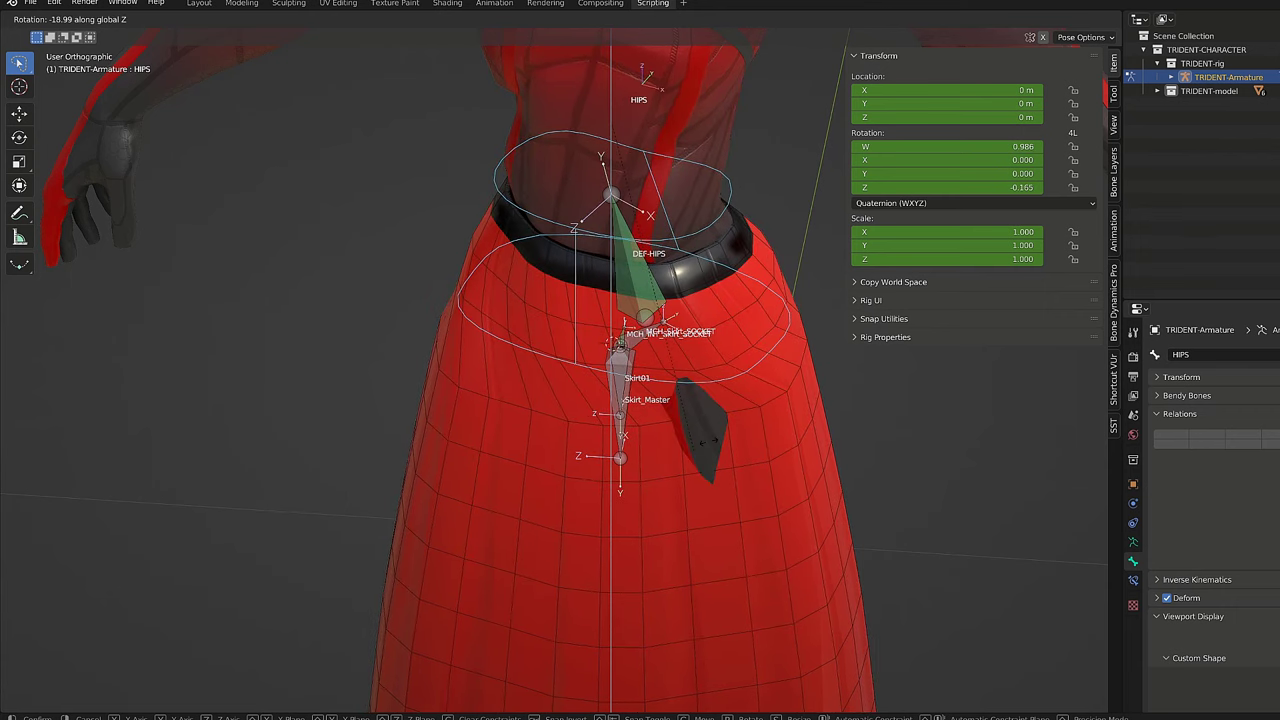
left_click(629, 392)
Parent the Skirt01 bone to DEF-HIPS in Edit Mode and return to Pose Mode.
scroll(629, 392, "up", 4)
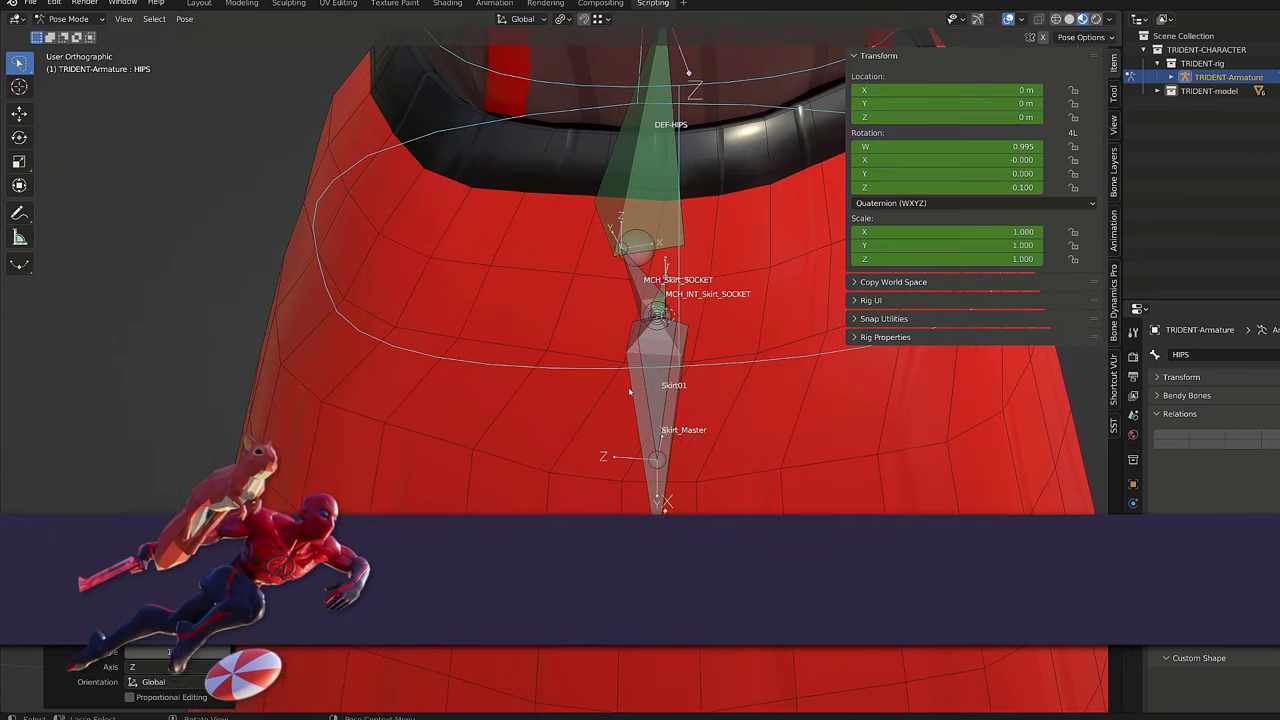
left_click(658, 350)
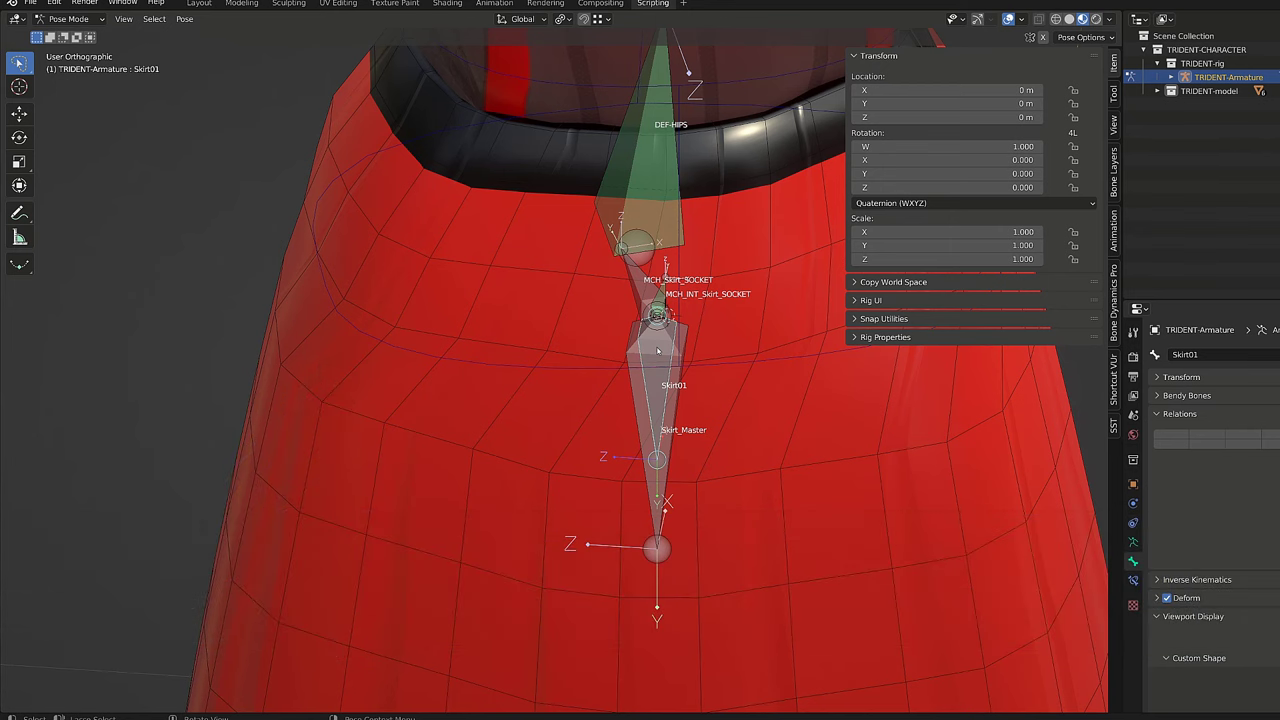
left_click_drag(672, 355, 606, 343, "alt")
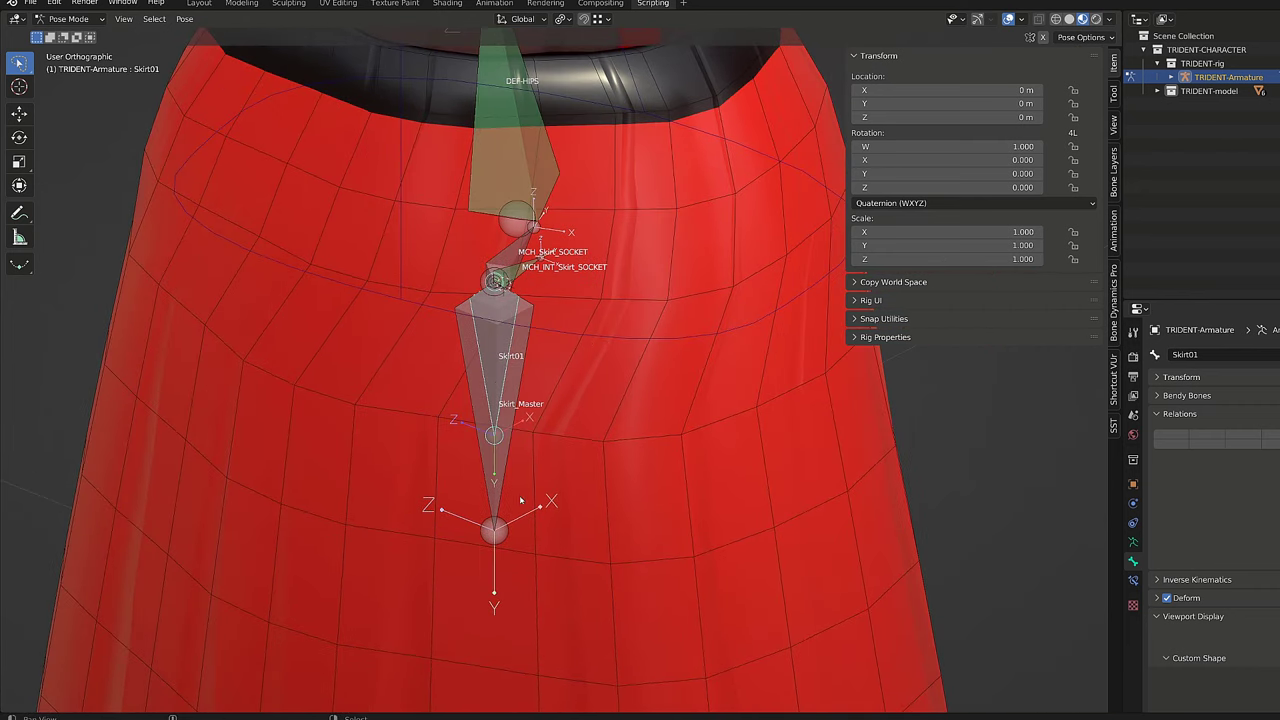
left_click_drag(520, 500, 584, 462, "alt")
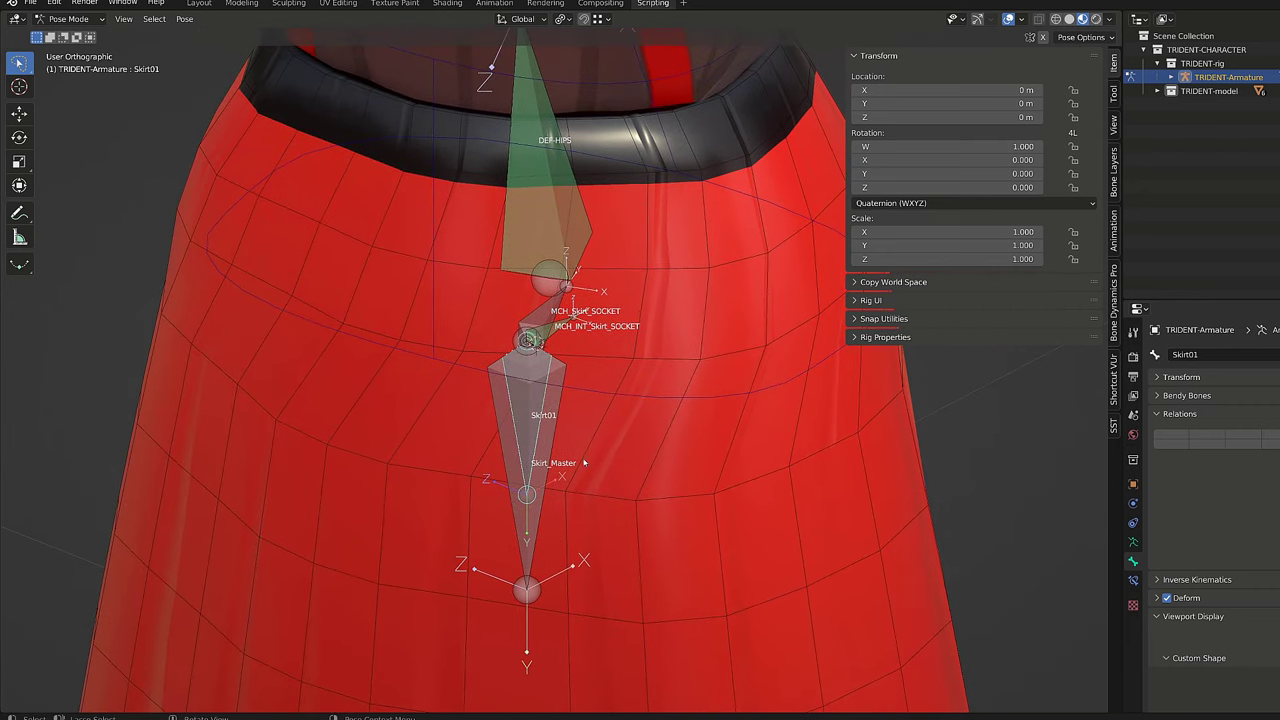
left_click(557, 215)
key("Tab")
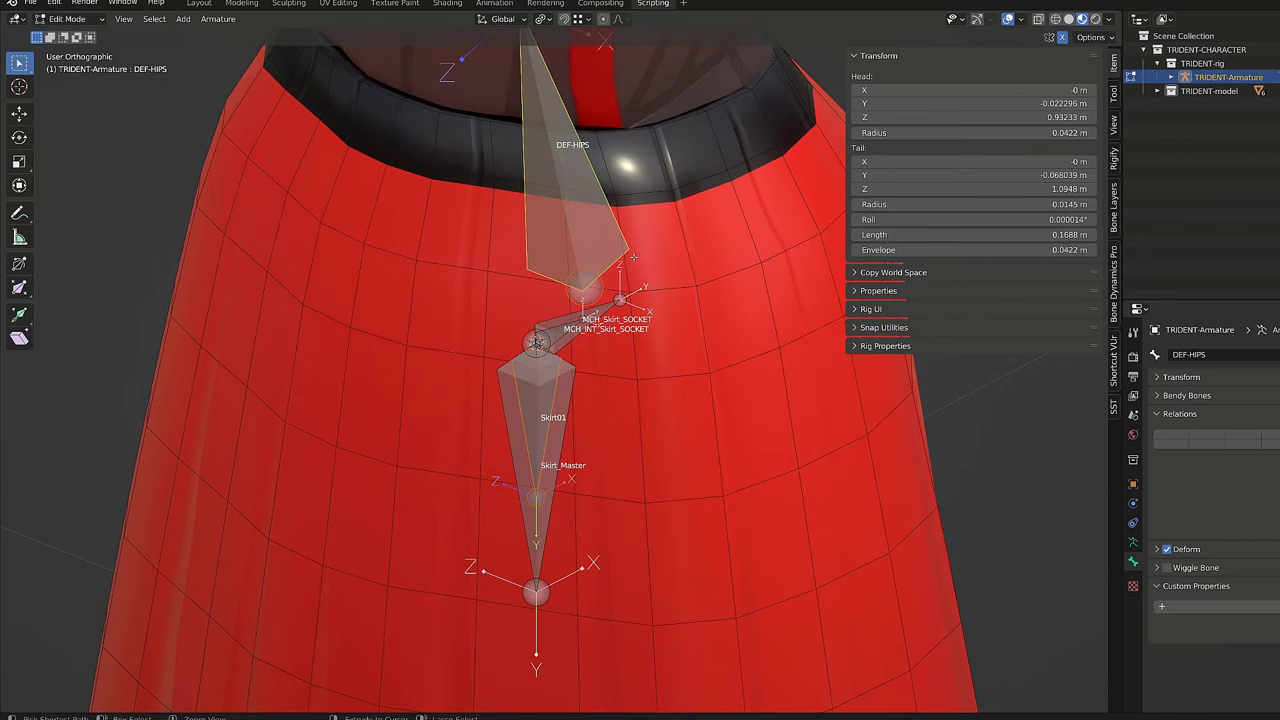
key("ctrl+p")
left_click(634, 260)
key("Tab")
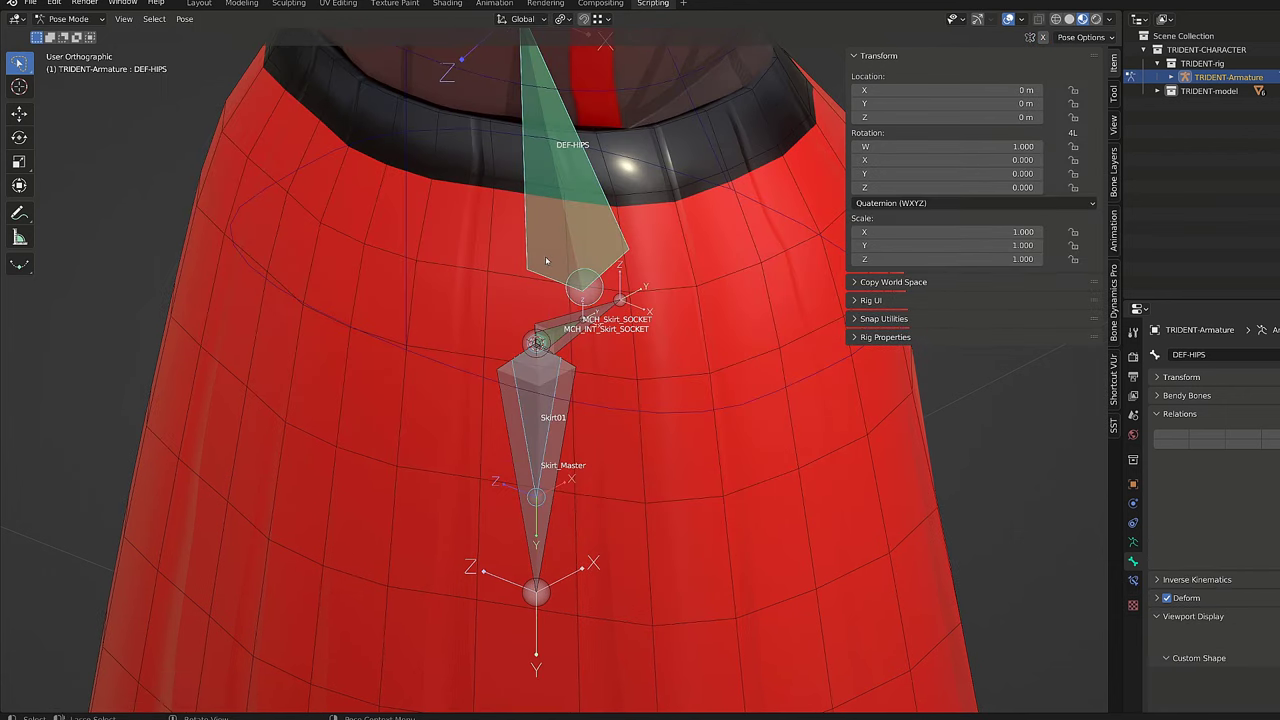
Test rotating the HIPS control around the global Z axis and in the view plane, cancelling both rotations.
scroll(545, 256, "down", 3)
middle_click_drag(590, 420, 611, 420)
left_click_drag(610, 422, 733, 385, "alt")
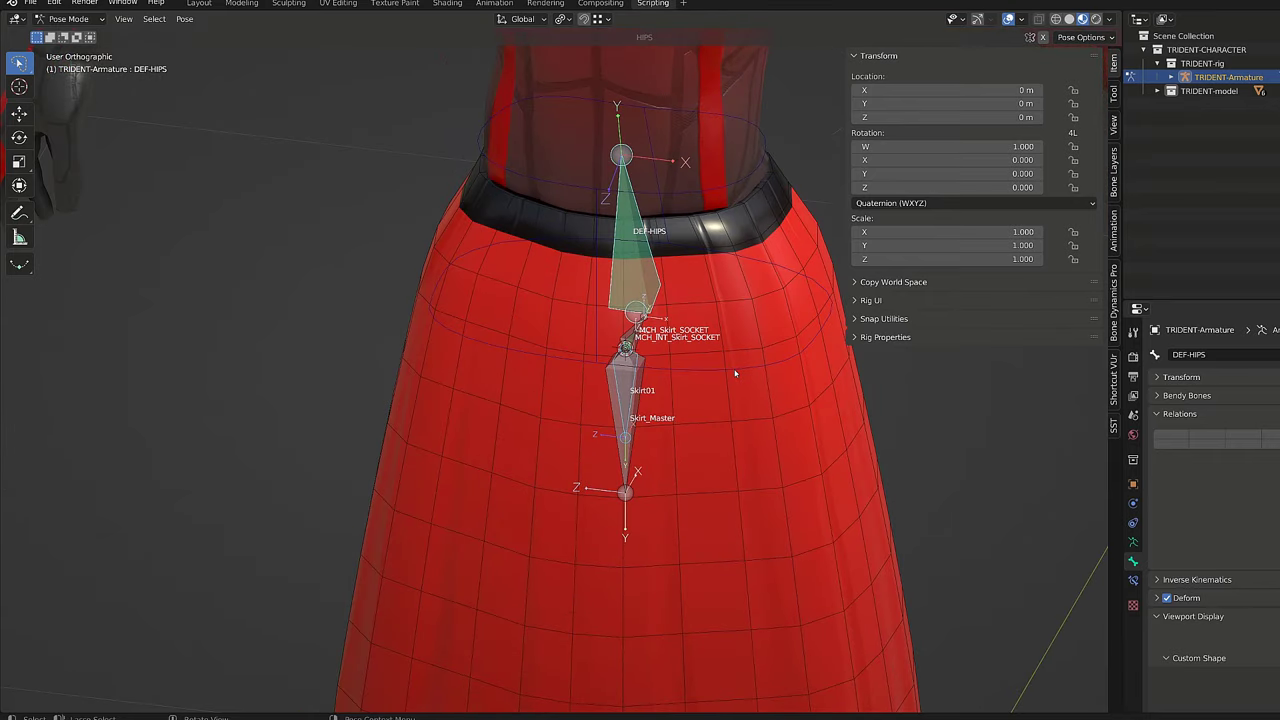
left_click(735, 370)
key("r")
key("z")
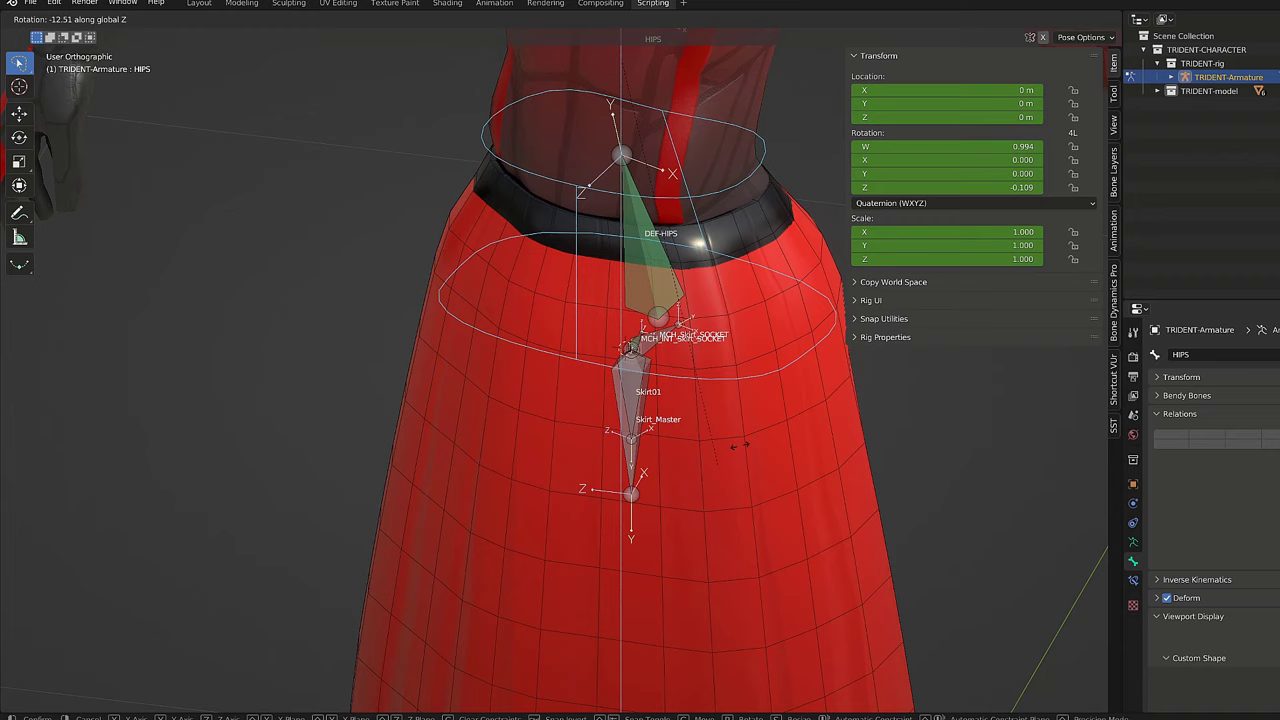
key("Escape")
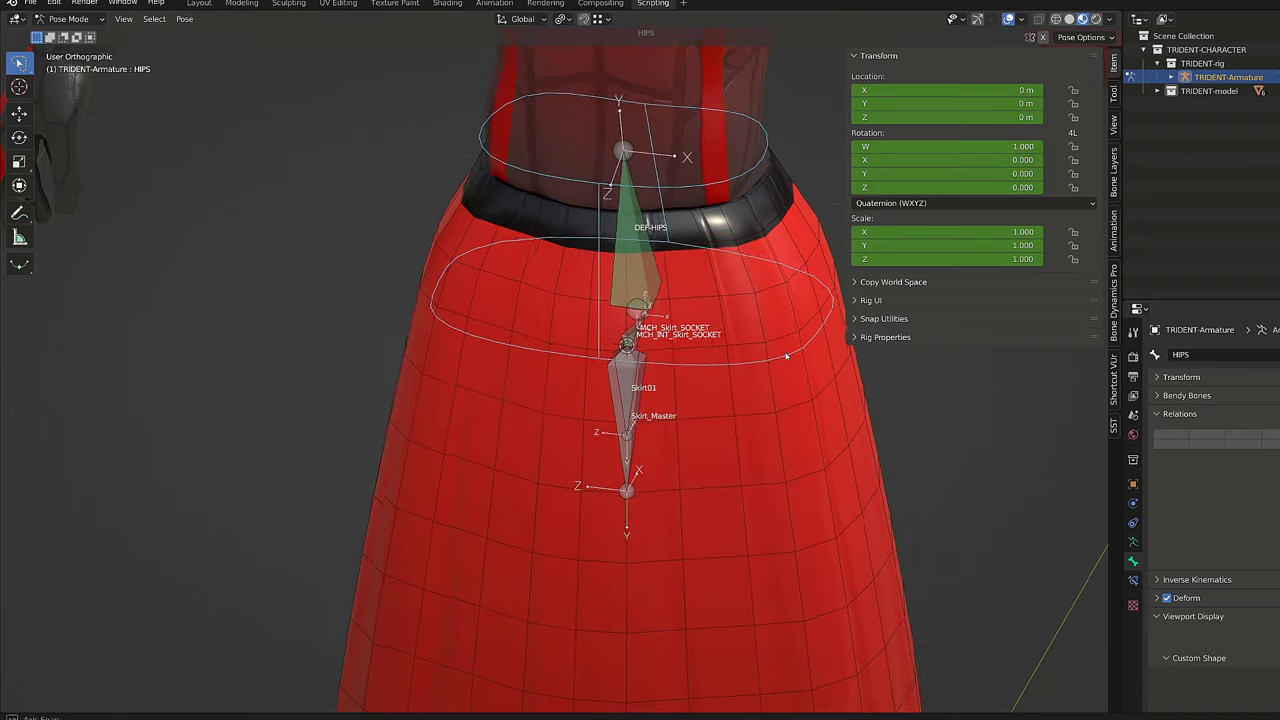
key("r")
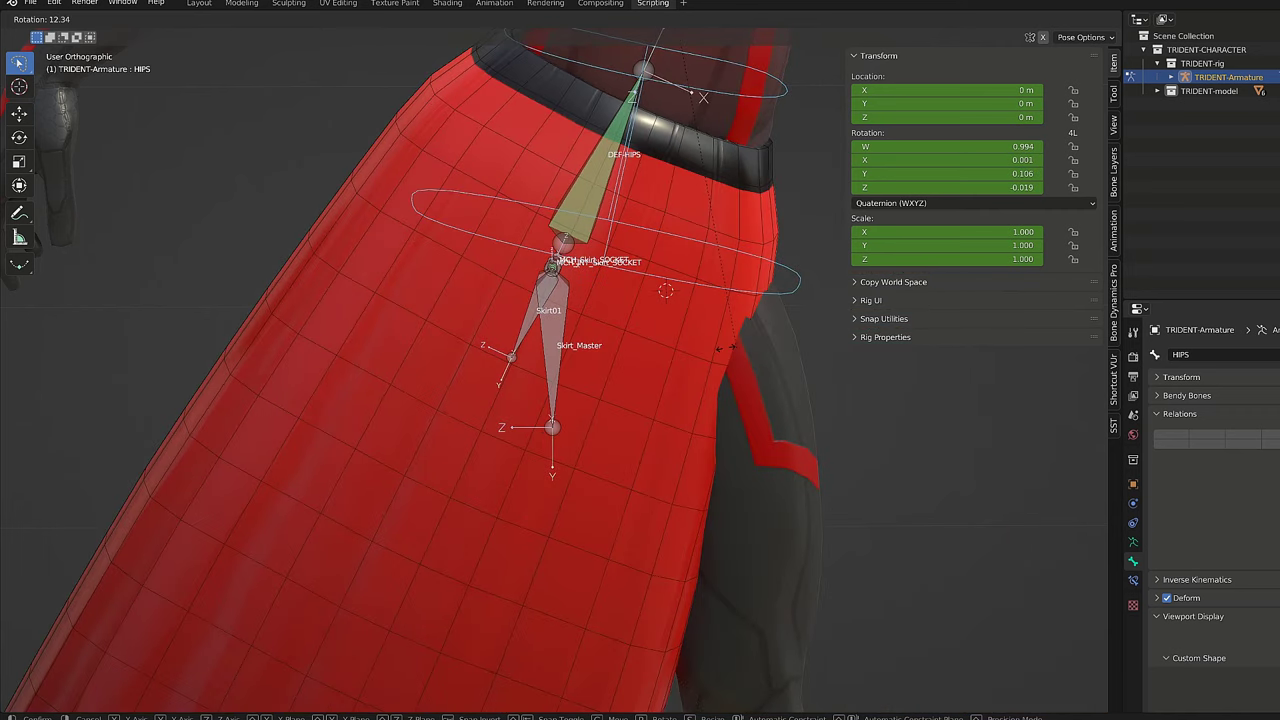
key("Escape")
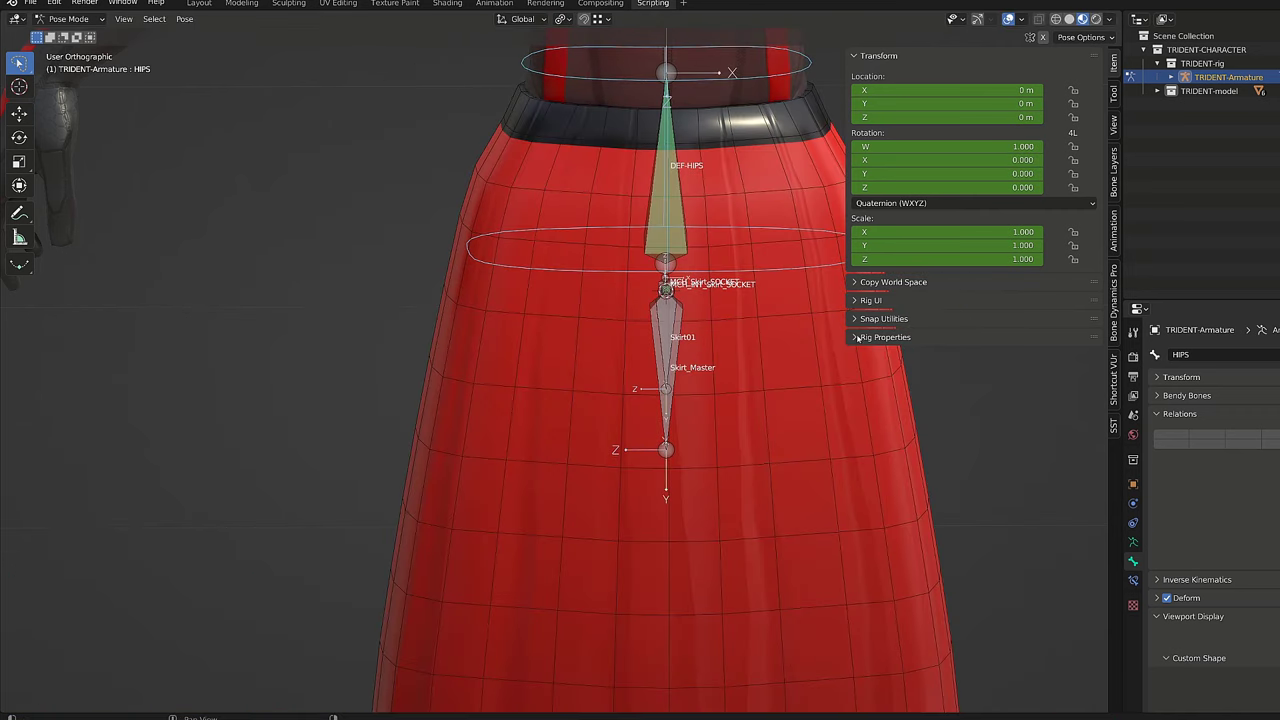
Add a Copy Location constraint to Skirt01 with Skirt_Master as its target.
left_click(669, 410)
scroll(691, 434, "up", 4)
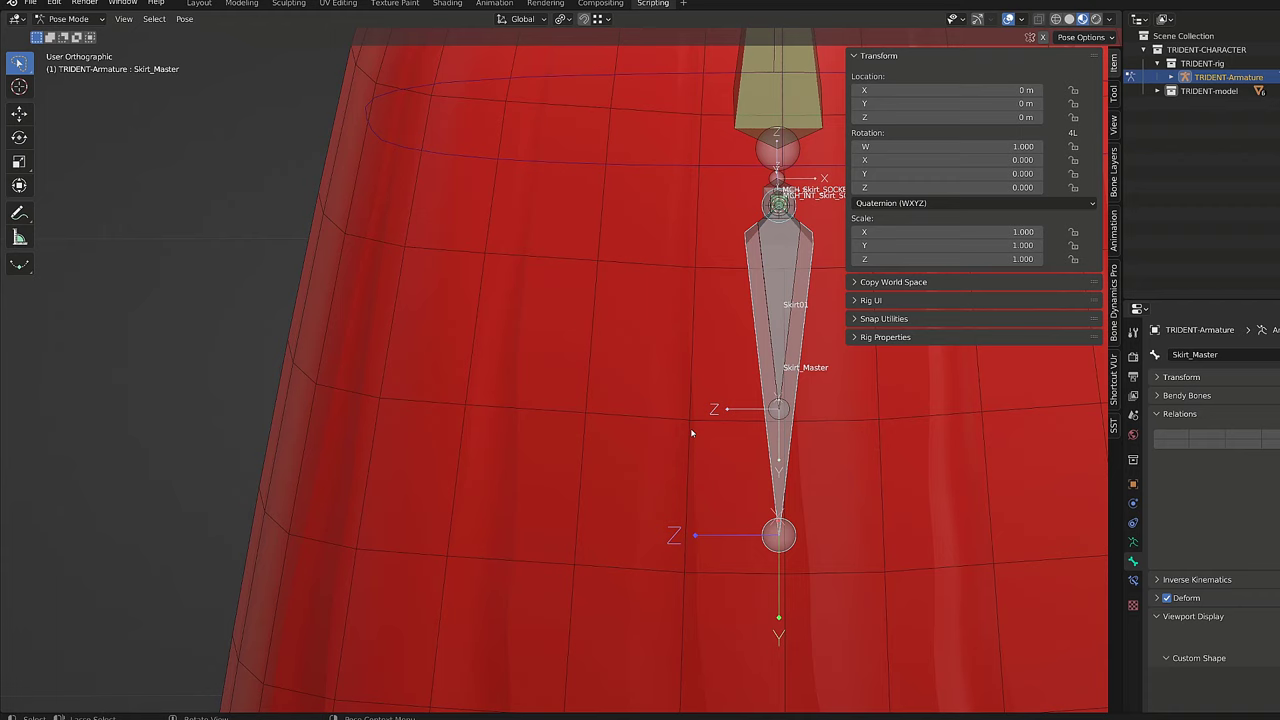
middle_click_drag(794, 303, 702, 354)
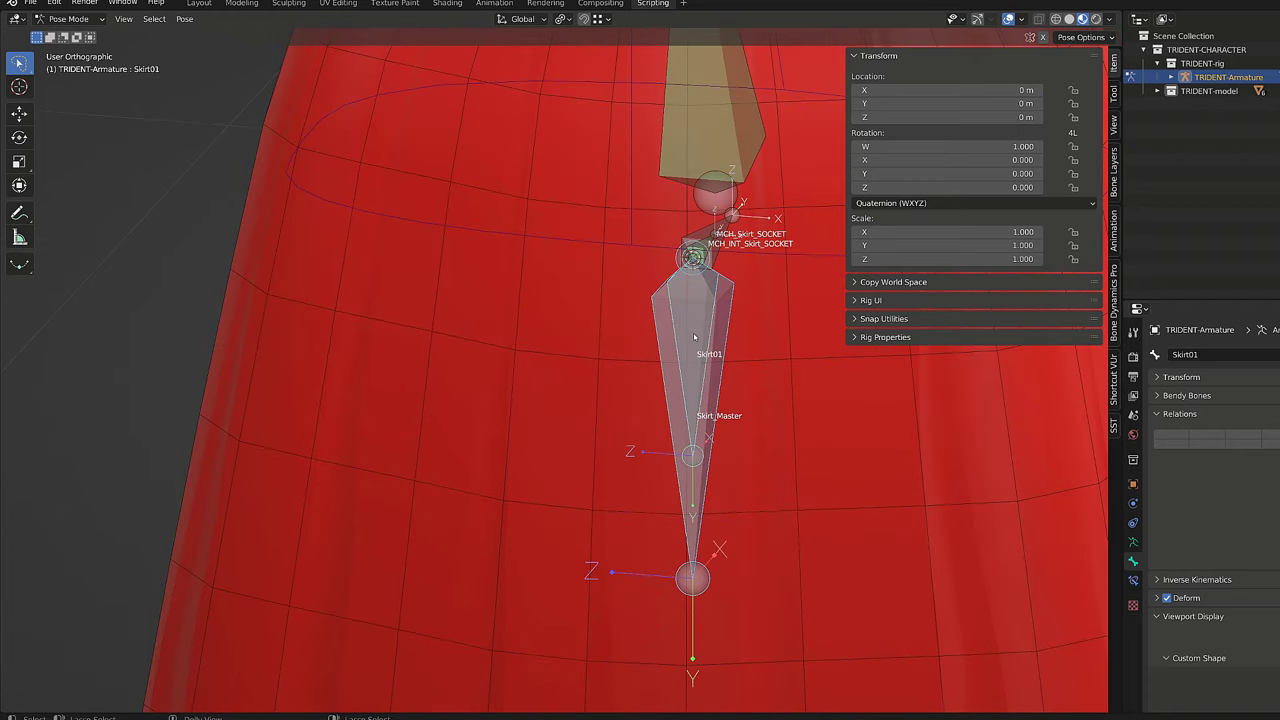
key("shift+ctrl+c")
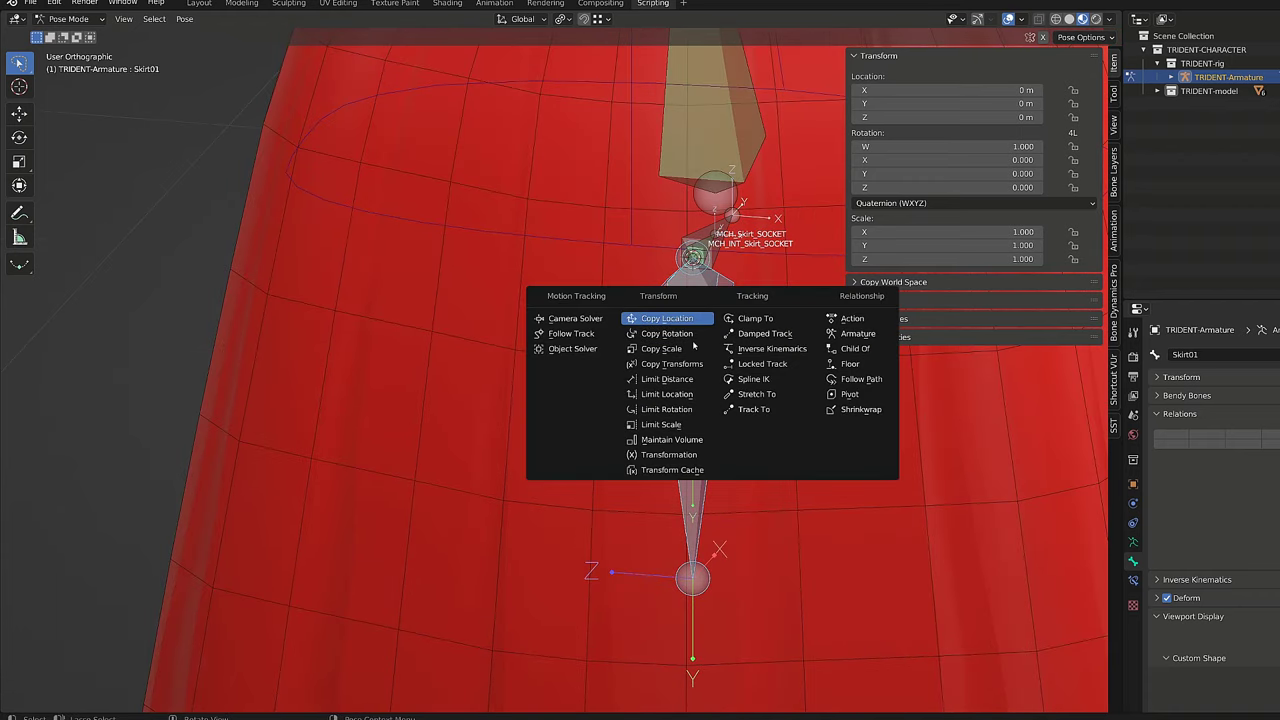
left_click(691, 364)
Test the location constraint by moving Skirt_Master and cancel the move.
left_click(686, 440)
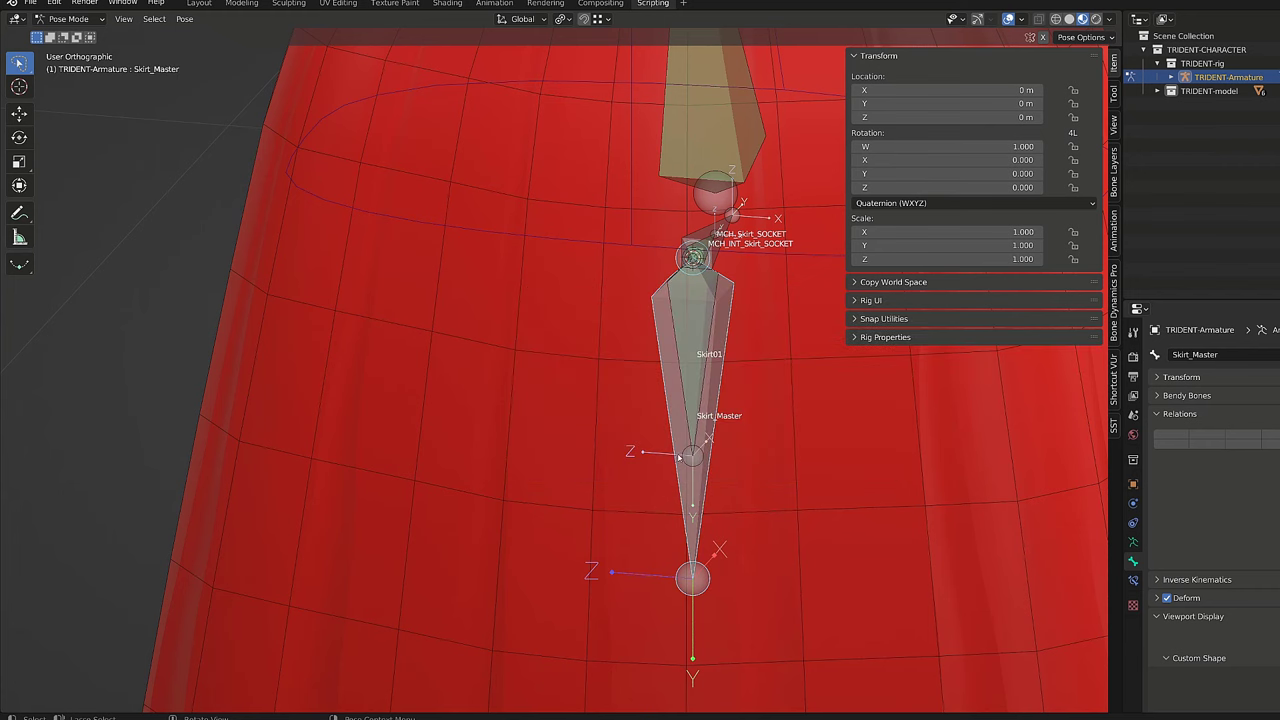
scroll(676, 441, "down", 3)
key("g")
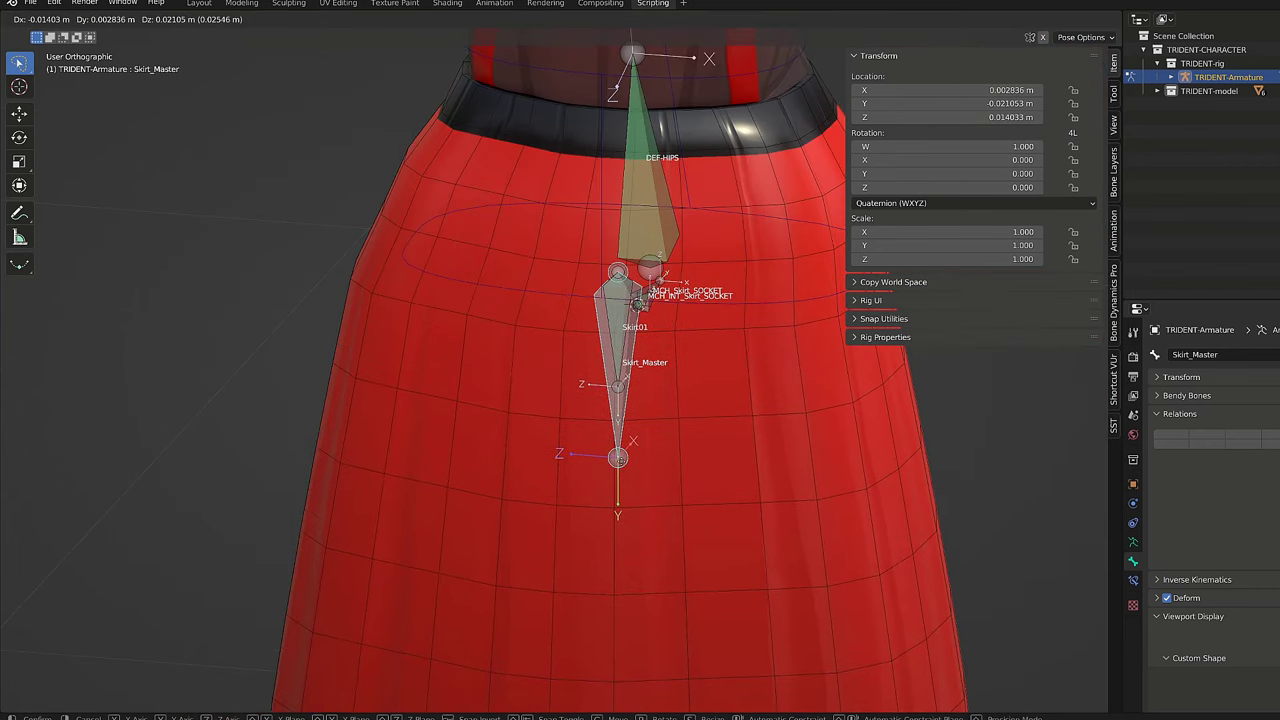
key("Escape")
Add a Copy Scale constraint to Skirt01 with Skirt_Master as its target.
scroll(673, 490, "up", 3)
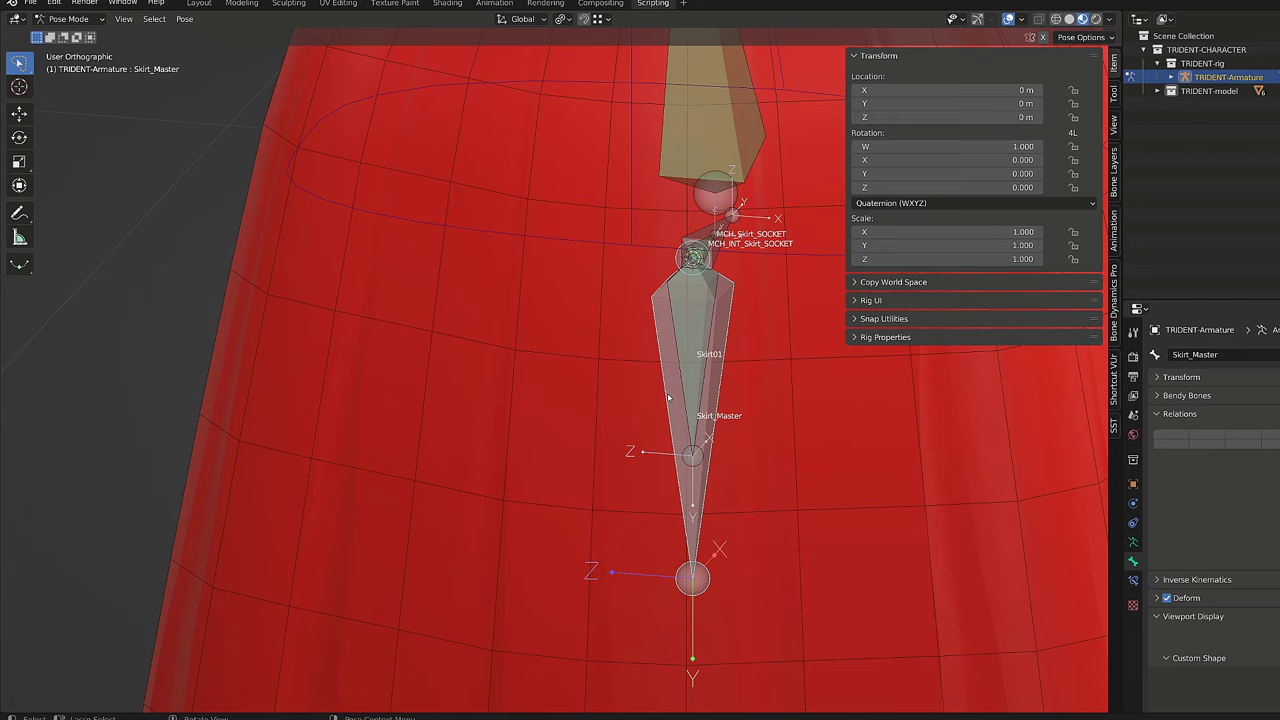
left_click(698, 387, "shift")
key("shift+ctrl+c")
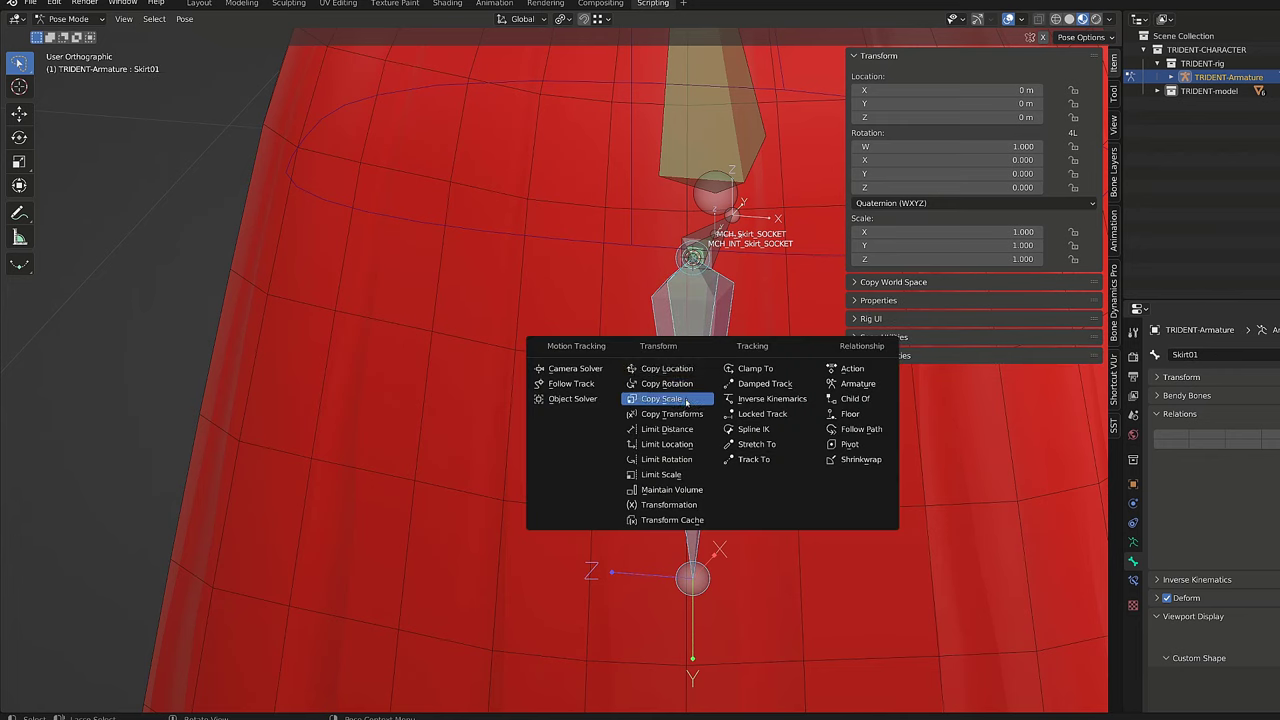
left_click(686, 399)
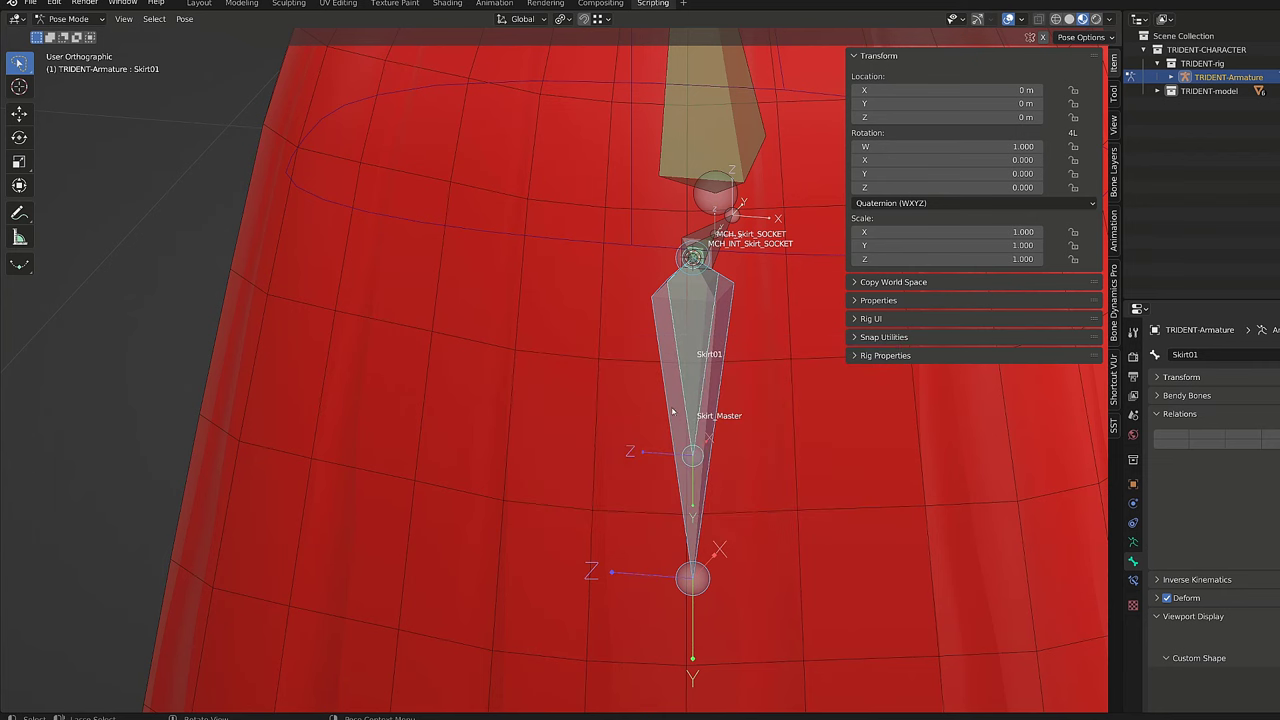
Test the constraints by scaling and moving Skirt_Master, cancelling both transforms.
scroll(675, 414, "down", 3)
key("s")
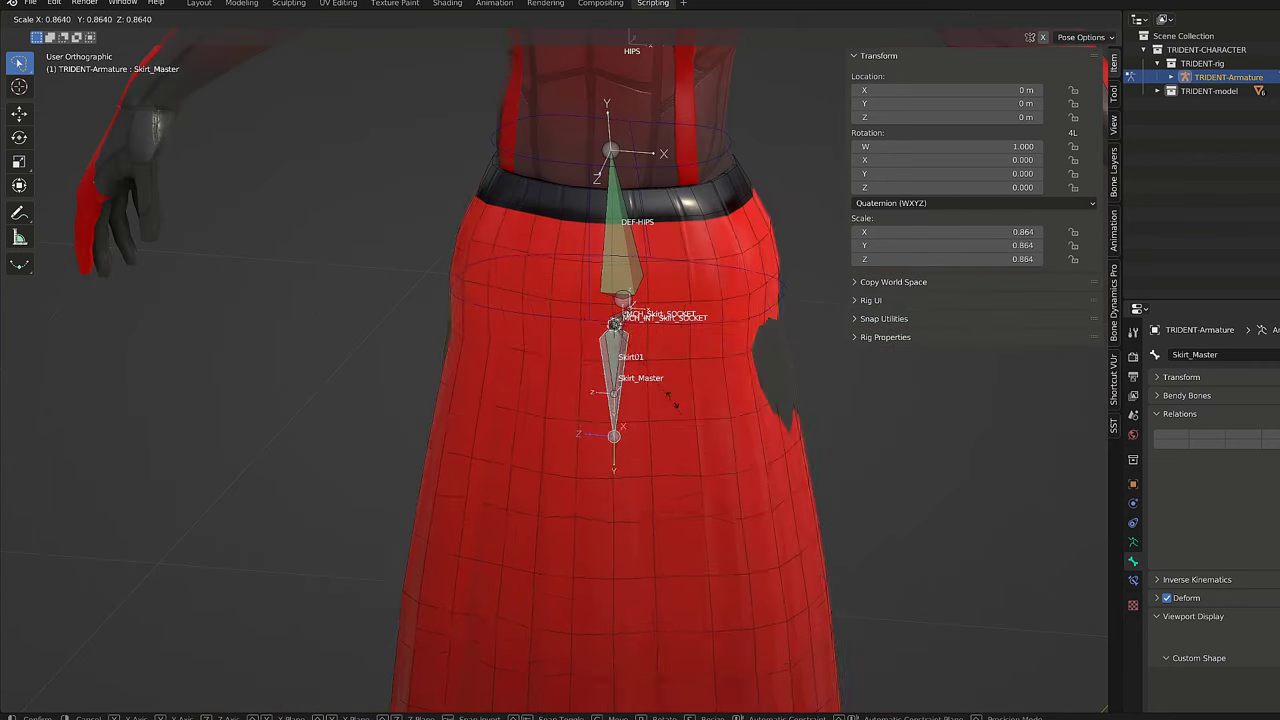
key("Escape")
key("g")
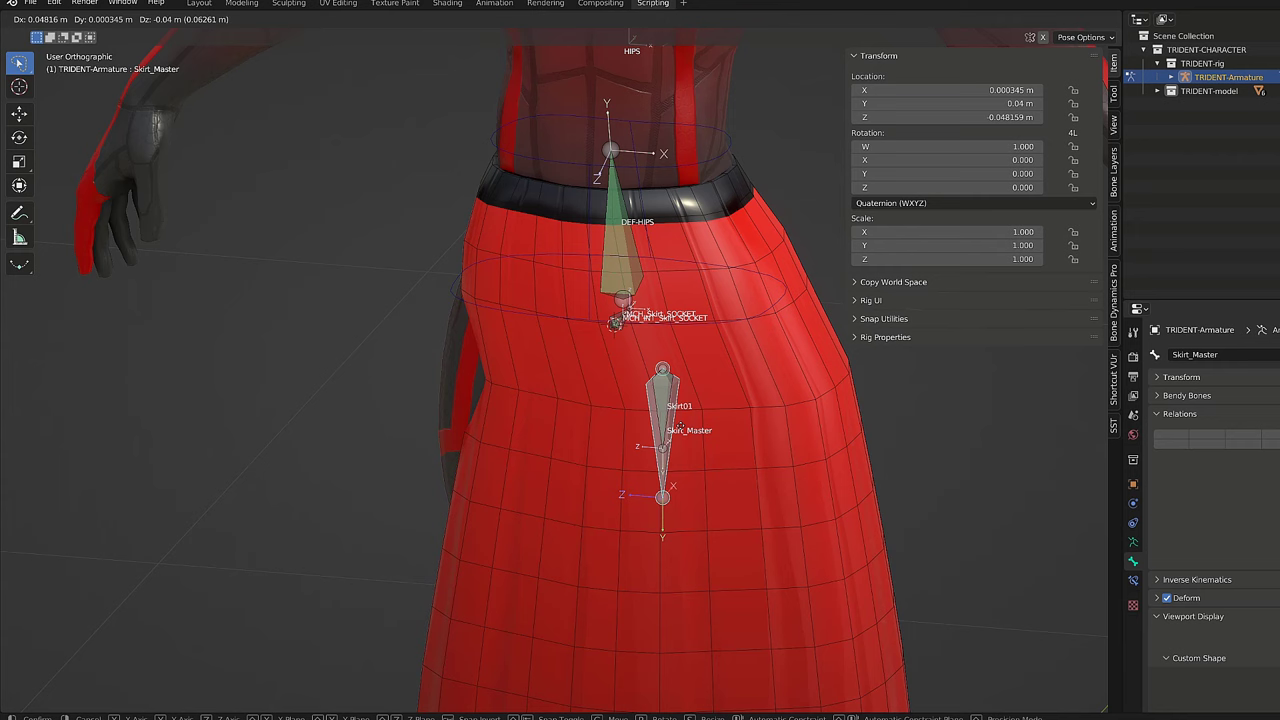
right_click(635, 456)
Test rotating Skirt_Master in the view plane and around the global Z axis, cancelling both rotations.
scroll(640, 460, "up", 3)
middle_click_drag(648, 466, 703, 452)
key("r")
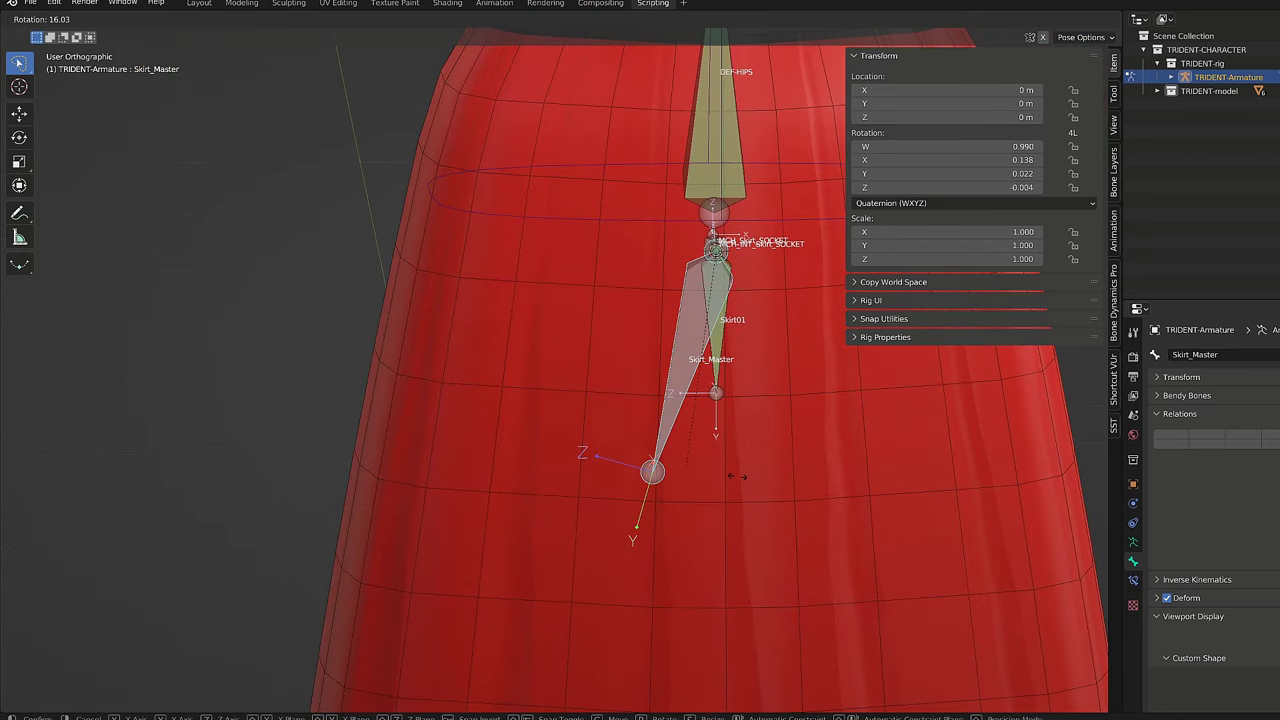
right_click(771, 426)
middle_click_drag(771, 426, 788, 457)
key("r")
key("z")
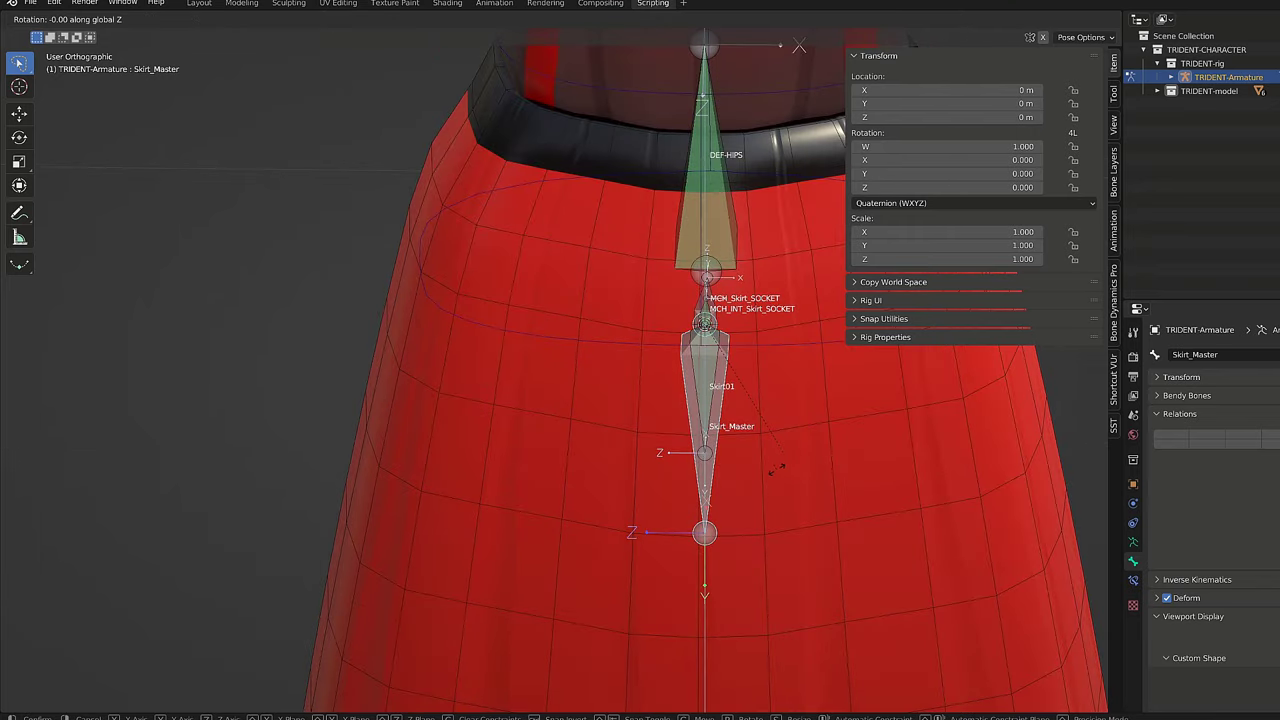
right_click(776, 345)
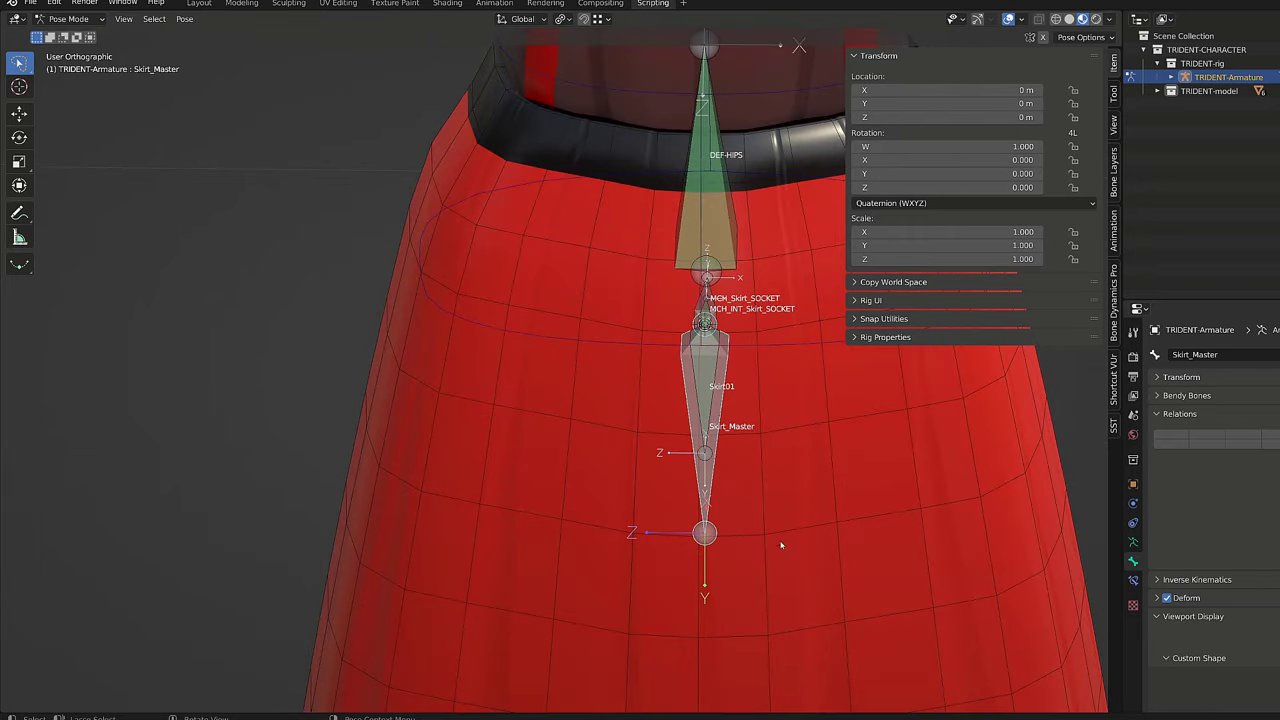
Add a Damped Track constraint to Skirt01 targeting Skirt_Master and show Skirt01's bone constraints.
key("shift+ctrl+c")
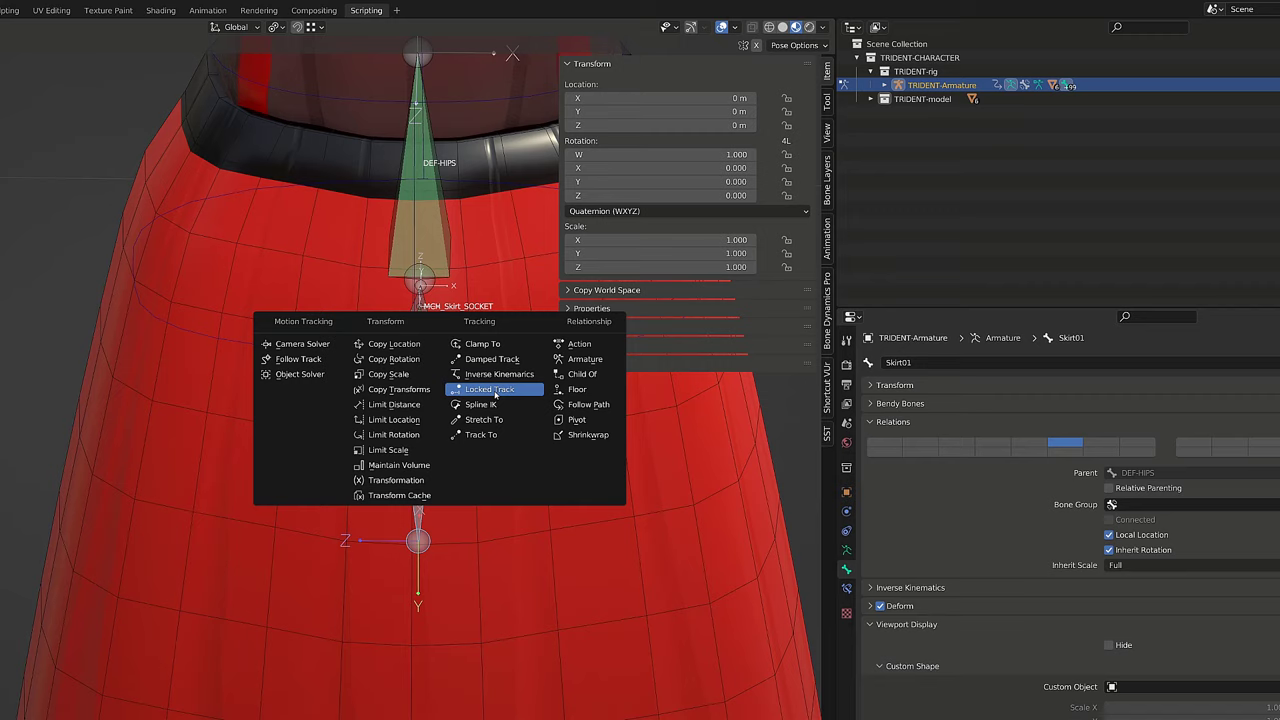
left_click(500, 361)
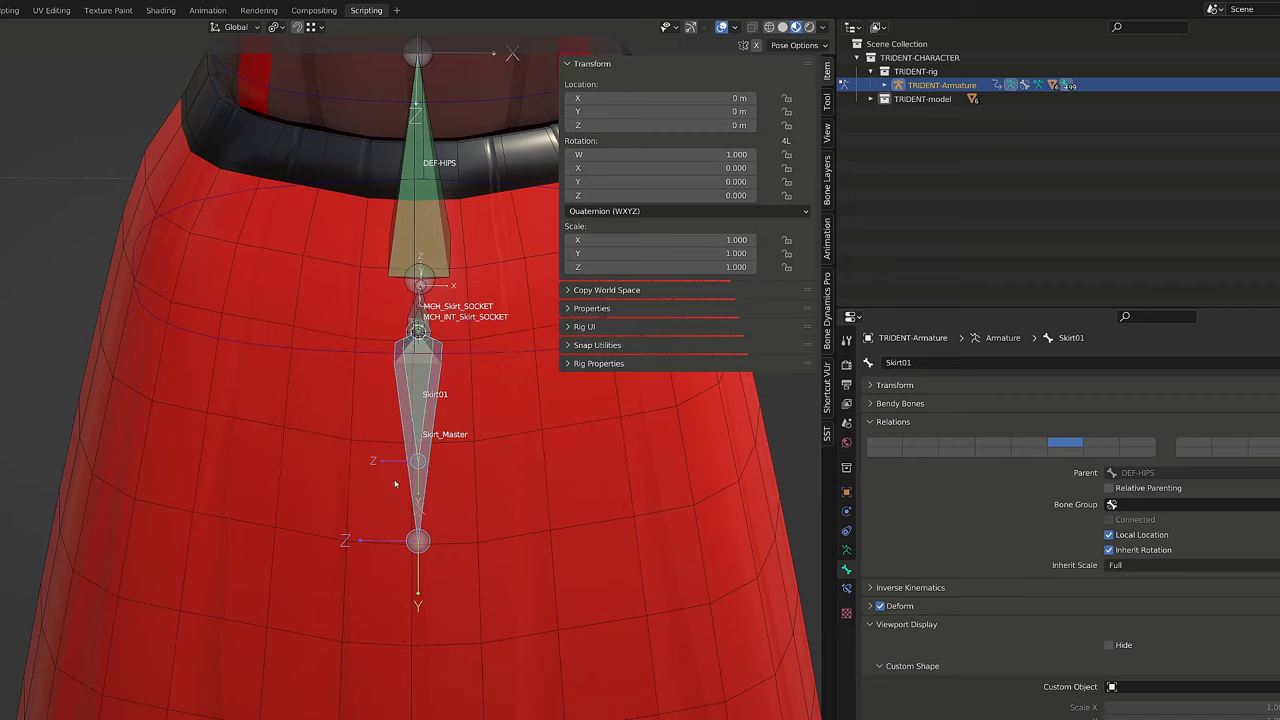
left_click(425, 418)
left_click(425, 418)
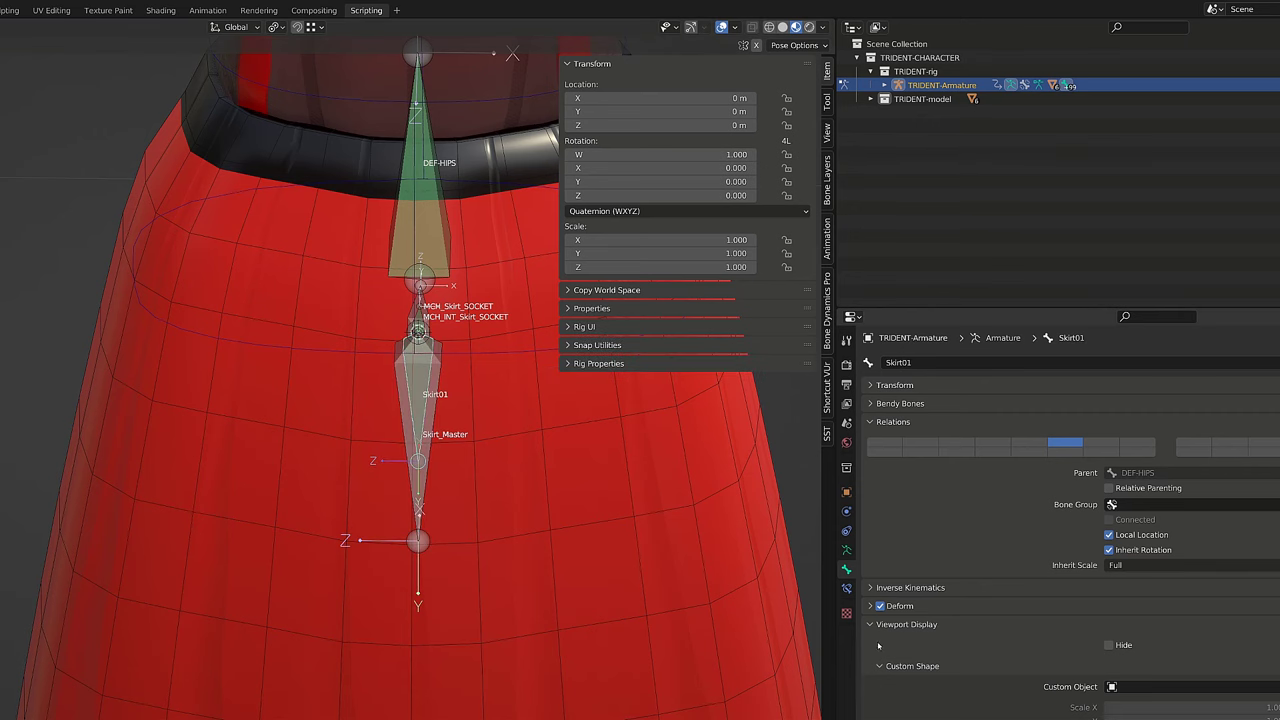
left_click(848, 590)
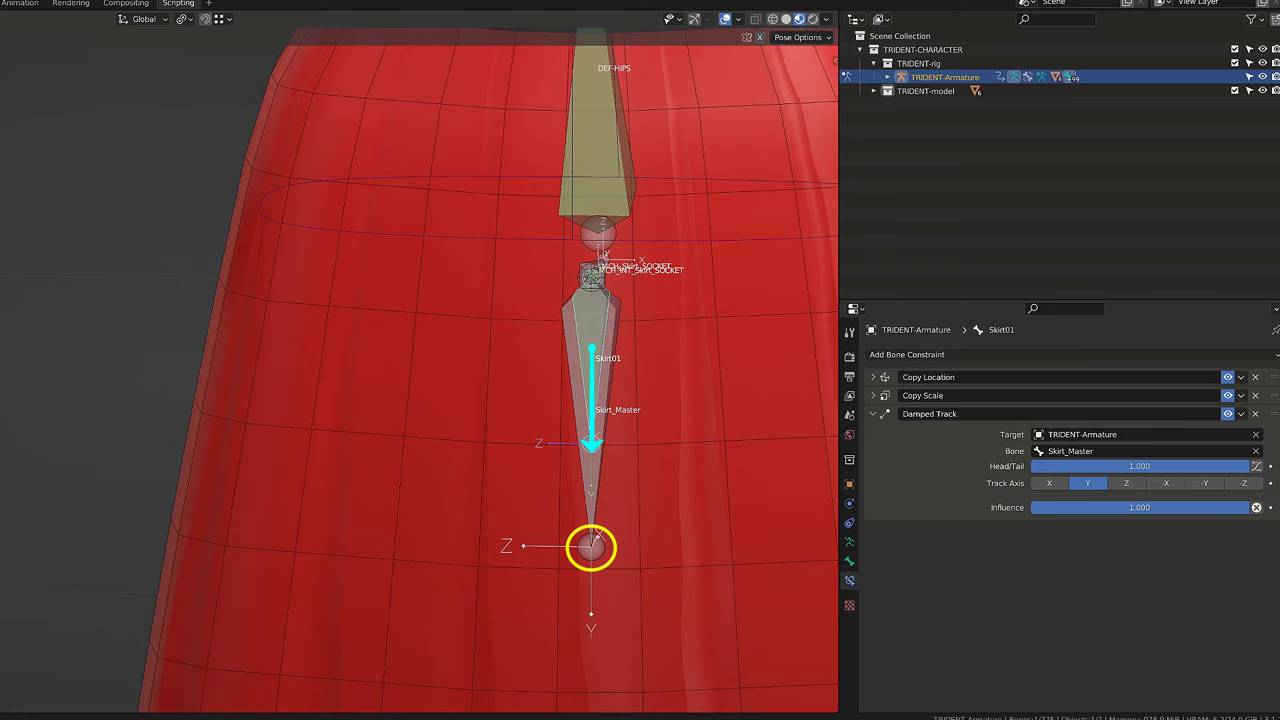
Check that Skirt01 follows Skirt_Master by rotating and moving the master bone, cancelling both transforms.
left_click(591, 547)
key("r")
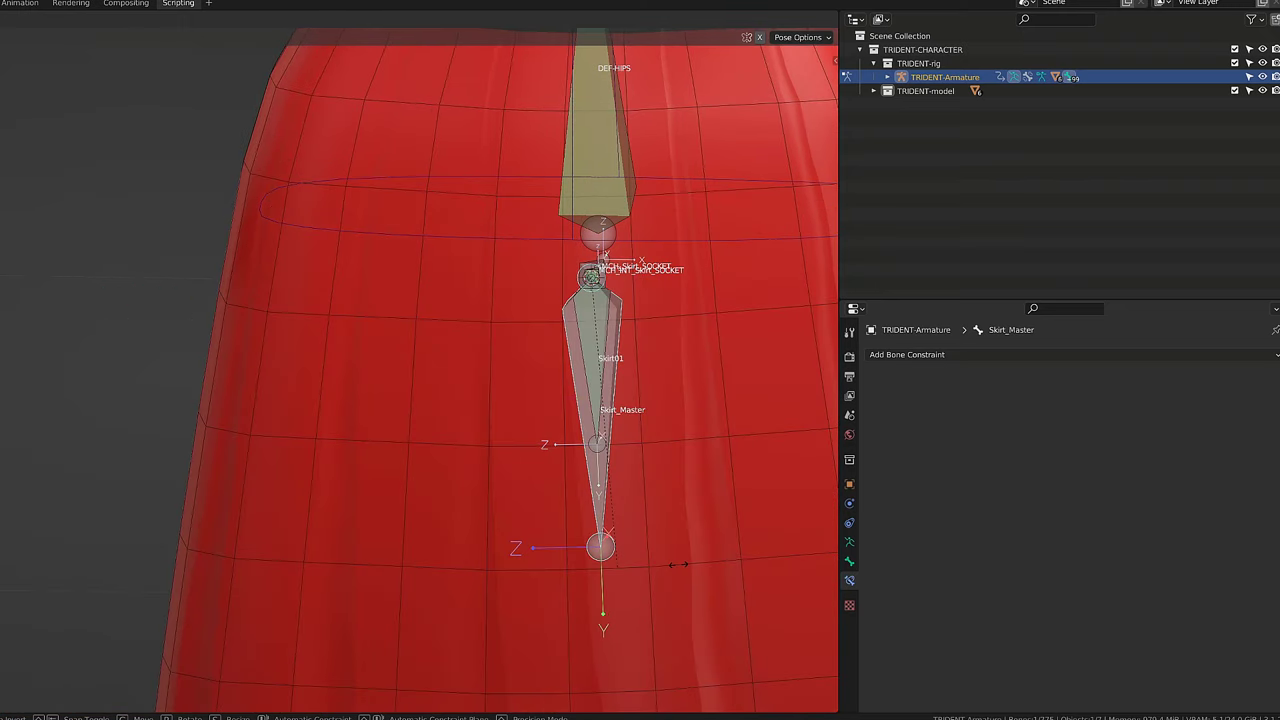
right_click(748, 489)
key("g")
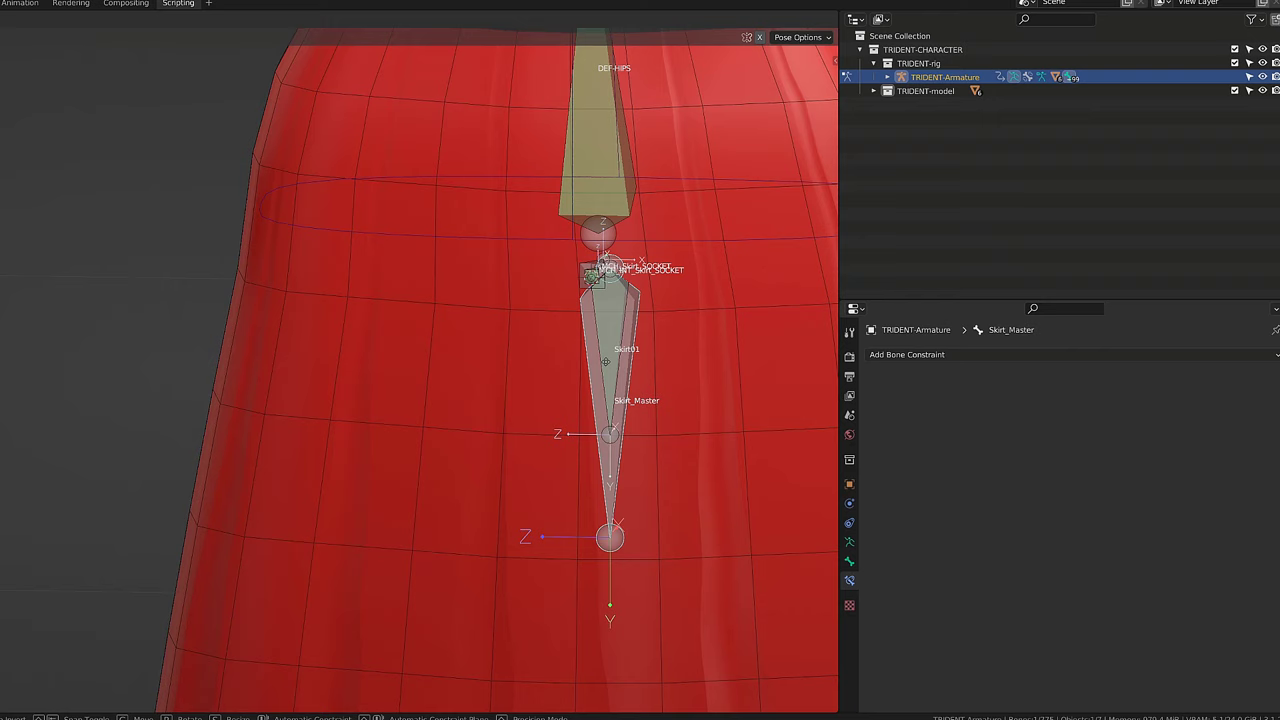
right_click(682, 338)
Rotate the HIPS control around the global Z axis, and cancel a second rotation around the same axis.
scroll(609, 400, "down", 4)
middle_click_drag(609, 400, 593, 424)
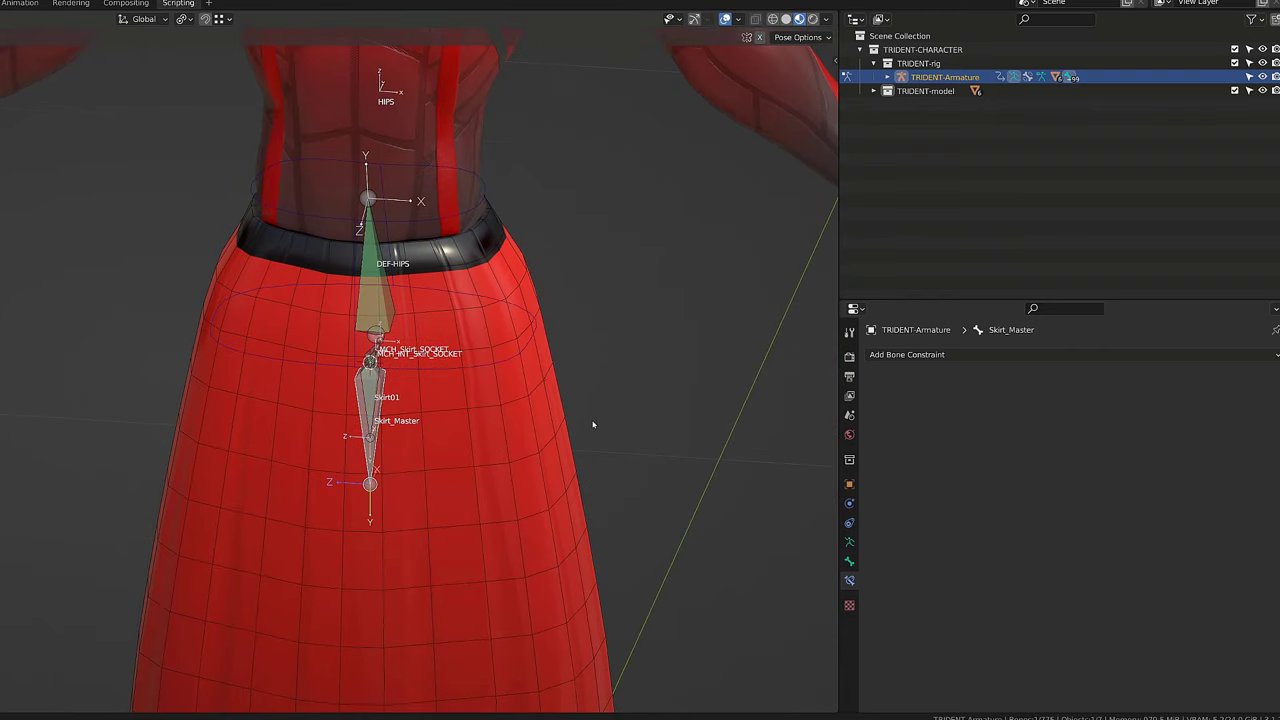
left_click(518, 356)
key("r")
key("z")
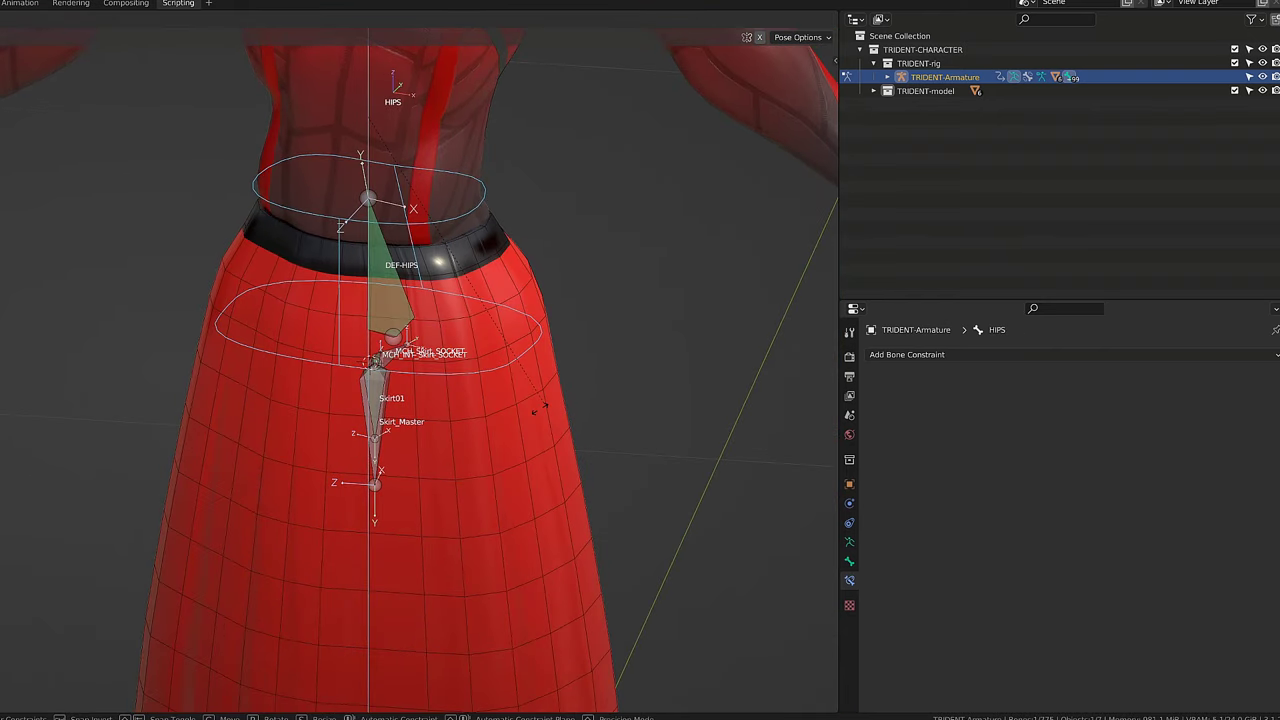
left_click(500, 444)
scroll(442, 474, "down", 5)
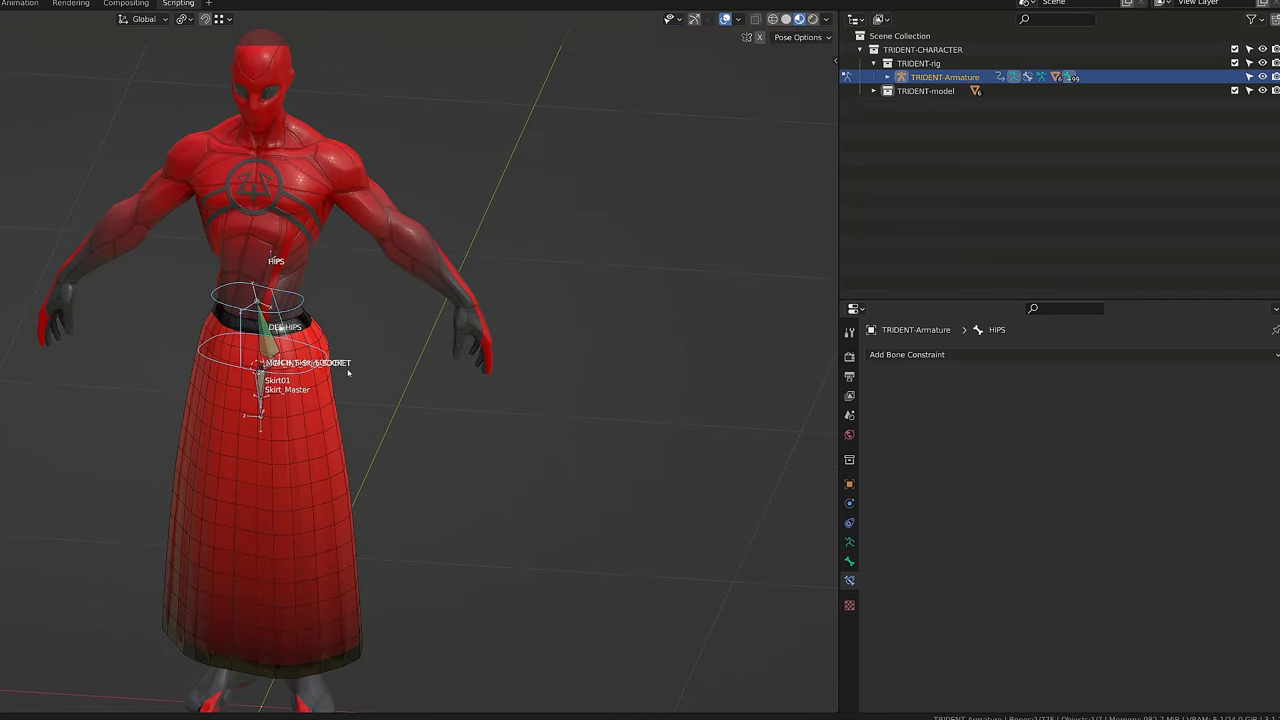
key("r")
key("z")
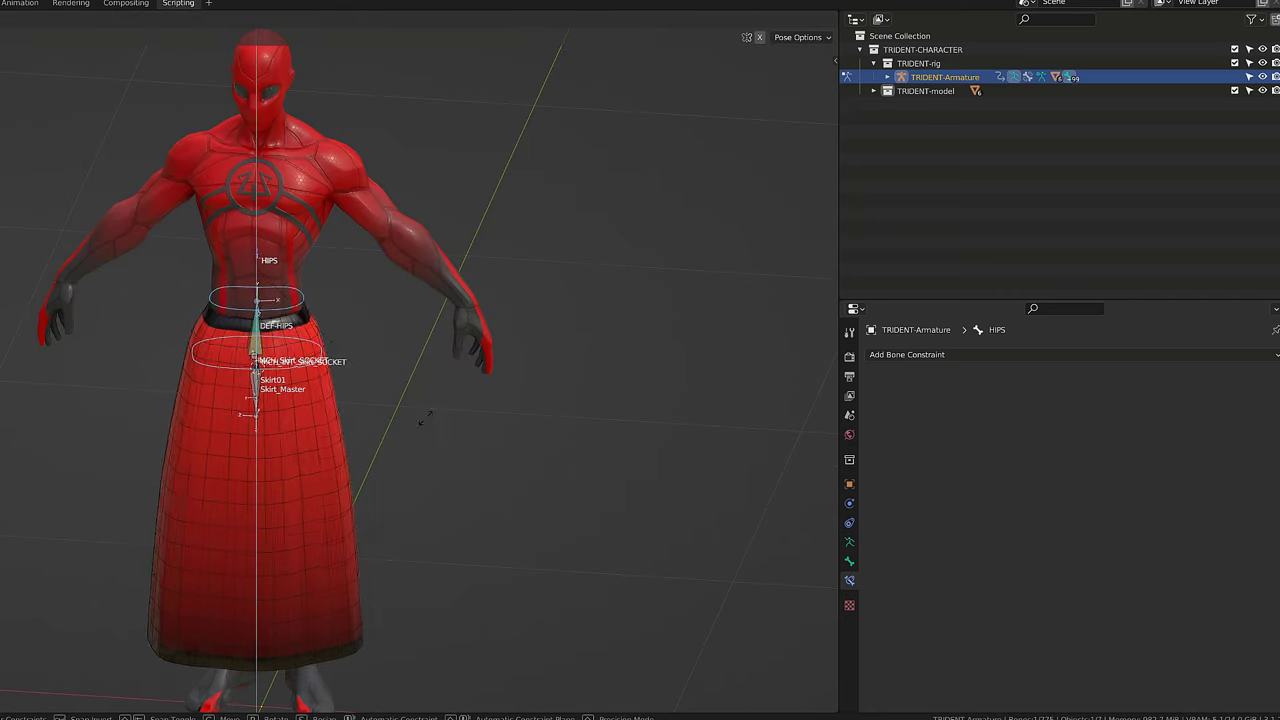
right_click(375, 497)
Test rotating the Skirt_Master bone in the view plane, and cancel the rotation.
scroll(297, 443, "up", 3)
key("r")
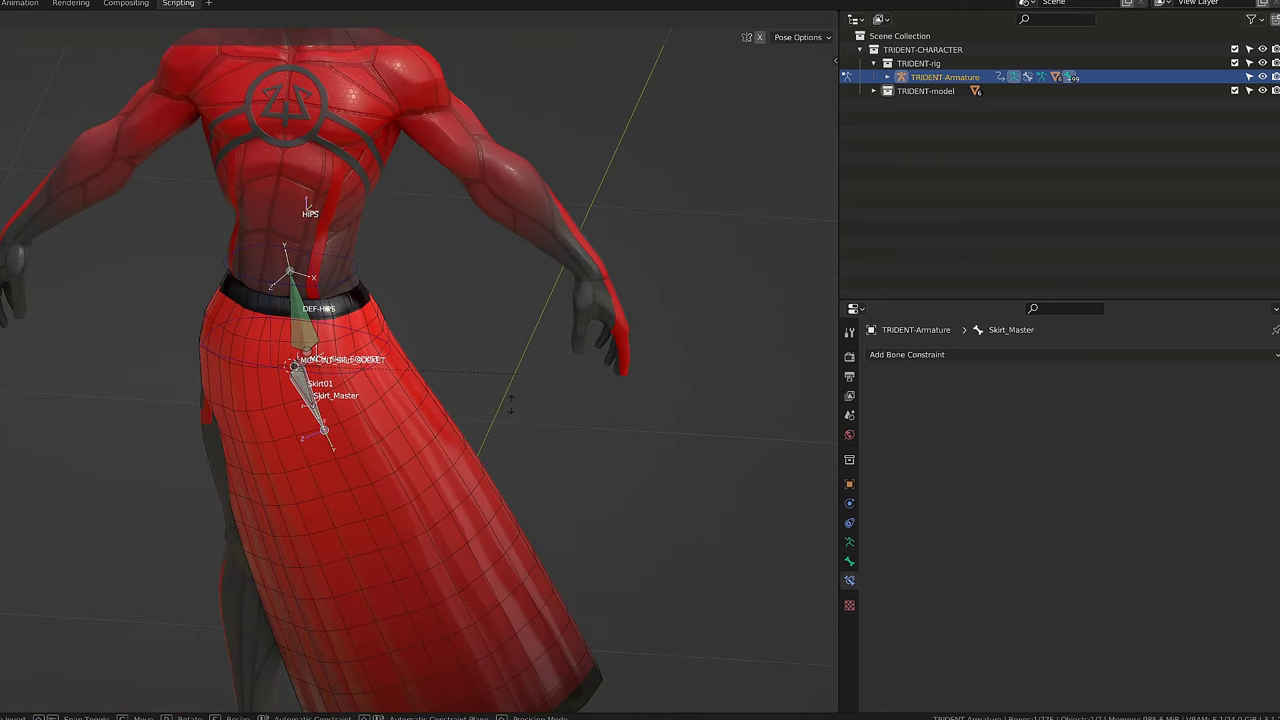
right_click(391, 457)
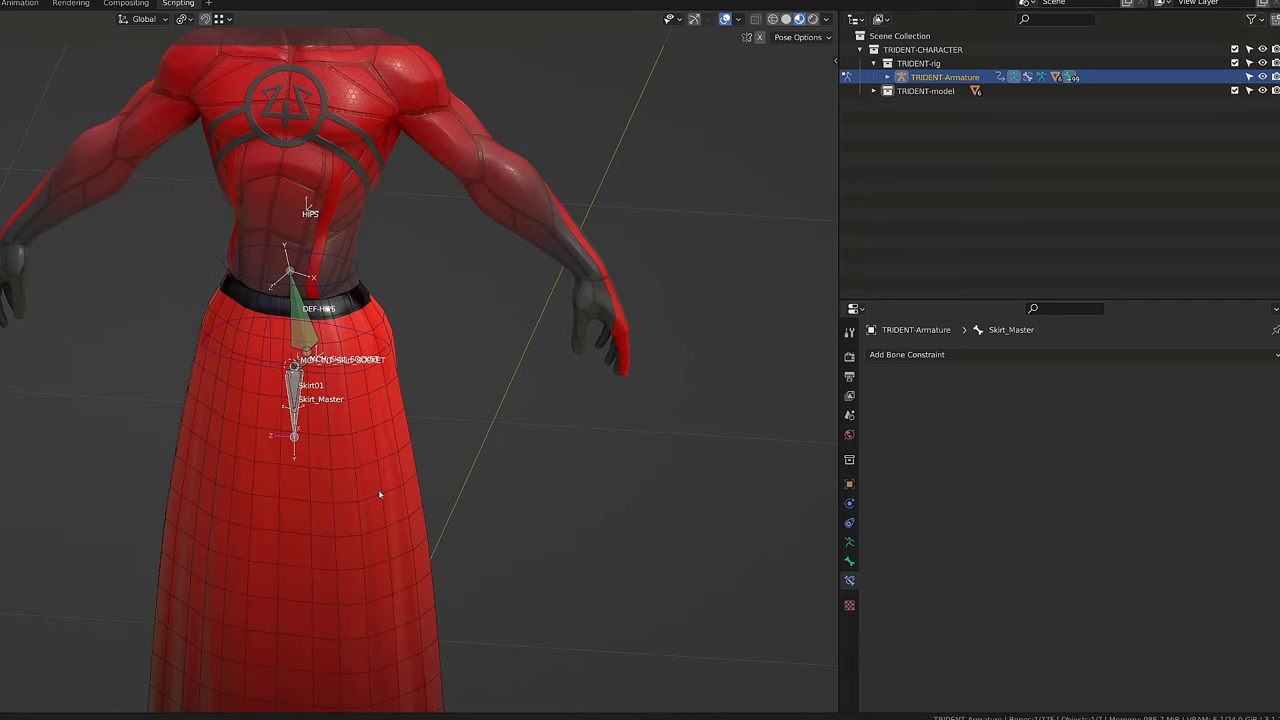
Reveal all hidden bones of the armature and clear the bone selection.
key("alt+h")
scroll(365, 440, "up", 2)
key("alt+a")
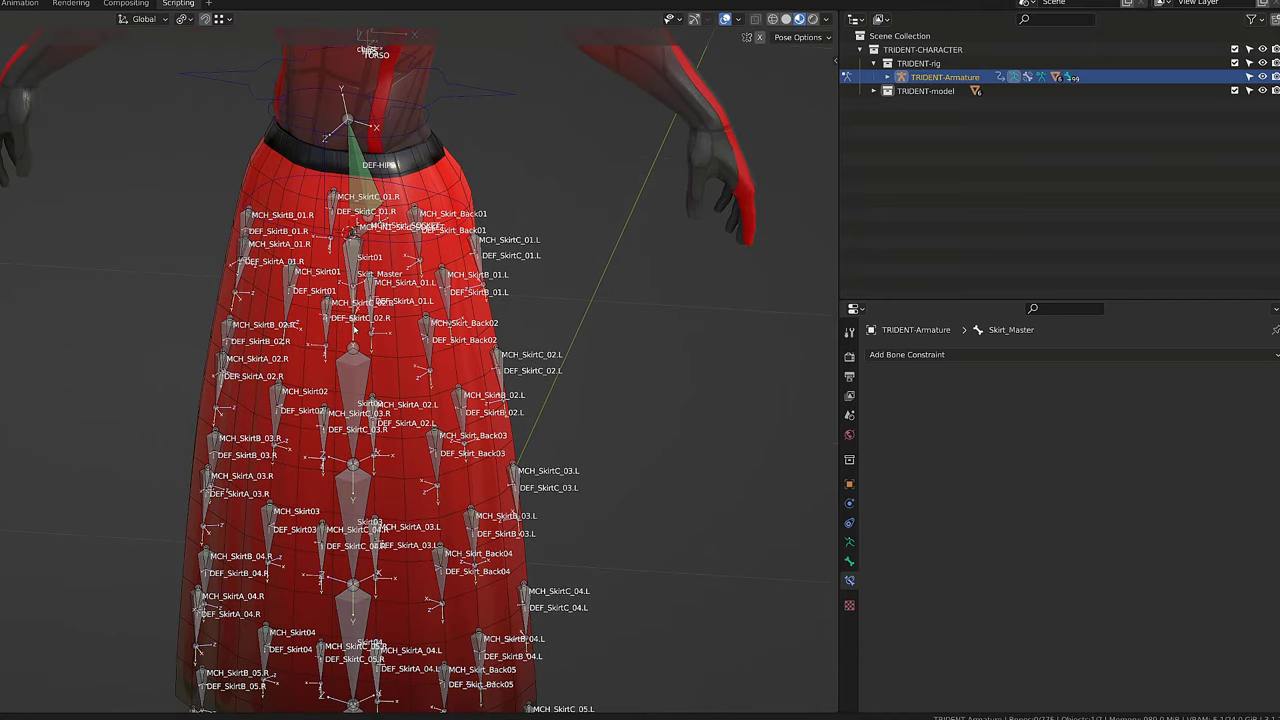
Test the chain by rotating Skirt_Master toward the character's right side and bending the skirt further at Skirt02 and Skirt03.
left_click(377, 352)
key("r")
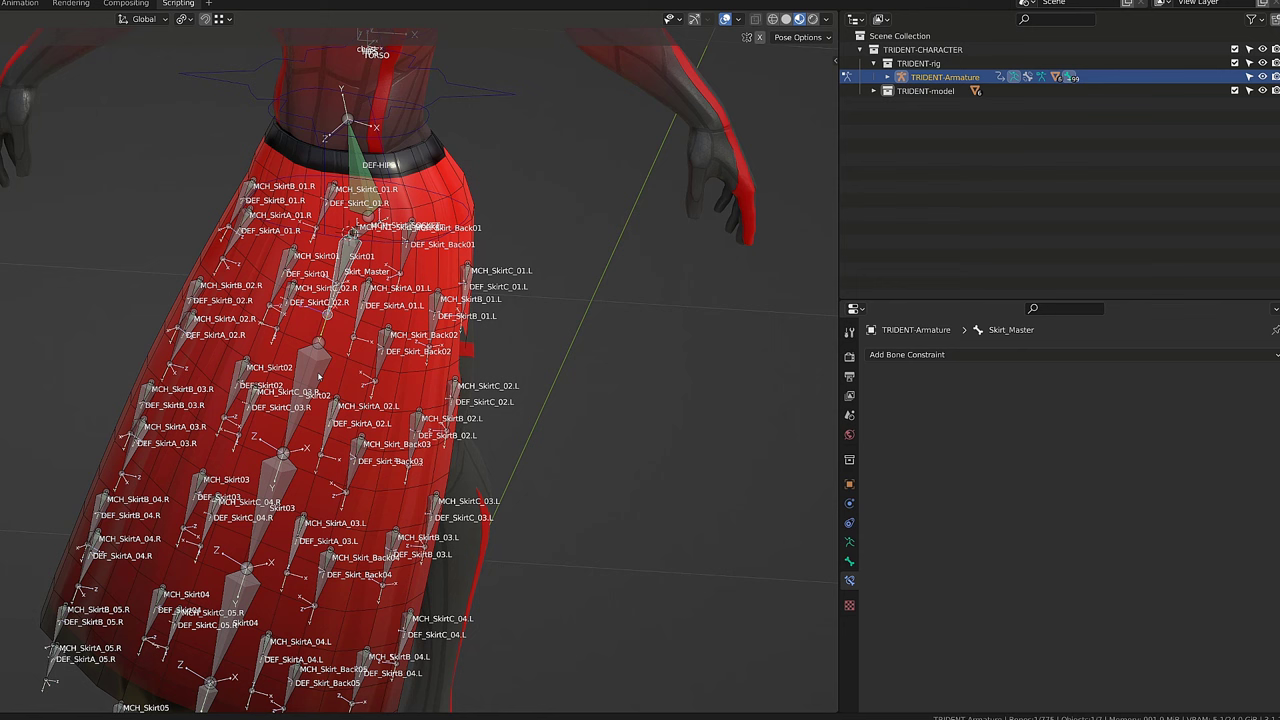
left_click(244, 411)
left_click(229, 457)
key("r")
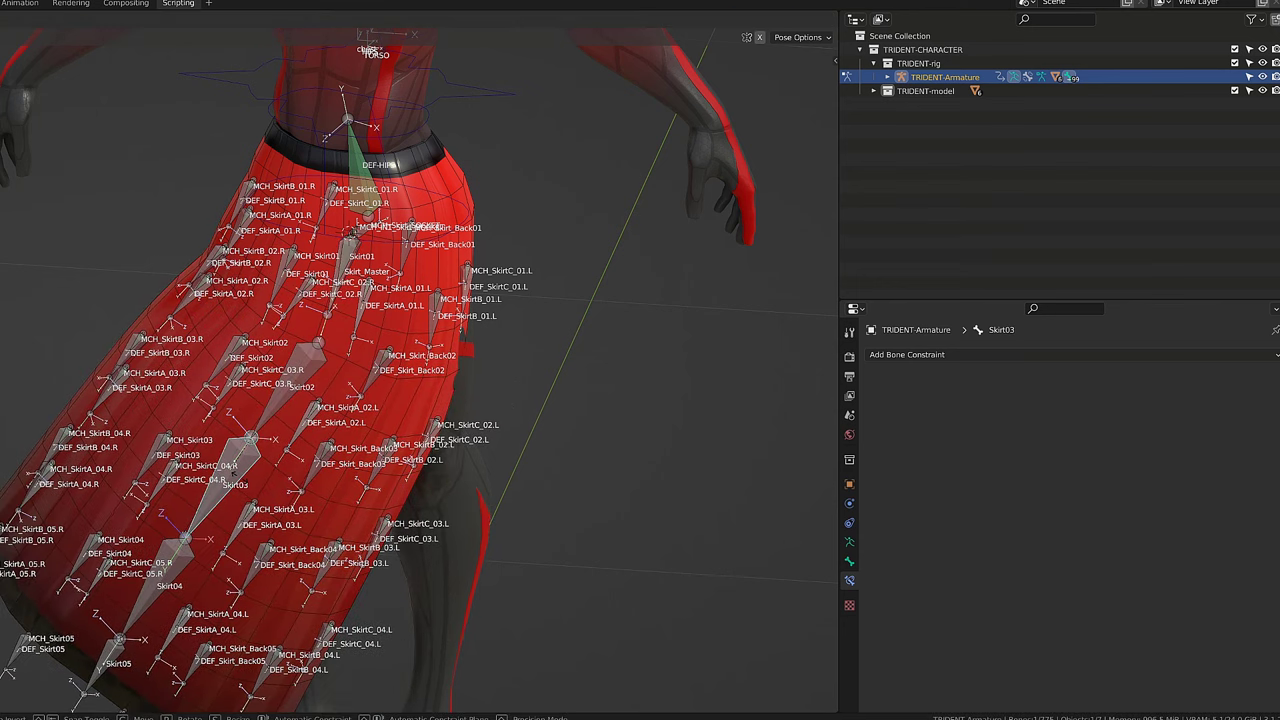
left_click(291, 522)
Rotate Skirt04 back toward the character's left side so that the lower skirt curls inward.
left_click(316, 582)
key("r")
left_click(347, 575)
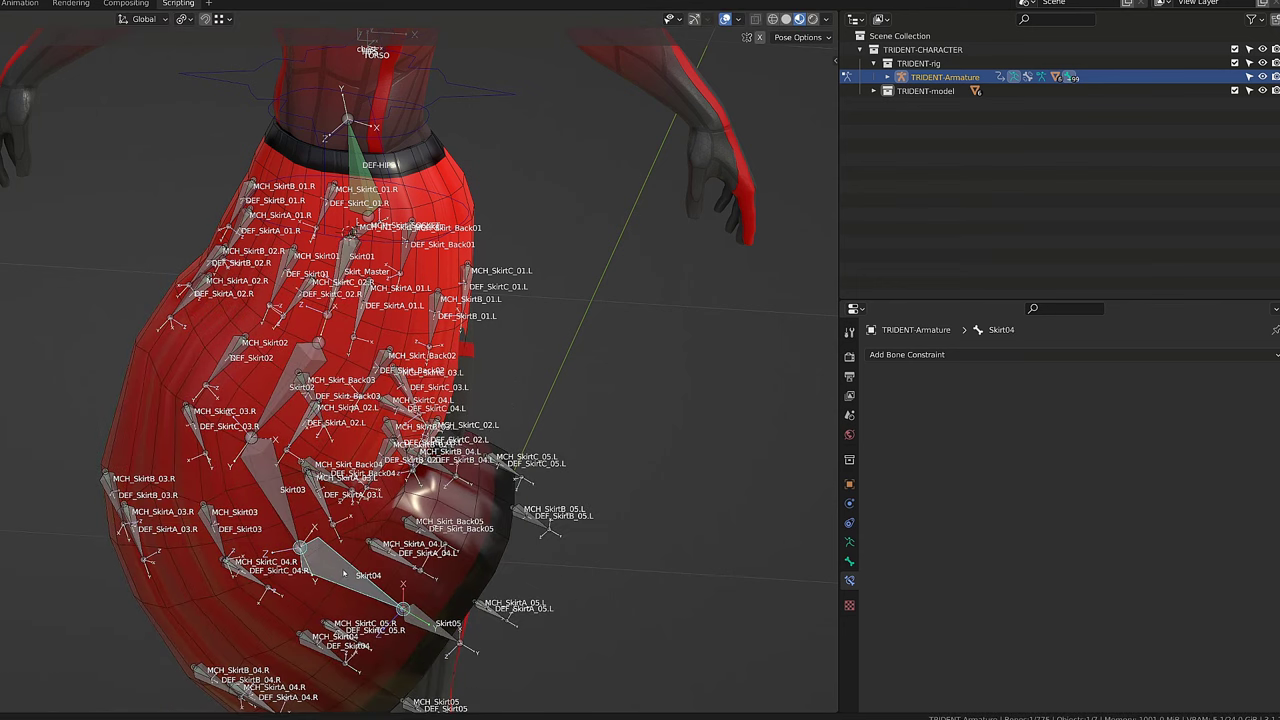
middle_click_drag(402, 611, 417, 546, "shift")
key("r")
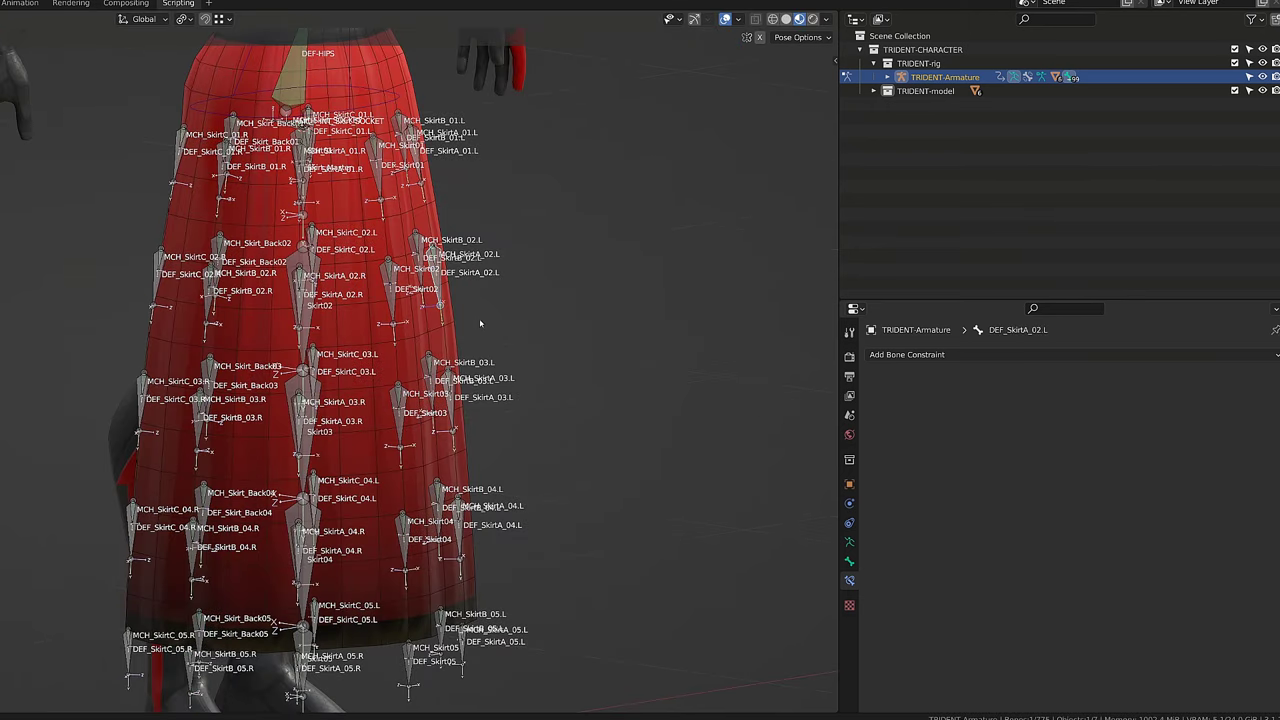
Test rotating individual deform bones, DEF_SkirtA_02.L and DEF_SkirtA_03.L, cancelling each rotation.
key("r")
right_click(486, 342)
key("r")
right_click(476, 404)
left_click(451, 427)
key("r")
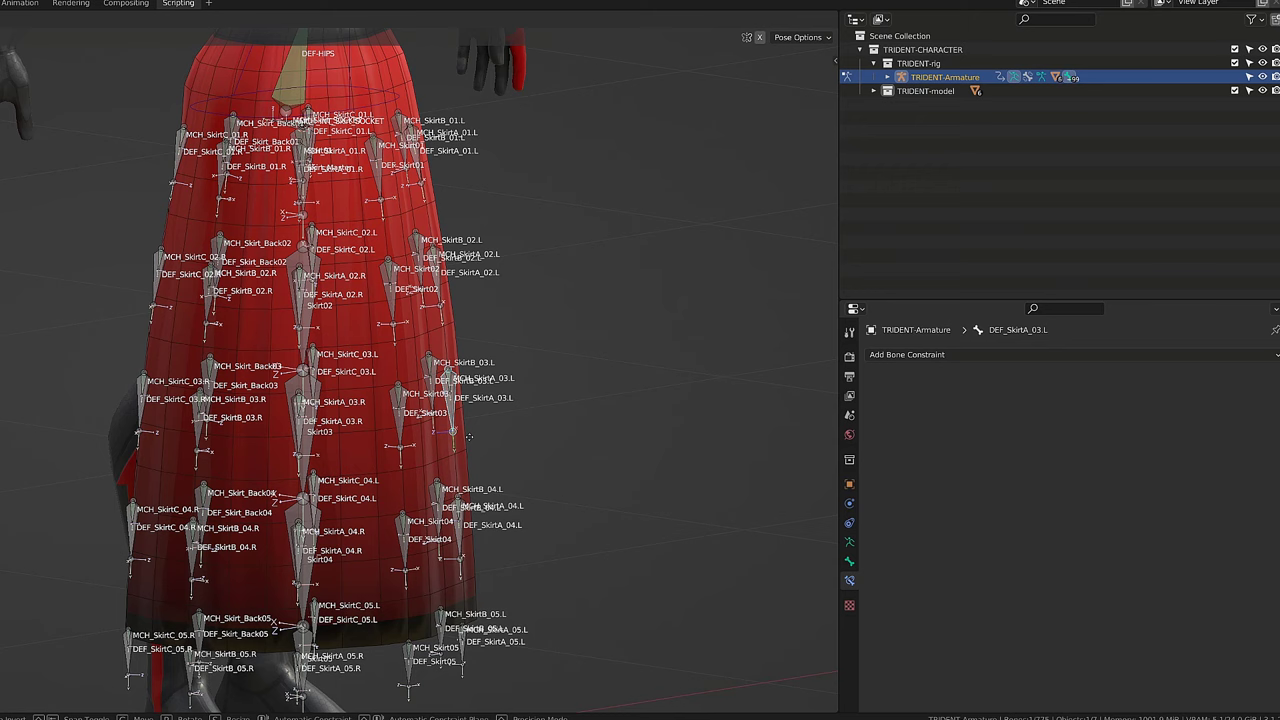
right_click(499, 442)
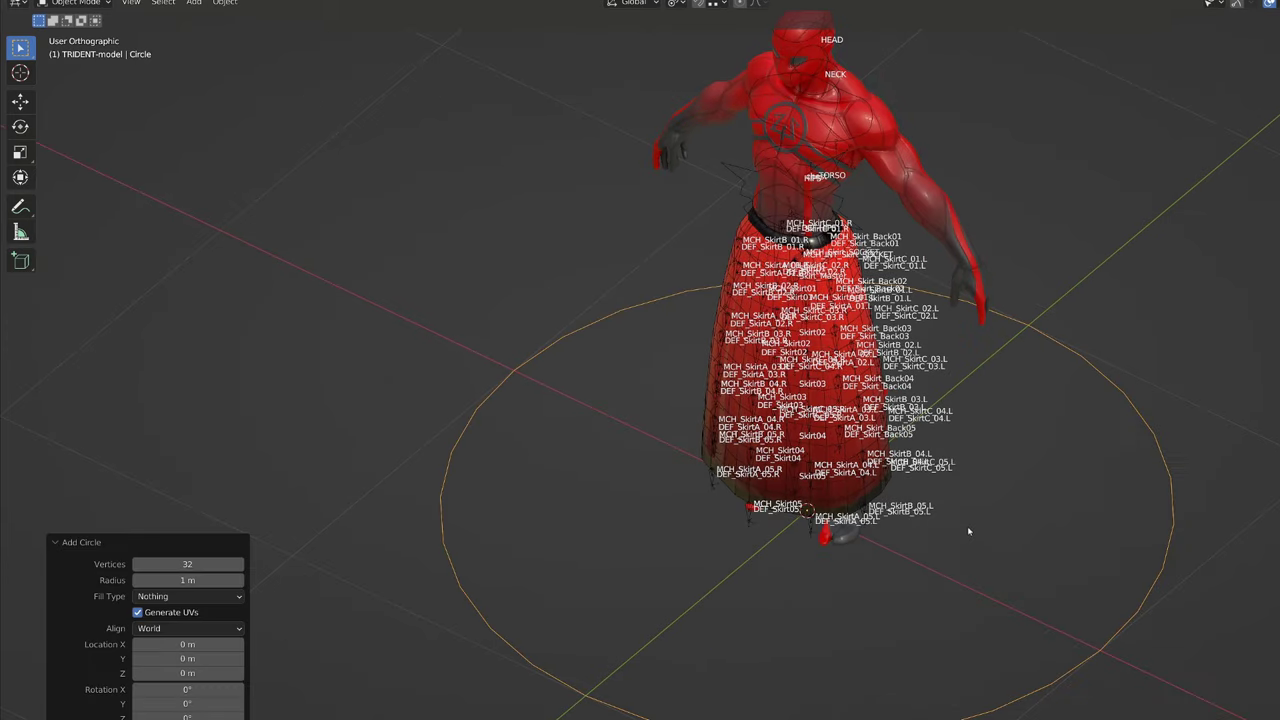
Scale up the lowest ring control to flare the skirt's hem, and select the DEF_SkirtB_04.L bone.
scroll(818, 312, "up", 5)
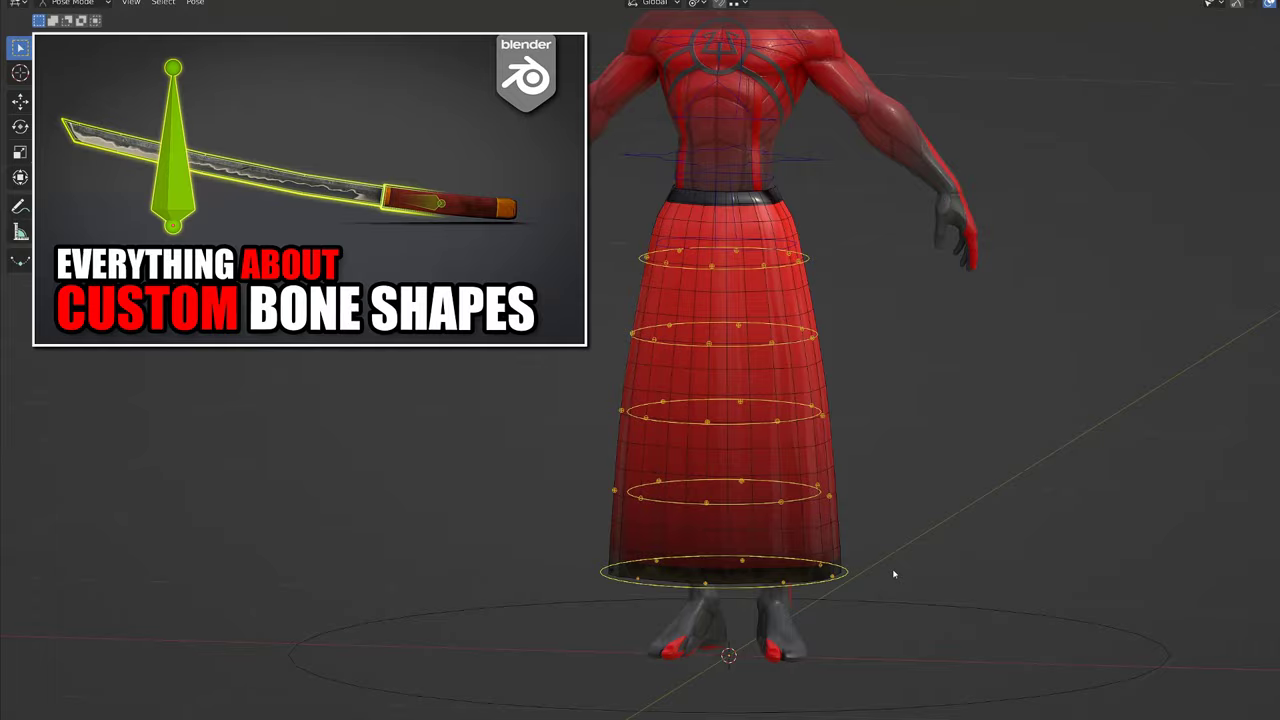
key("s")
left_click(815, 509)
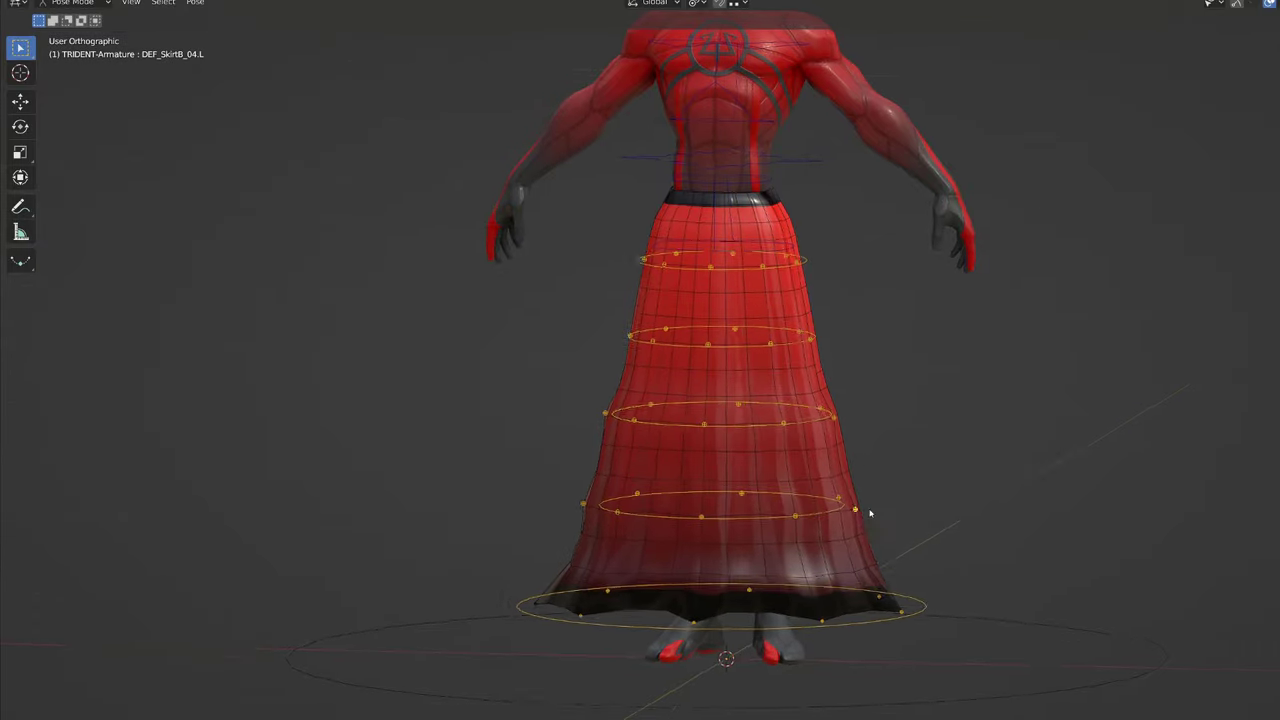